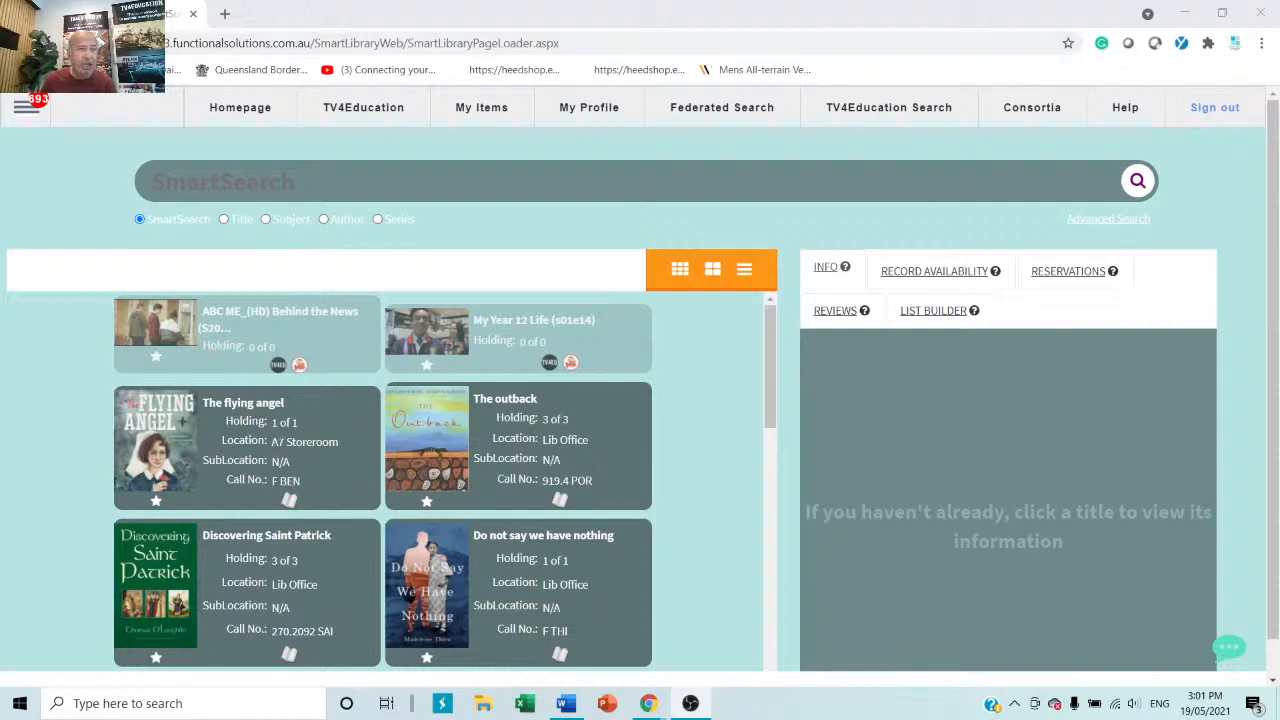
Browse the Configuration options in the library admin menu, then close the menu.
left_click(25, 110)
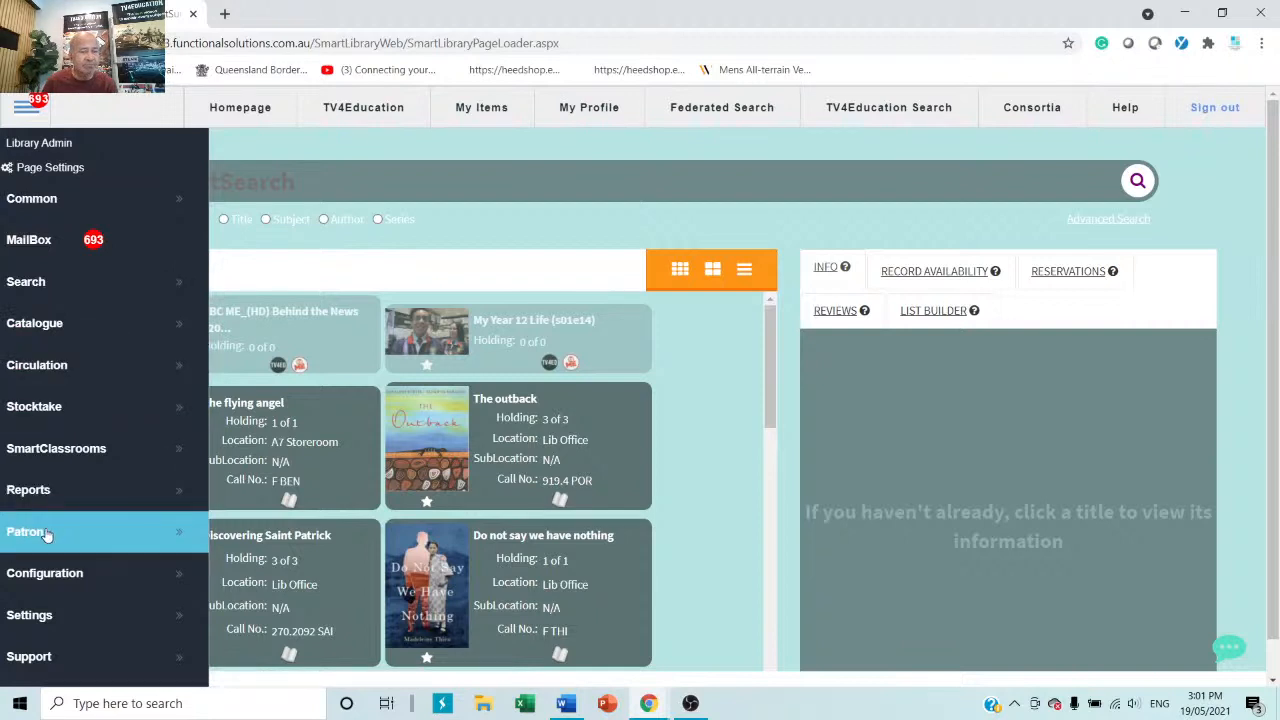
left_click(64, 588)
scroll(80, 575, "down", 3)
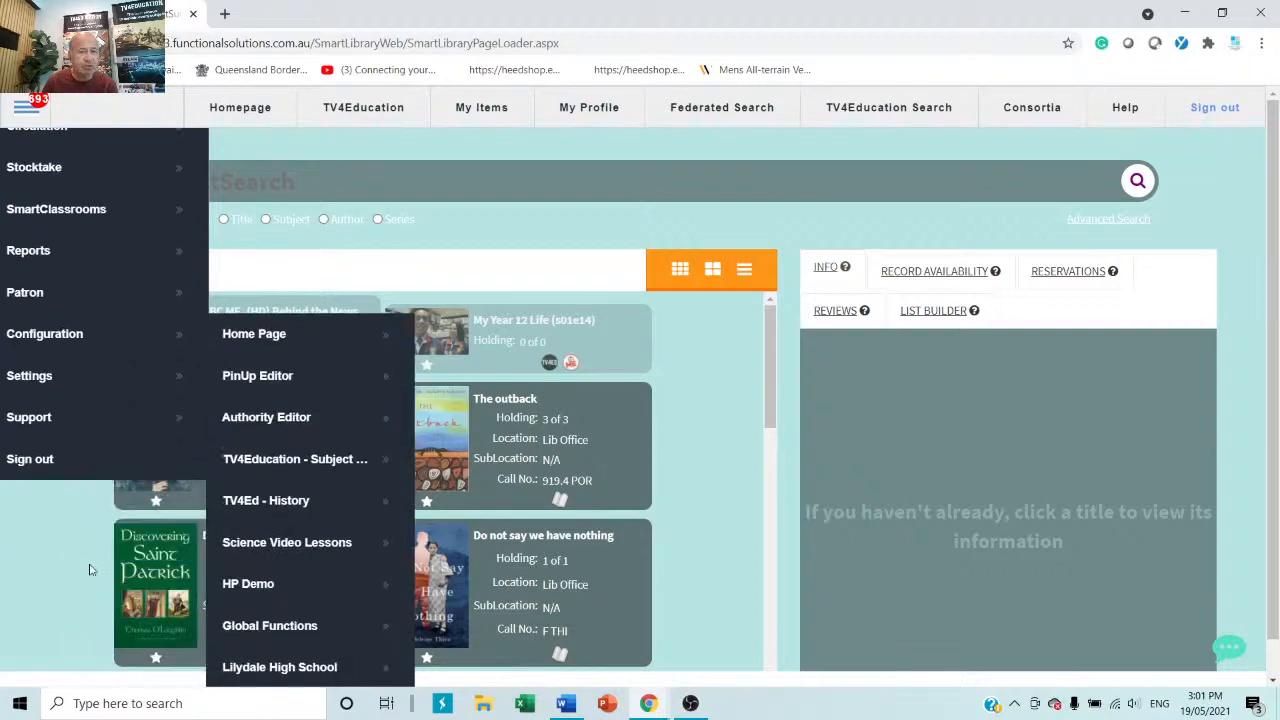
scroll(98, 560, "down", 1)
scroll(98, 558, "up", 3)
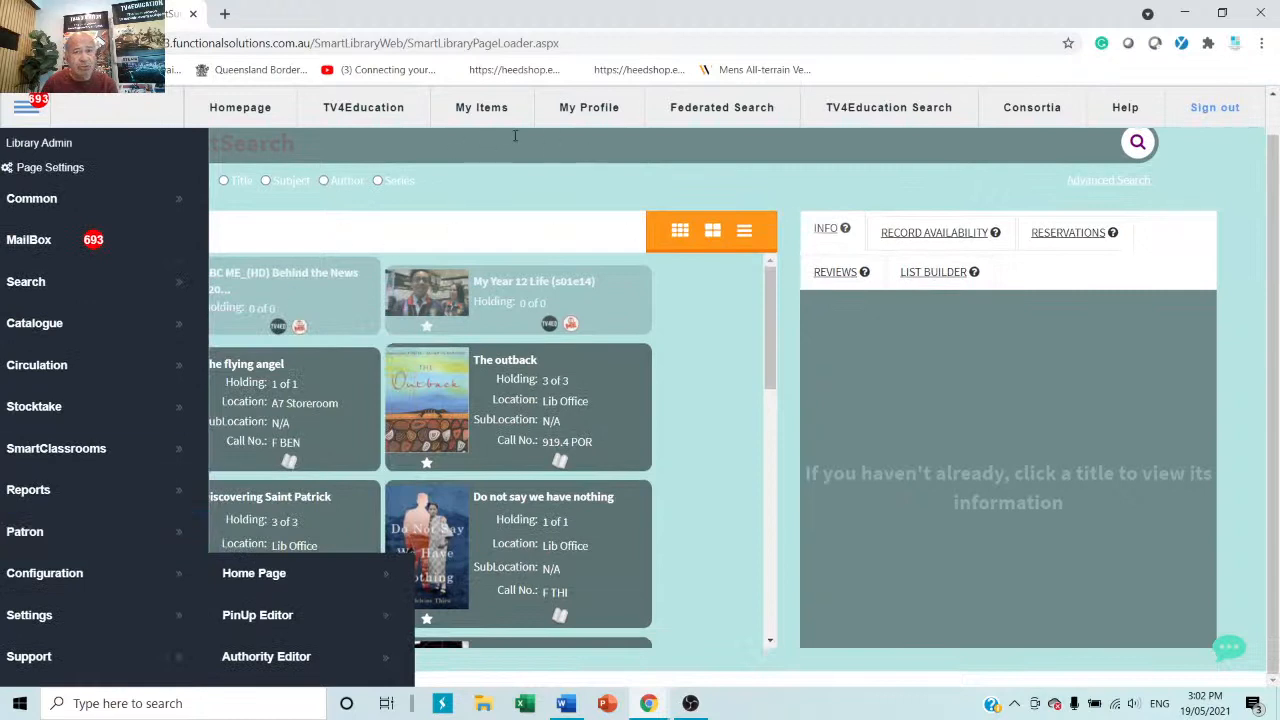
left_click(503, 179)
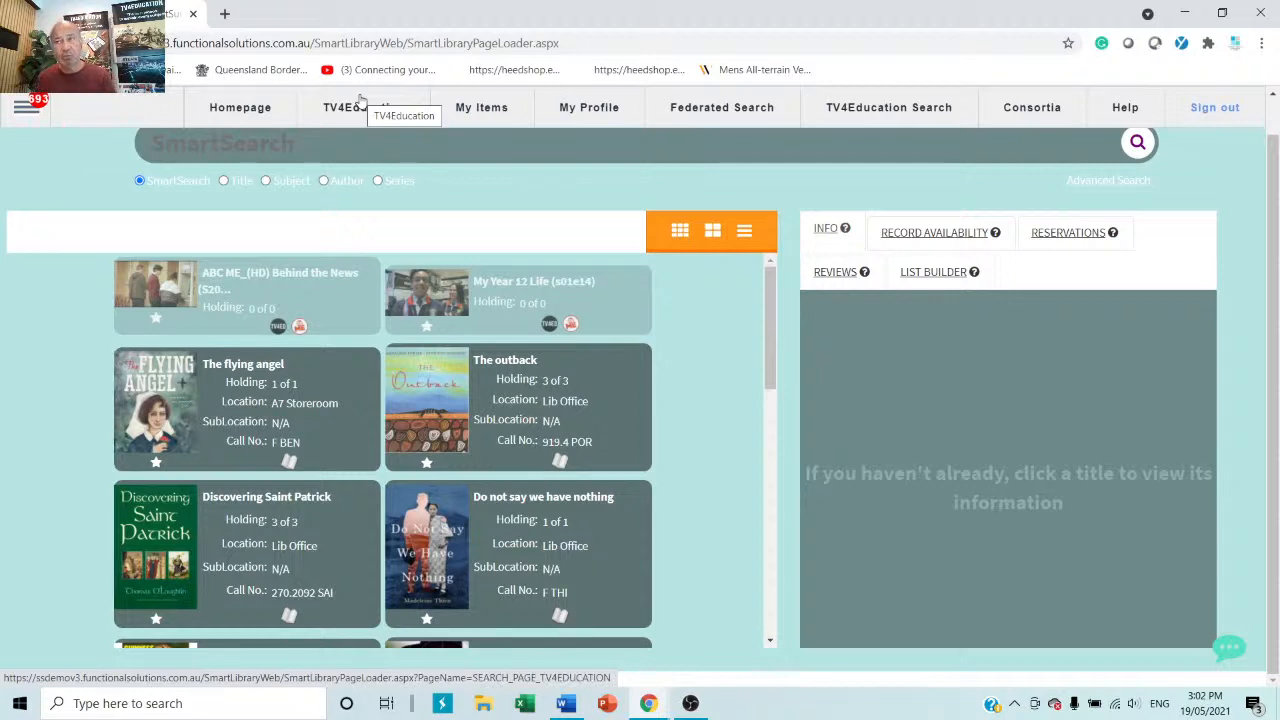
Open Patron Management from the Patron section of the admin menu.
left_click(26, 106)
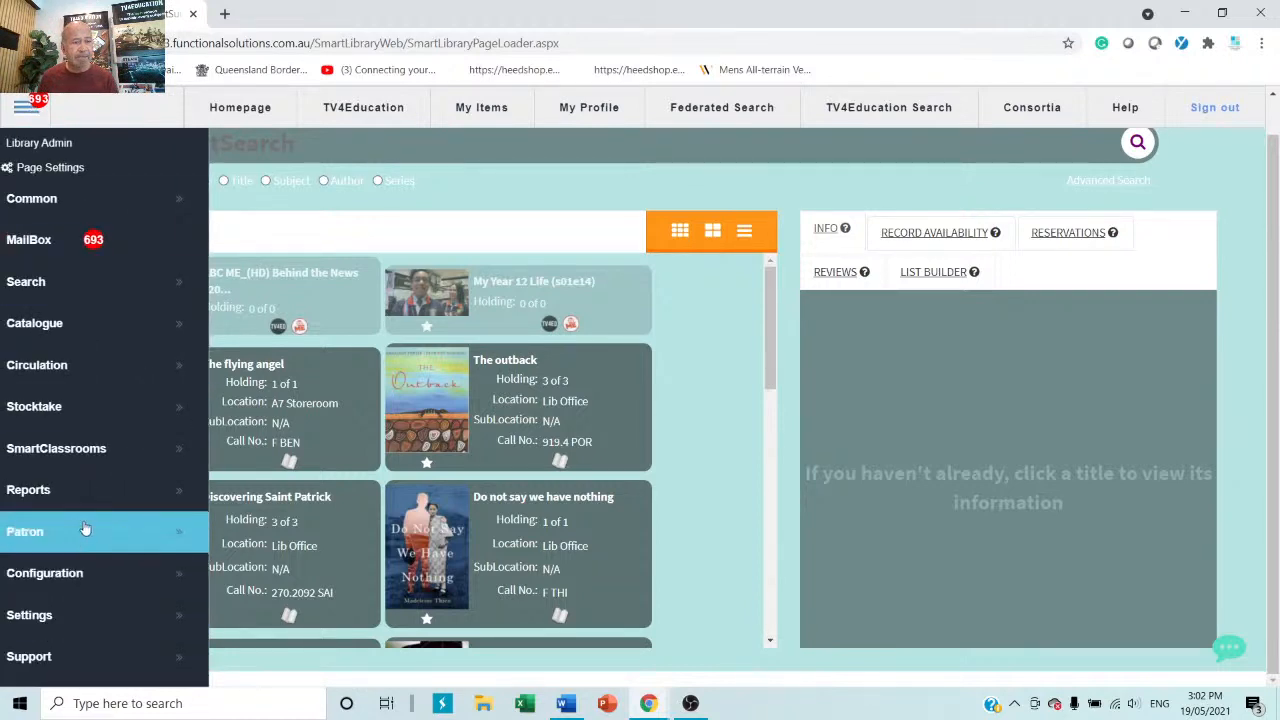
mouse_move(85, 529)
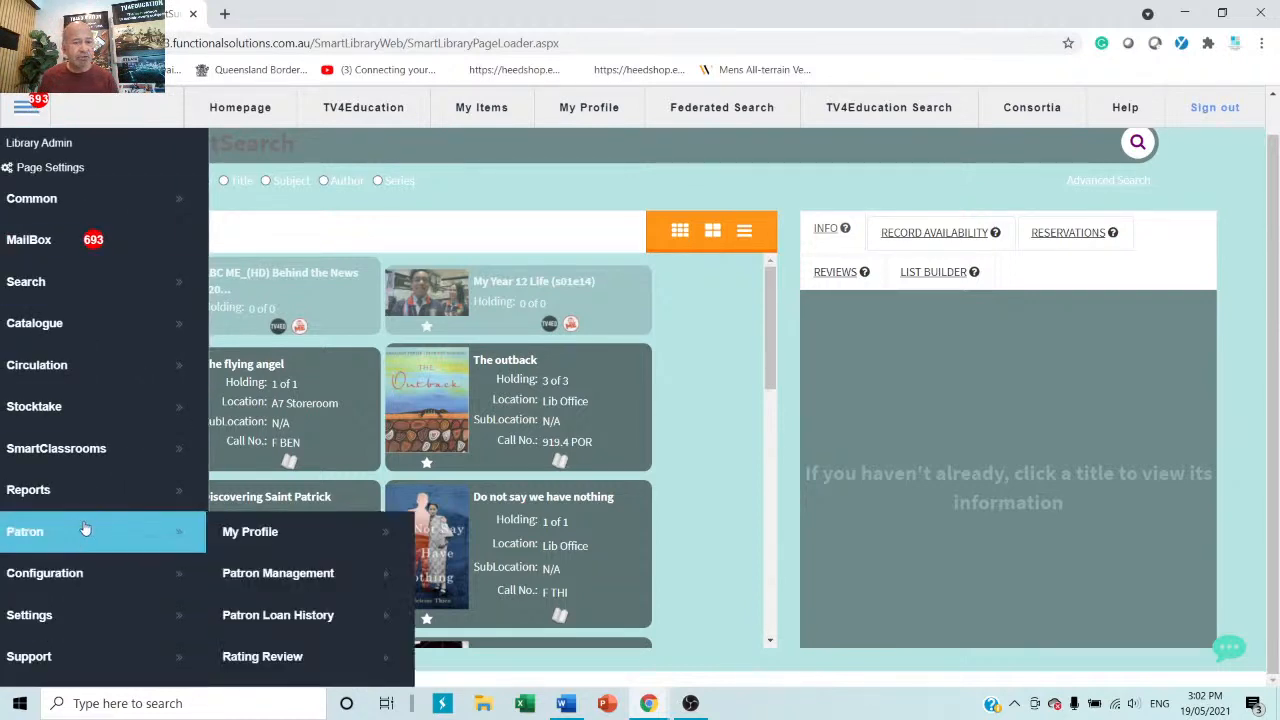
left_click(316, 578)
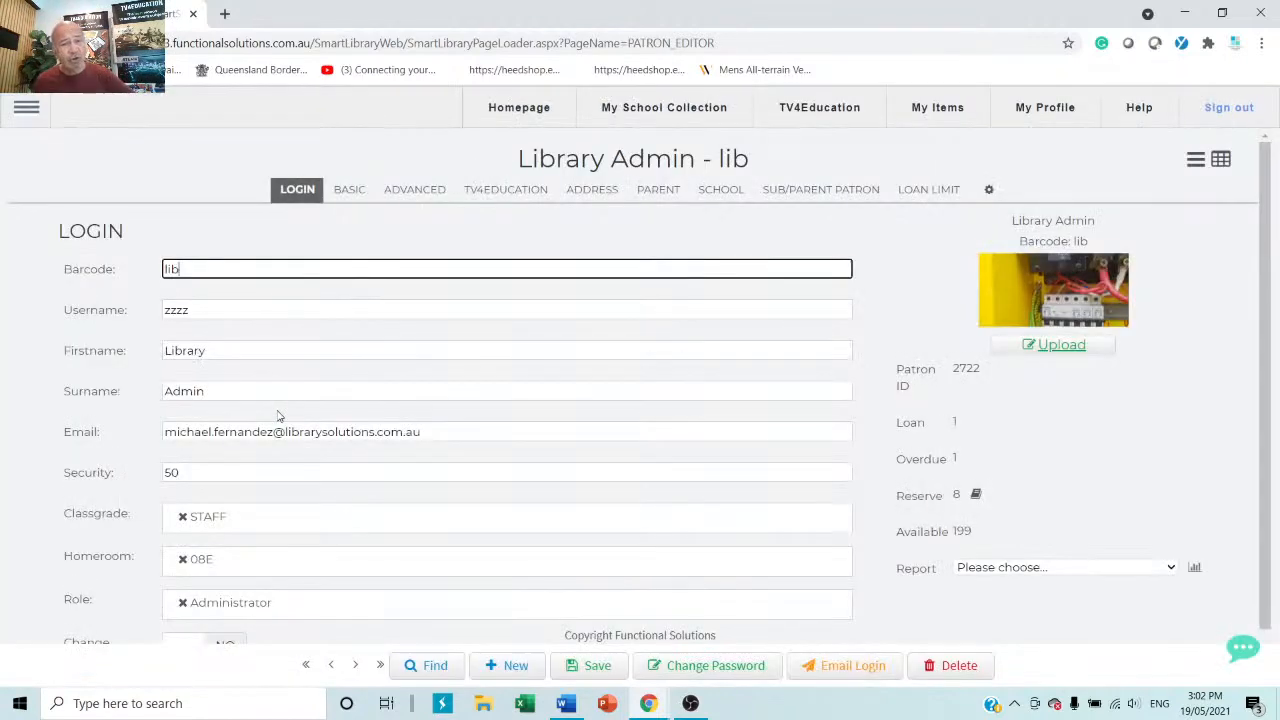
Add the Librarian role to the Library Admin patron alongside Administrator.
scroll(217, 358, "down", 1)
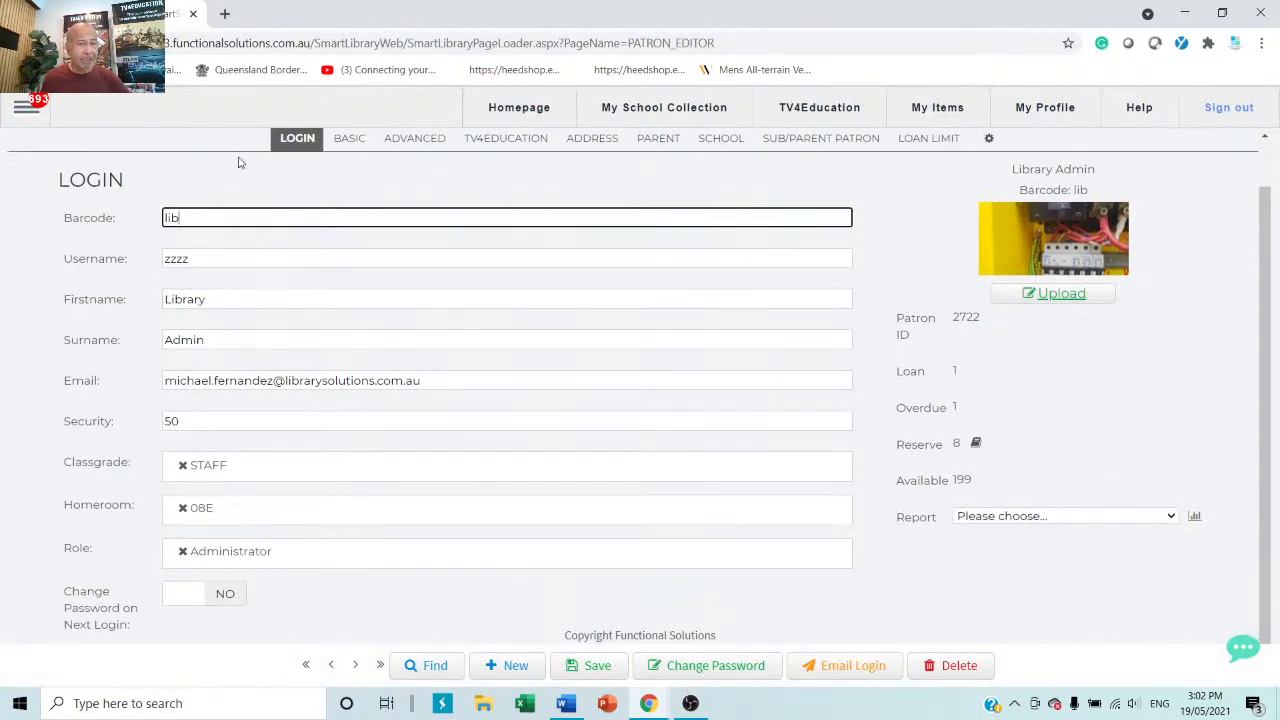
left_click(296, 554)
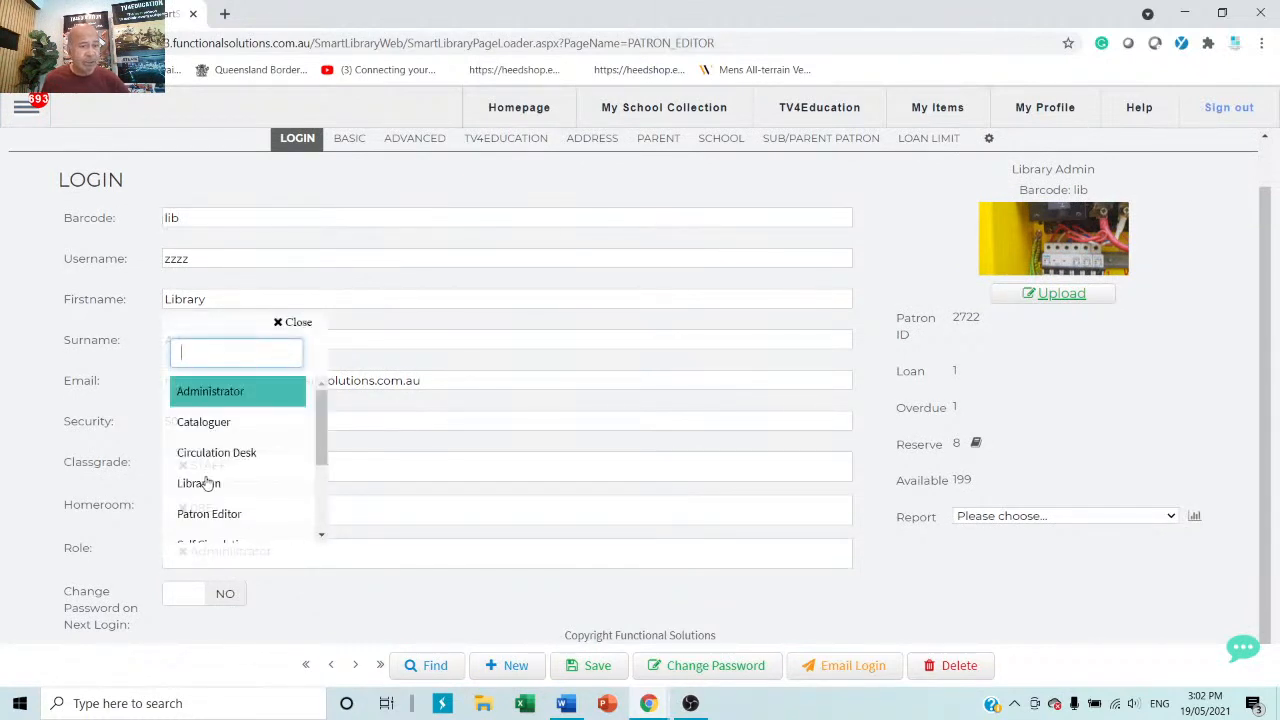
left_click(427, 608)
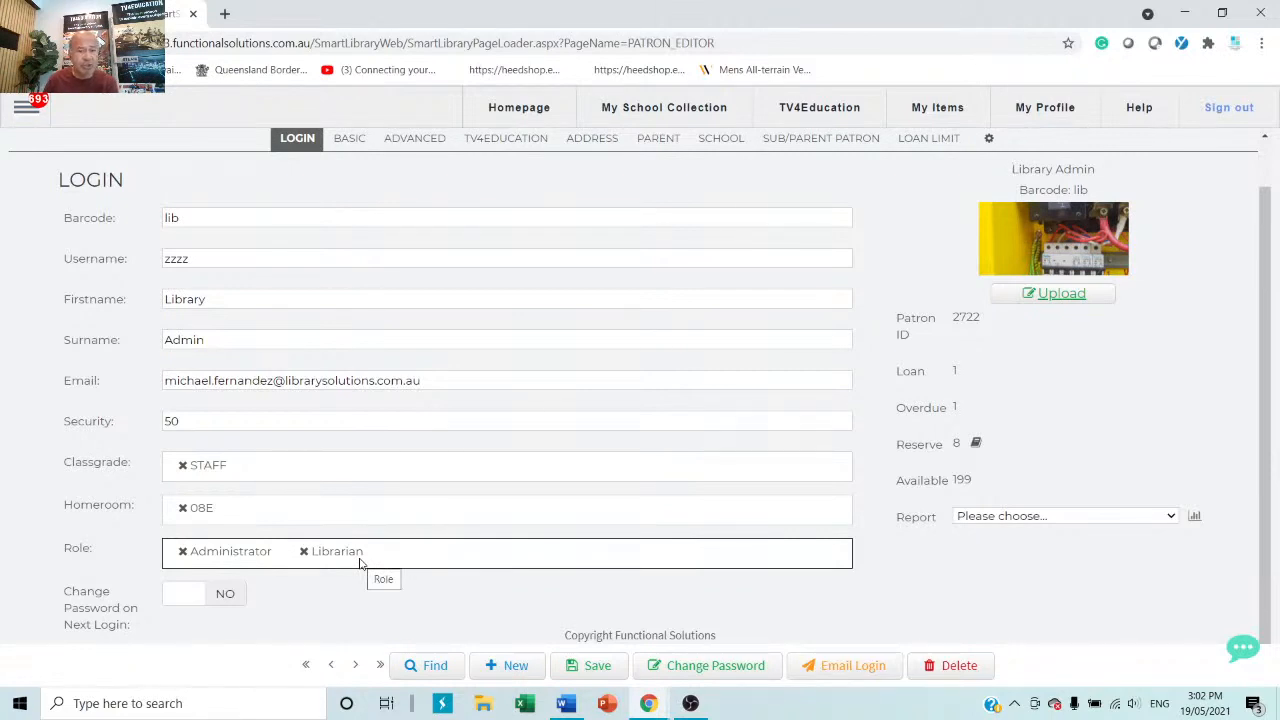
left_click(1243, 649)
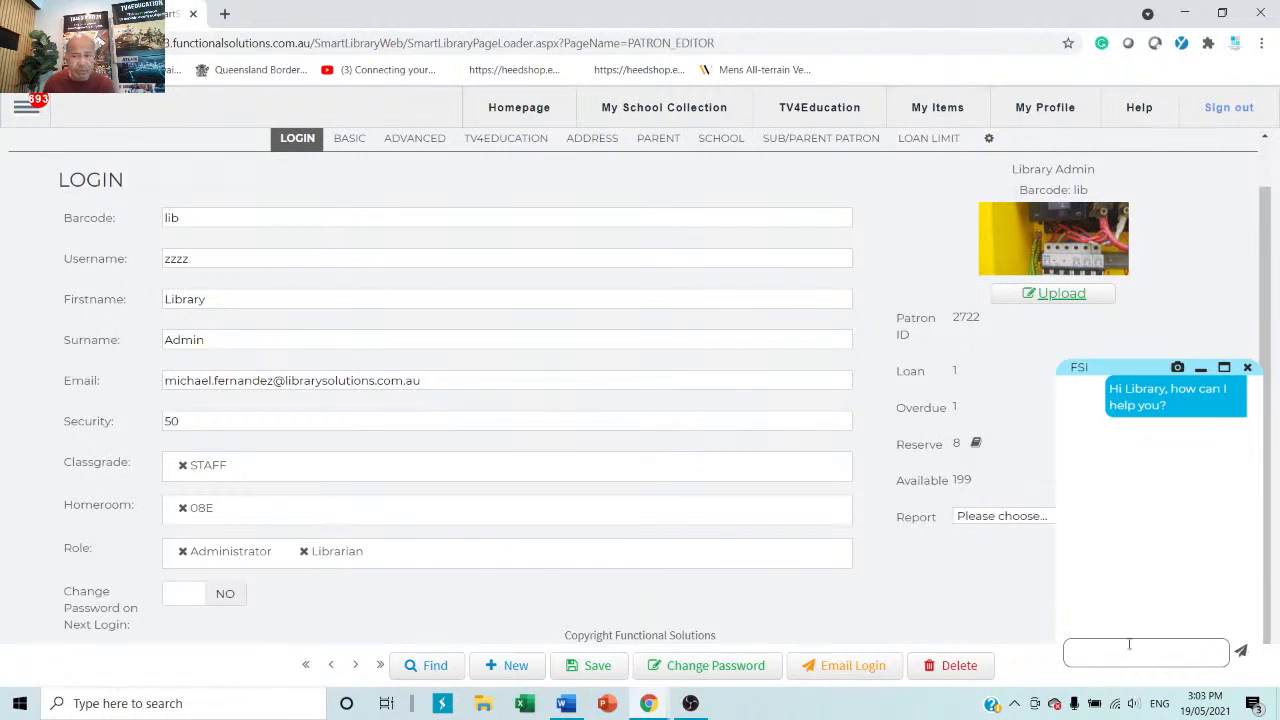
left_click(1247, 367)
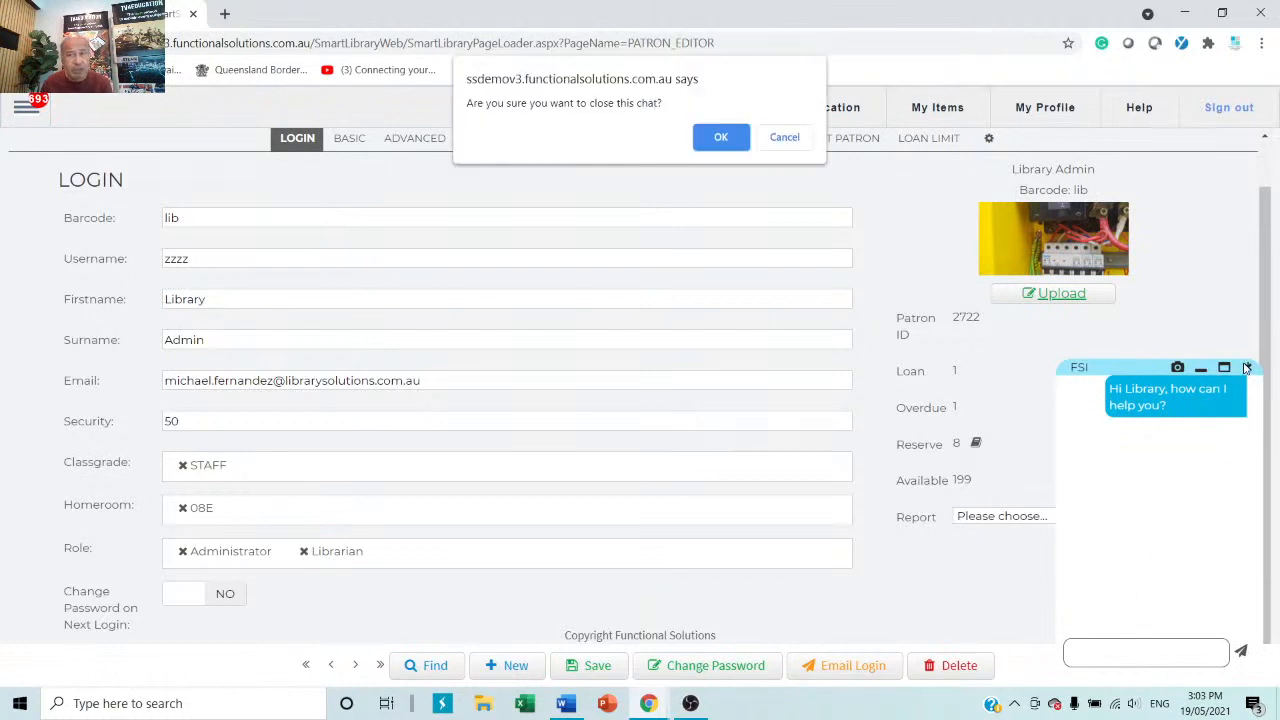
left_click(785, 139)
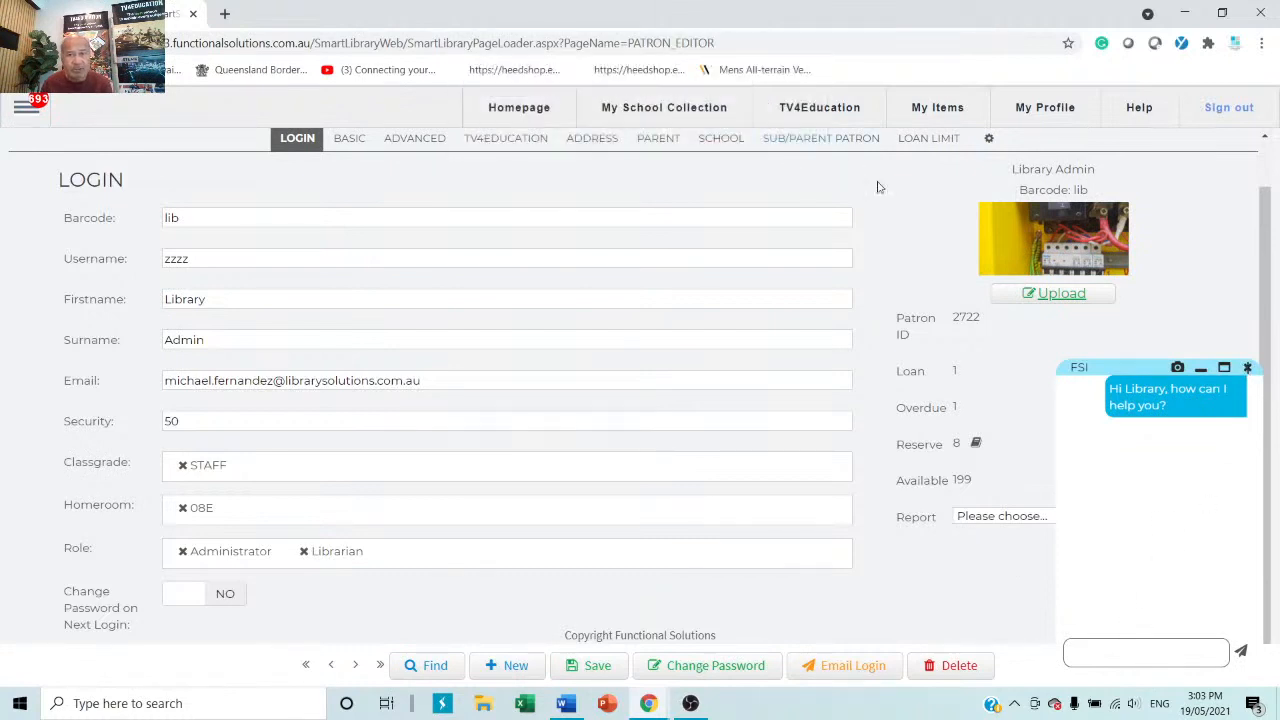
left_click(1248, 368)
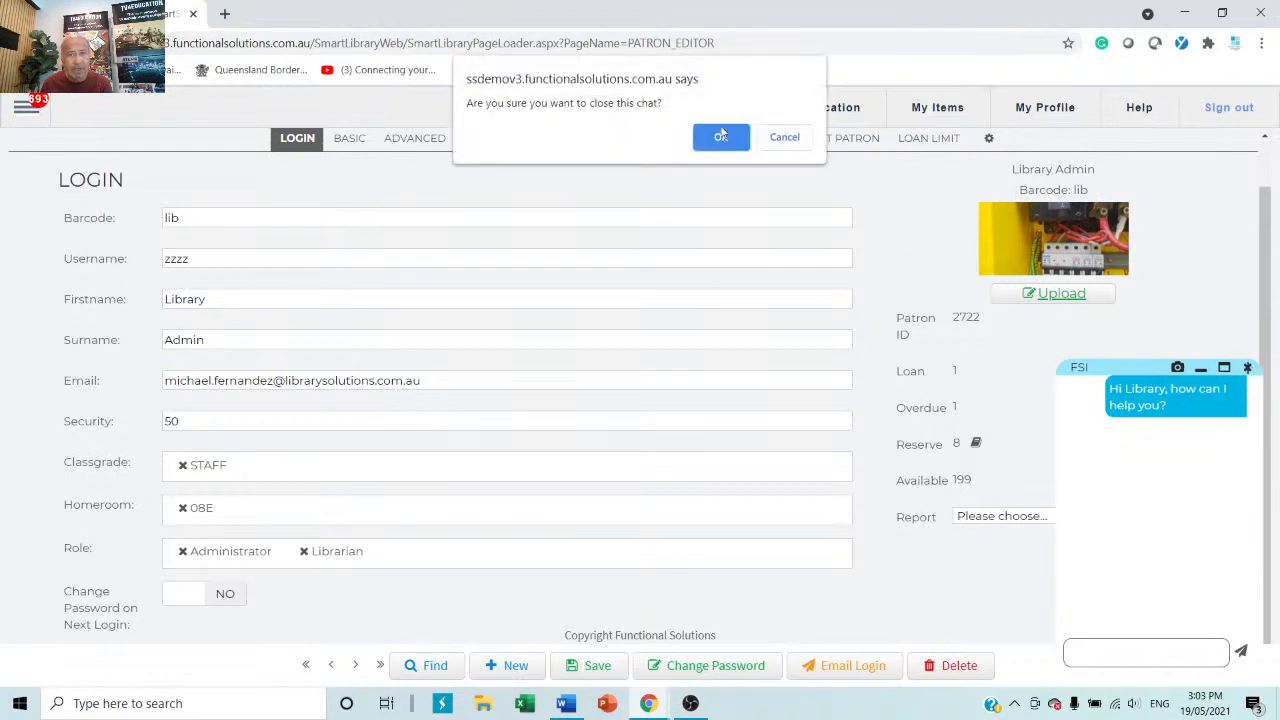
left_click(705, 137)
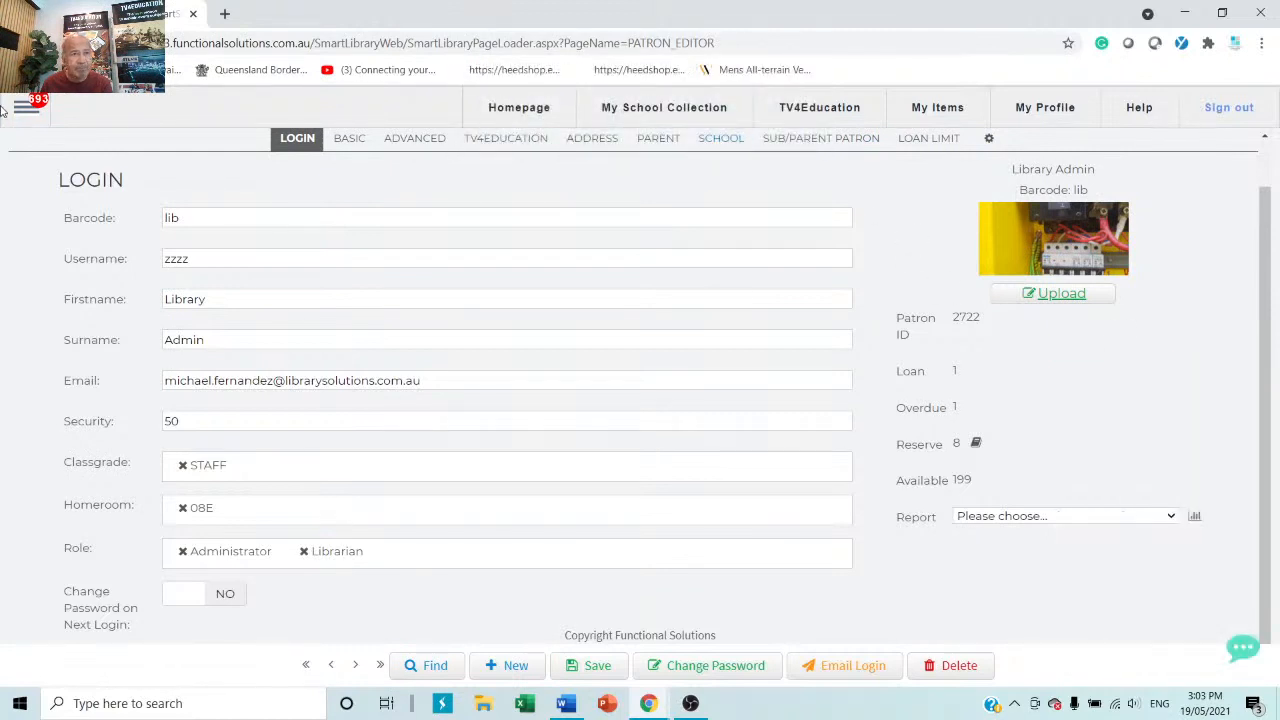
left_click(28, 116)
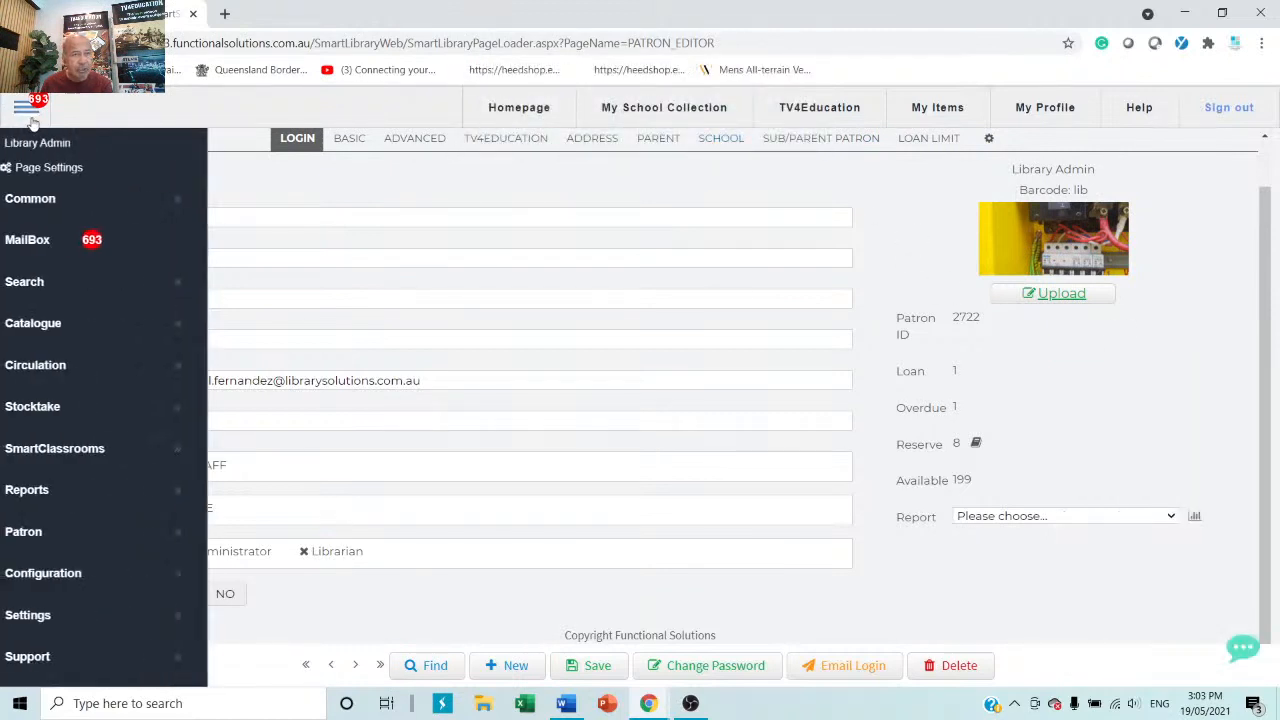
Look at the MailBox and a new support ticket form, then return to My School Collection.
left_click(43, 253)
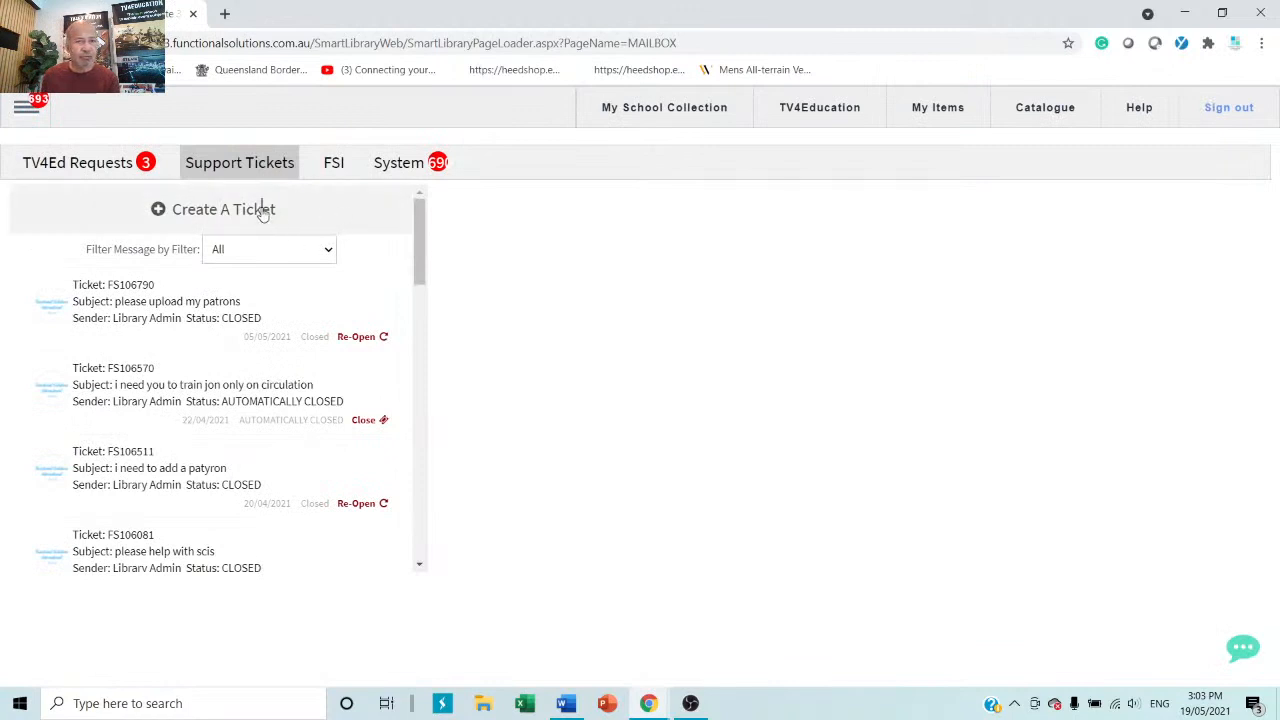
left_click(272, 218)
left_click(804, 260)
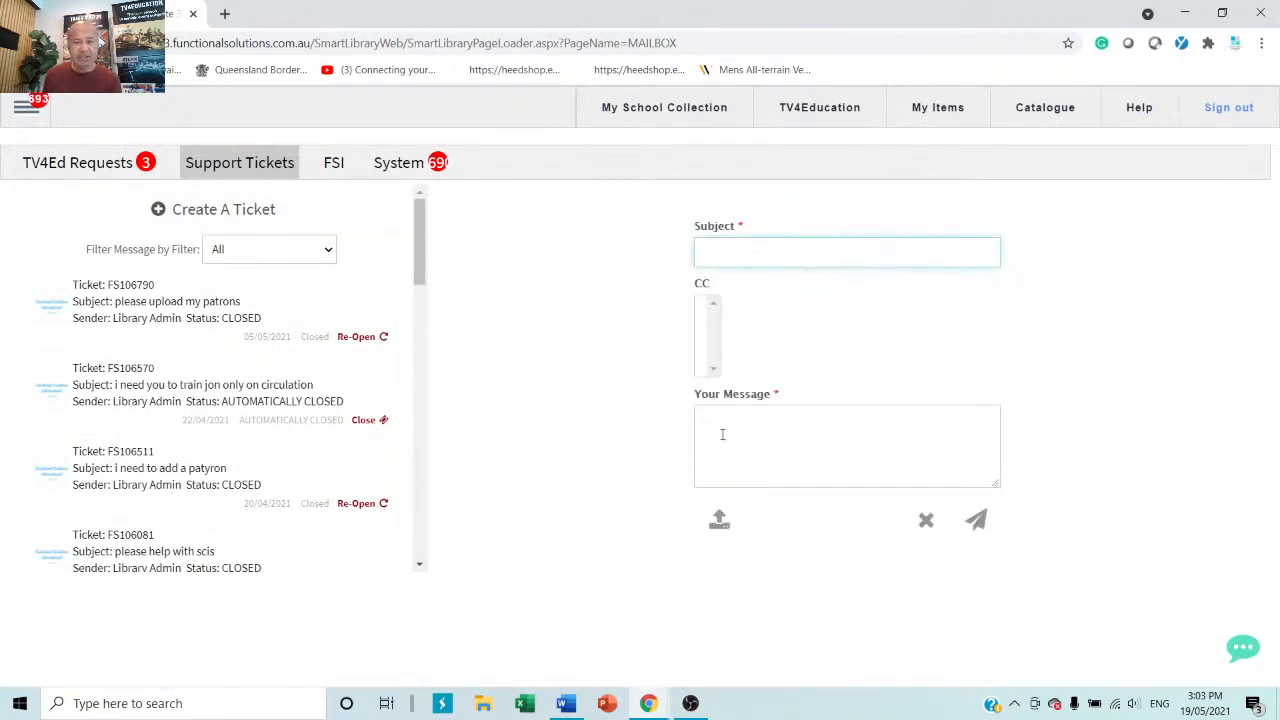
left_click(786, 471)
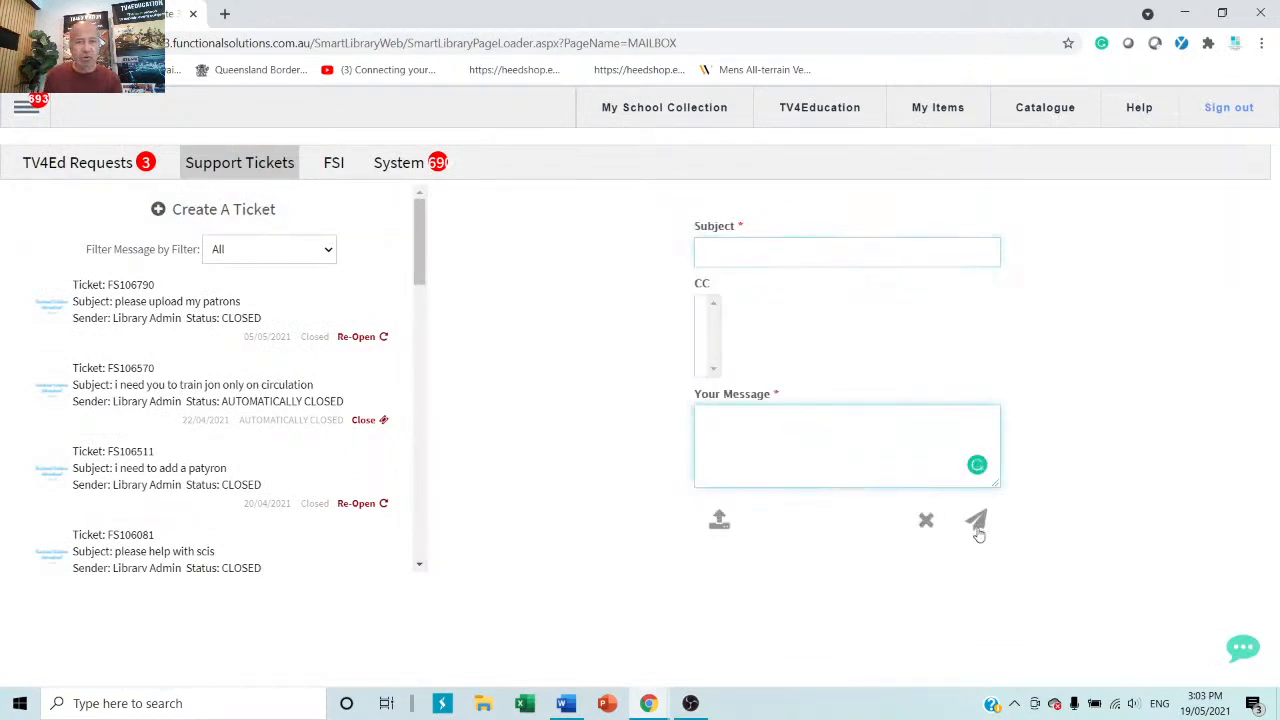
left_click(625, 114)
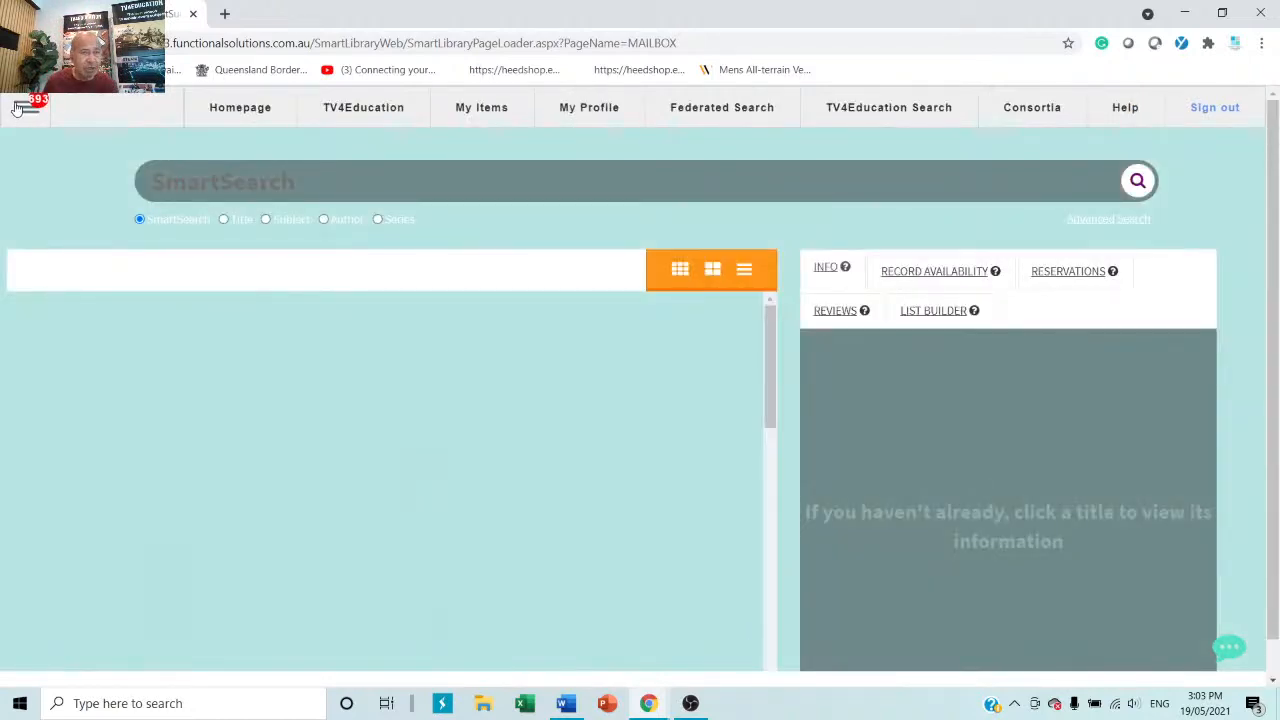
Open Patron Management, search patrons by surname and open the third match's record.
left_click(21, 108)
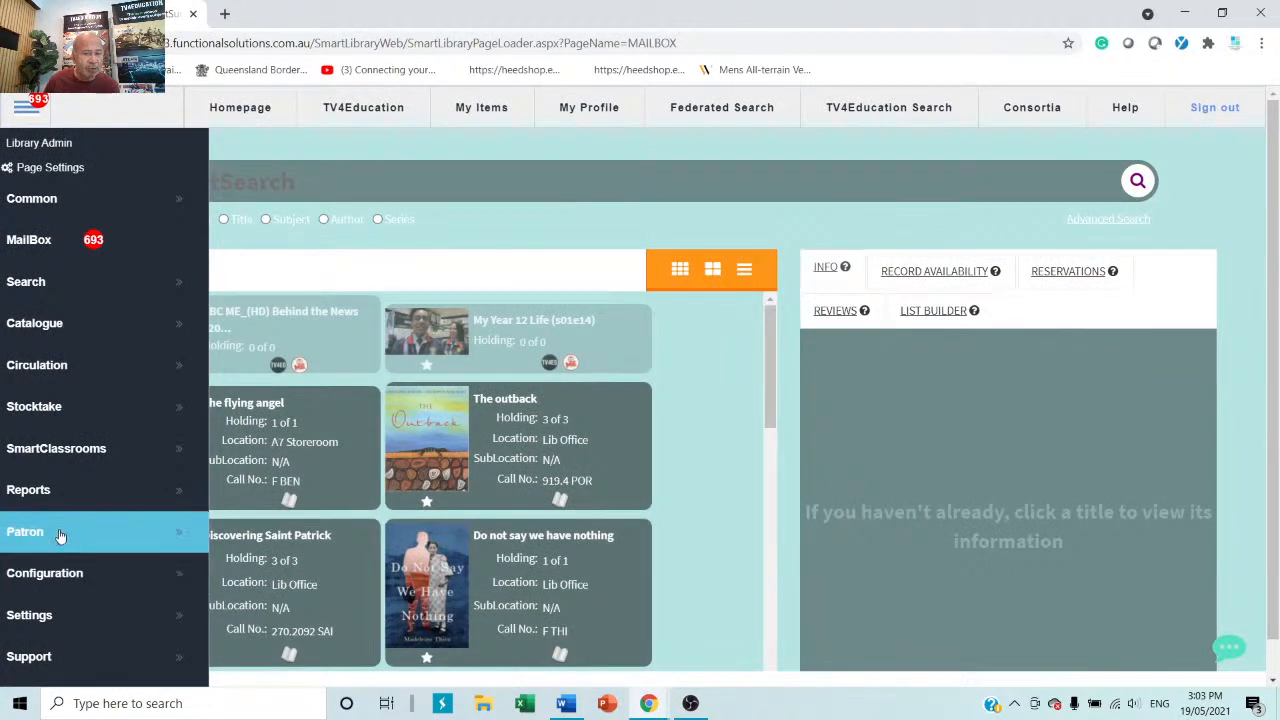
left_click(60, 537)
left_click(306, 573)
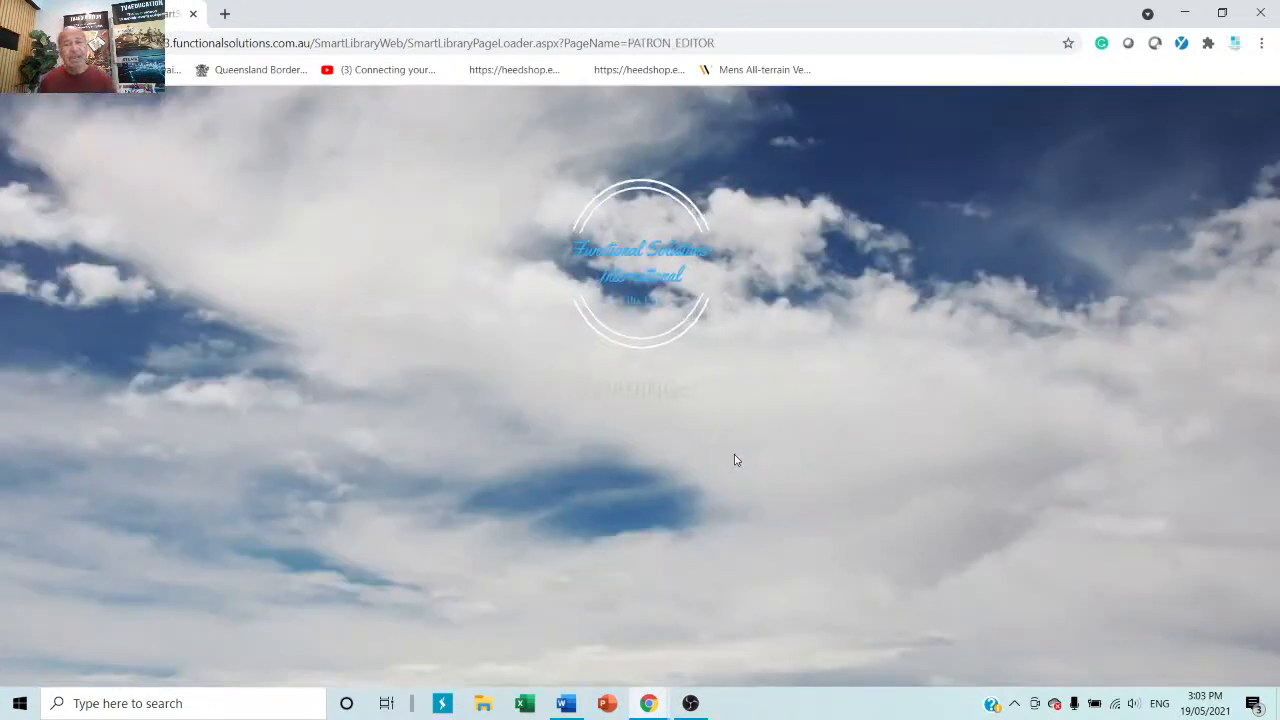
scroll(606, 420, "down", 1)
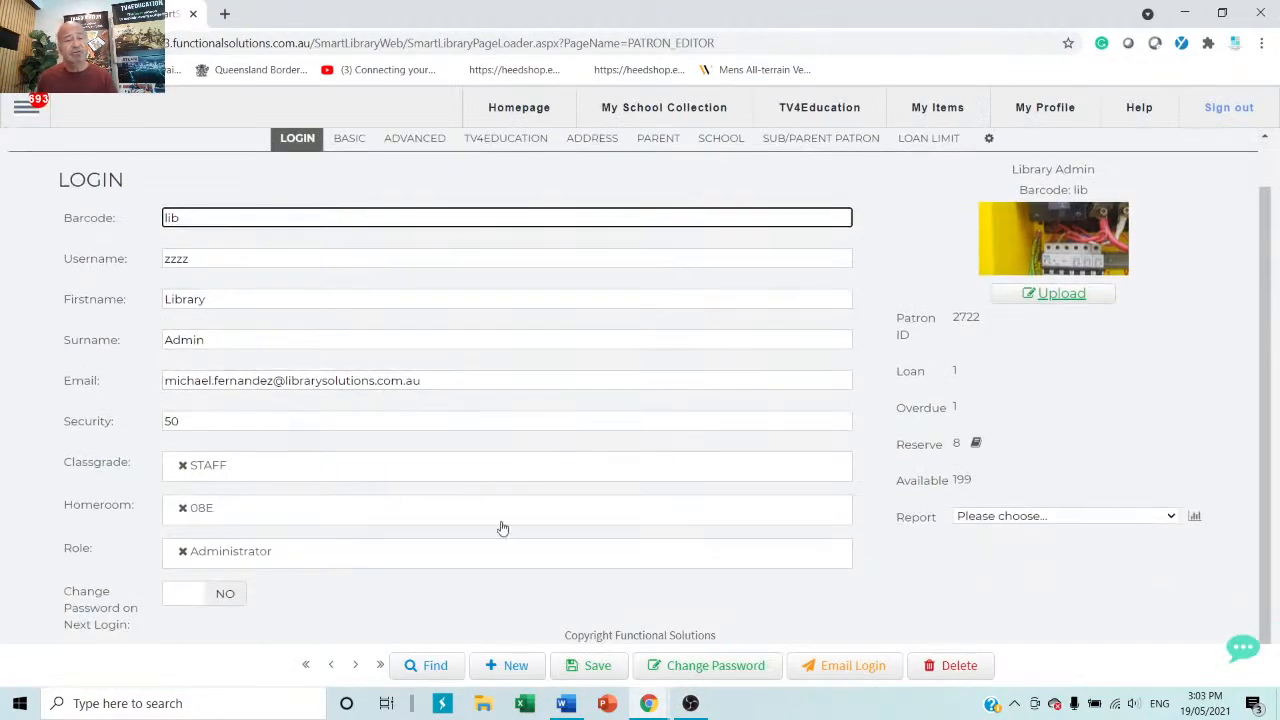
left_click(425, 665)
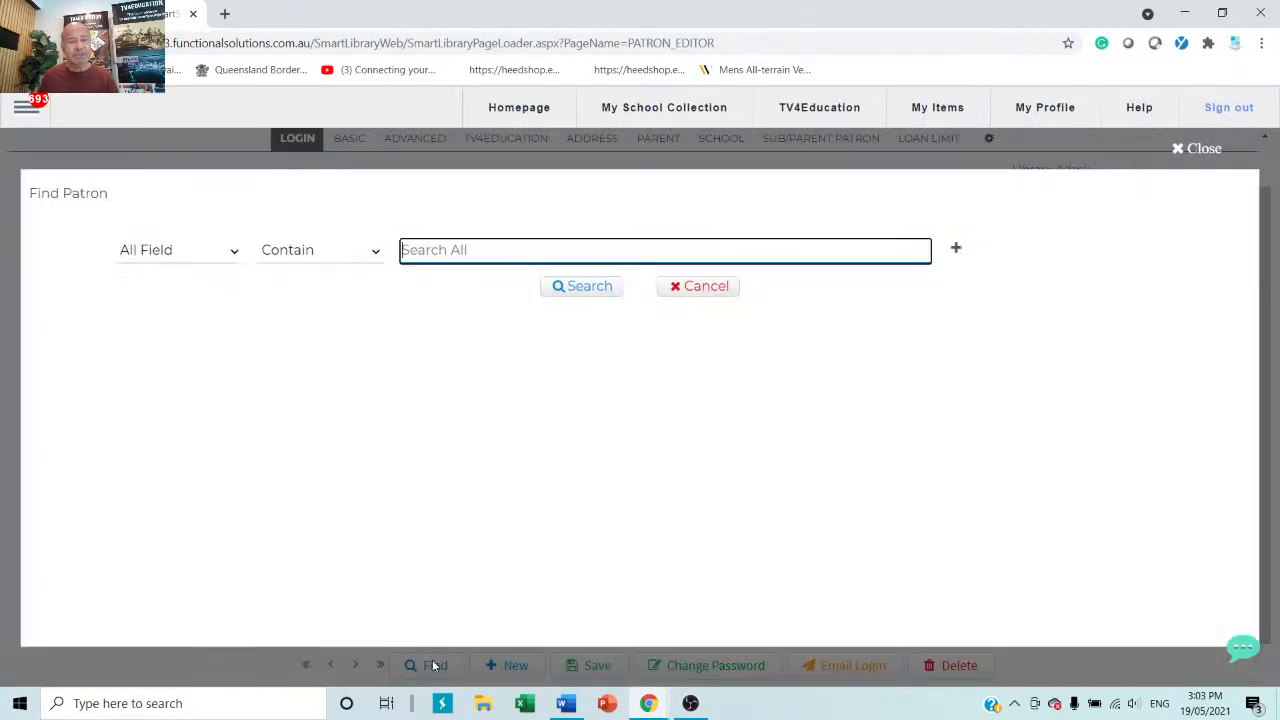
type("smith")
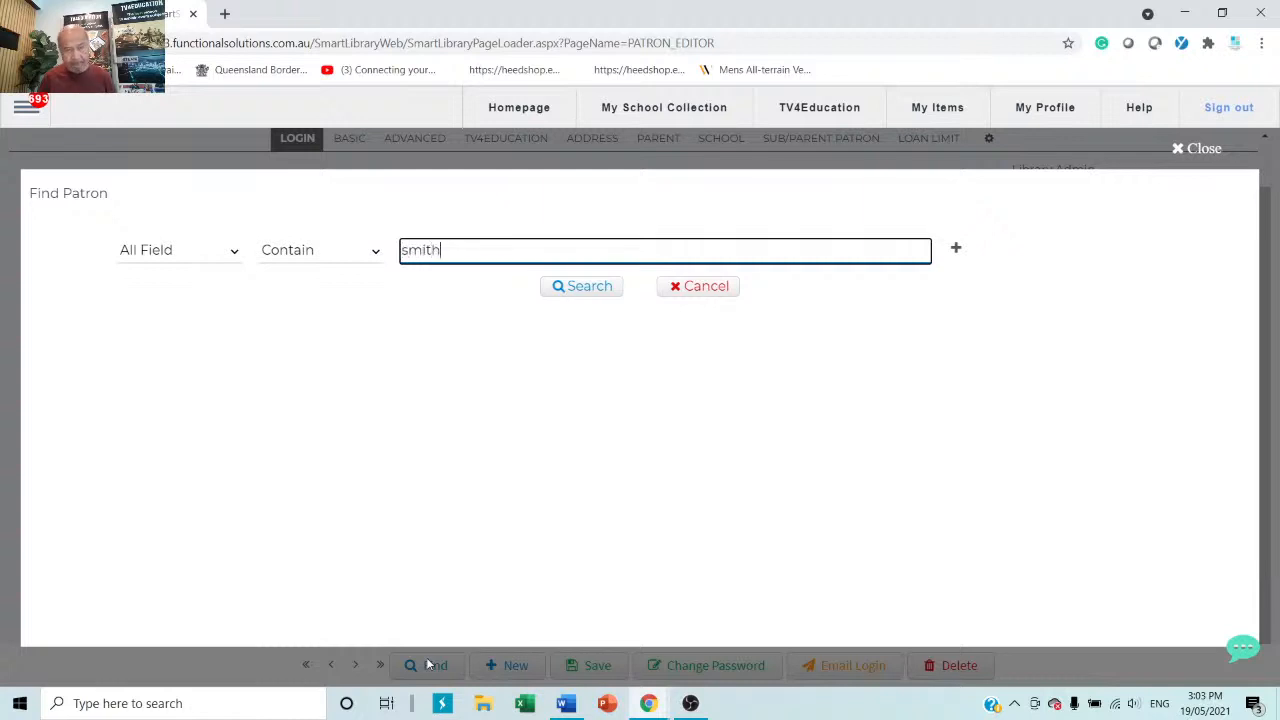
key("Return")
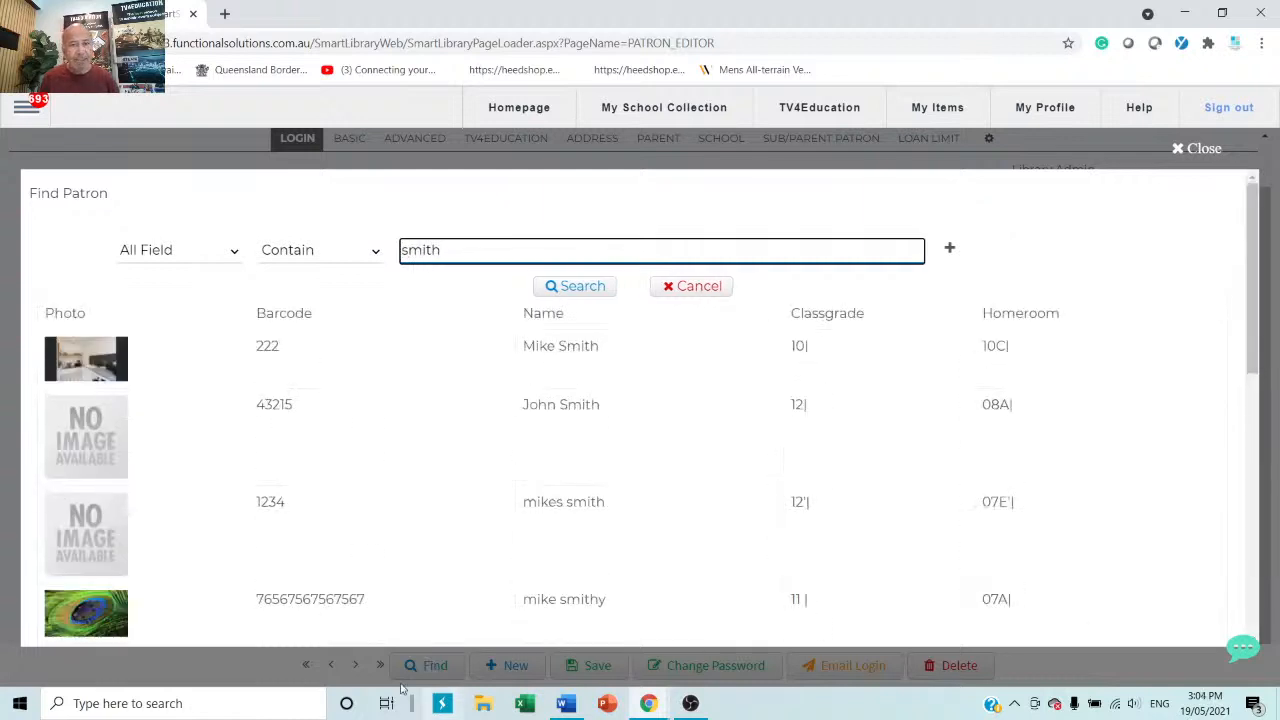
left_click(578, 507)
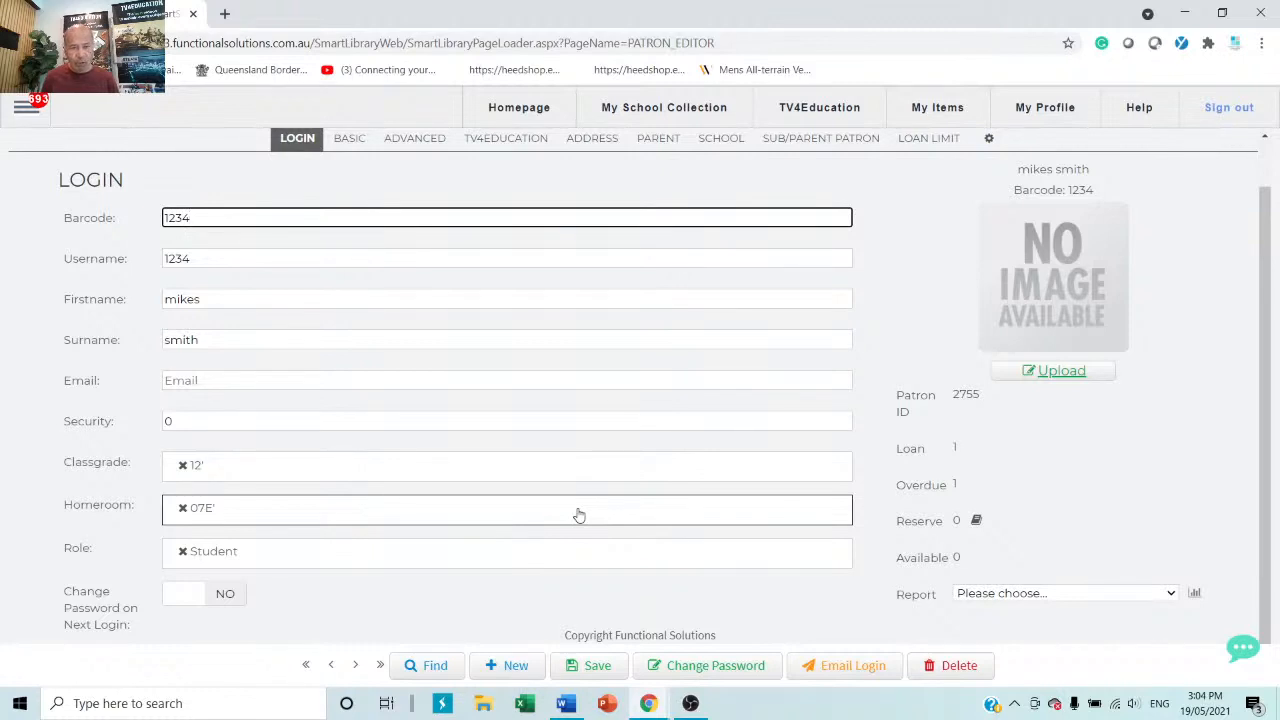
Search again by first name, open the matching patron, then start a blank new patron record.
left_click(428, 667)
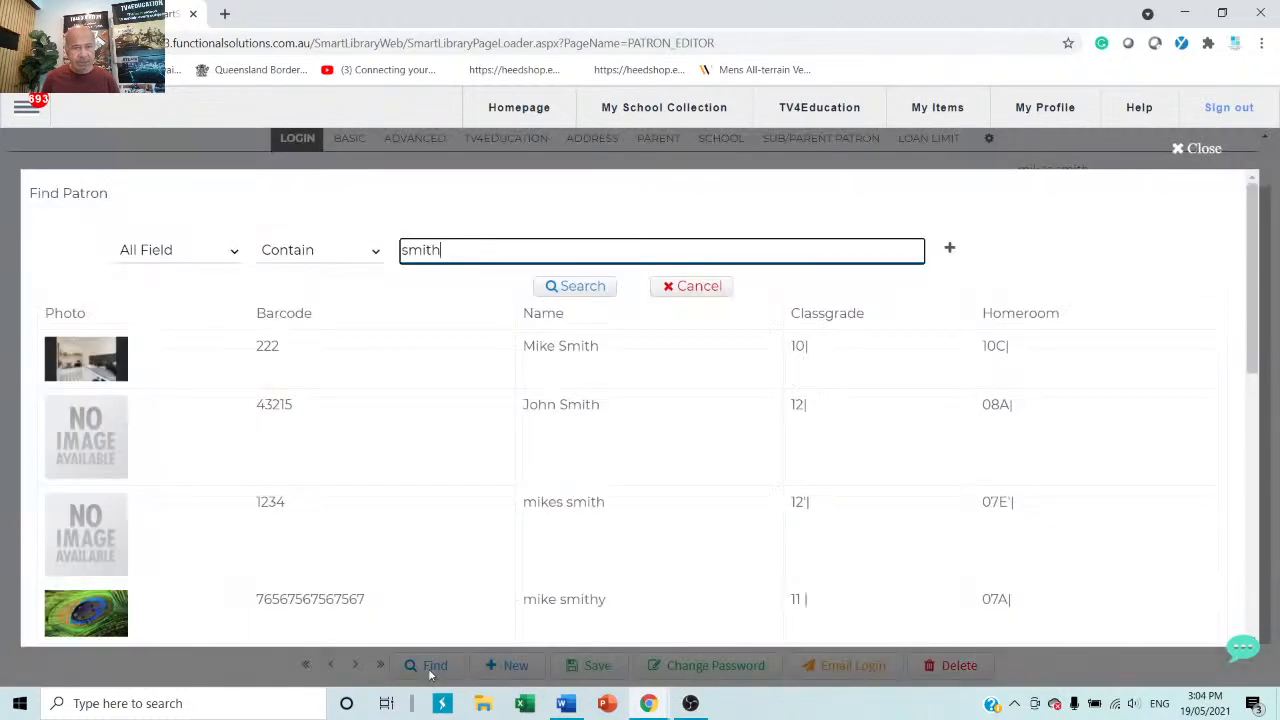
key("BackSpace")
key("BackSpace")
key("BackSpace")
key("BackSpace")
key("BackSpace")
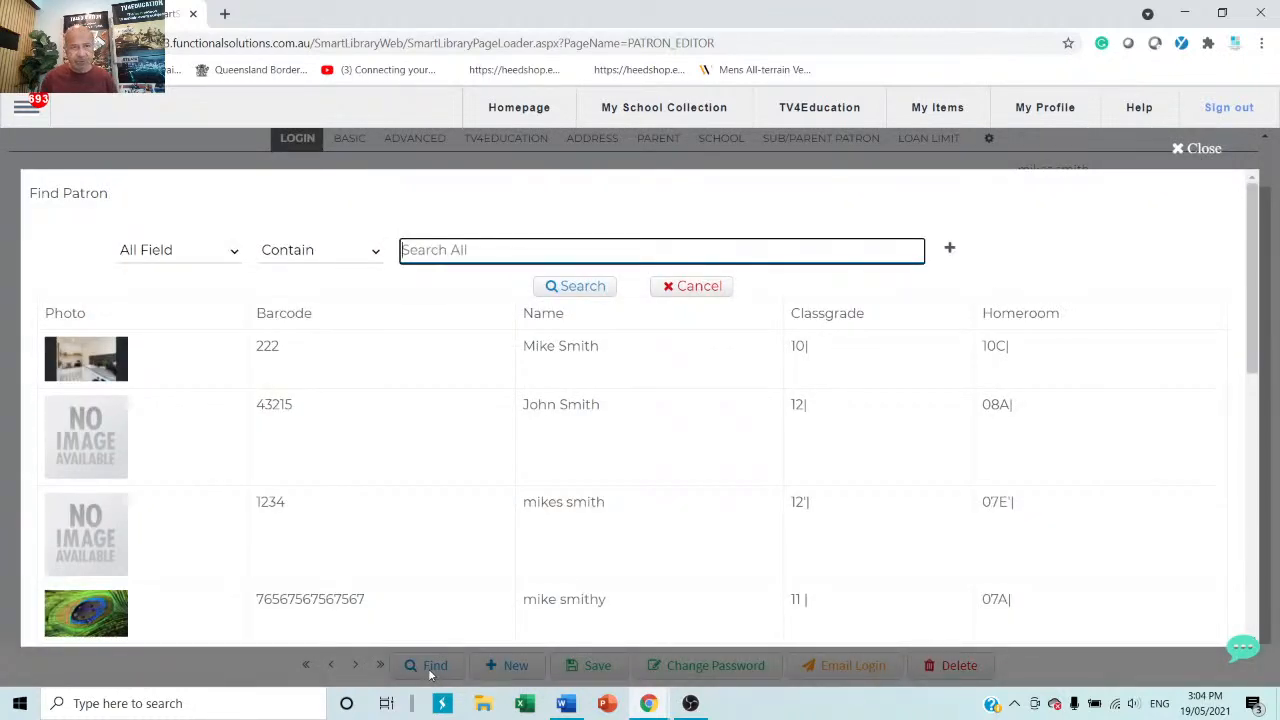
type("mike")
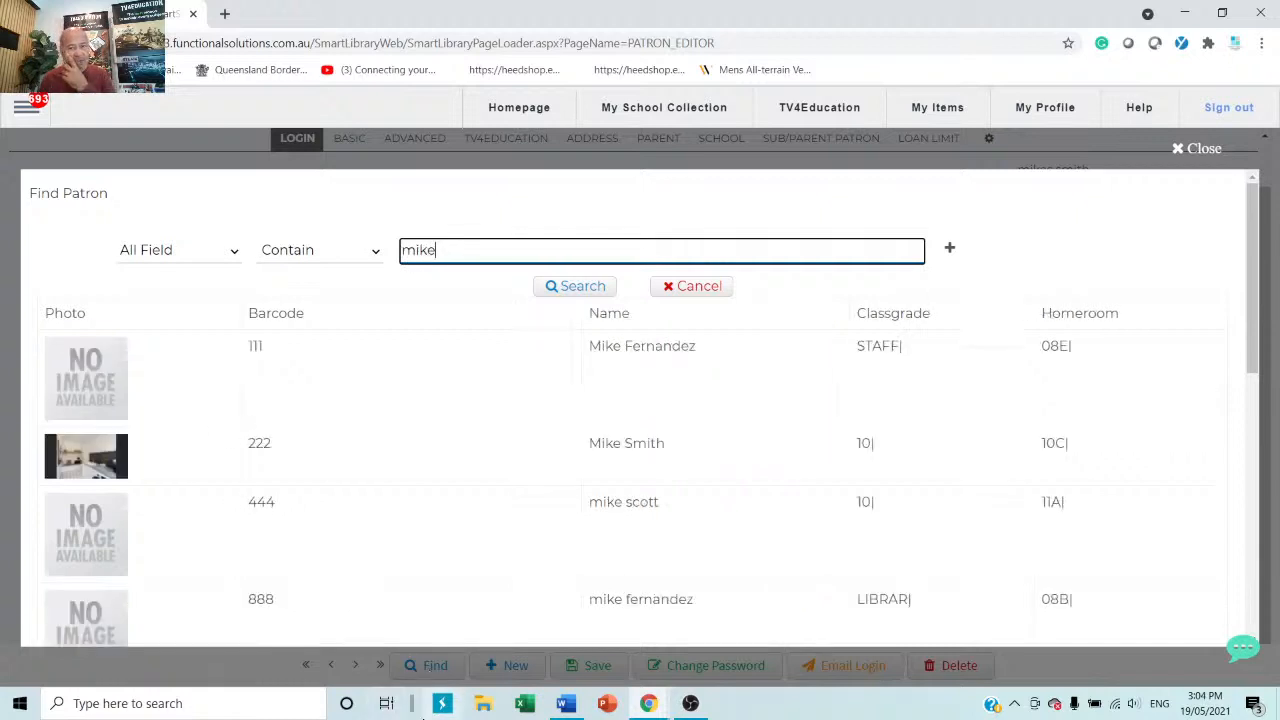
left_click(624, 450)
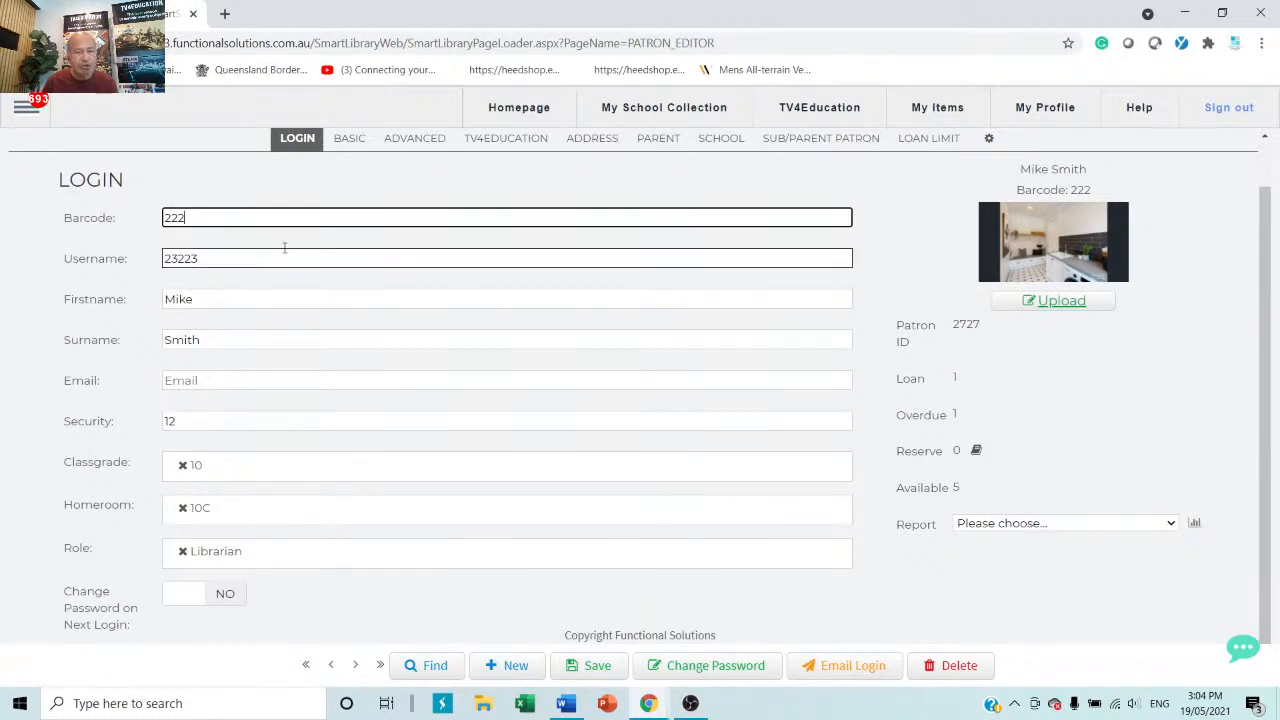
left_click(505, 668)
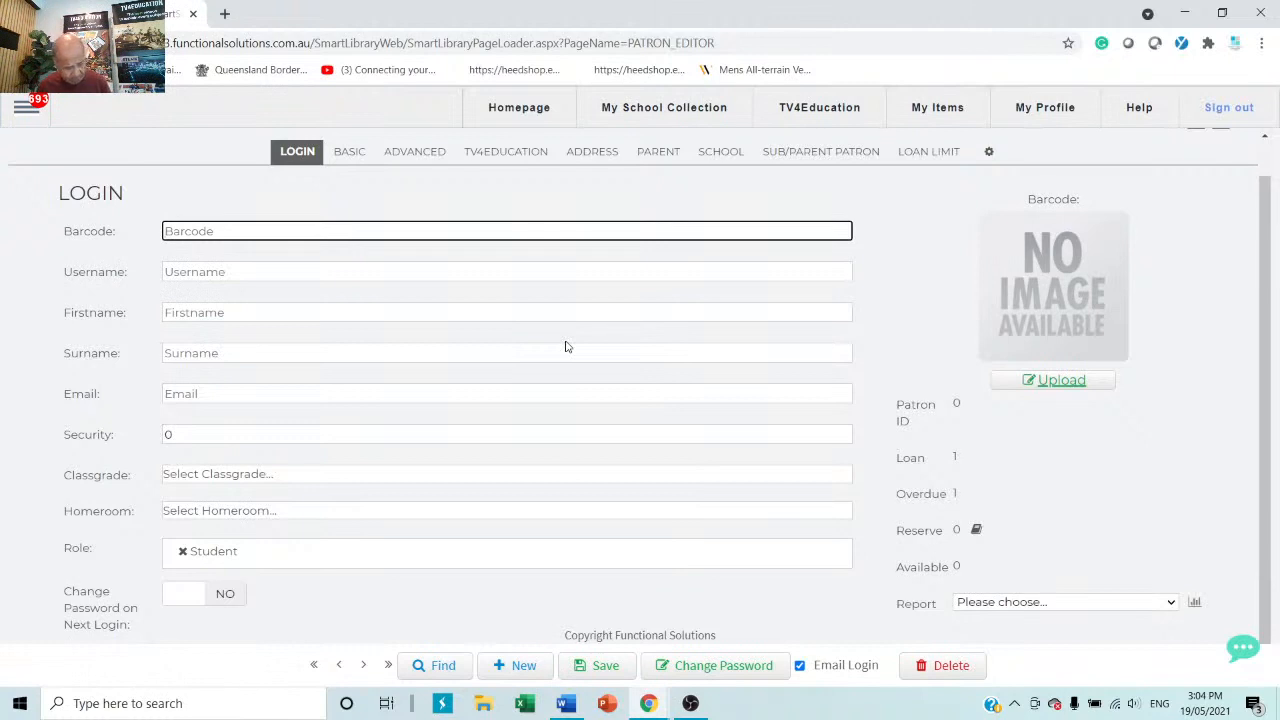
Enter barcode 13579 and the patron's first name, surname and e-mail address.
type("13579")
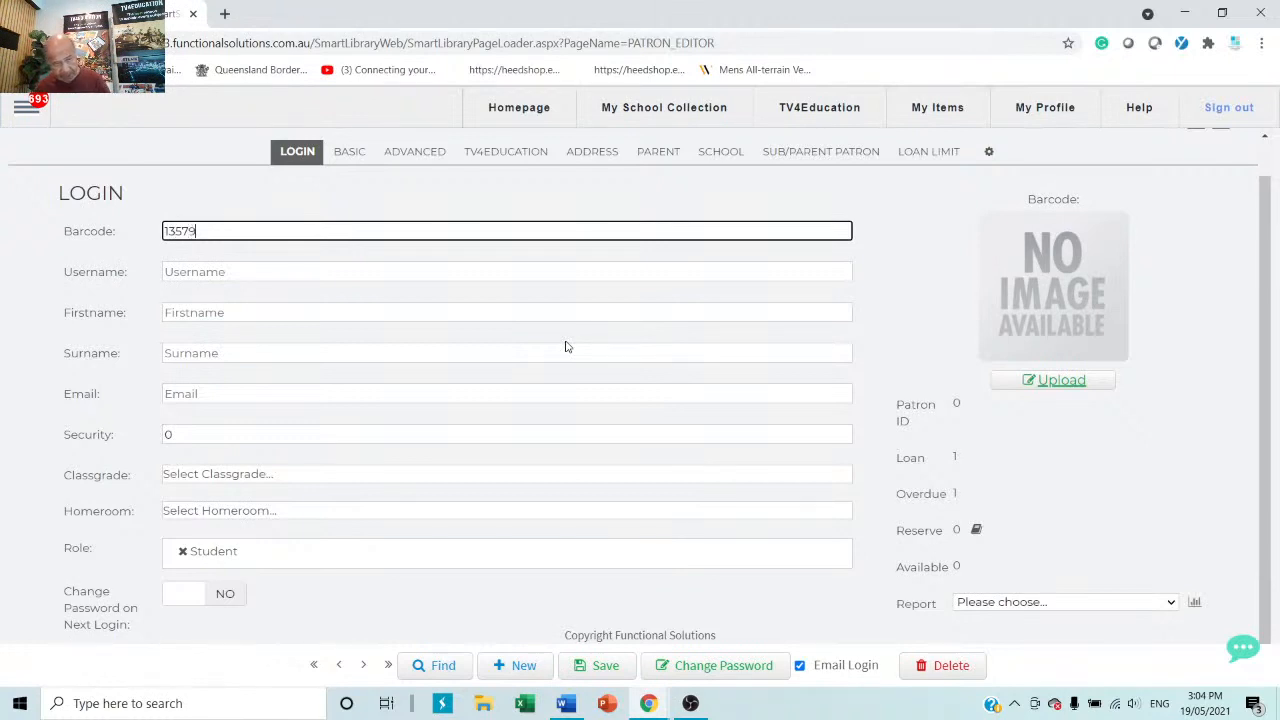
left_click(302, 315)
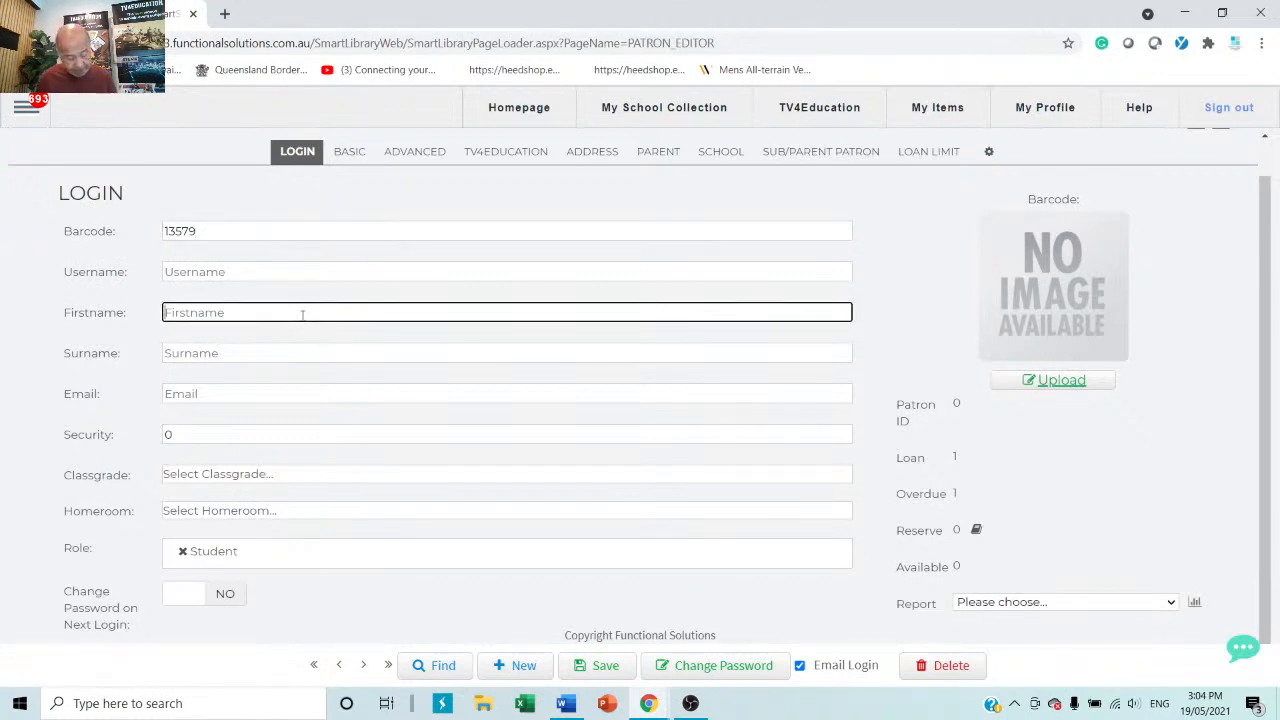
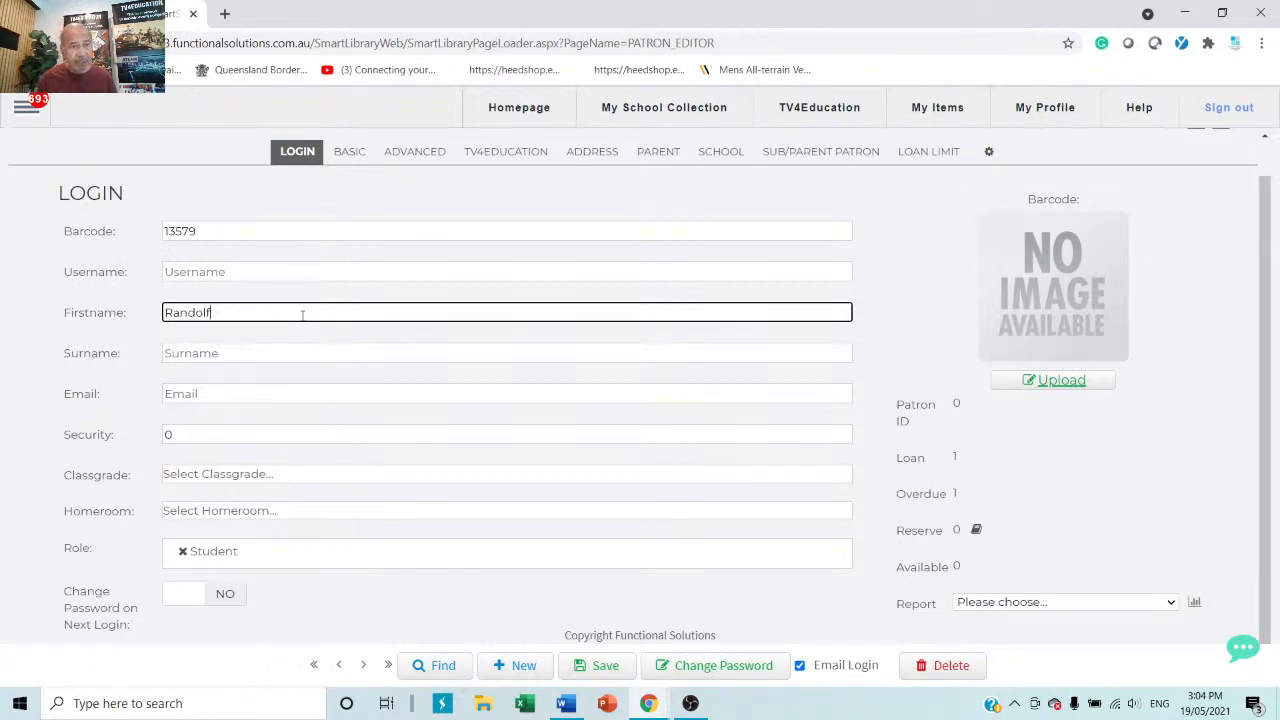
left_click(275, 356)
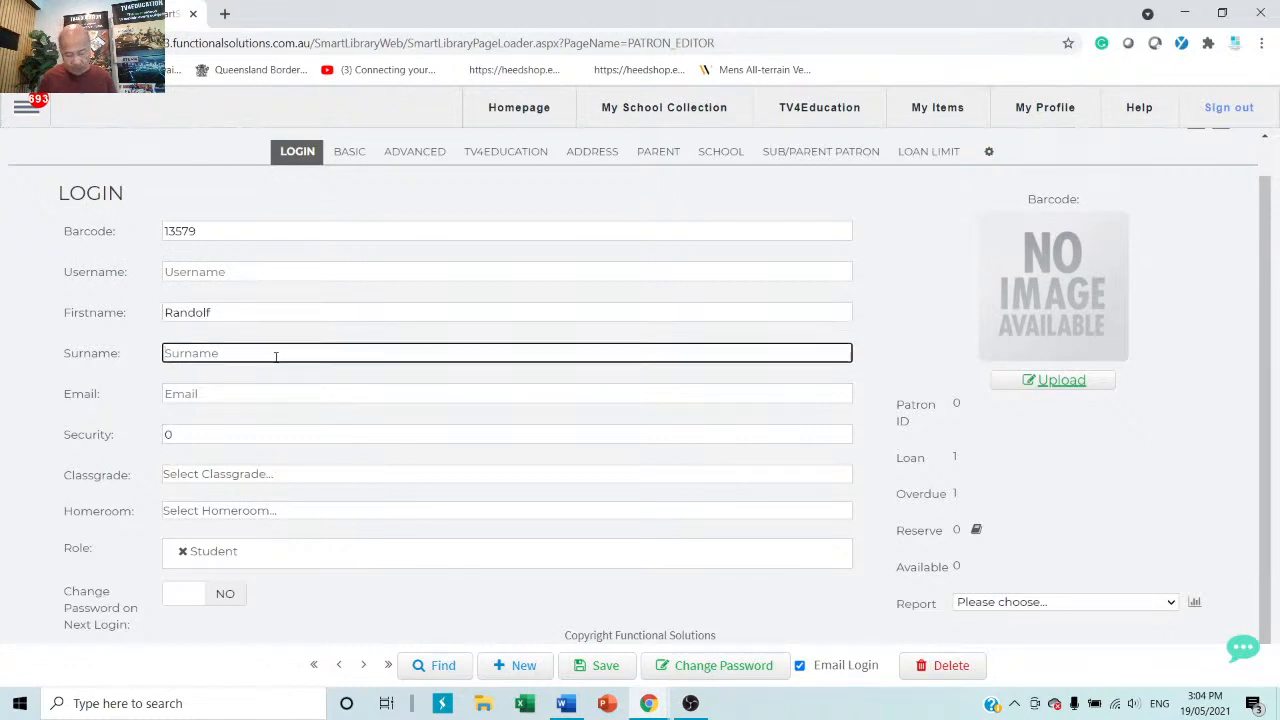
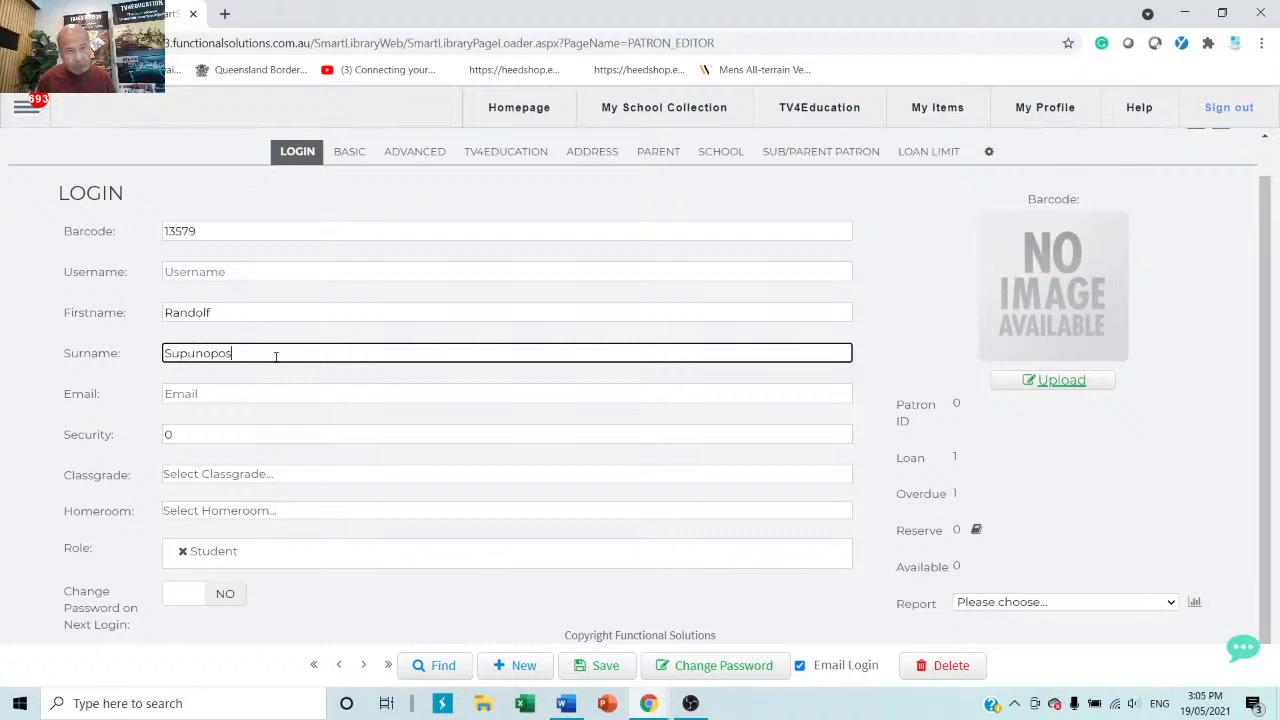
left_click(207, 390)
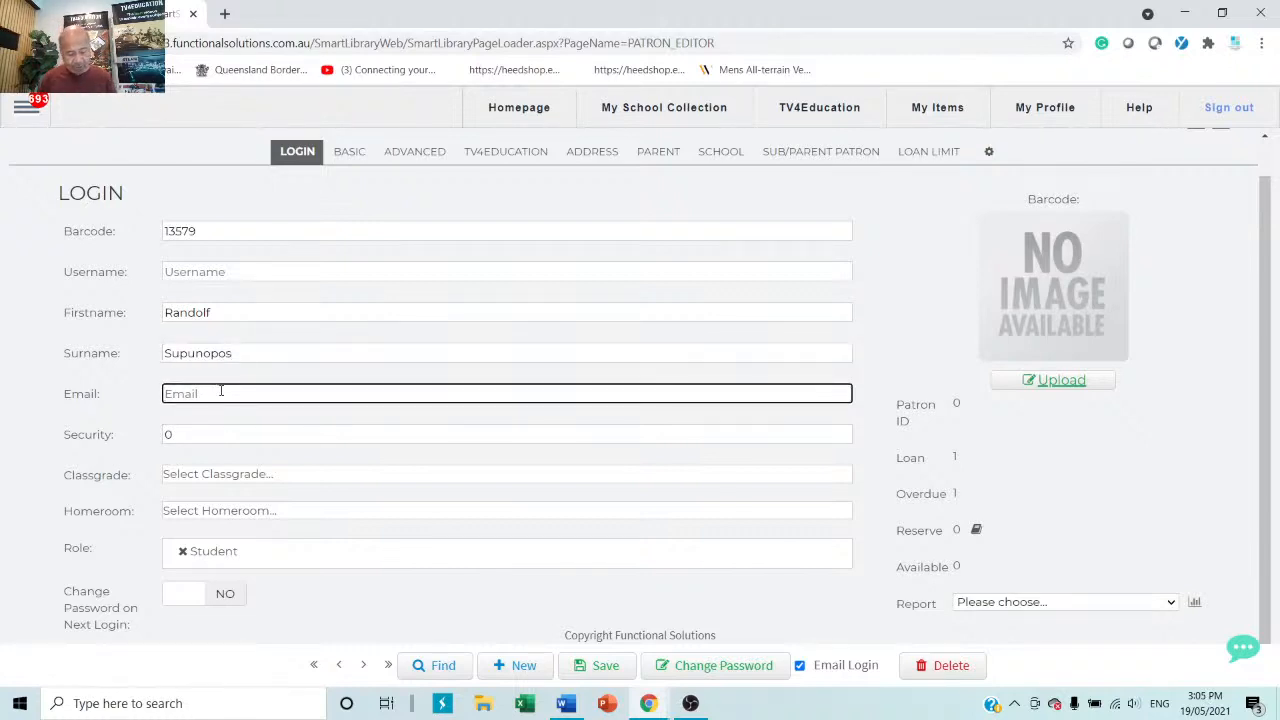
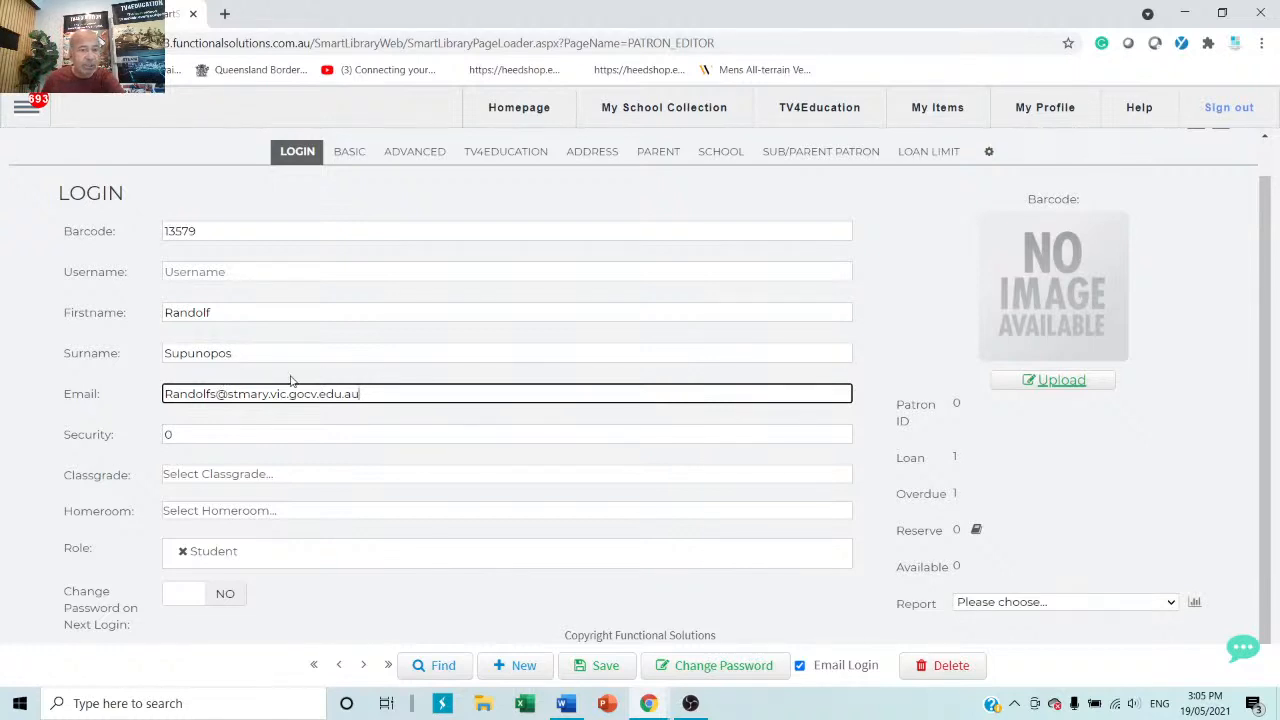
Set the patron's class grade to 10 and homeroom to 08B.
left_click(206, 479)
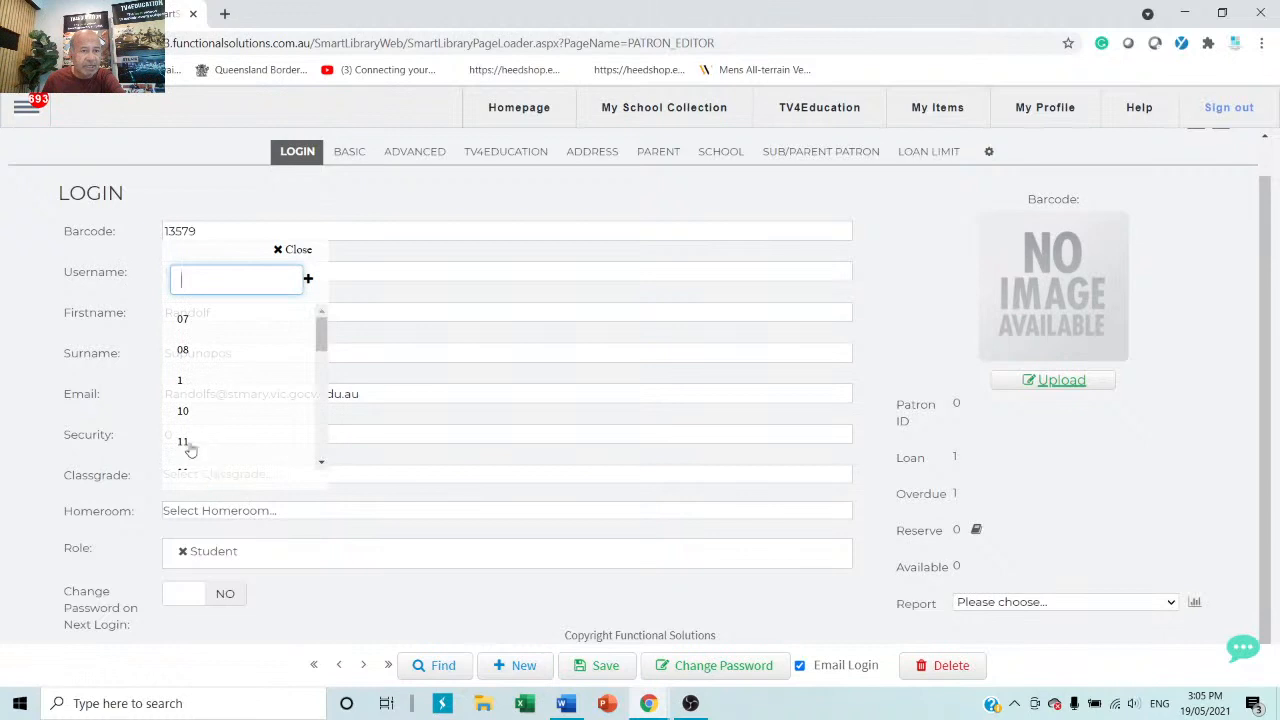
left_click(183, 412)
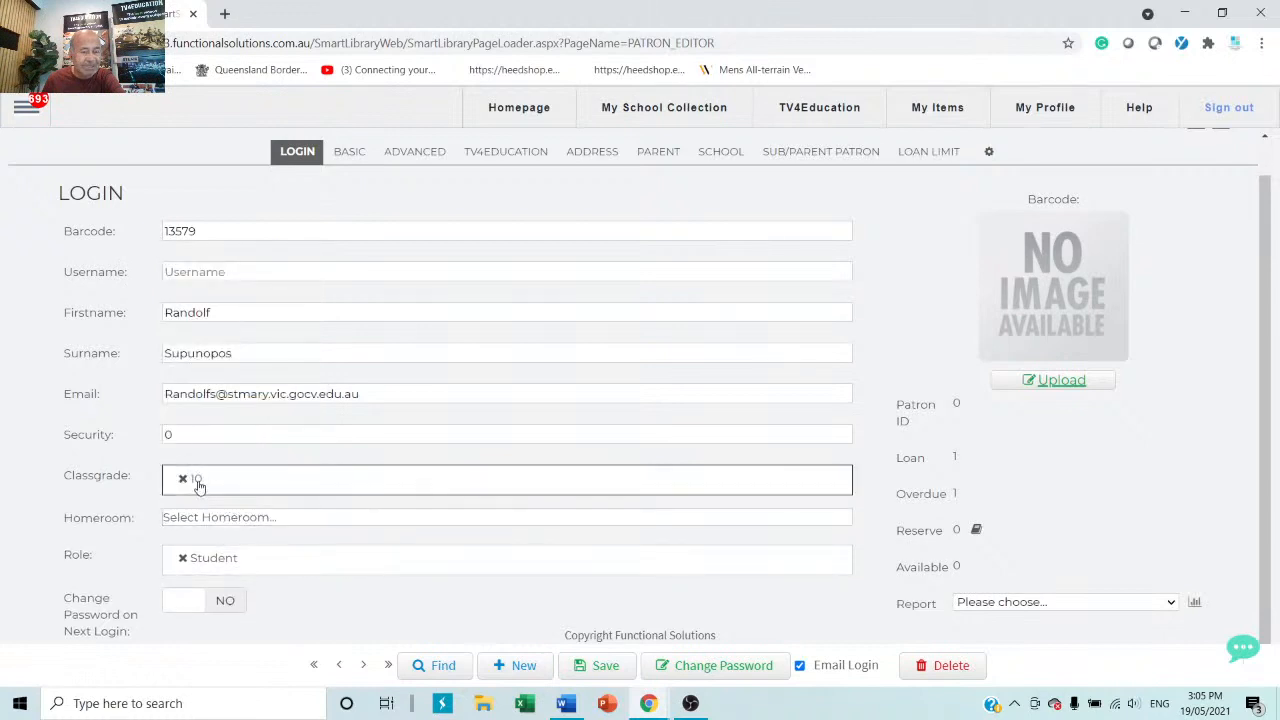
left_click(251, 519)
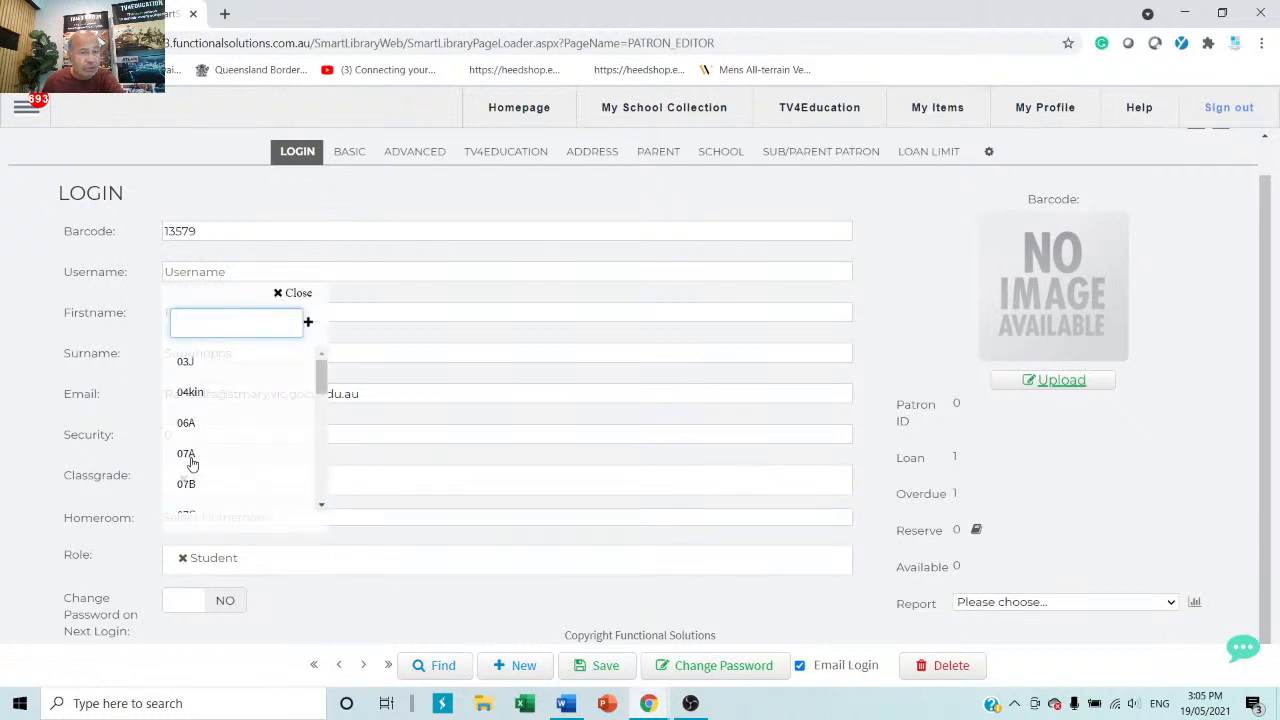
scroll(193, 463, "down", 2)
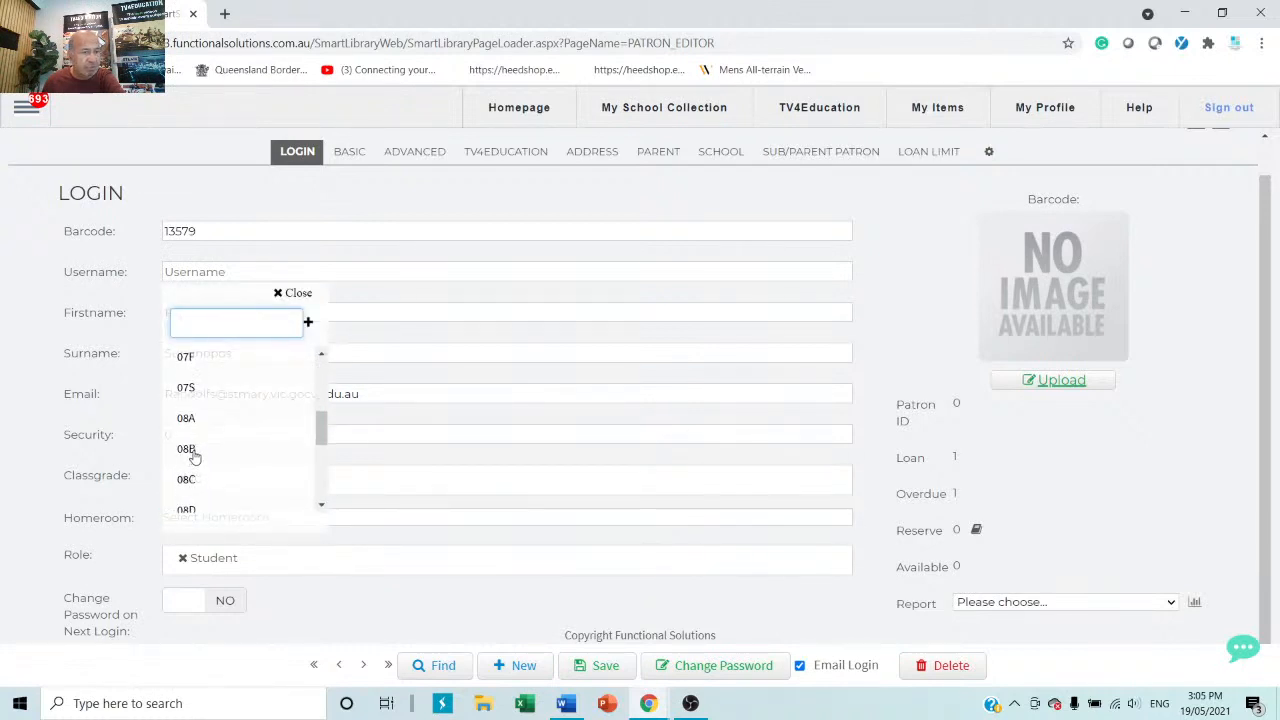
left_click(193, 451)
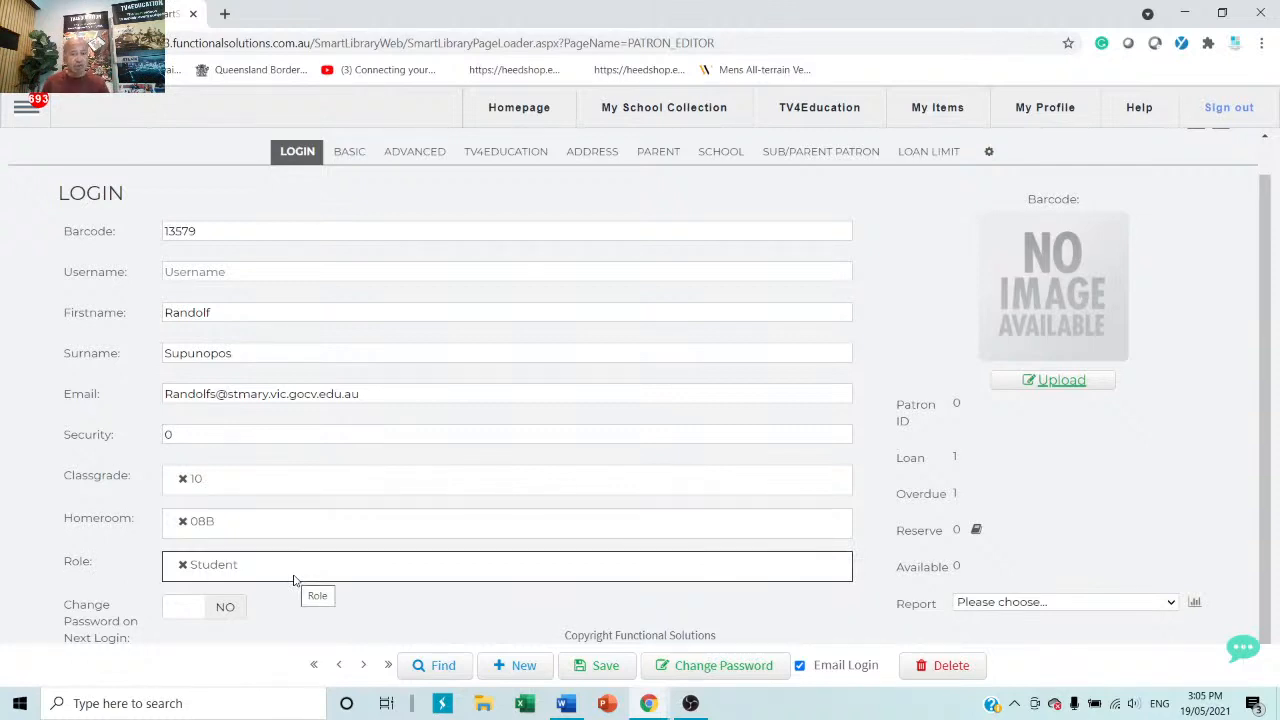
Save the new patron with a random generated password and enter the patron's username.
left_click(608, 666)
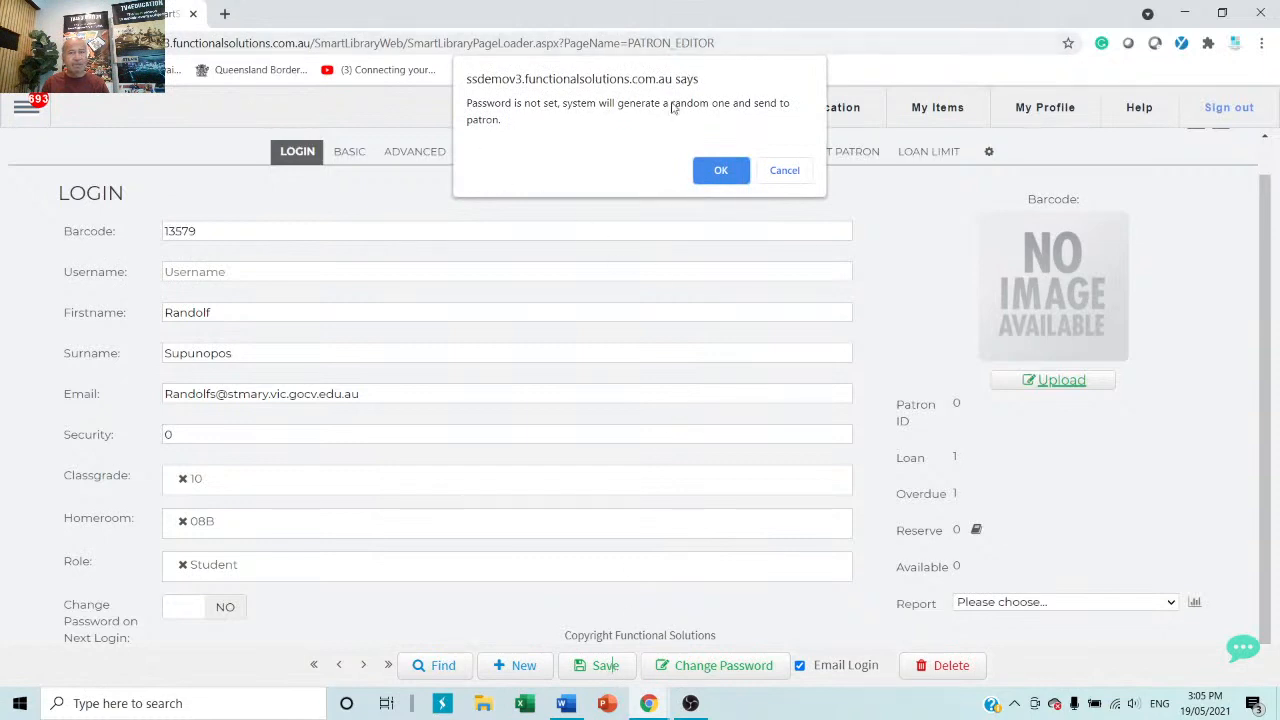
left_click(716, 170)
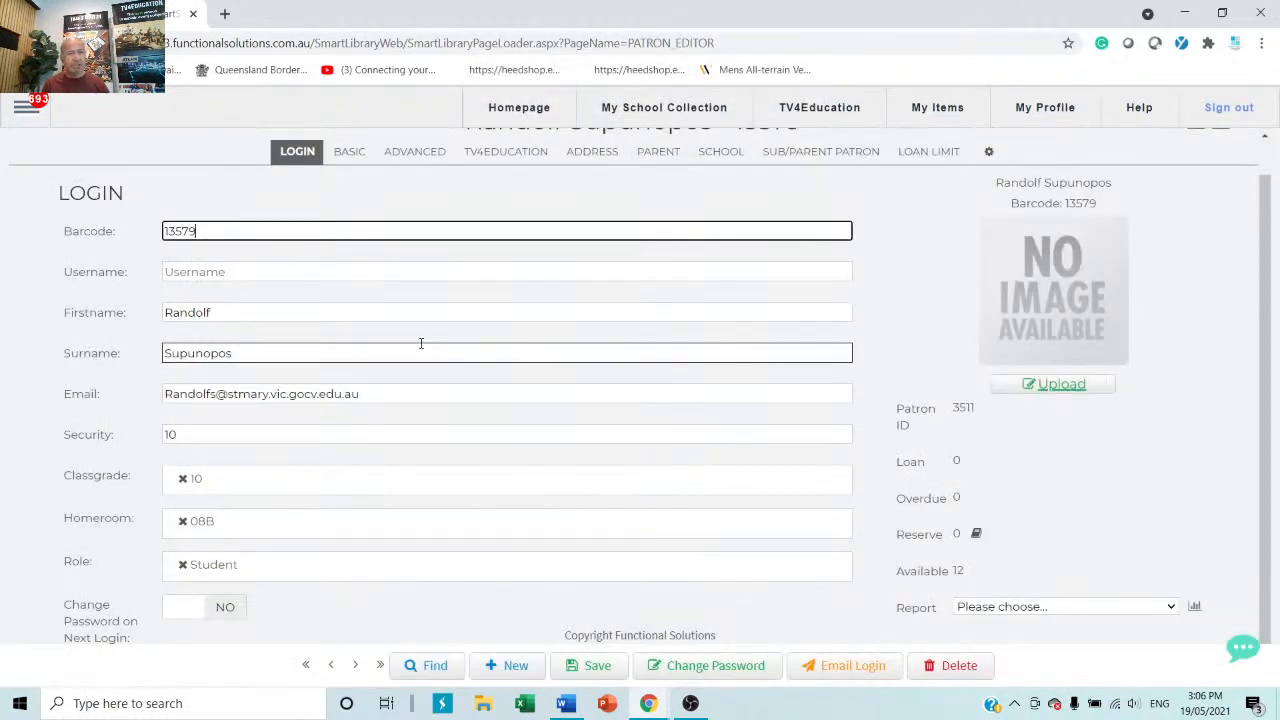
left_click(350, 270)
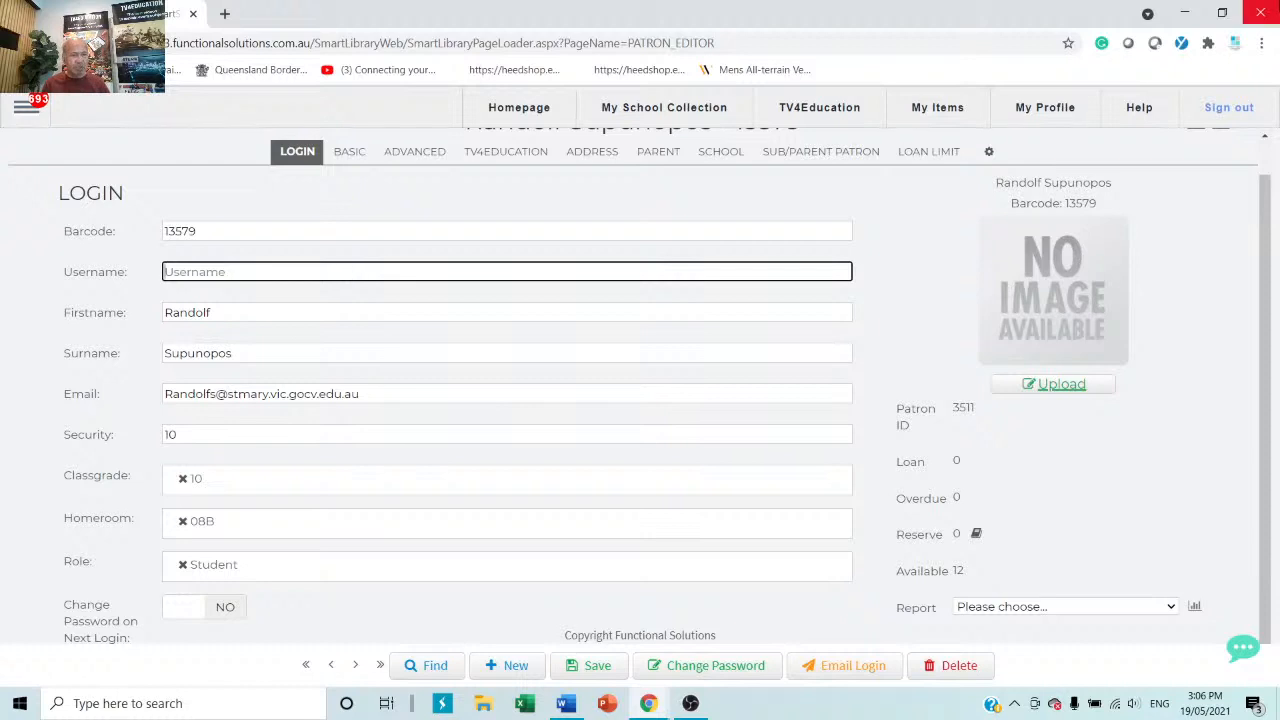
type("ran")
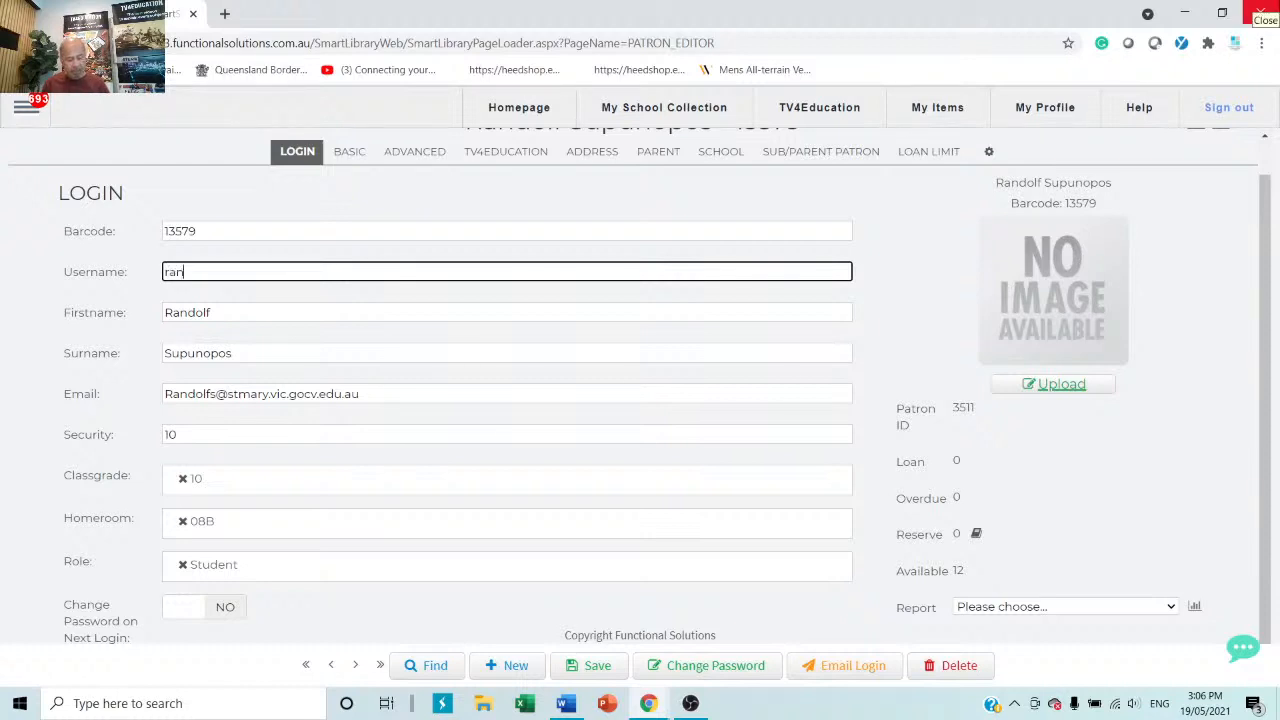
type("dolf.s")
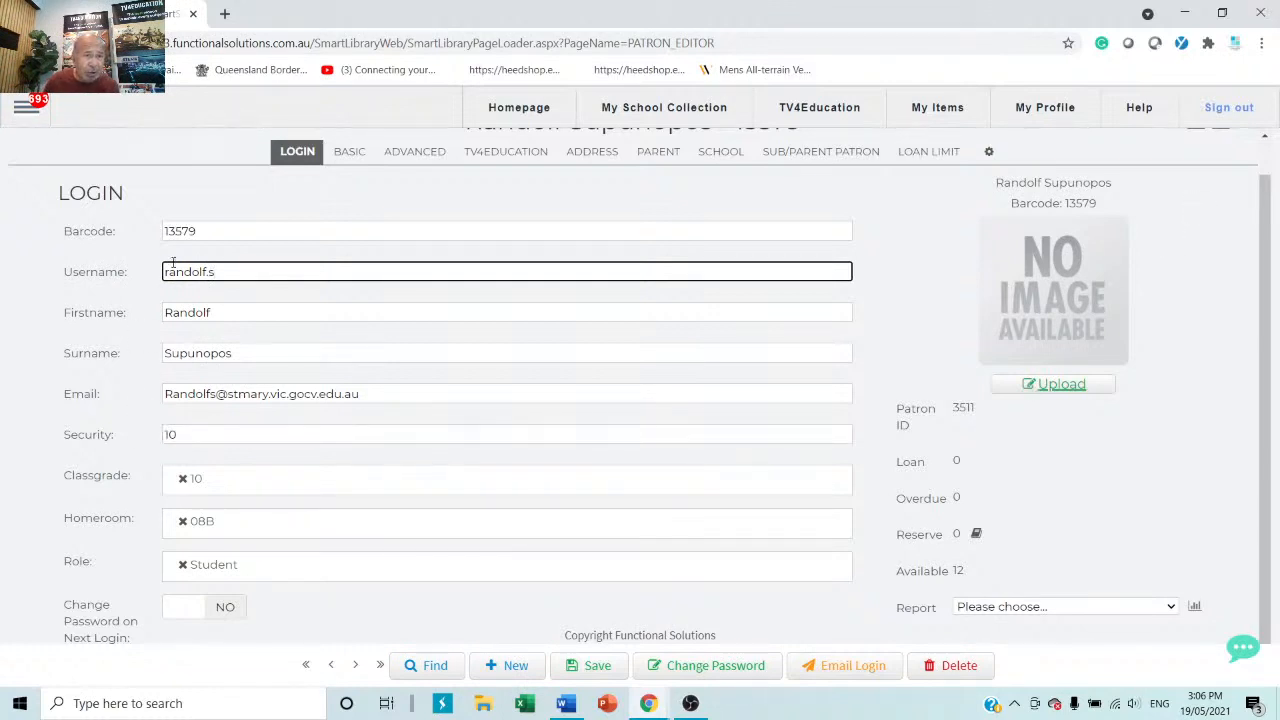
Highlight the barcode, username and e-mail values, then bring up the Change Password form.
left_click_drag(212, 230, 150, 225)
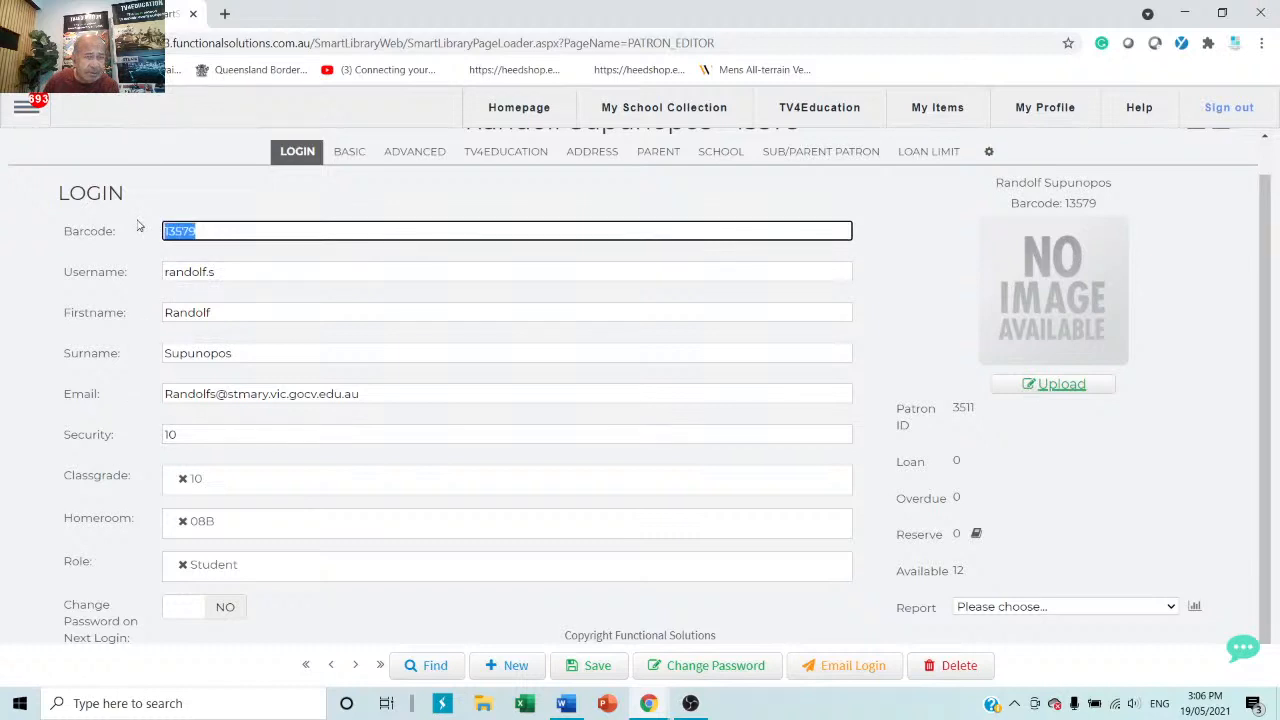
left_click_drag(242, 270, 93, 262)
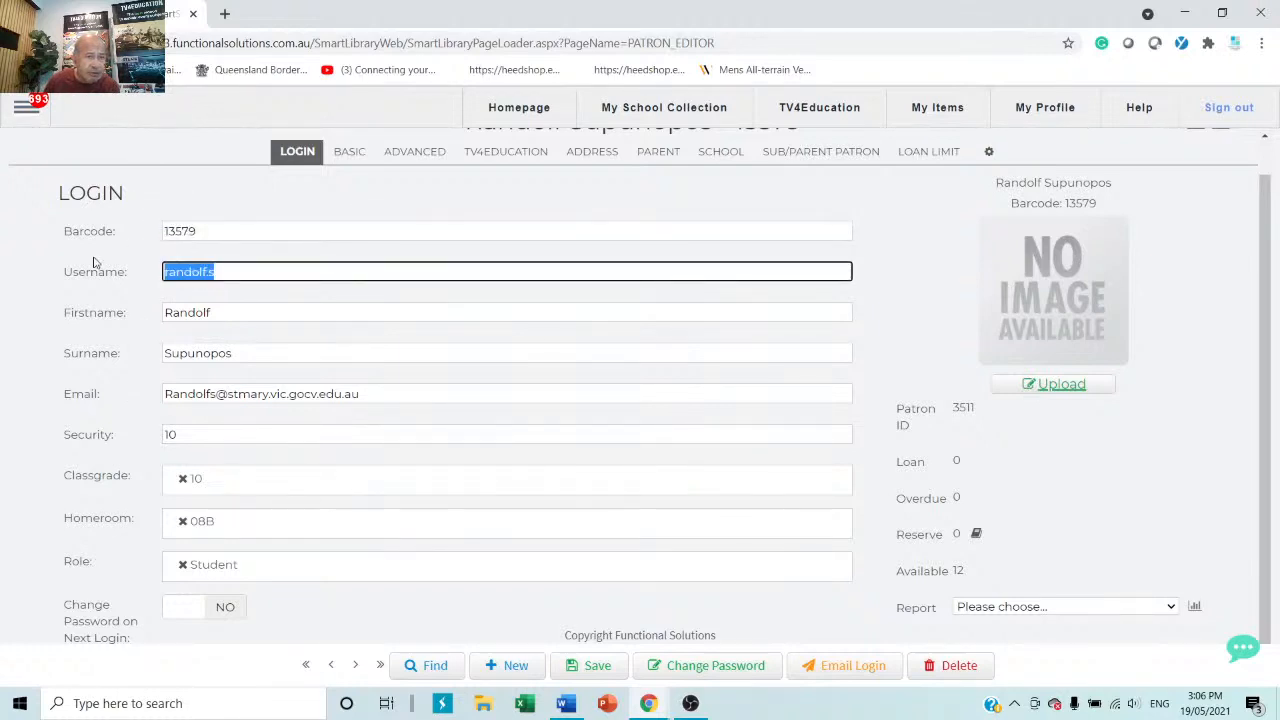
left_click_drag(400, 393, 16, 375)
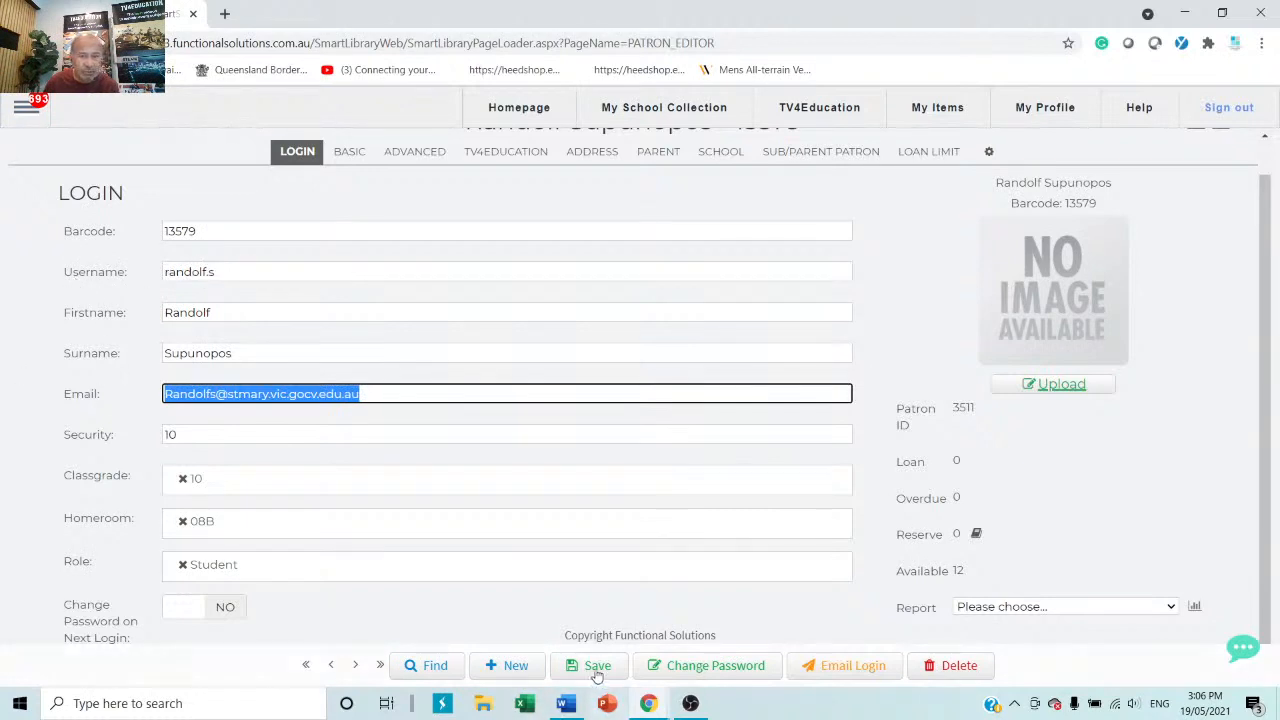
left_click(722, 668)
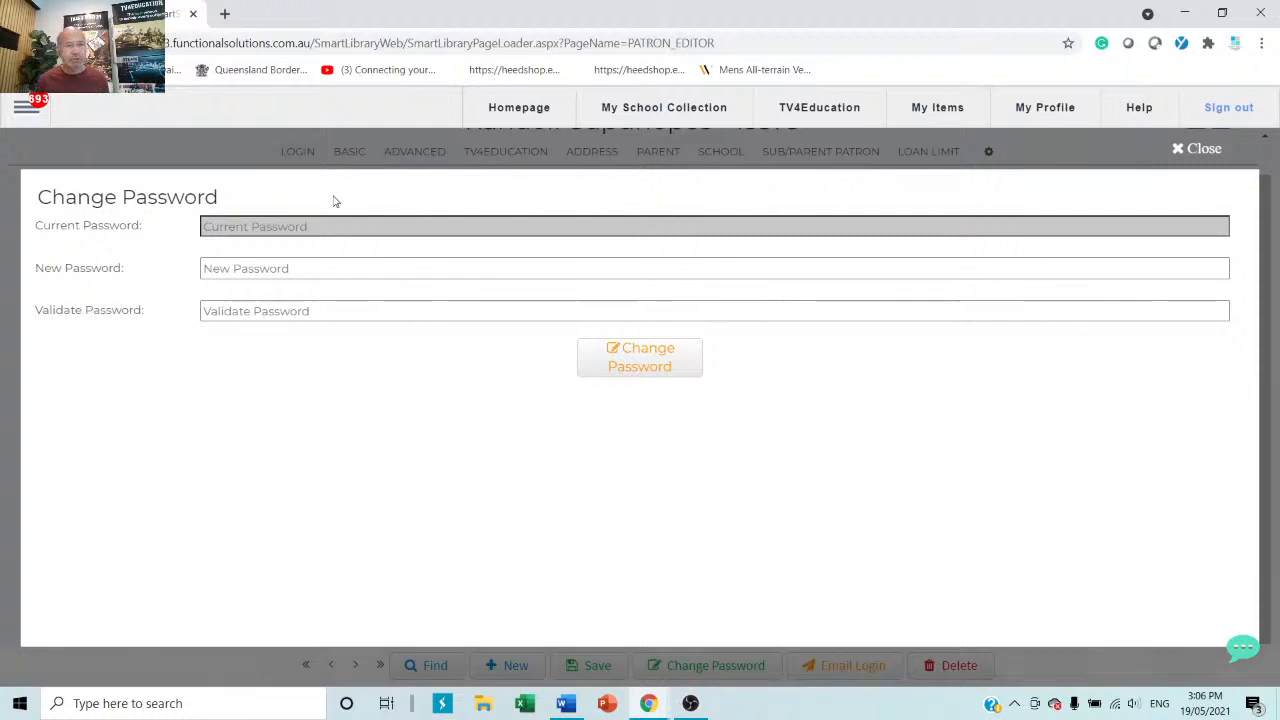
Enter the patron's new password, confirm it in Validate Password, and apply it.
left_click(346, 270)
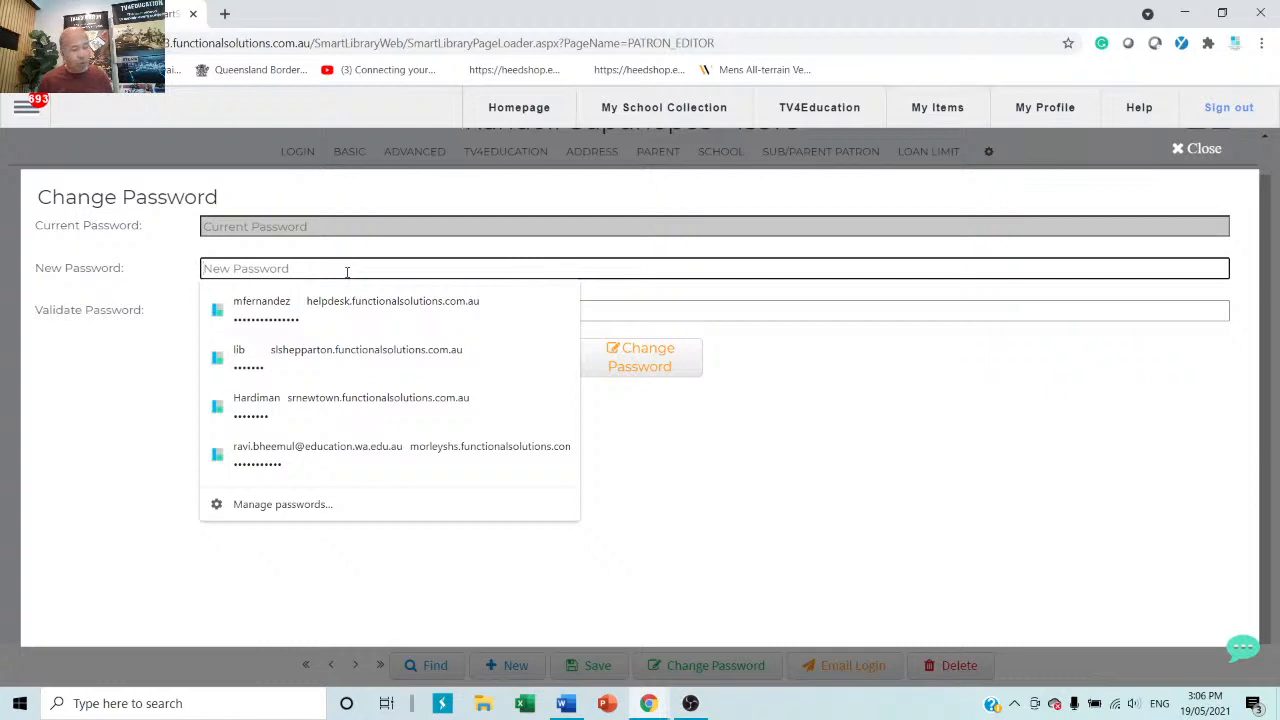
type("*******")
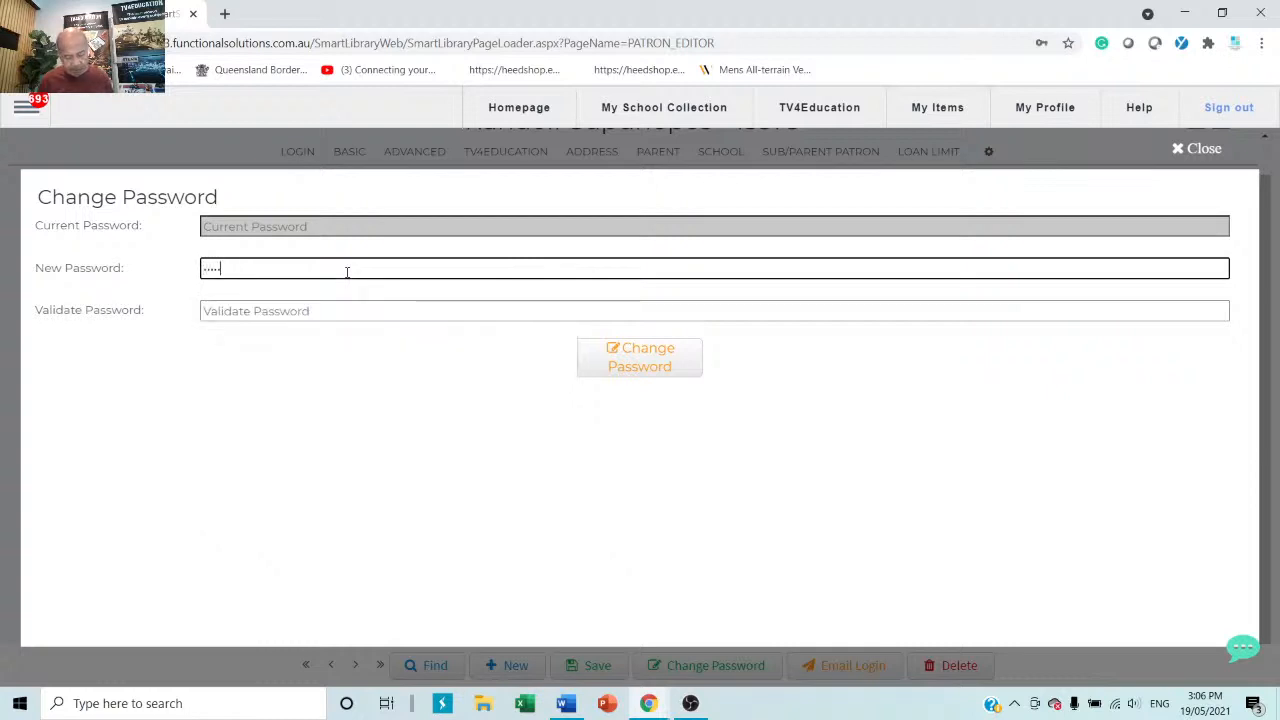
key("Tab")
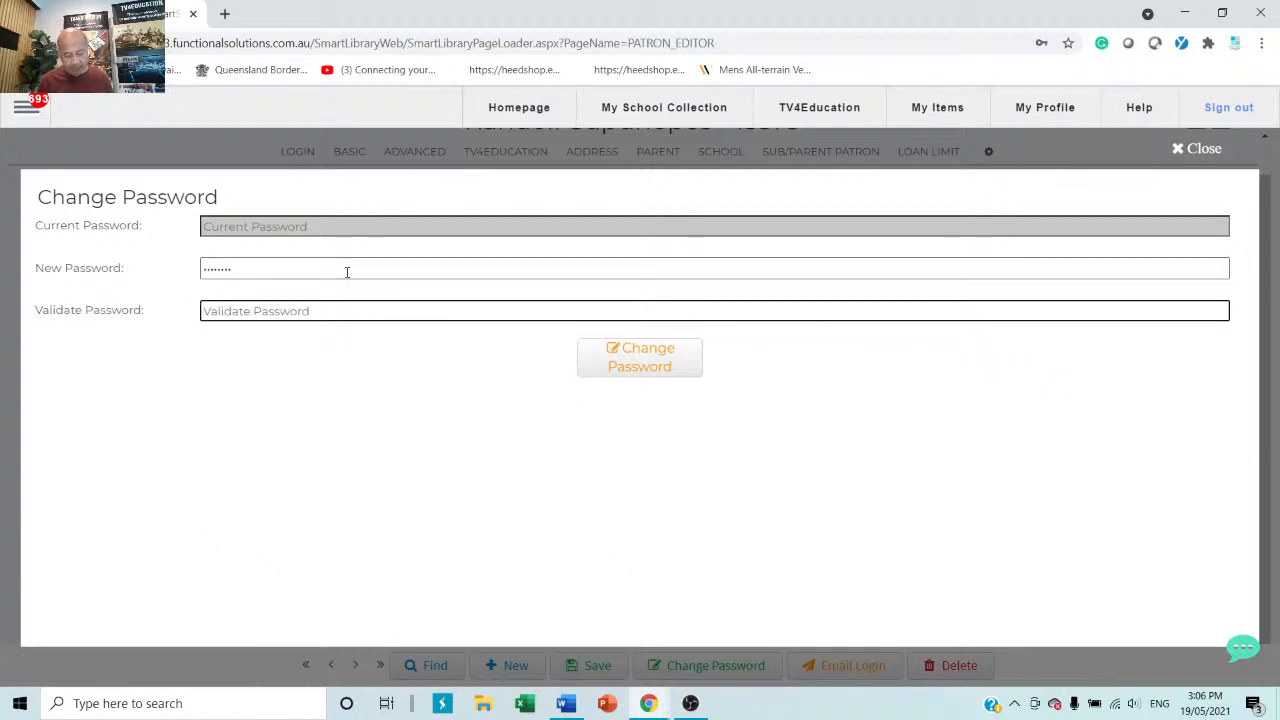
type("******")
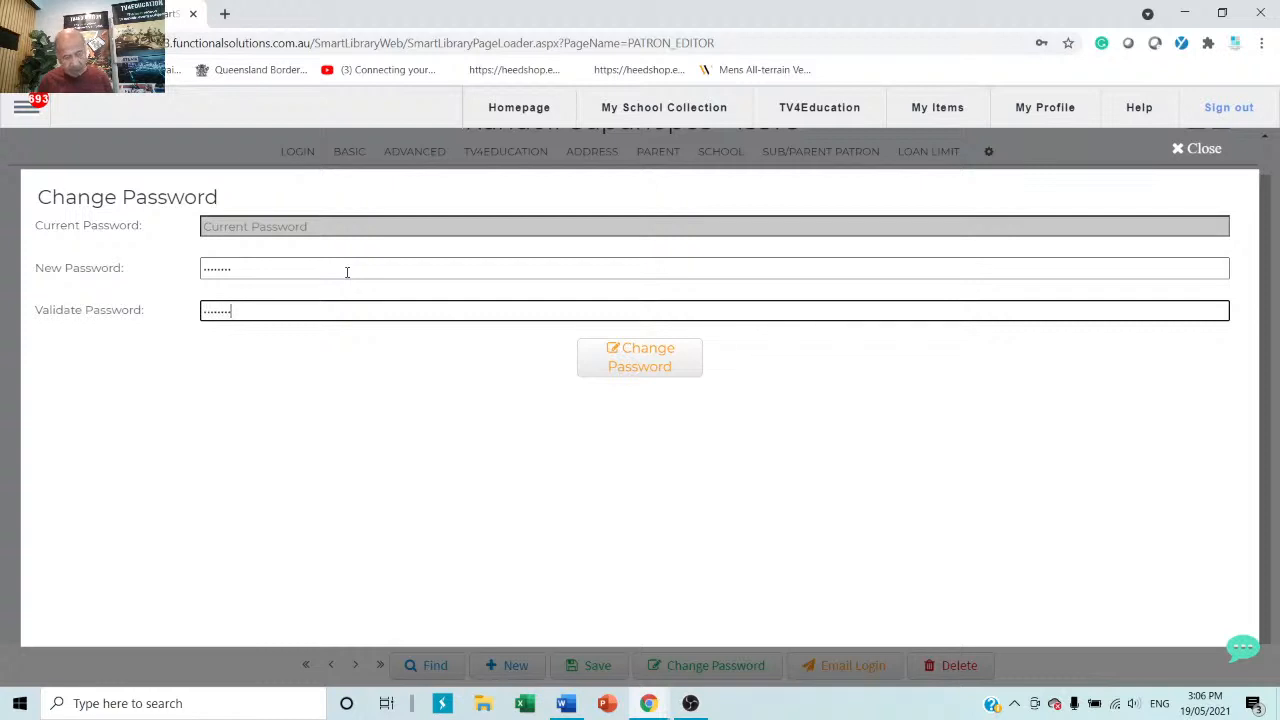
left_click(638, 362)
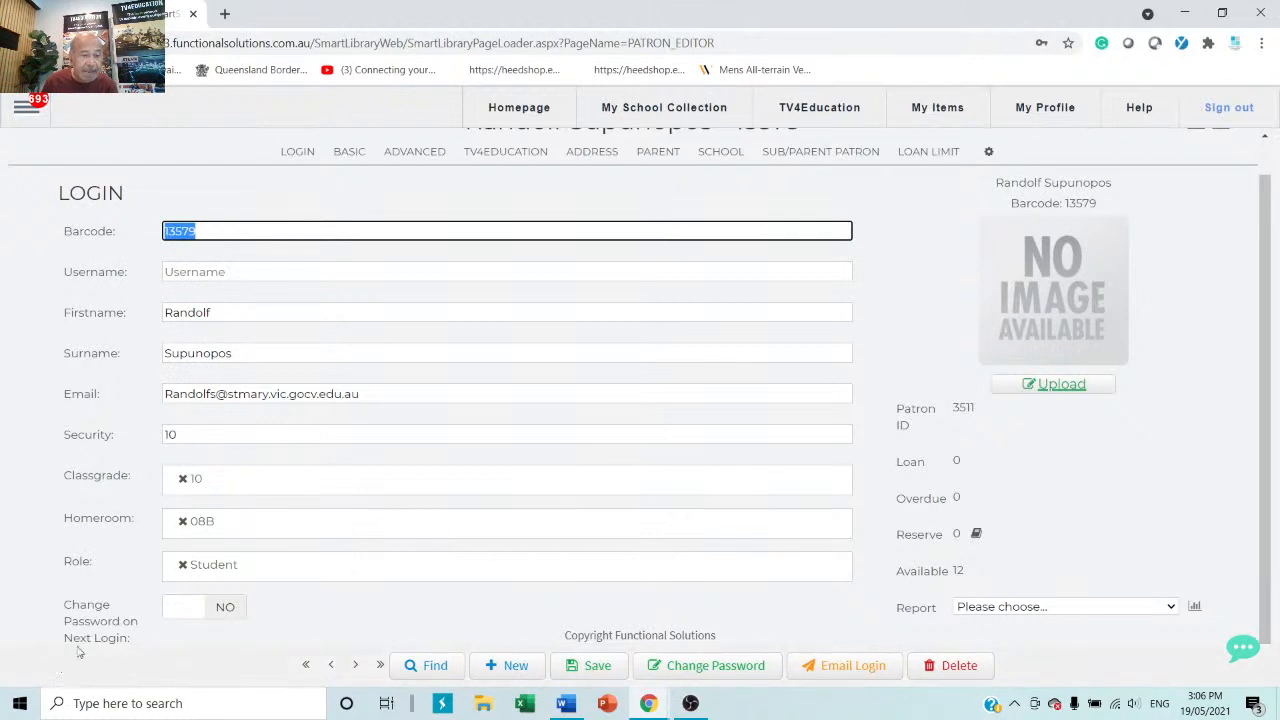
Set 'Change Password on Next Login' to YES and save the patron.
scroll(128, 613, "down", 1)
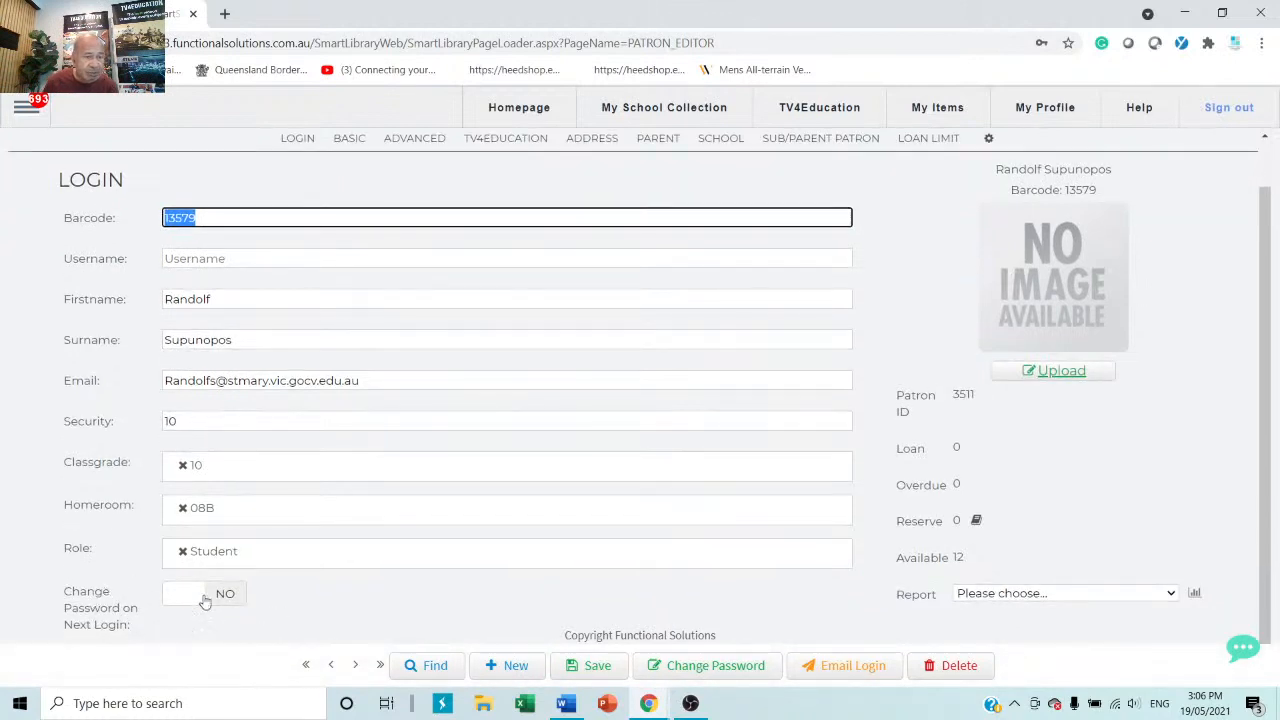
left_click(172, 596)
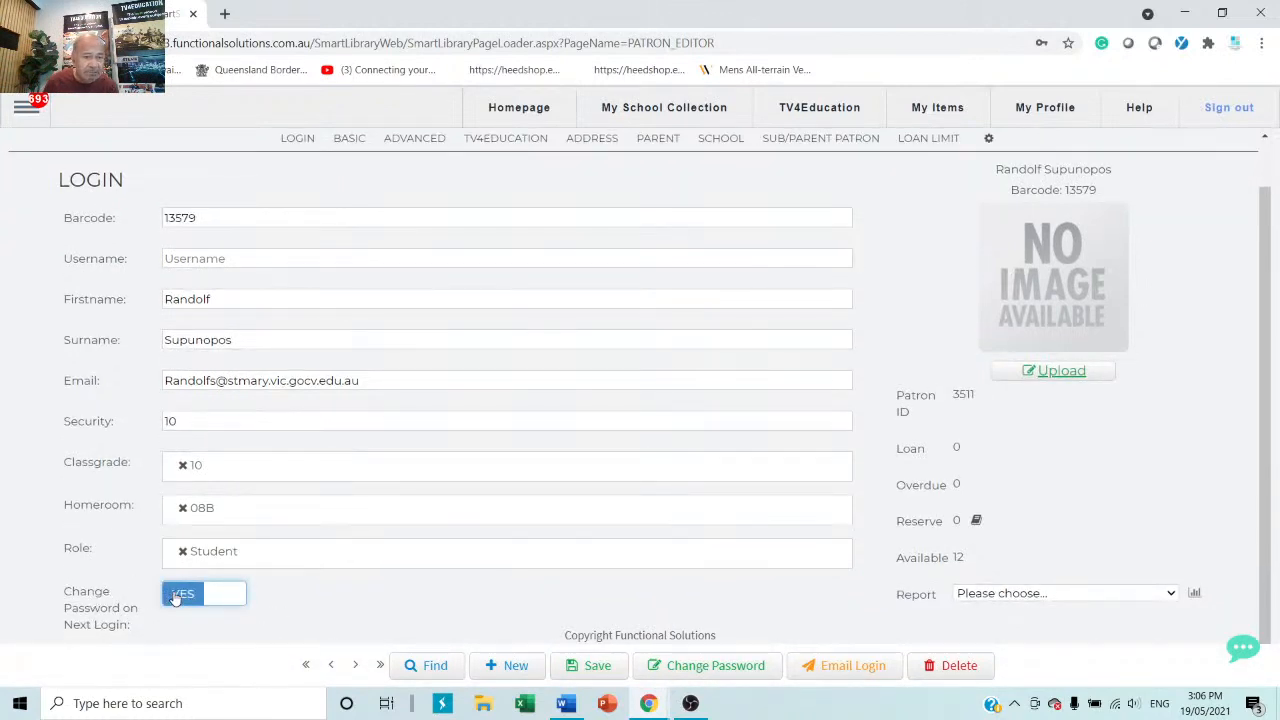
left_click(598, 667)
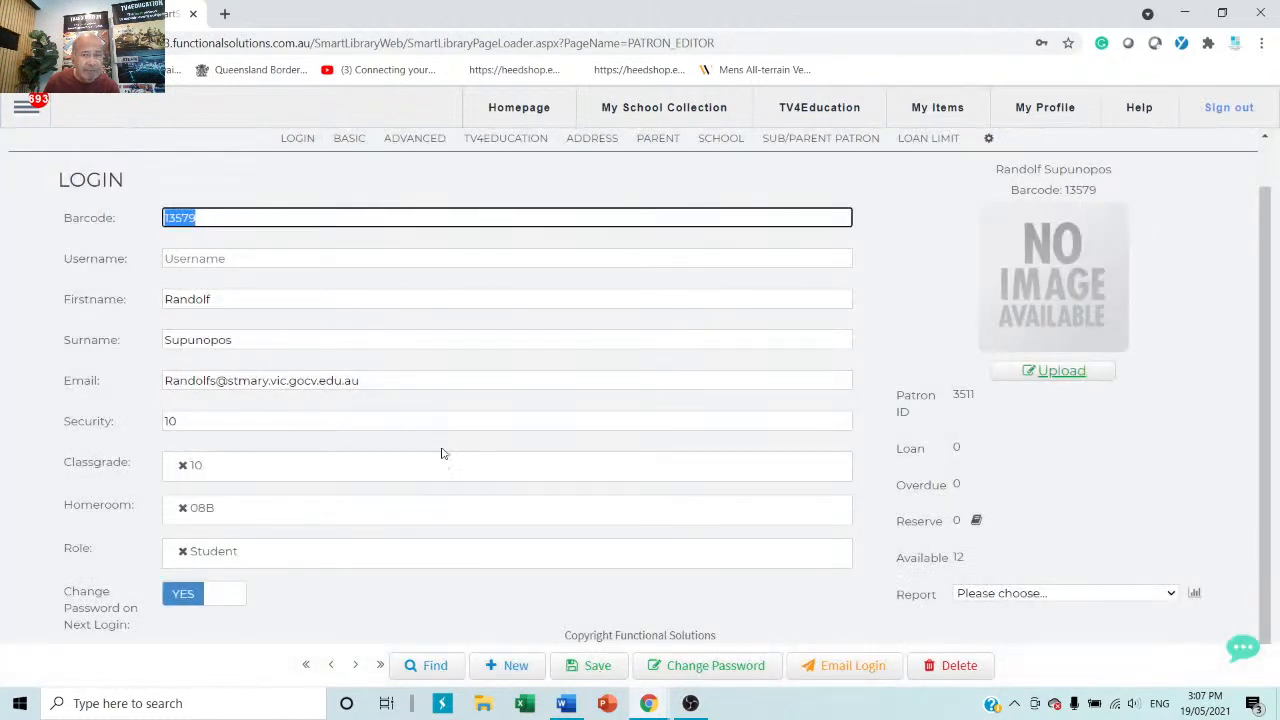
Upload maxresdefault.jpg as the patron's photo.
left_click(1055, 372)
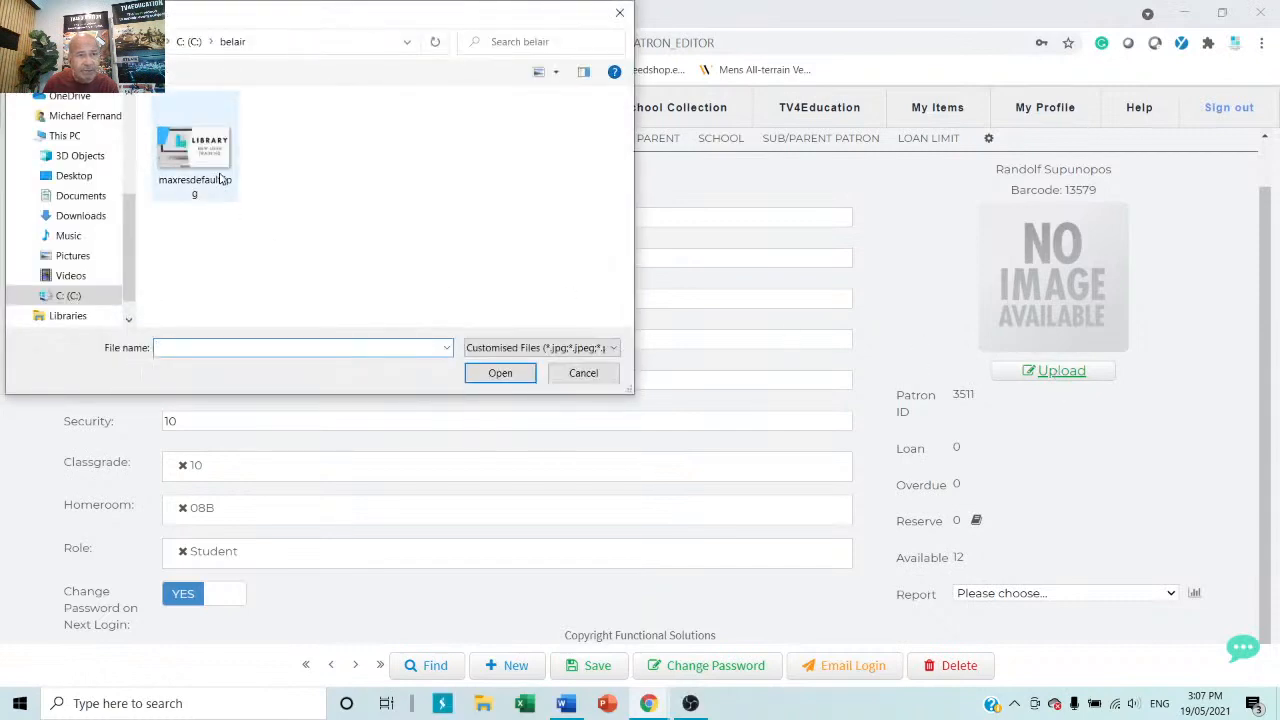
left_click(194, 150)
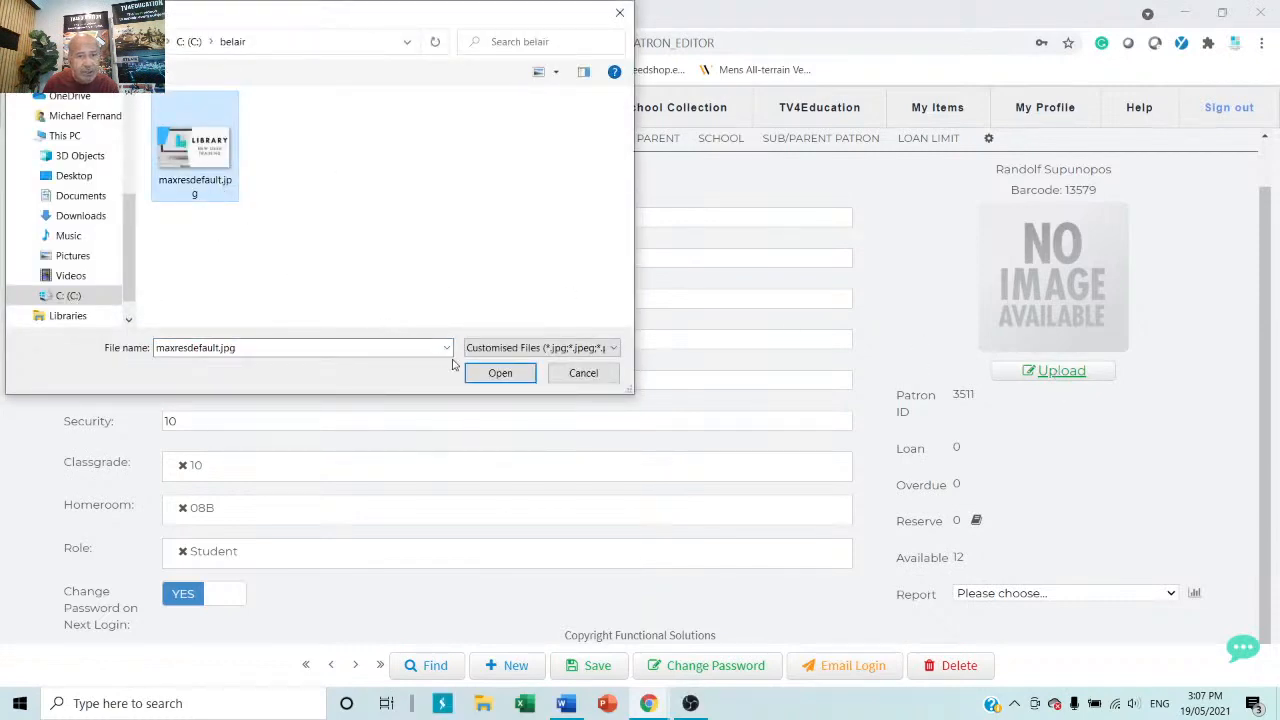
left_click(500, 372)
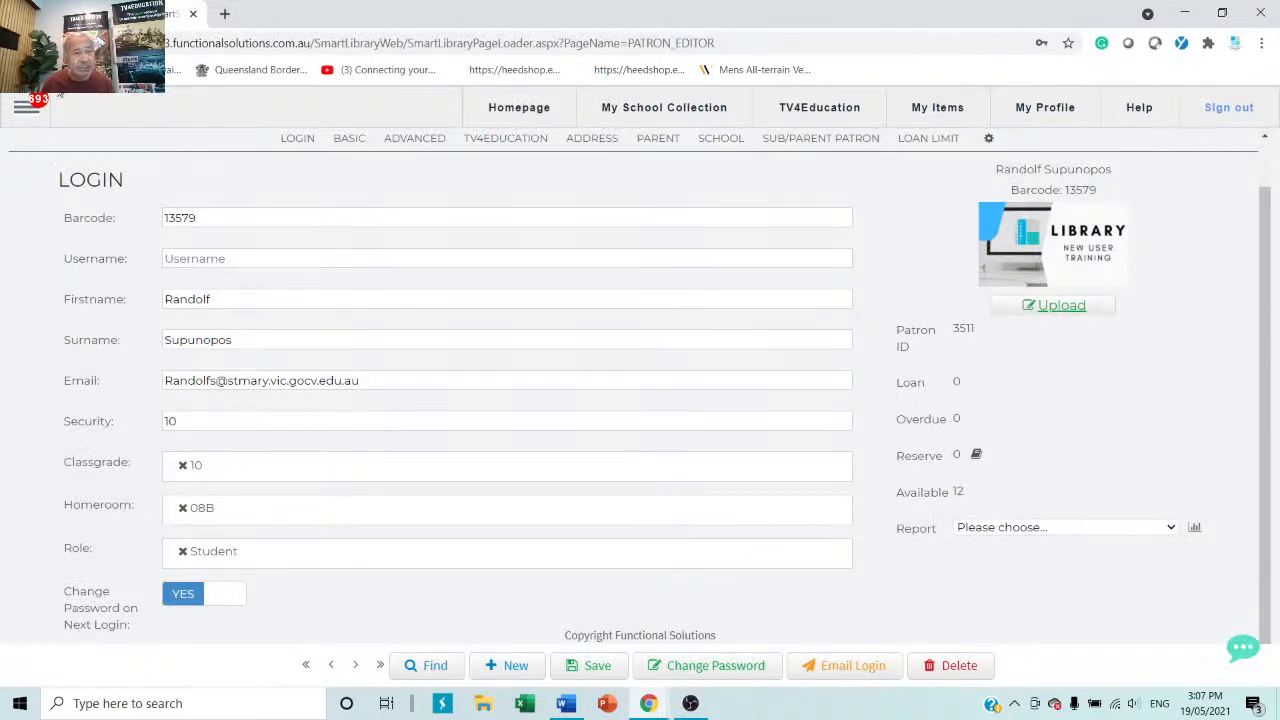
left_click_drag(303, 172, 63, 551)
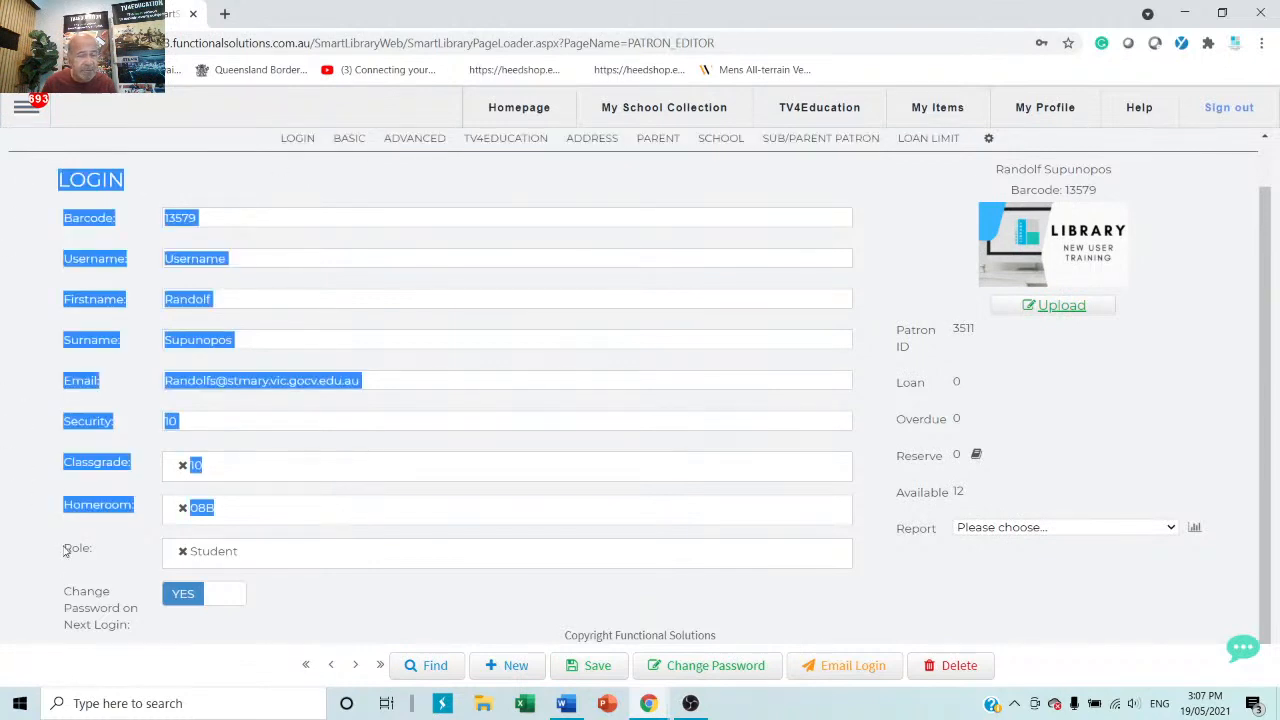
left_click_drag(63, 551, 246, 578)
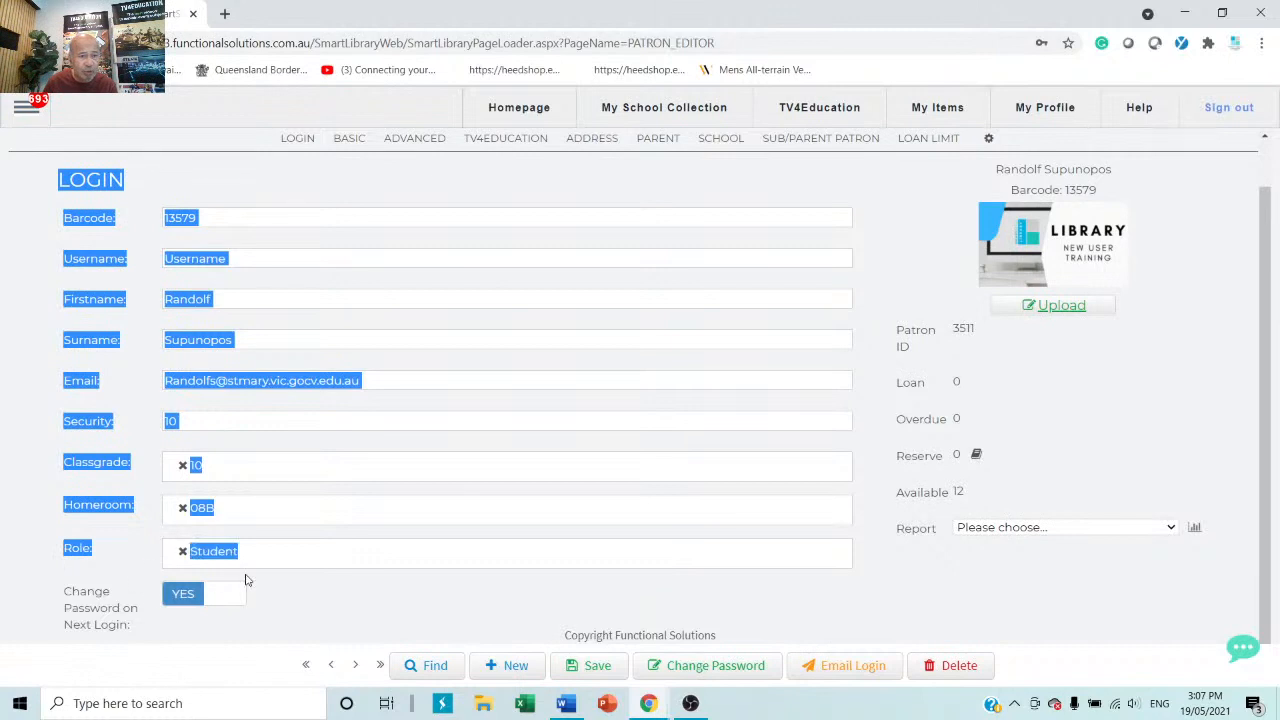
left_click(250, 177)
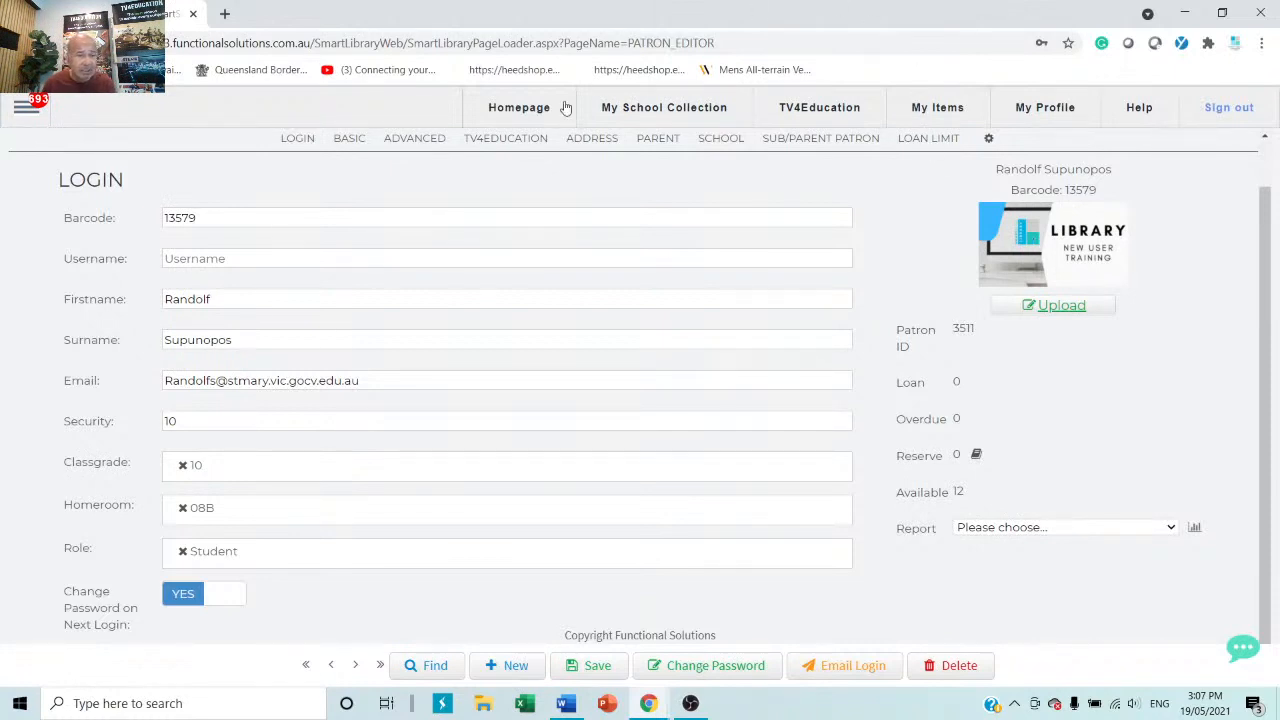
left_click_drag(397, 377, 86, 374)
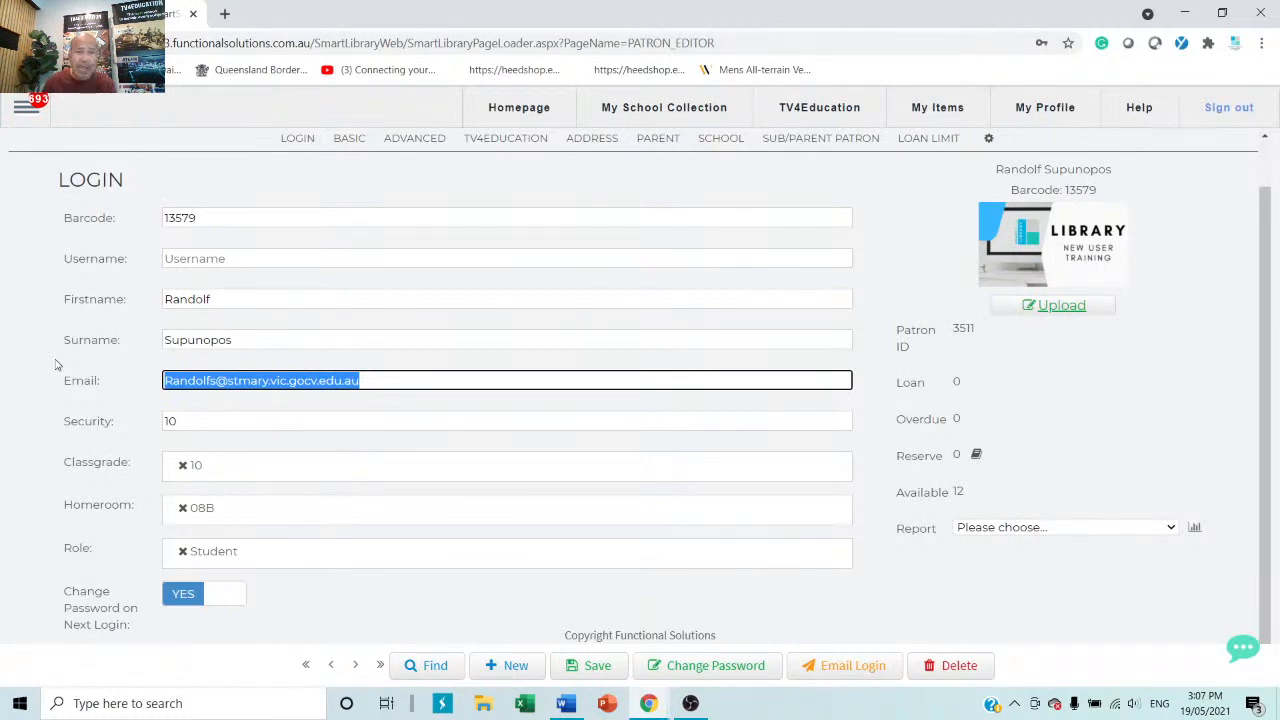
left_click(660, 140)
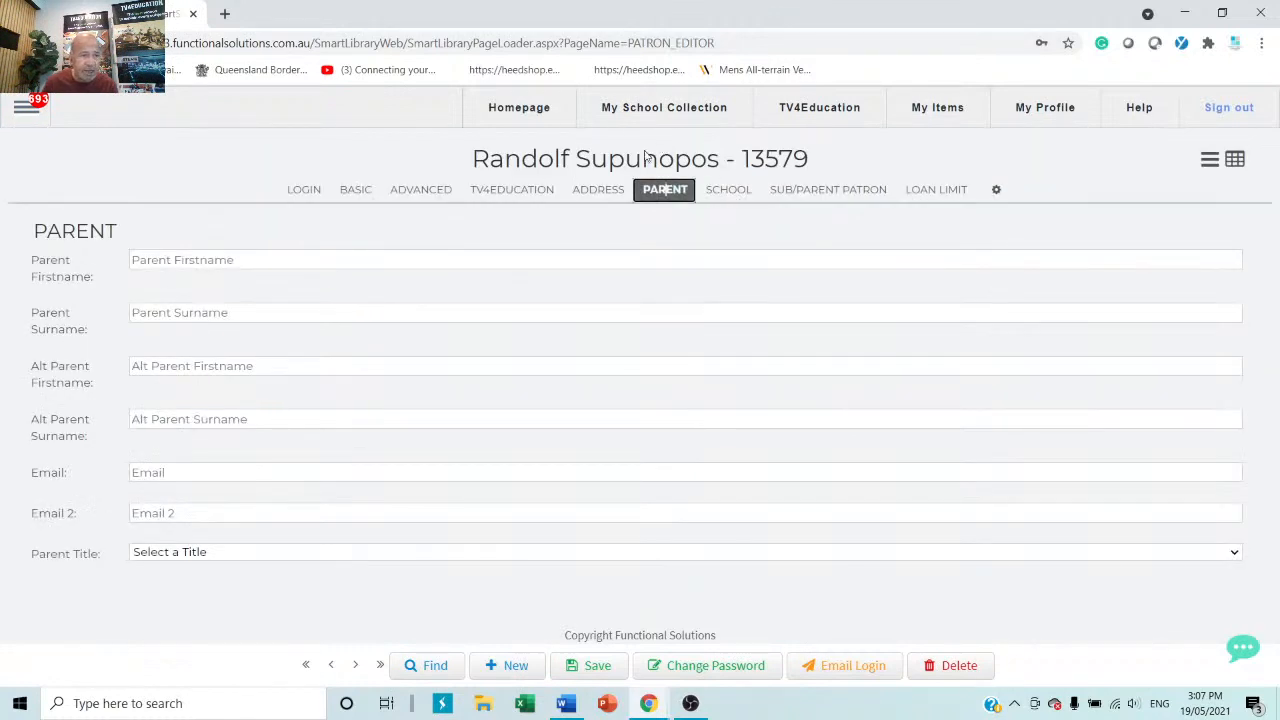
left_click(324, 520)
left_click(296, 193)
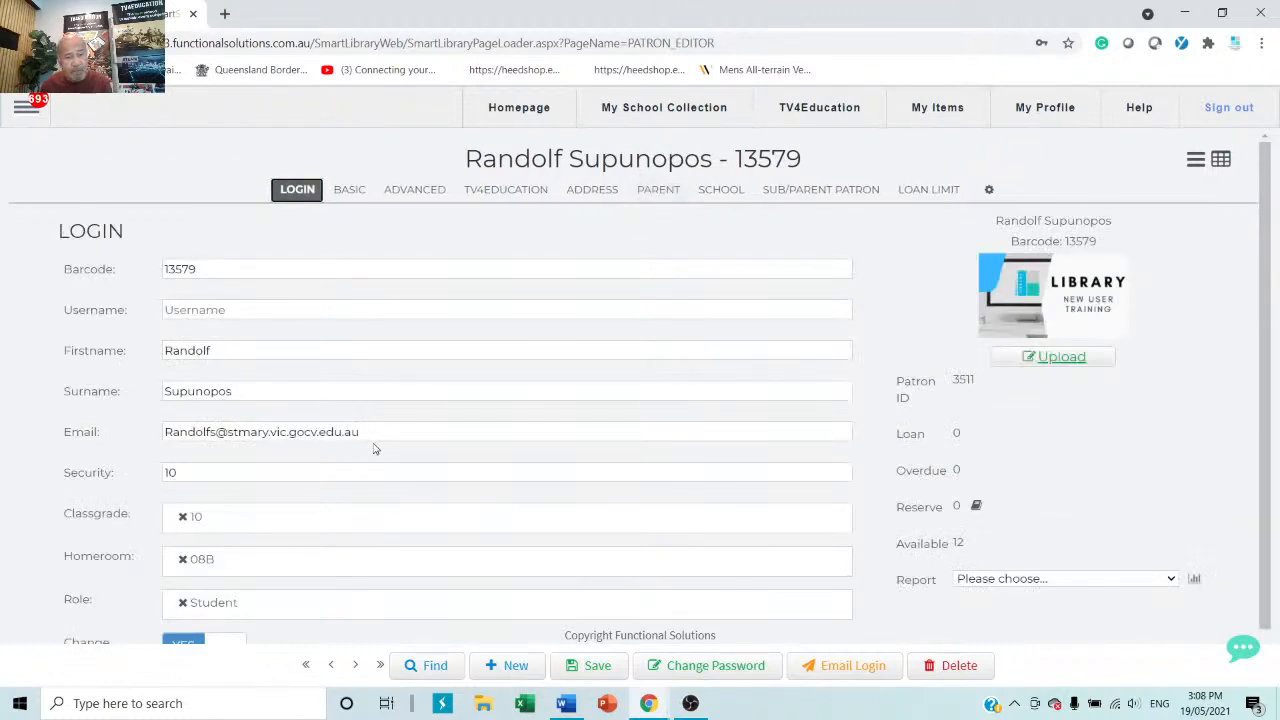
scroll(443, 493, "down", 2)
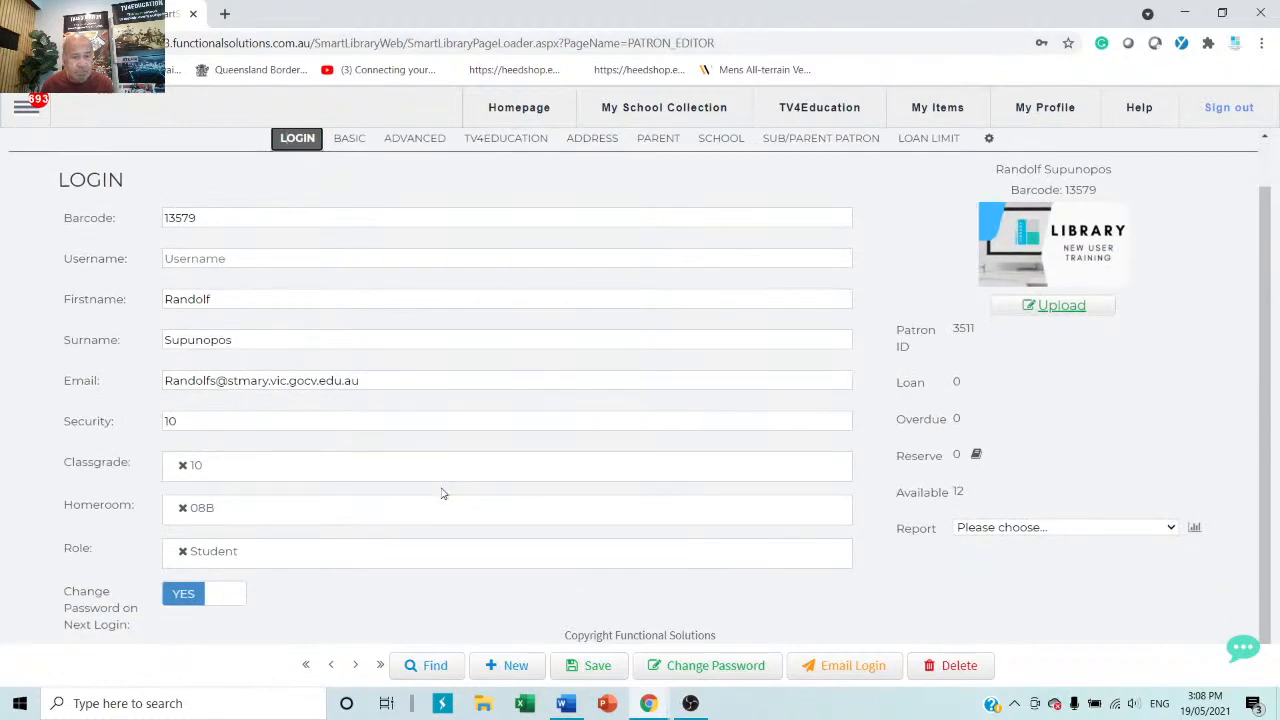
left_click(591, 665)
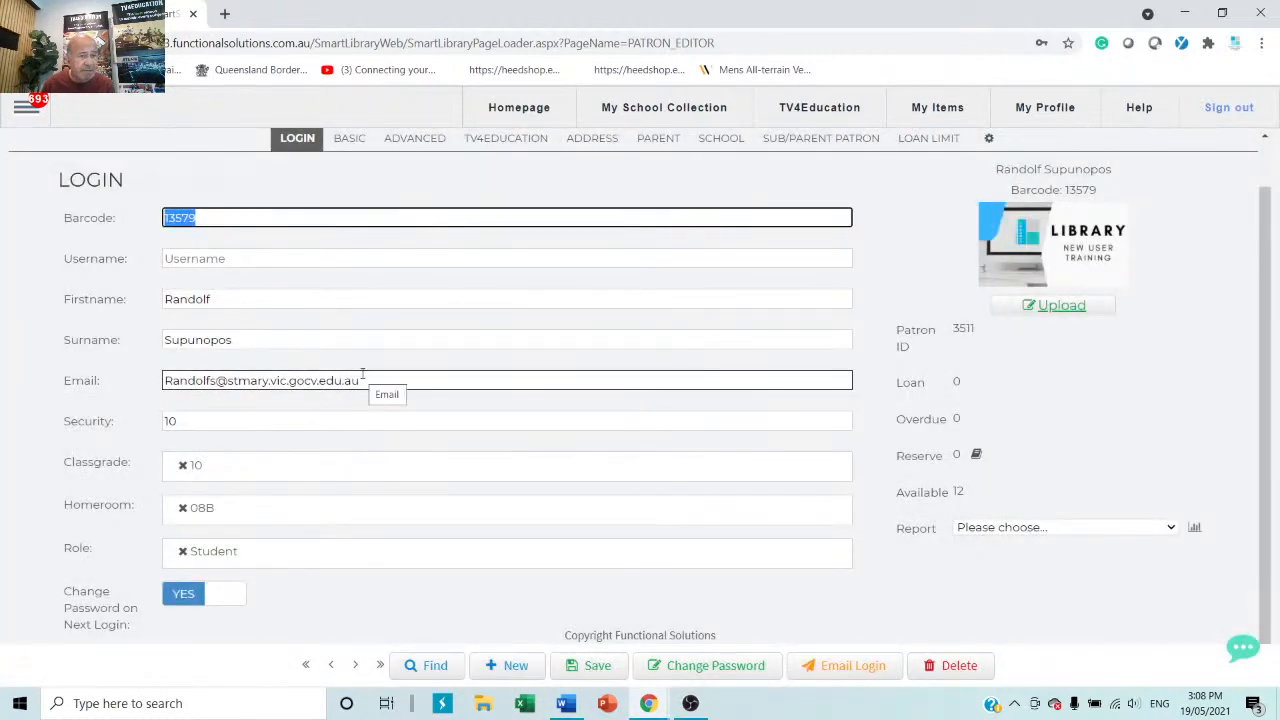
Delete the new student patron's record and confirm the deletion.
left_click(948, 666)
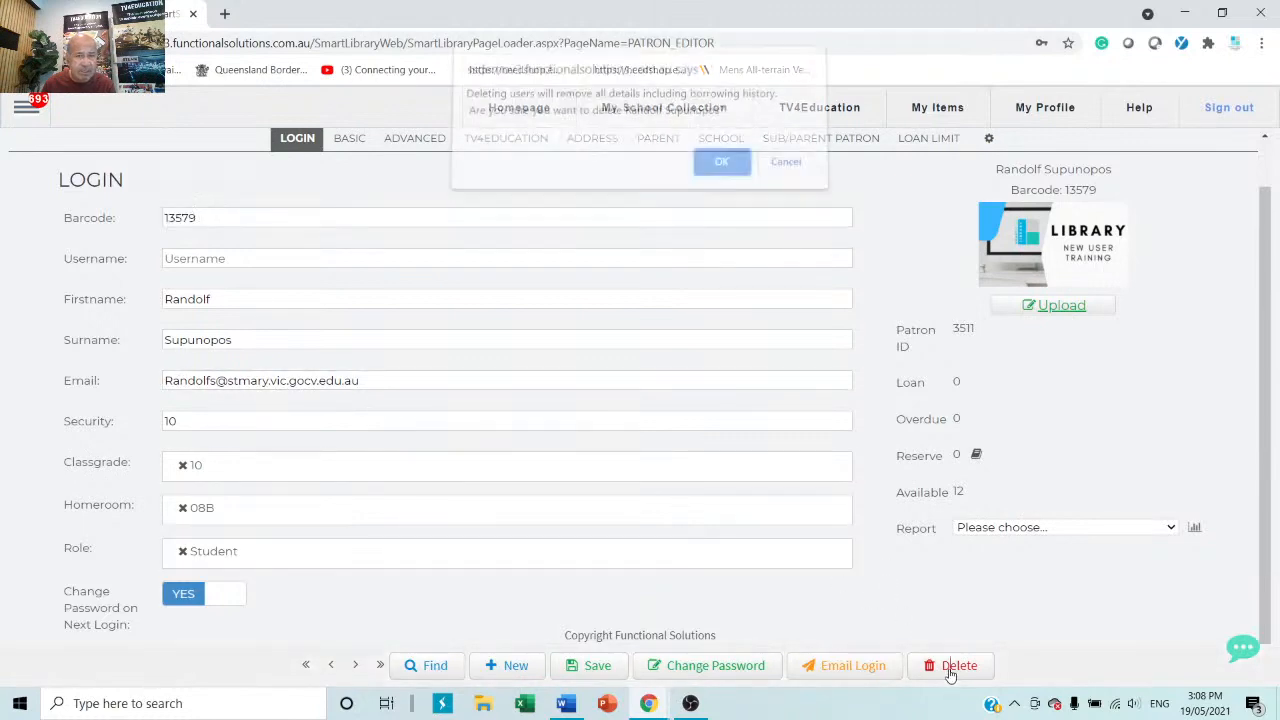
left_click(733, 172)
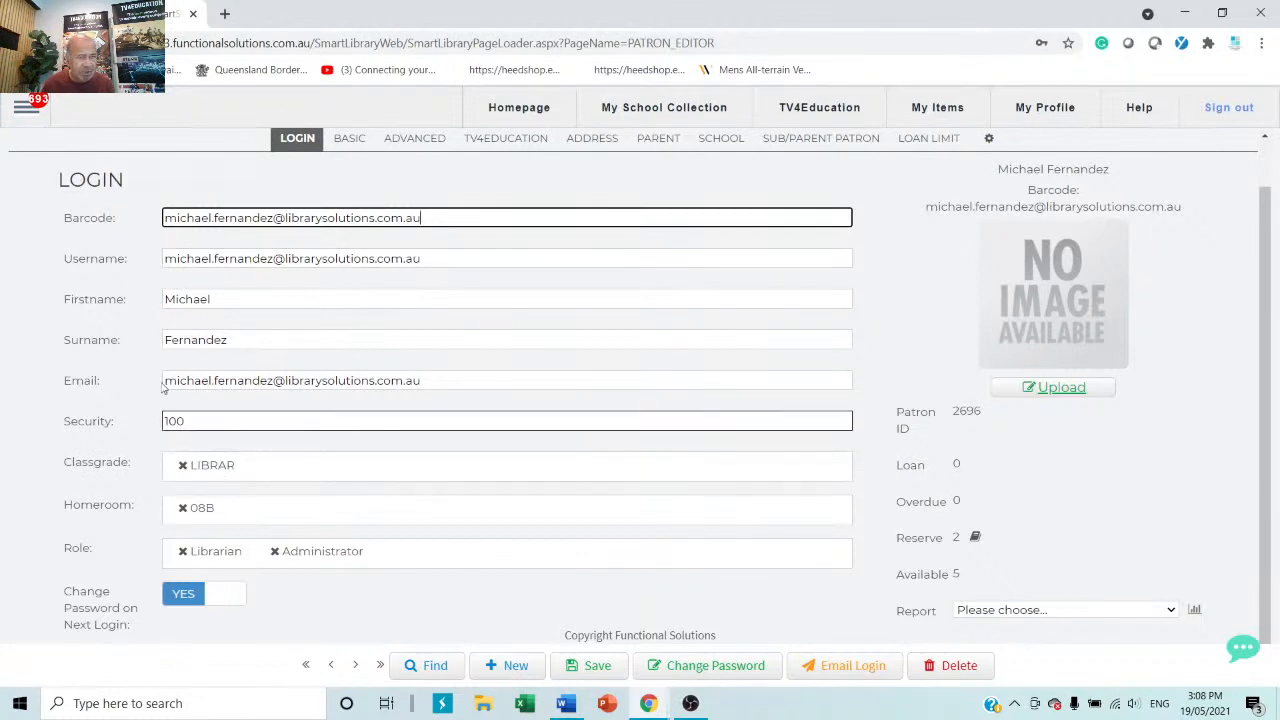
Visit Smart Patron Import from the Patron menu, then go to My School Collection.
left_click(26, 107)
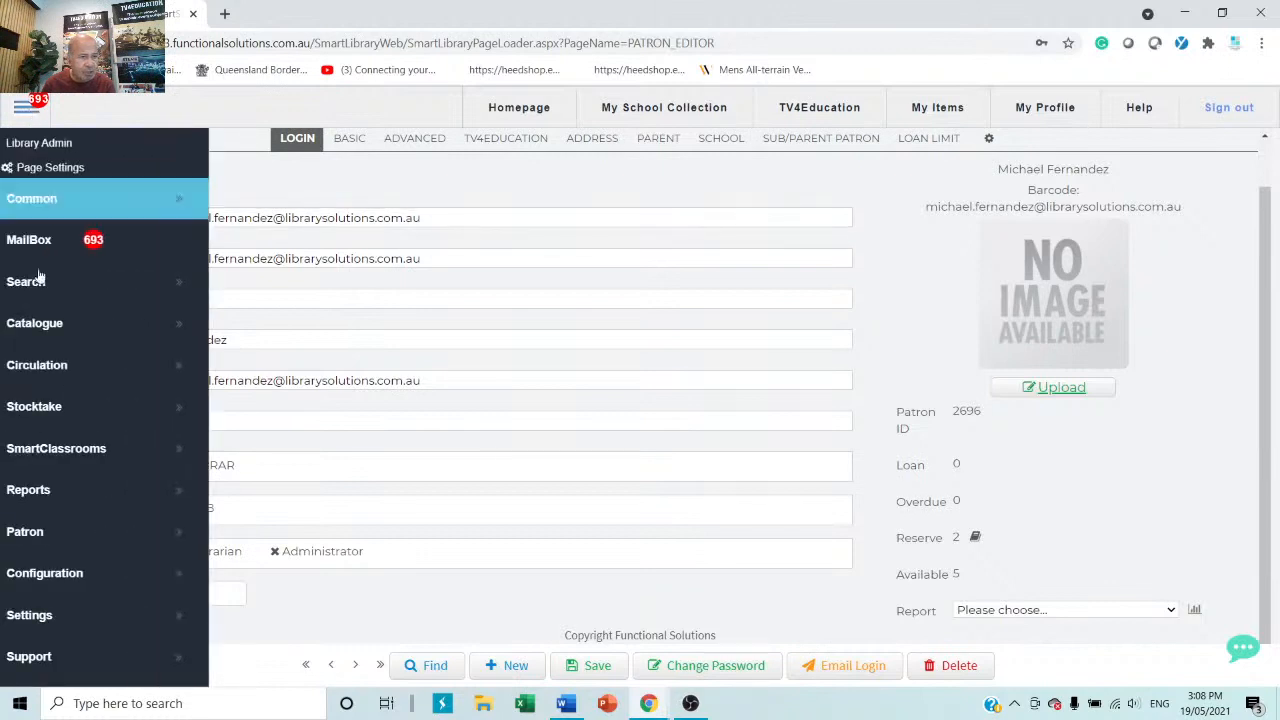
left_click(94, 532)
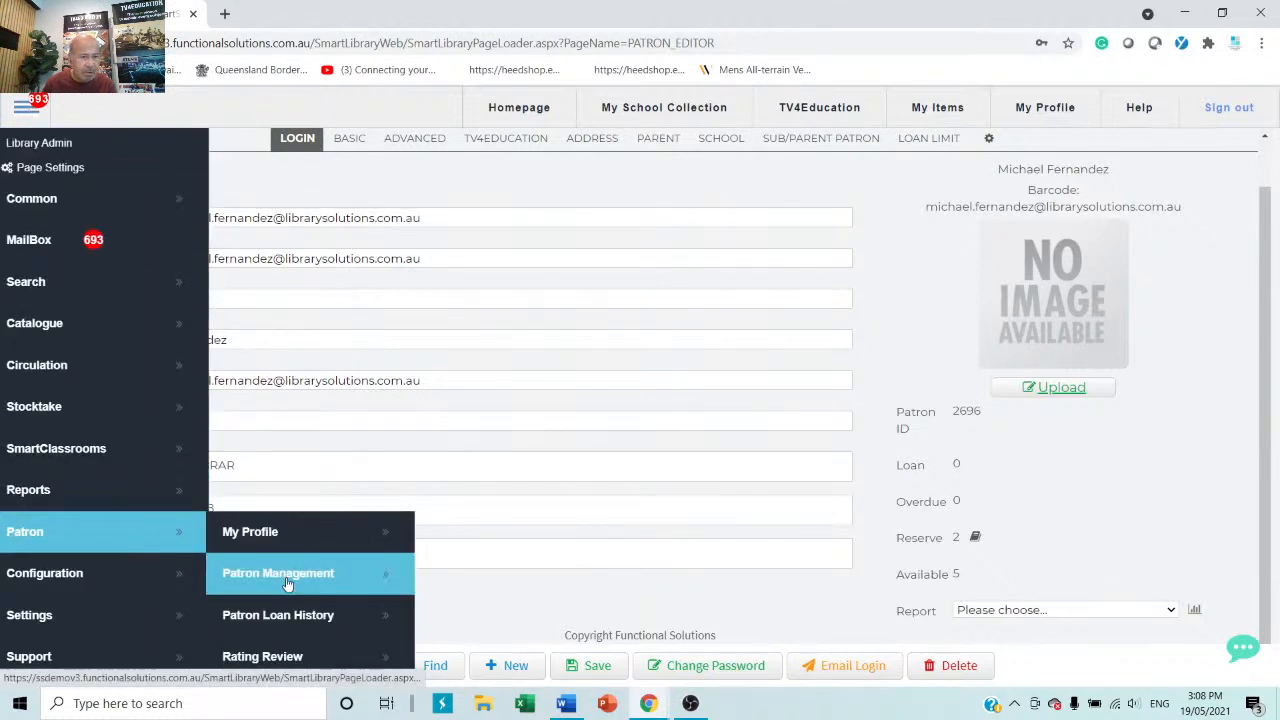
scroll(287, 583, "down", 3)
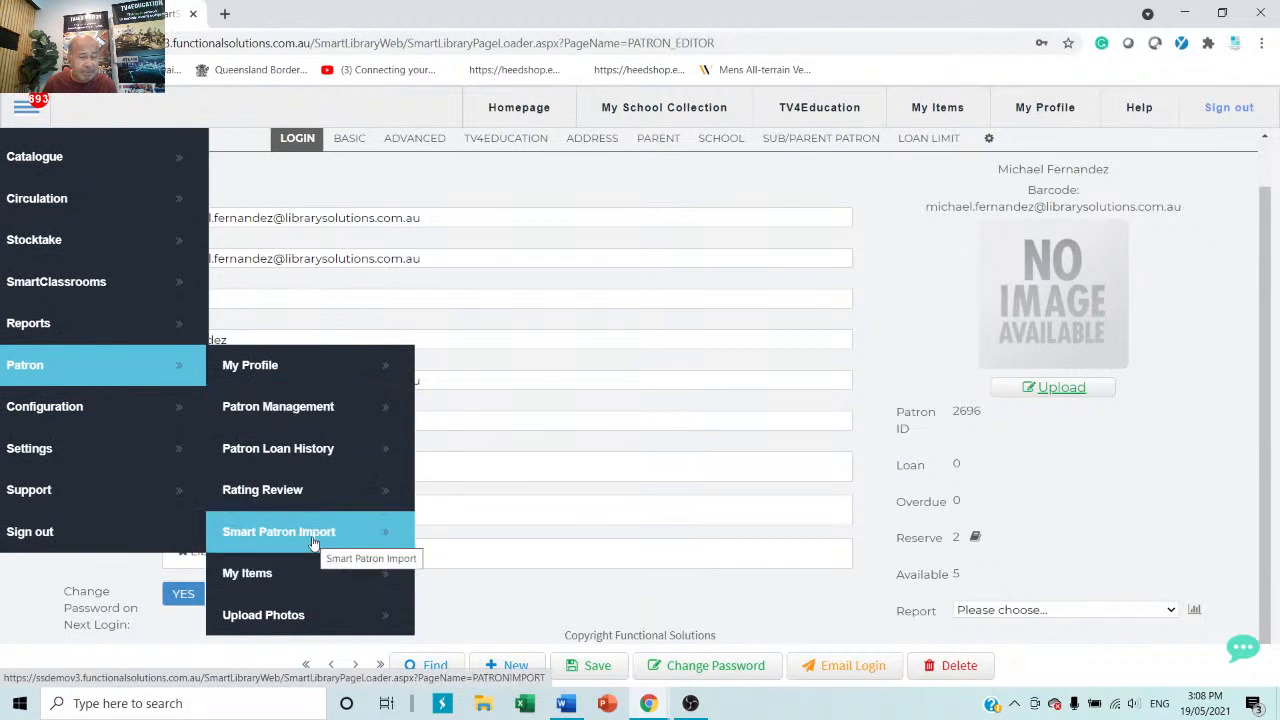
left_click(313, 540)
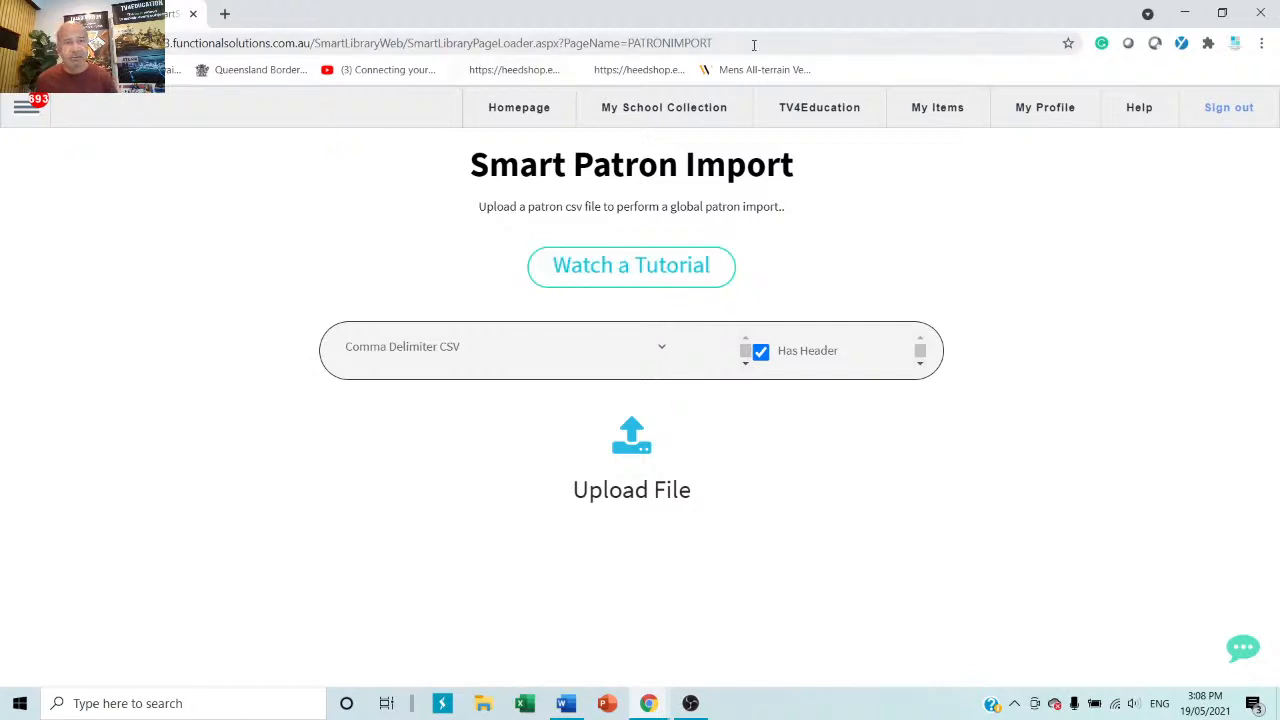
left_click(693, 116)
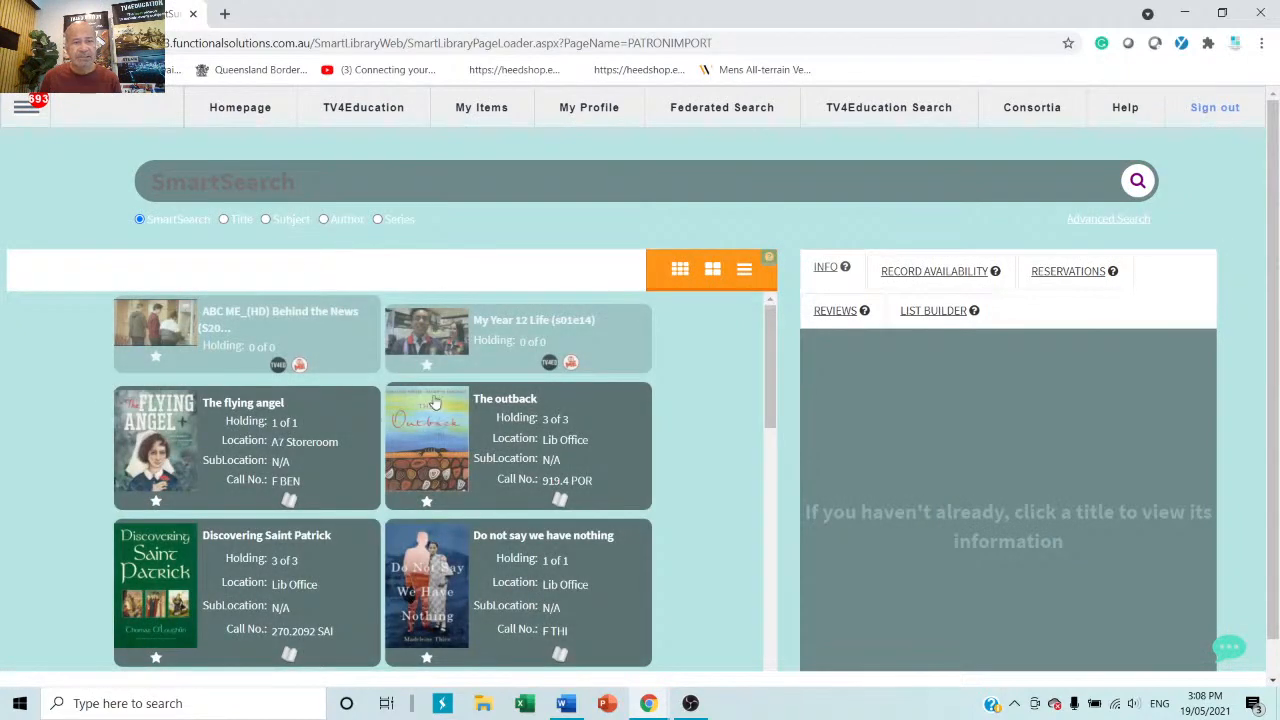
Open YouTube in a new browser tab.
left_click(225, 14)
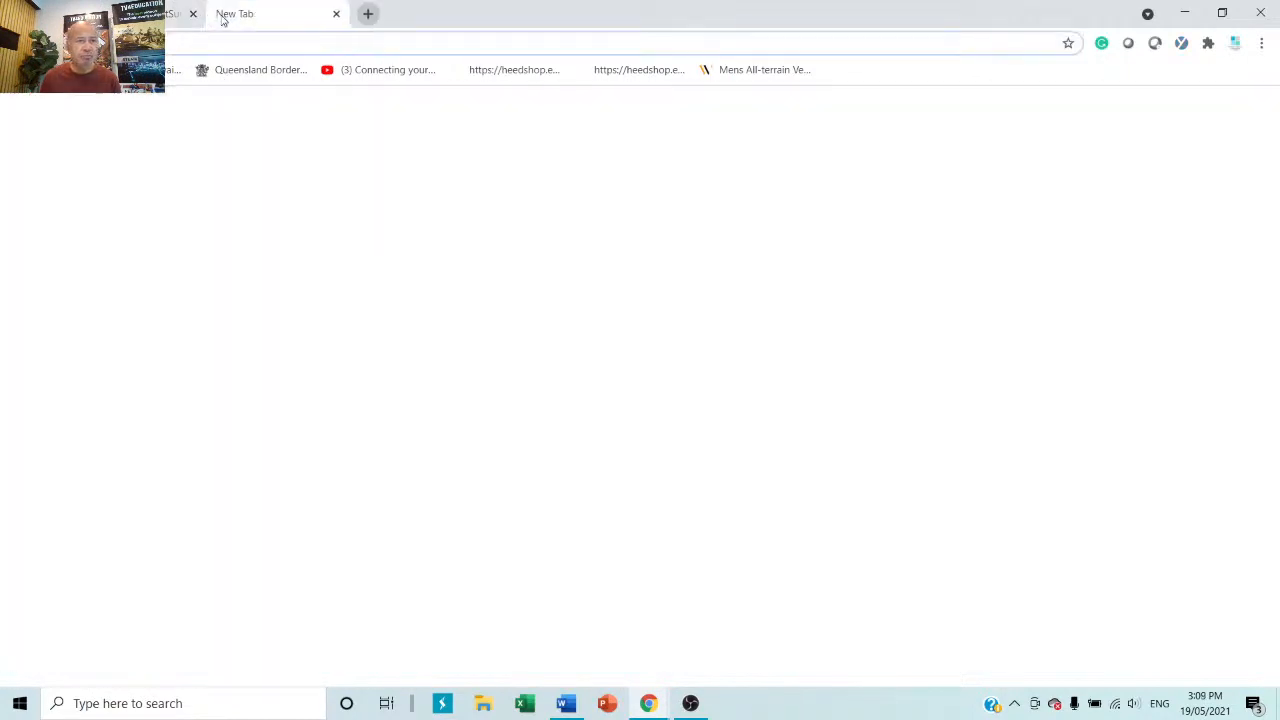
type("y")
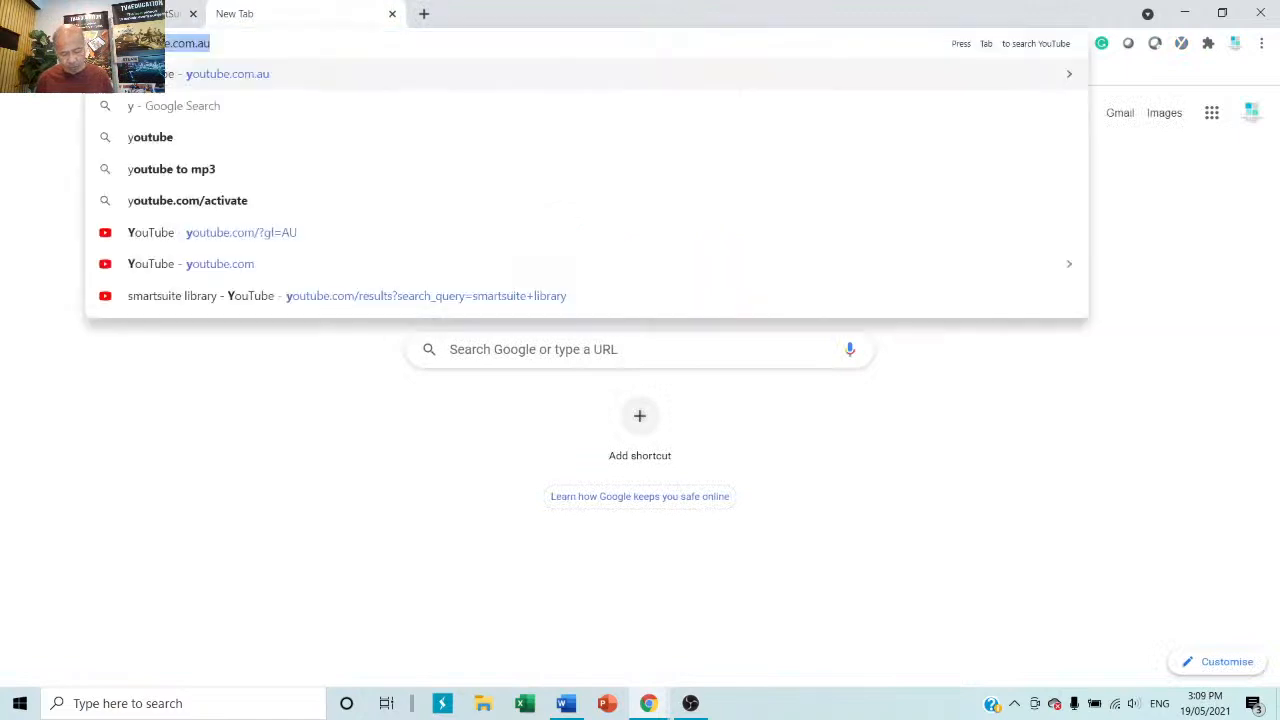
type("outube")
key("Return")
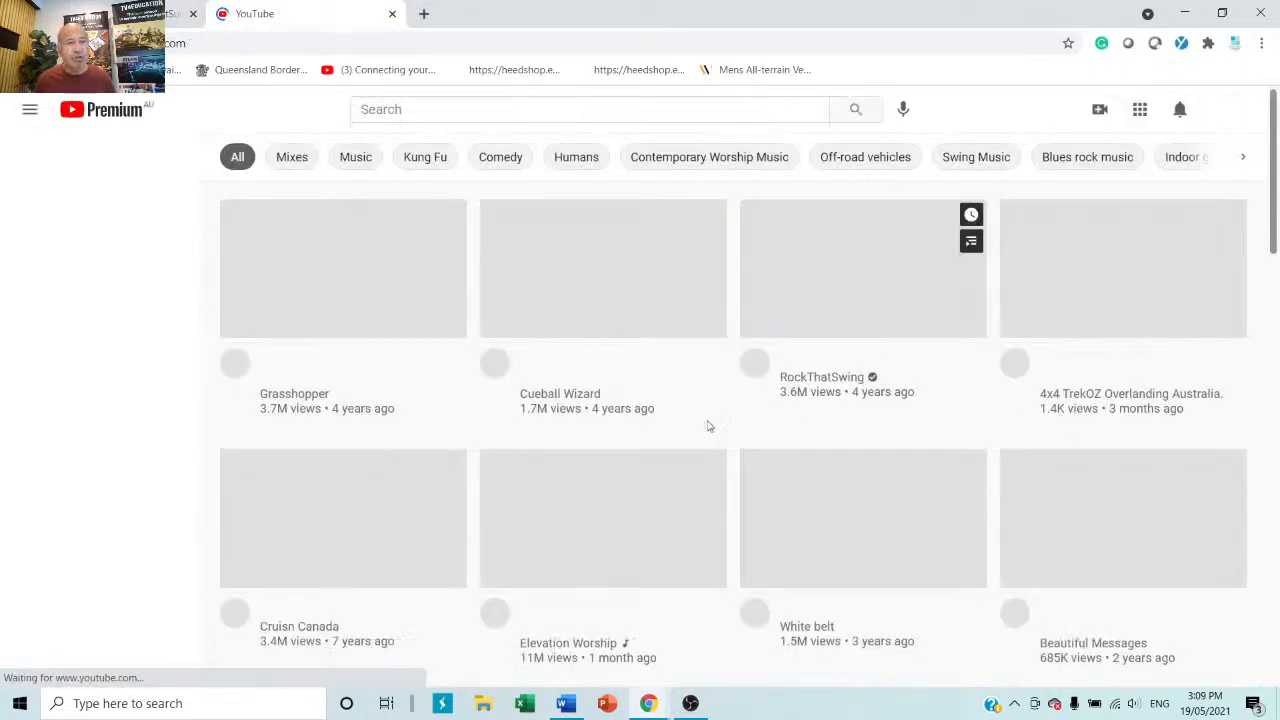
Search YouTube for 'smartsuite library', scroll through the training videos, then switch back to SmartLibrary.
left_click(423, 106)
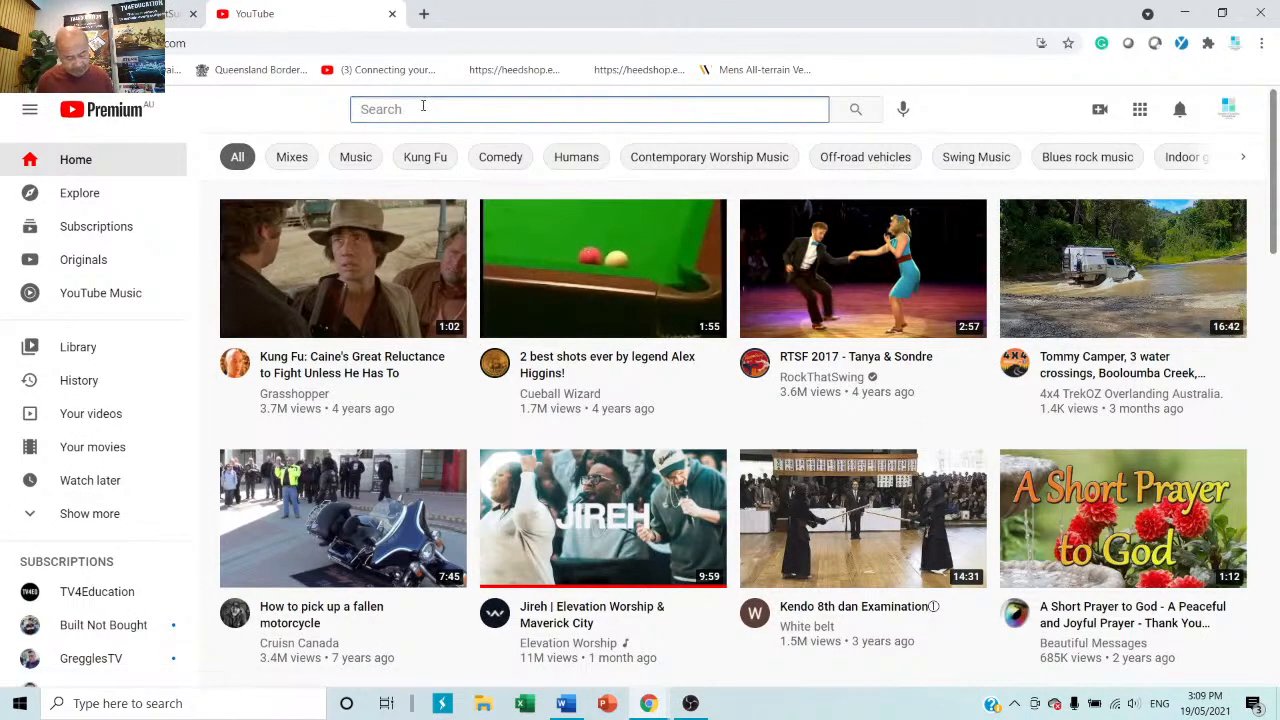
type("smarts")
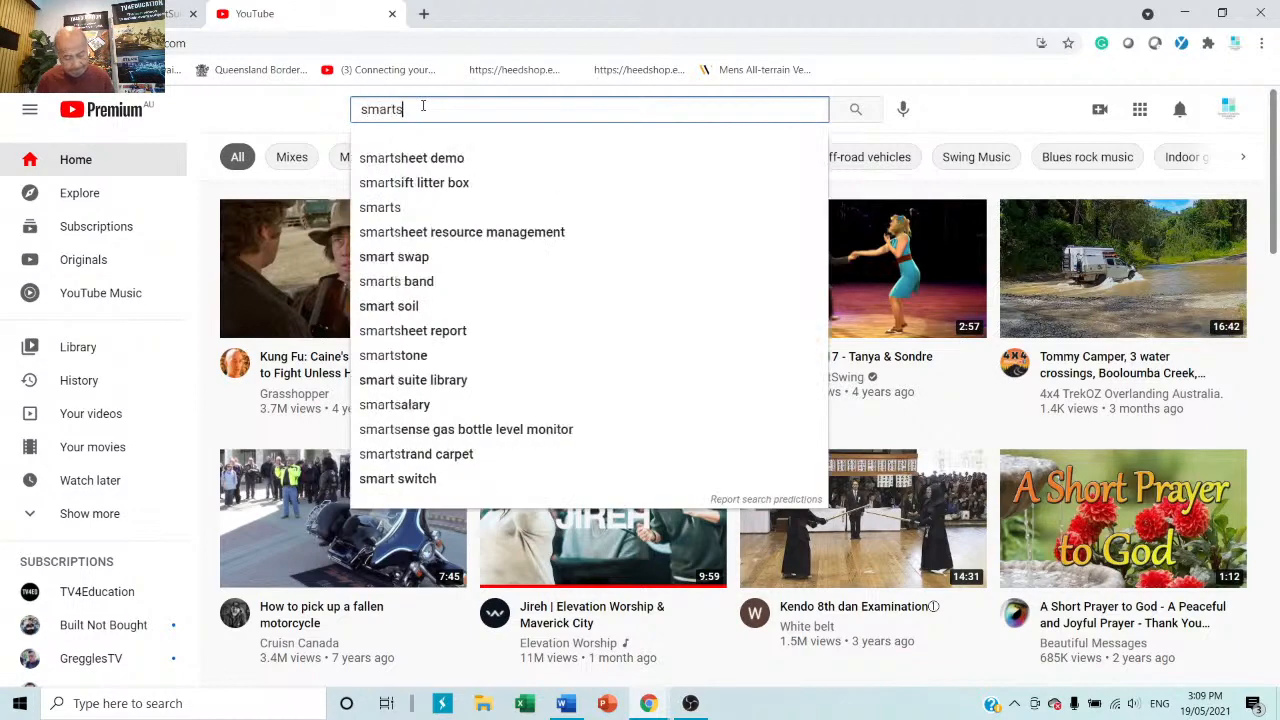
type("uite")
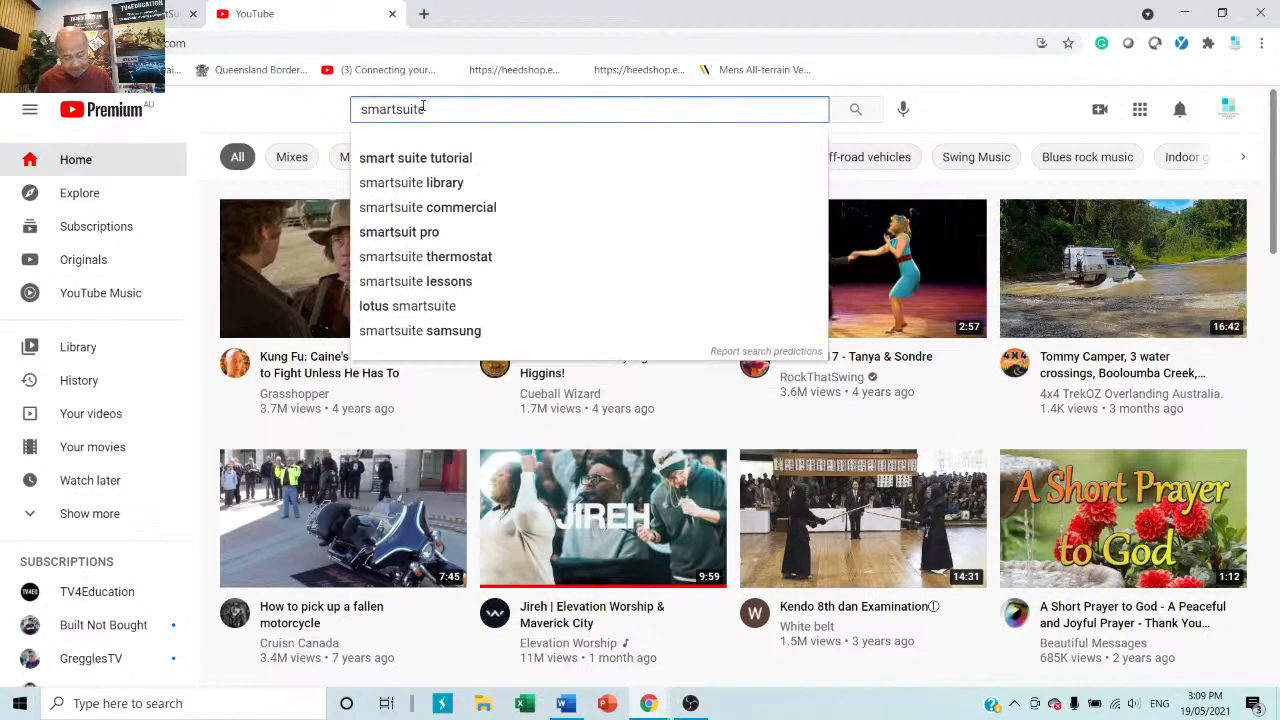
type(" library")
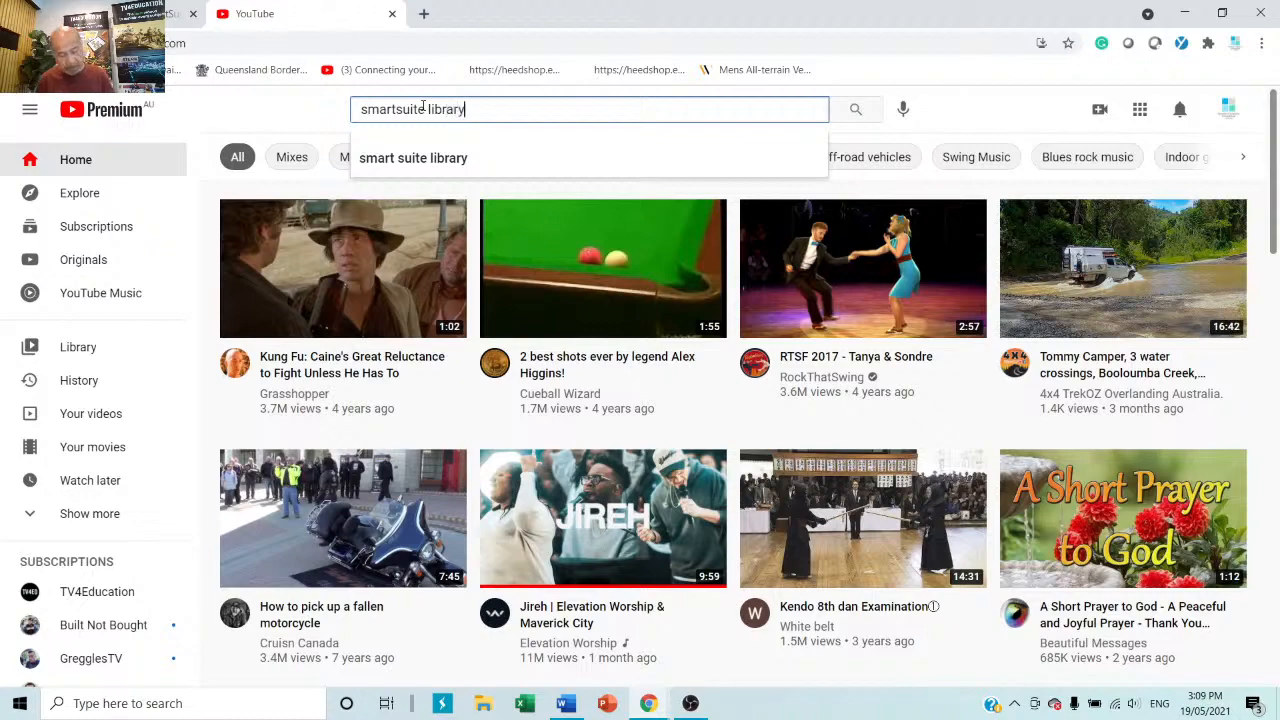
key("Return")
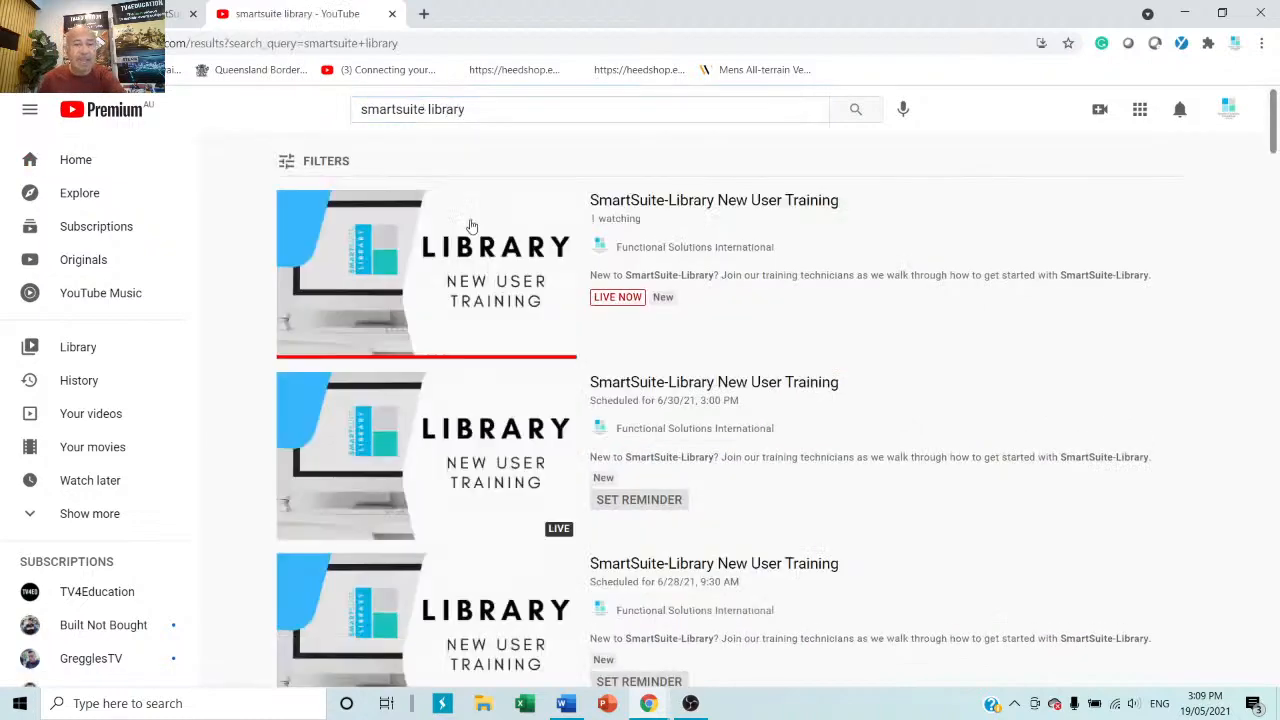
scroll(533, 524, "down", 10)
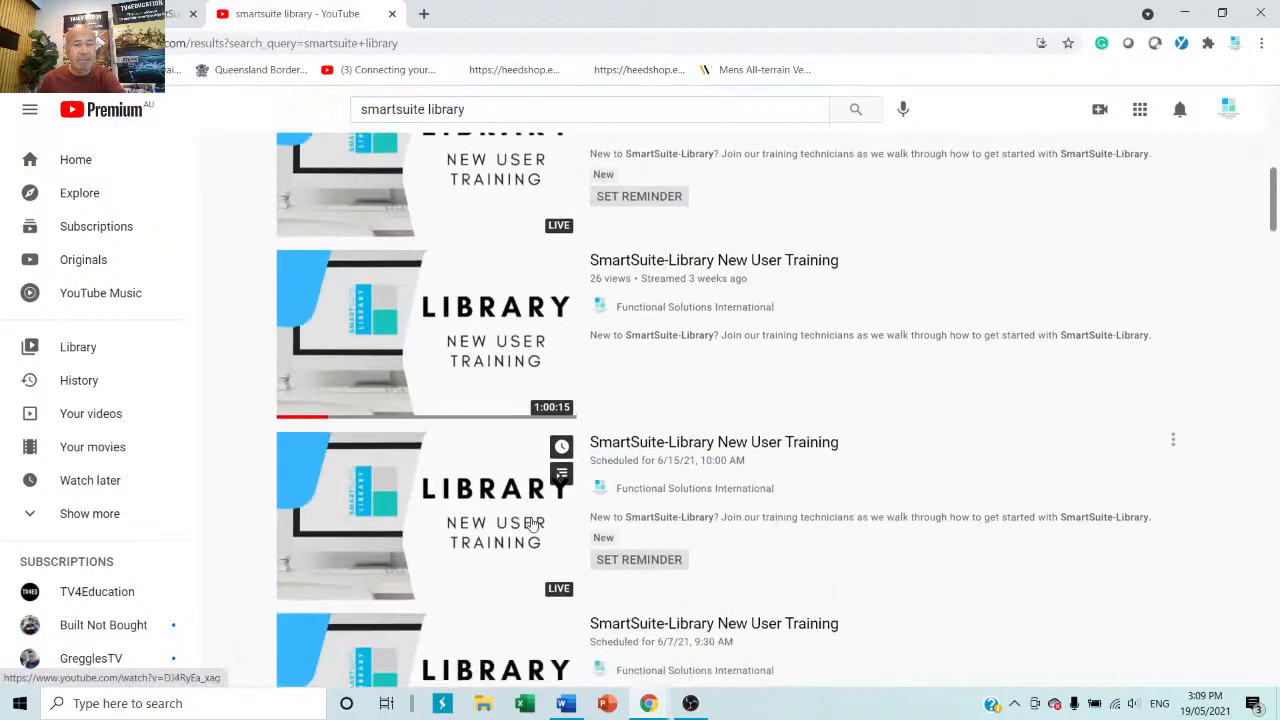
scroll(533, 524, "down", 5)
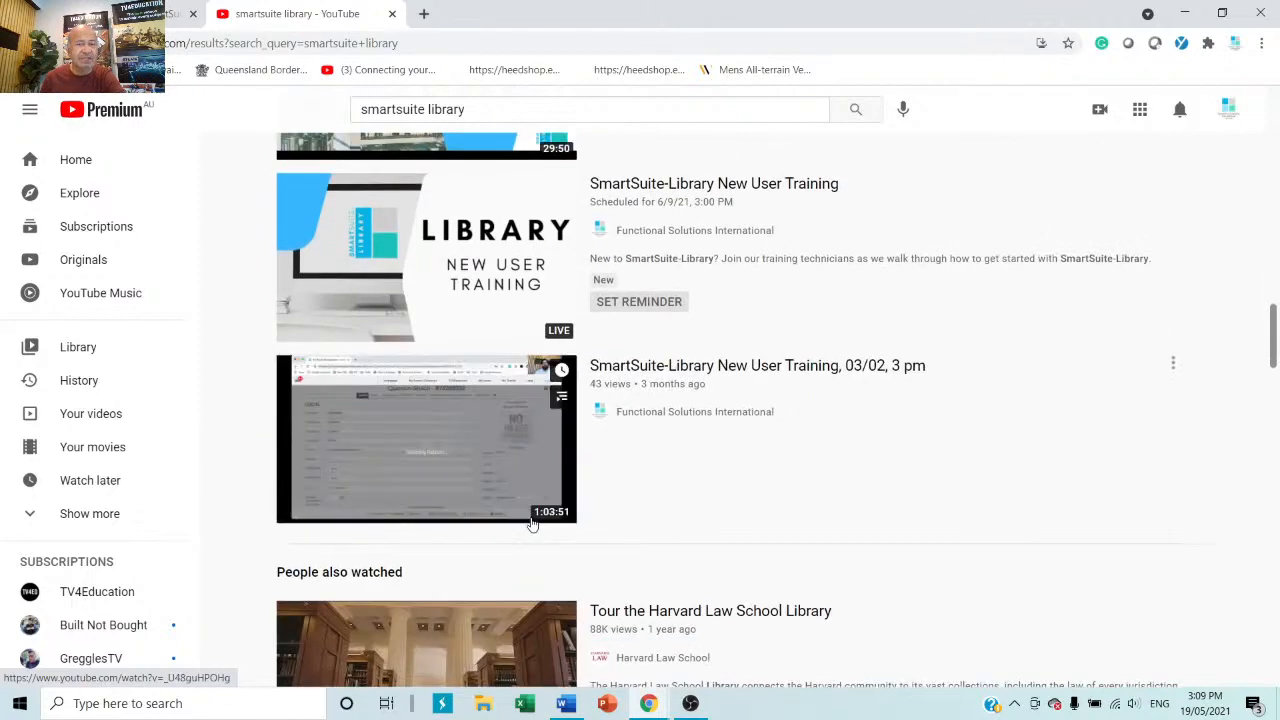
scroll(533, 524, "down", 10)
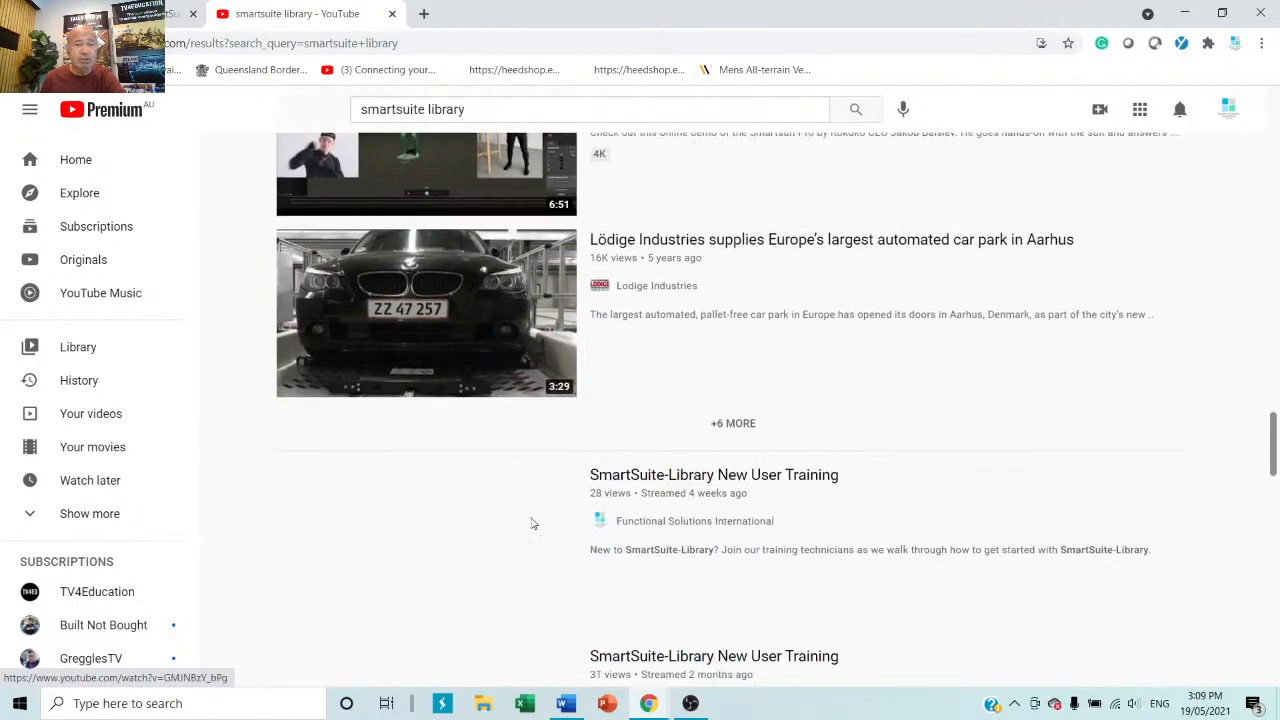
scroll(533, 524, "down", 5)
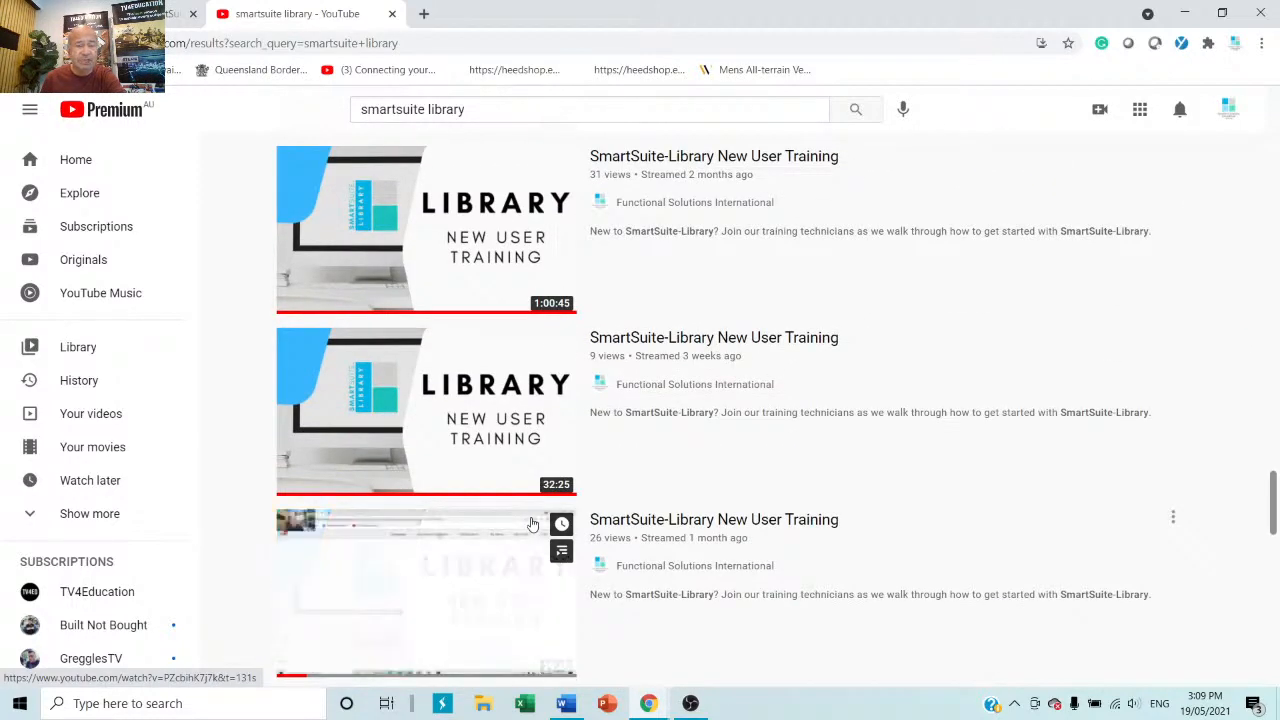
scroll(533, 524, "down", 3)
scroll(533, 524, "down", 1)
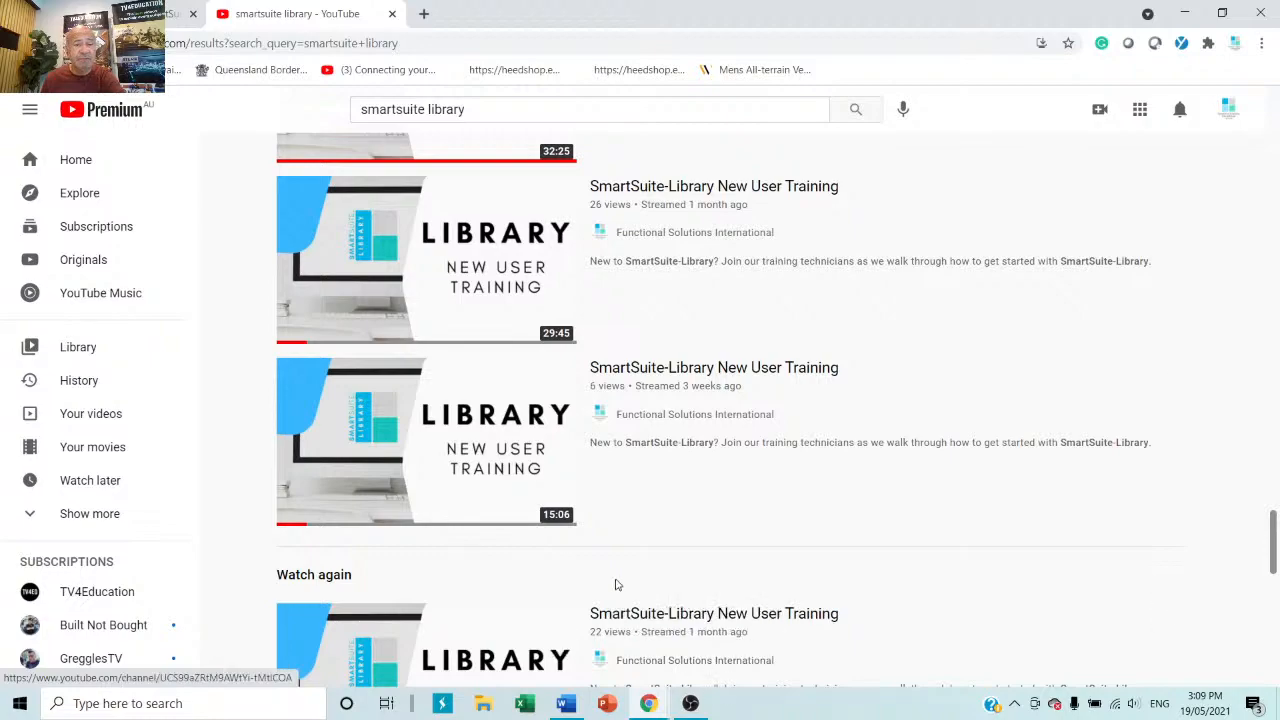
scroll(616, 585, "down", 7)
scroll(616, 585, "down", 20)
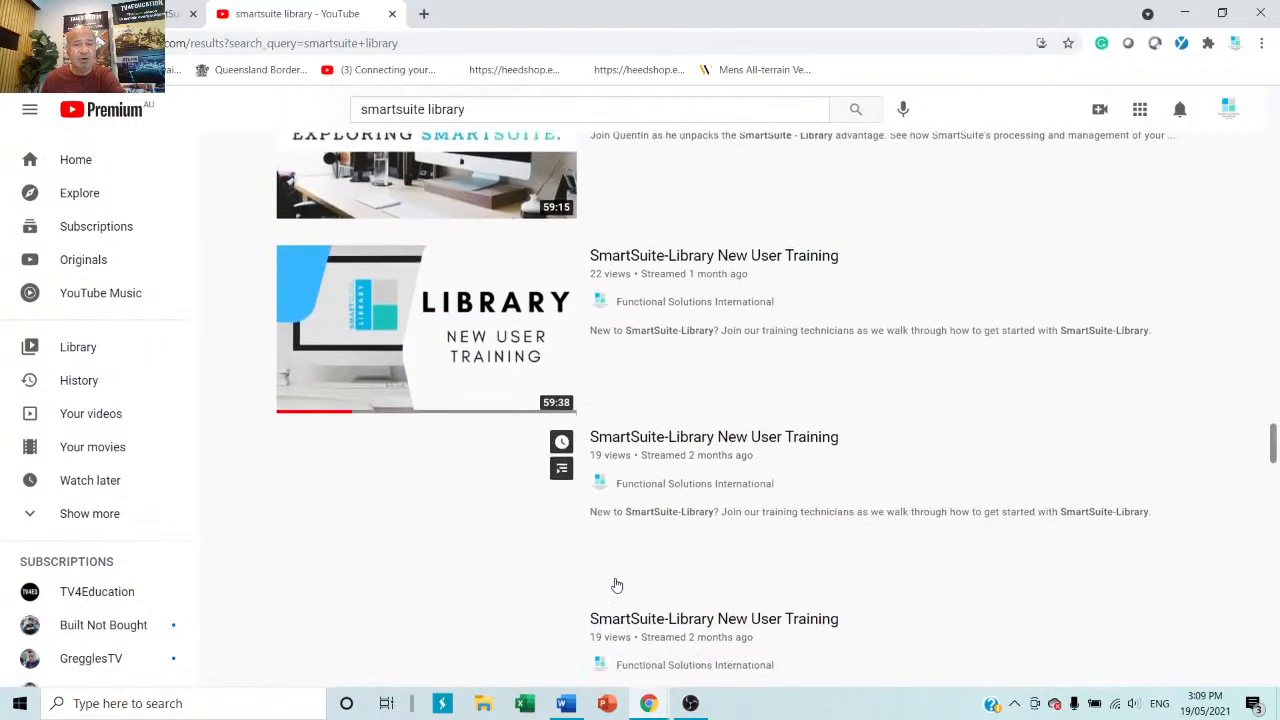
scroll(616, 585, "down", 20)
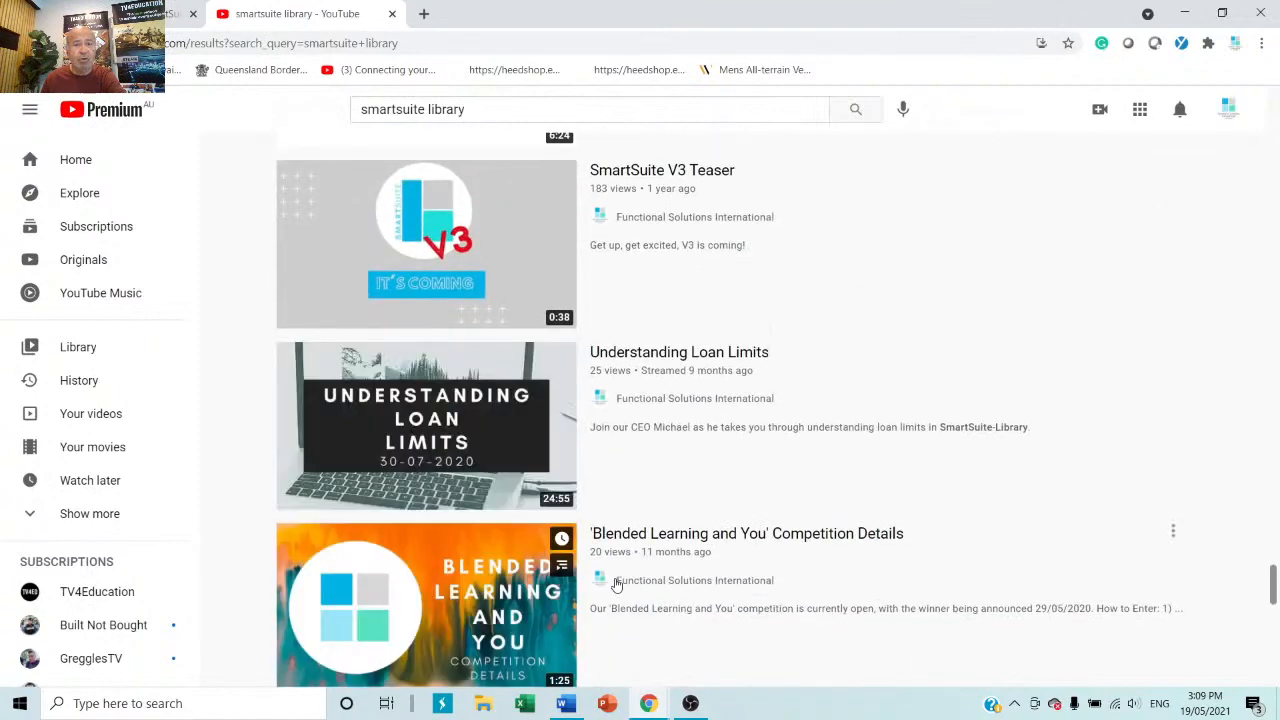
scroll(616, 585, "down", 1)
scroll(616, 585, "down", 3)
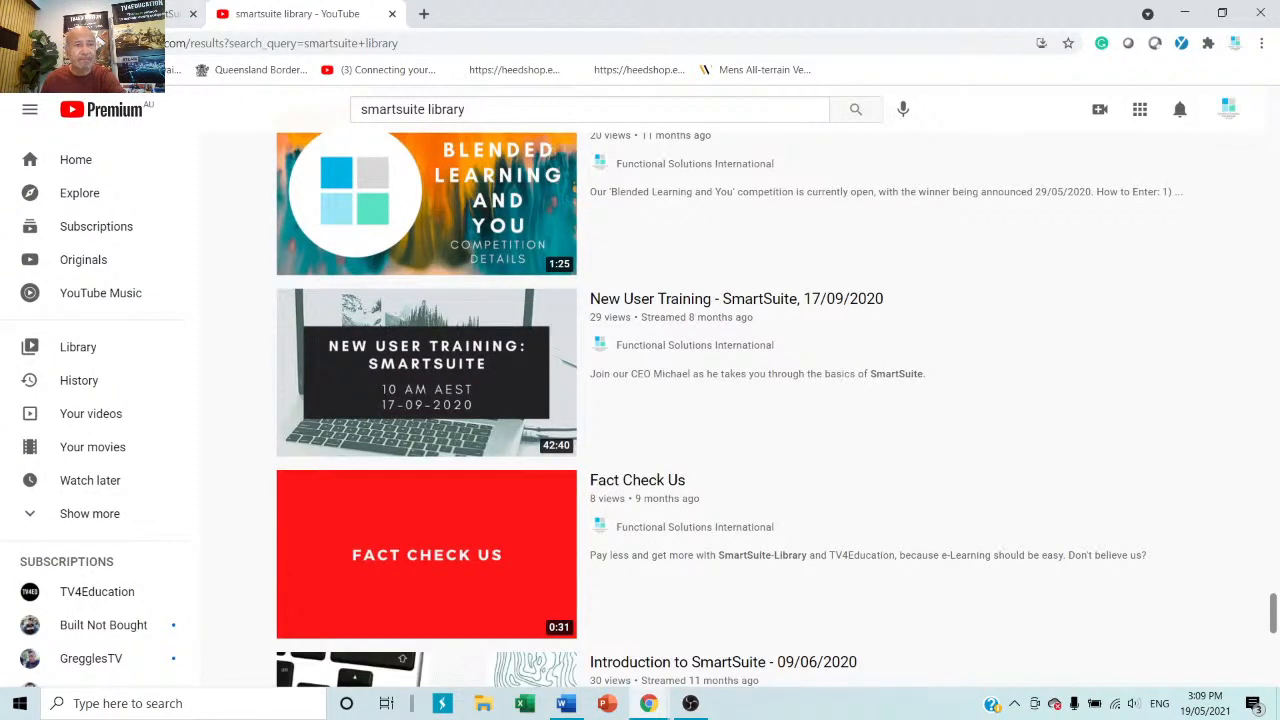
left_click(110, 14)
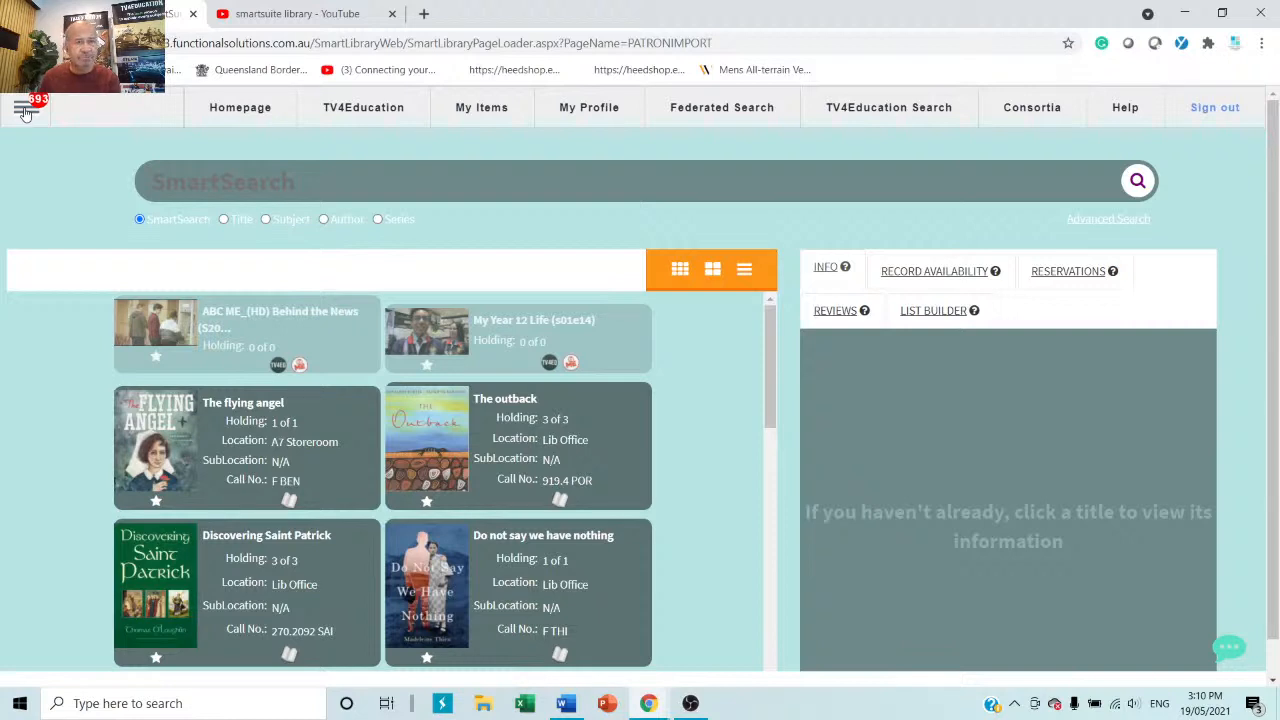
Go to Catalogue > Global Catalogue in the admin navigation to reach the import page.
left_click(25, 110)
mouse_move(42, 321)
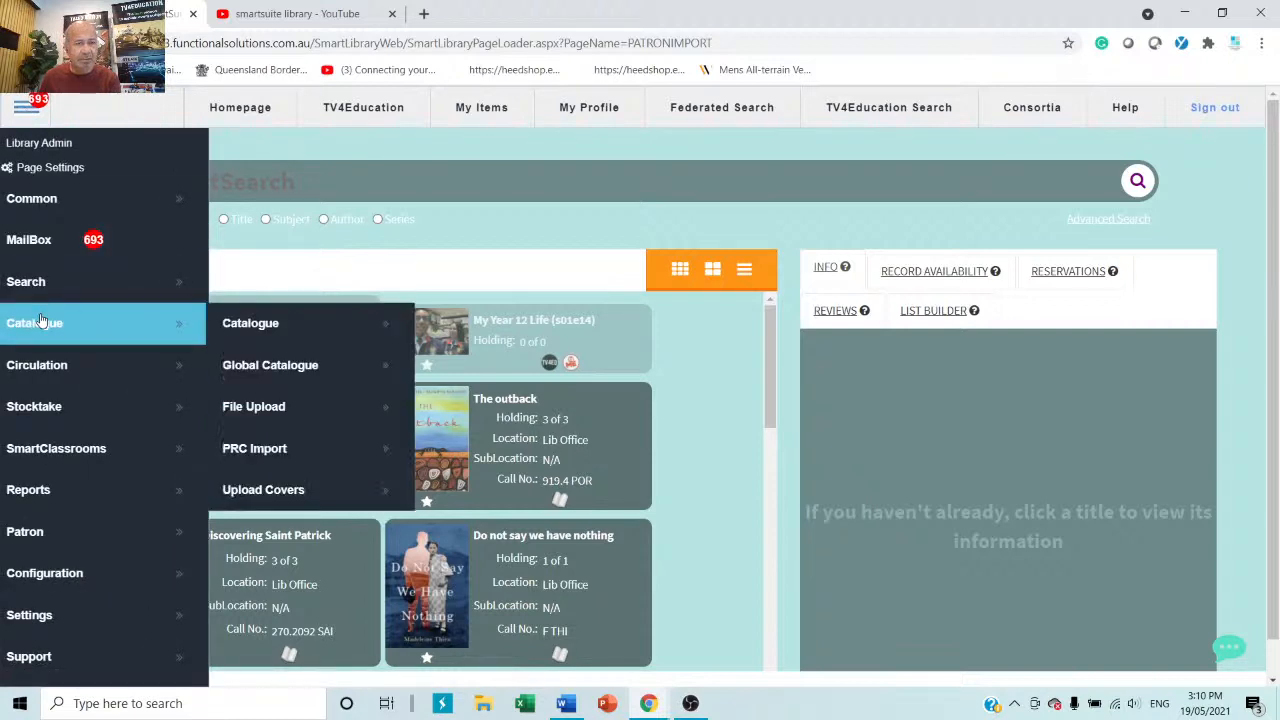
left_click(303, 376)
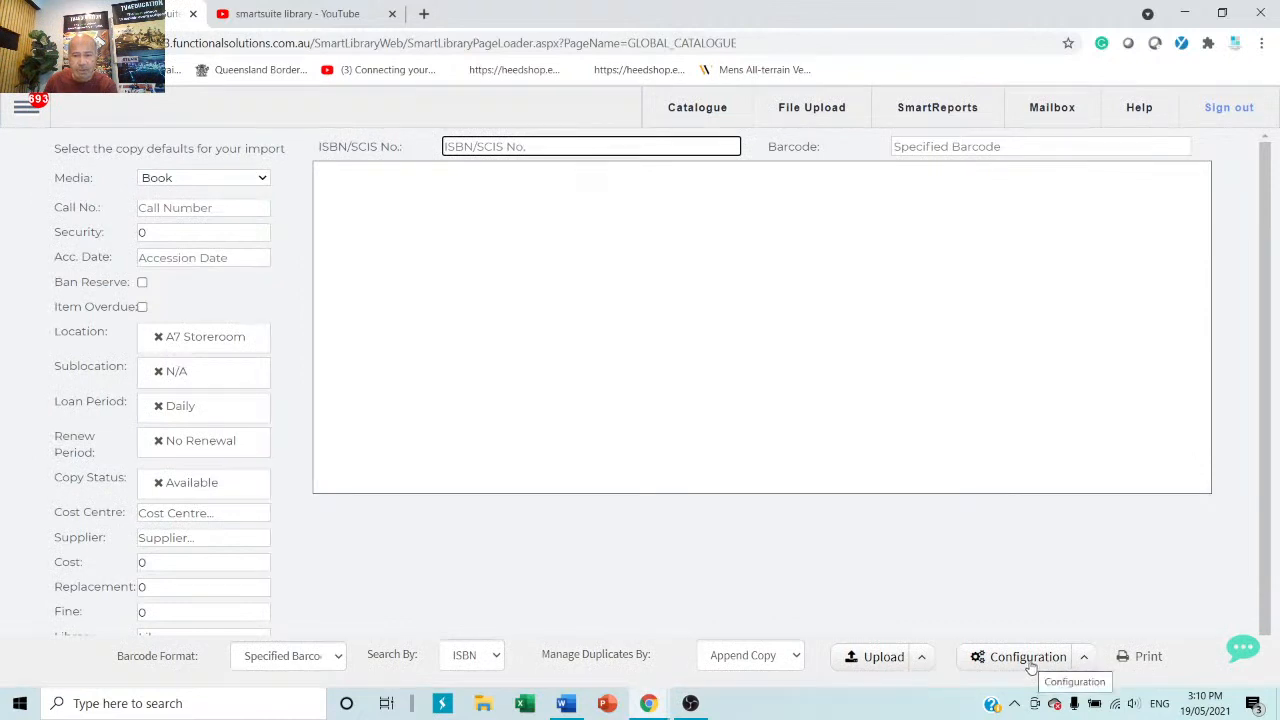
left_click(1087, 659)
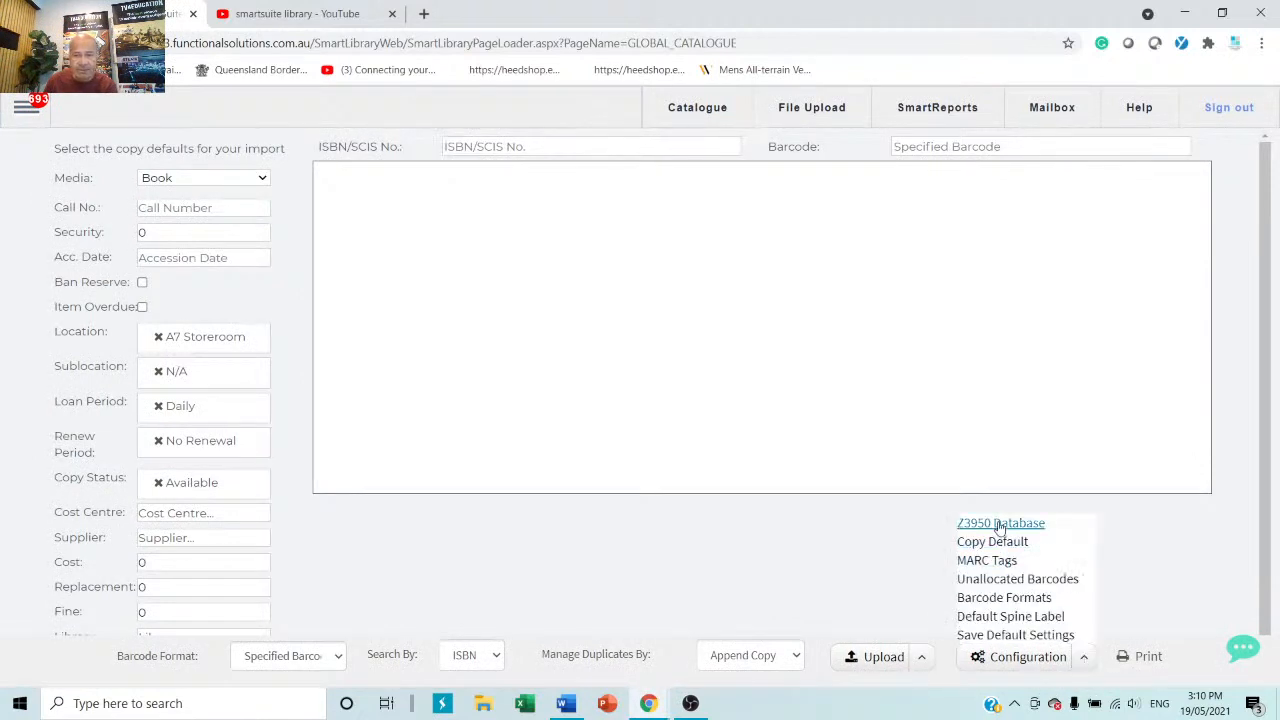
left_click(999, 524)
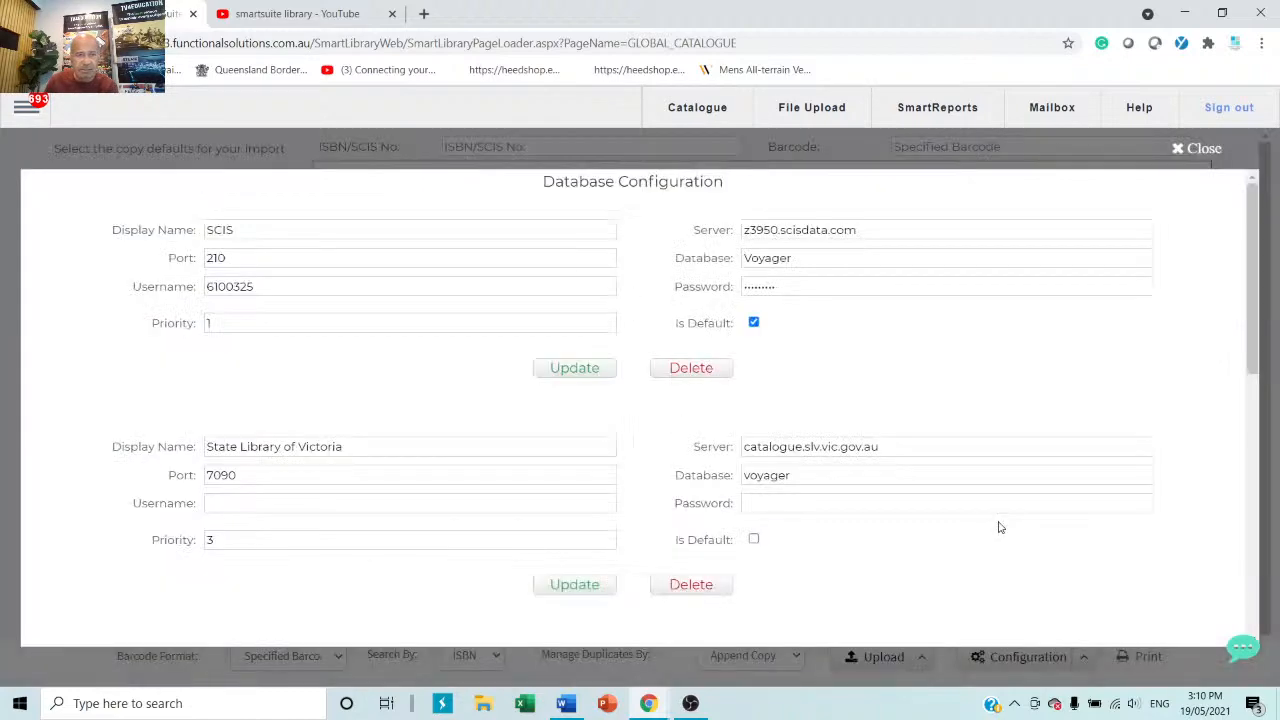
left_click(252, 226)
scroll(322, 337, "down", 4)
scroll(322, 337, "up", 4)
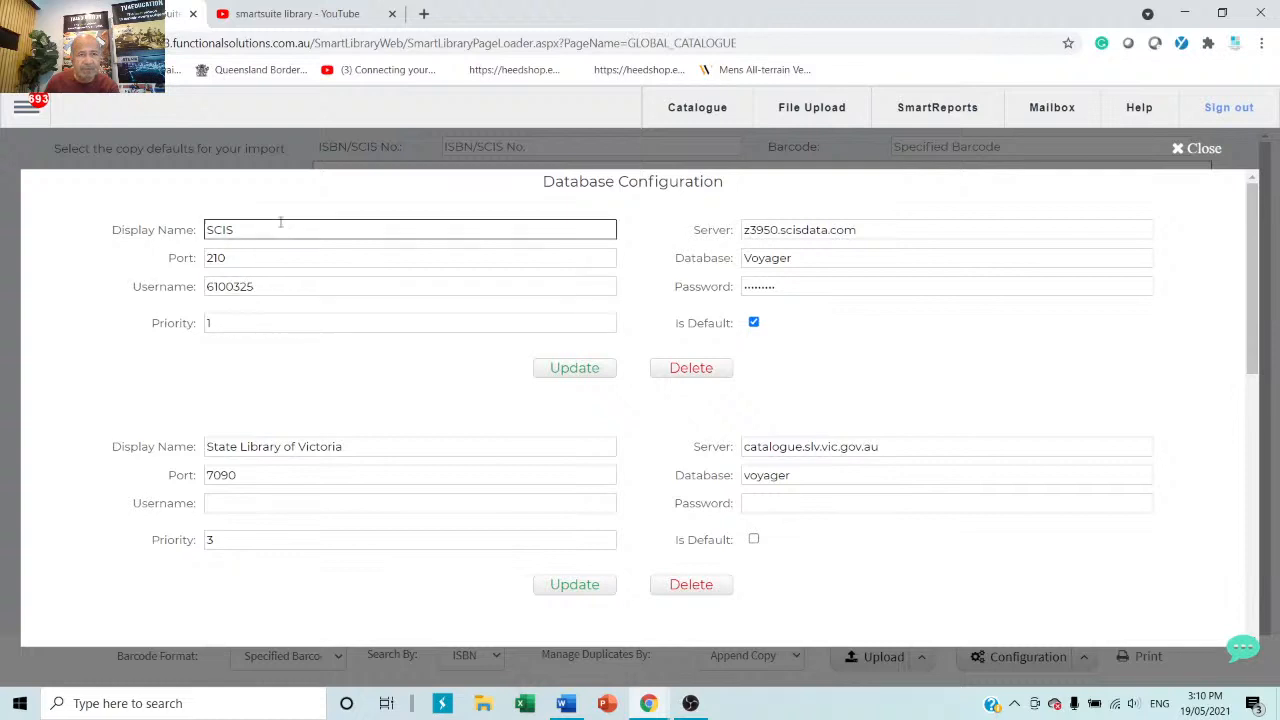
left_click(268, 286)
double_click(268, 286)
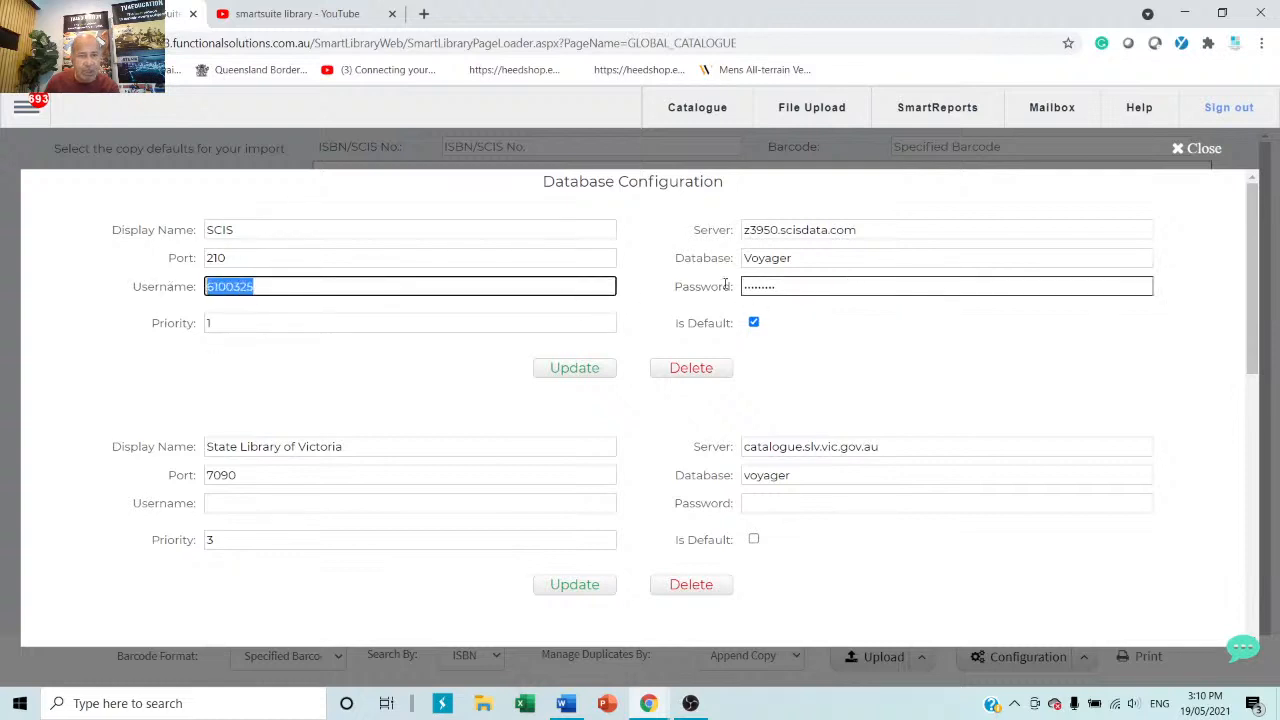
left_click(880, 286)
double_click(880, 286)
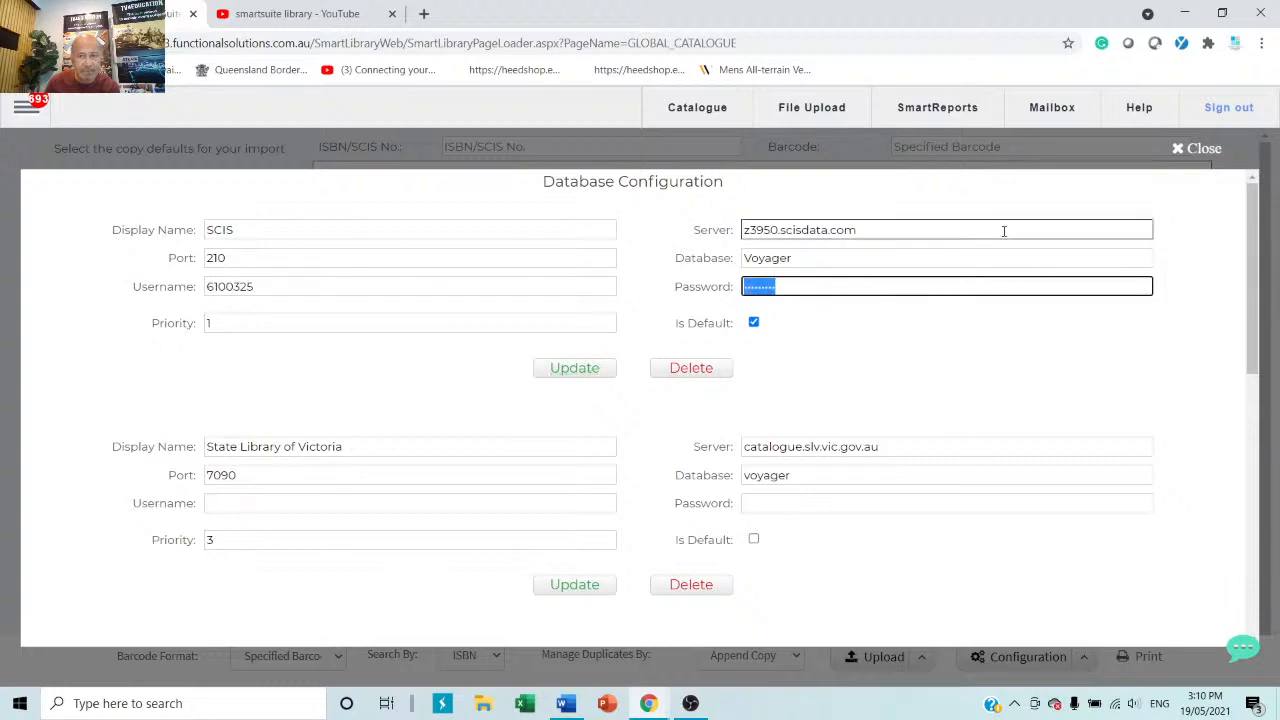
left_click(1177, 150)
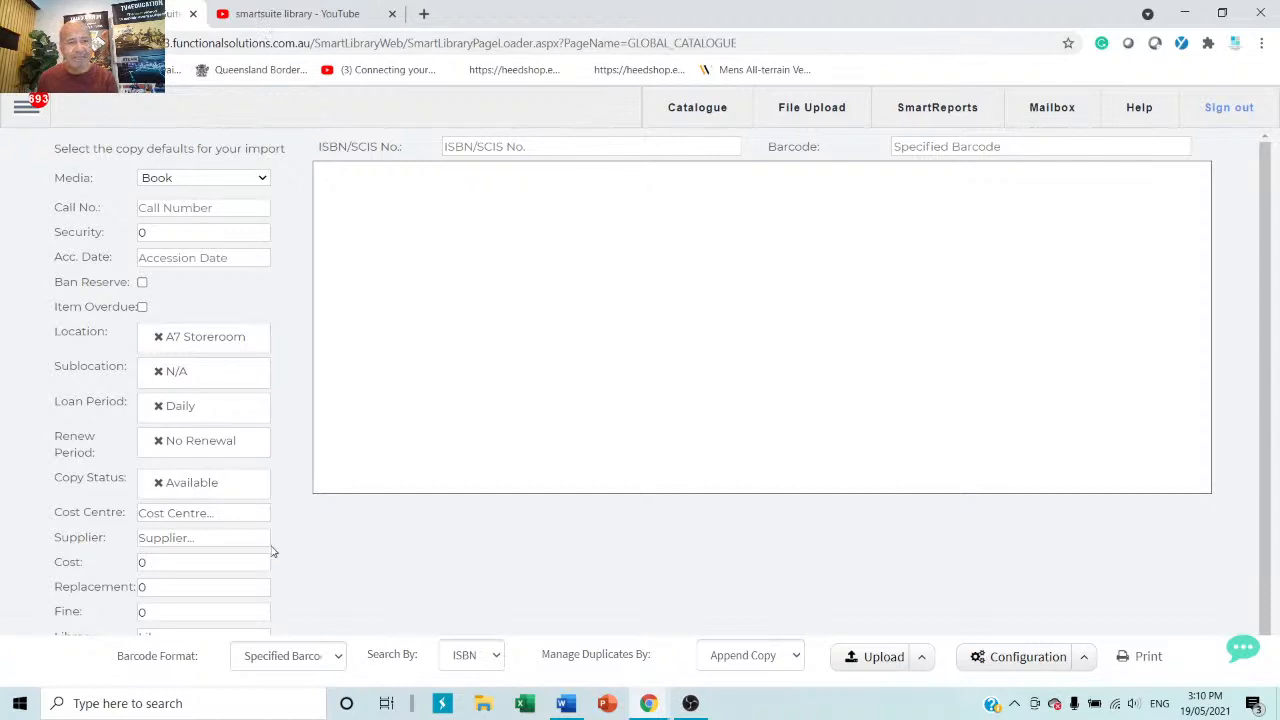
Open Catalogue > Catalogue and jump to the last record, ABC ME_(HD) Behind the News (S2021E11).
left_click(26, 108)
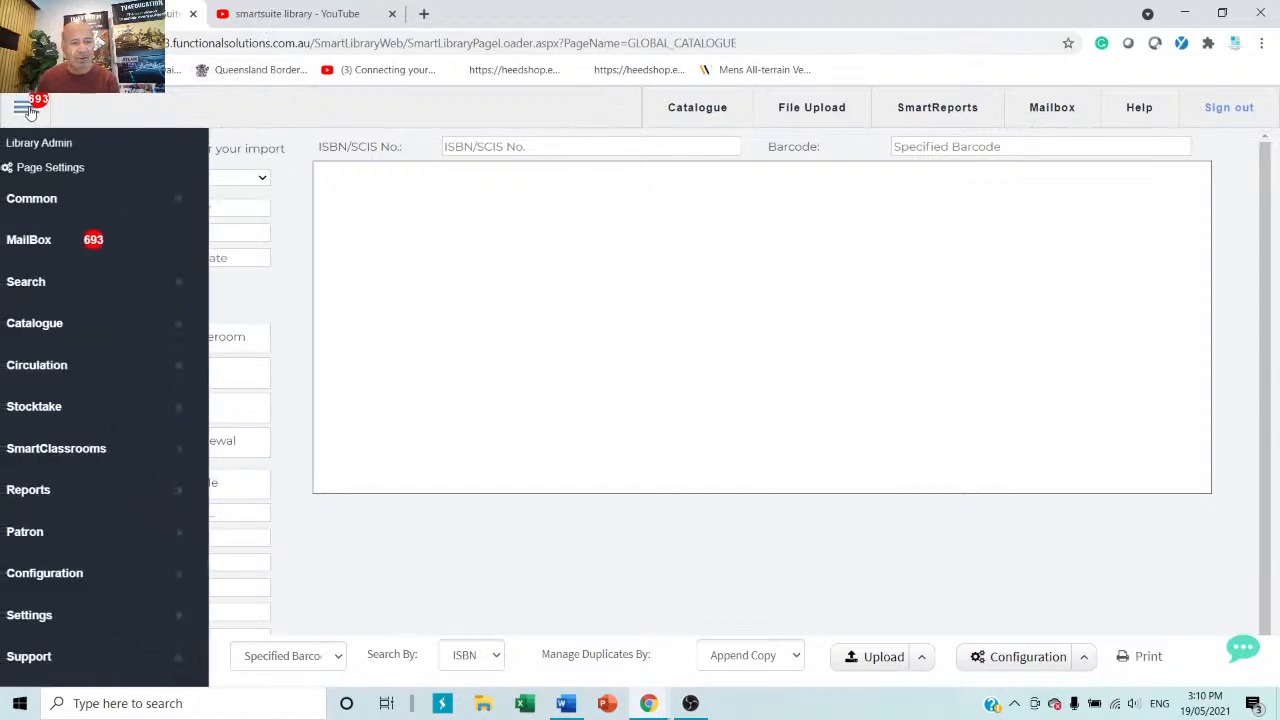
left_click(40, 330)
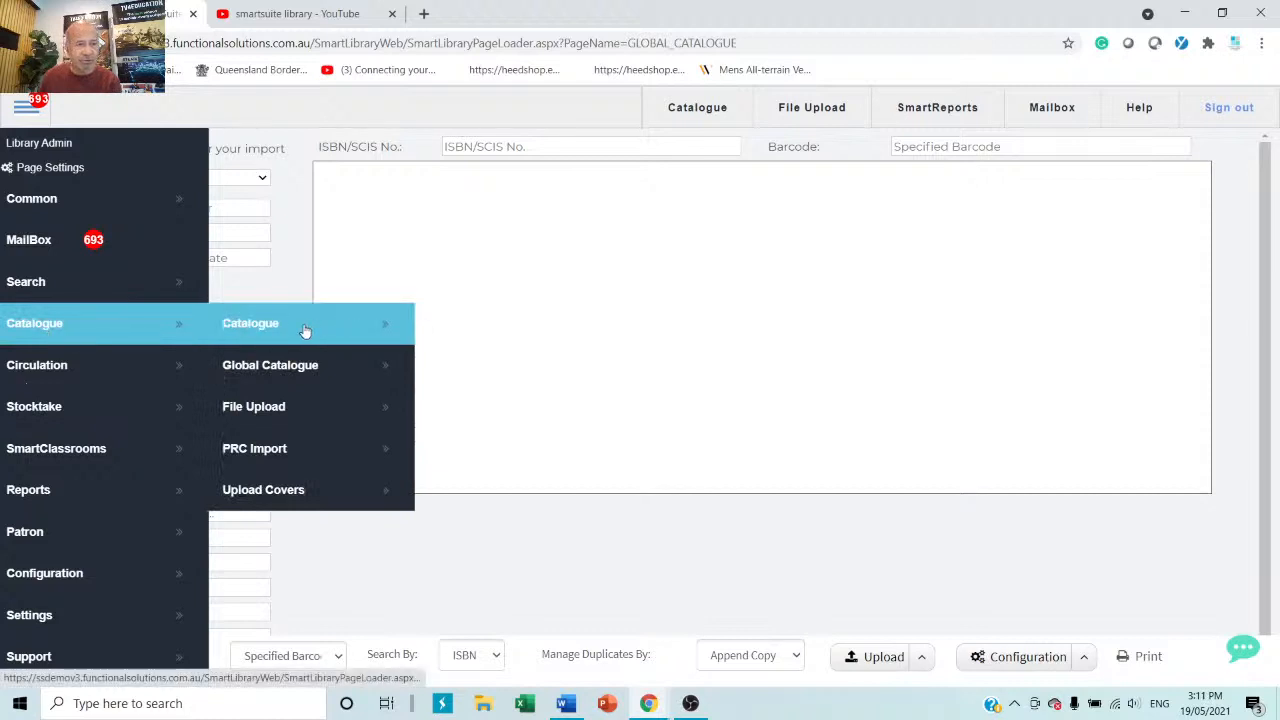
left_click(307, 328)
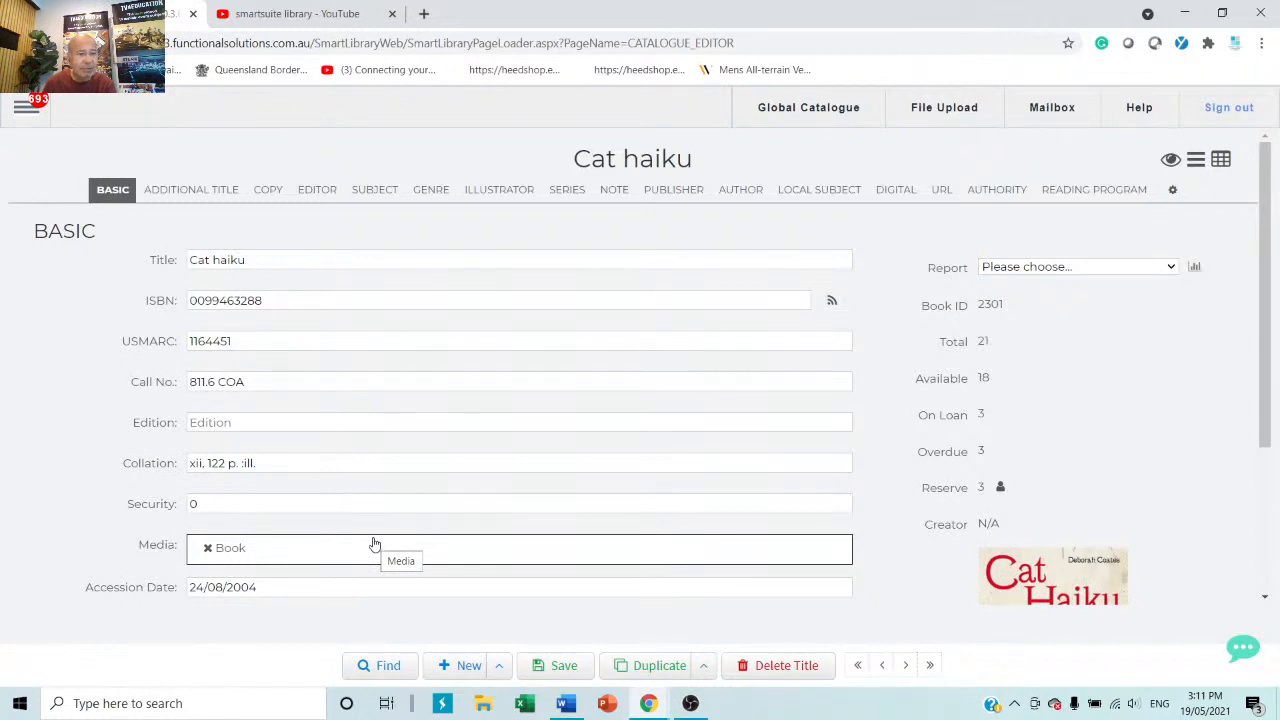
left_click(931, 665)
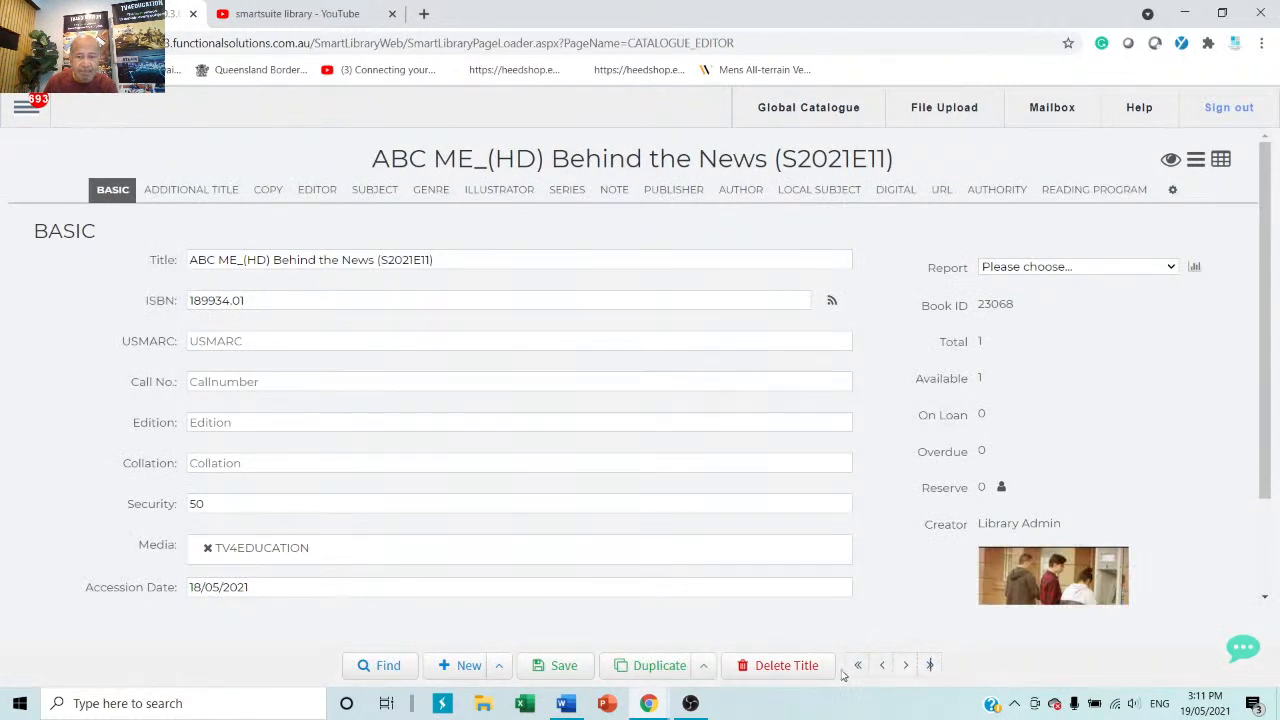
Search the catalogue for 'cat' and open How to draw cartoon cats, kittens, lions & tigers.
left_click(389, 670)
type("ca")
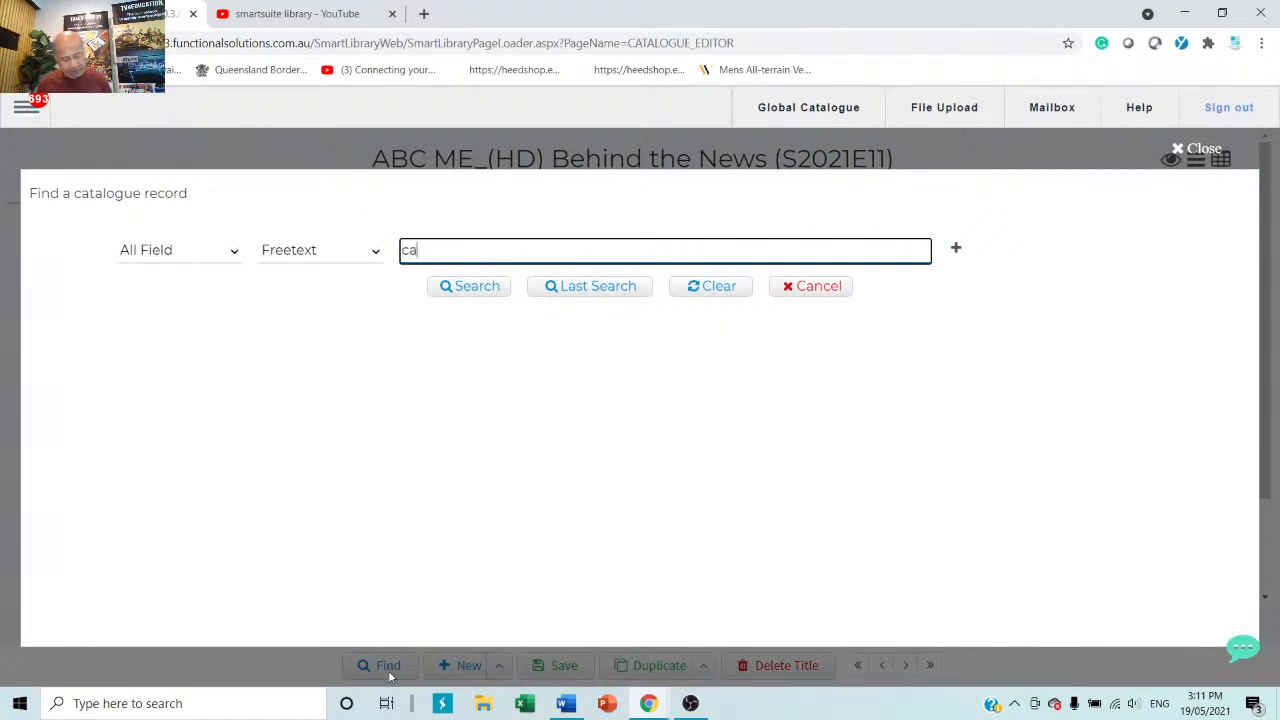
type("t")
key("Return")
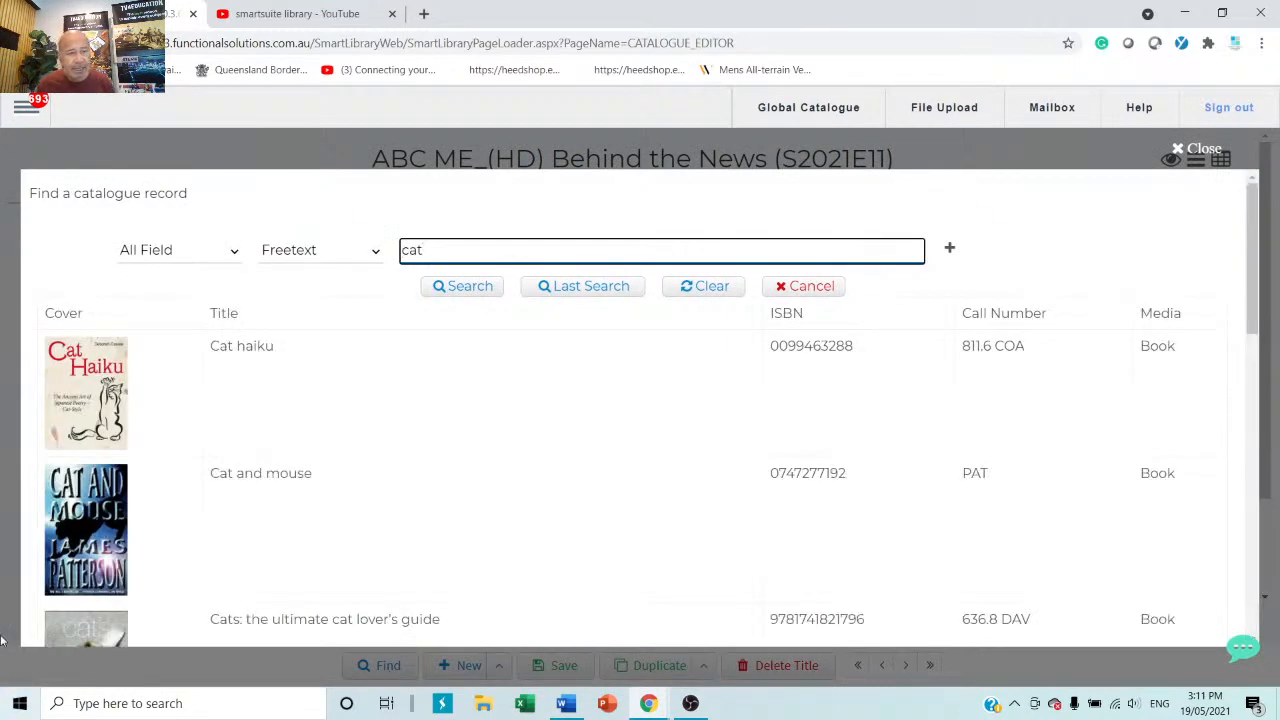
scroll(251, 518, "down", 15)
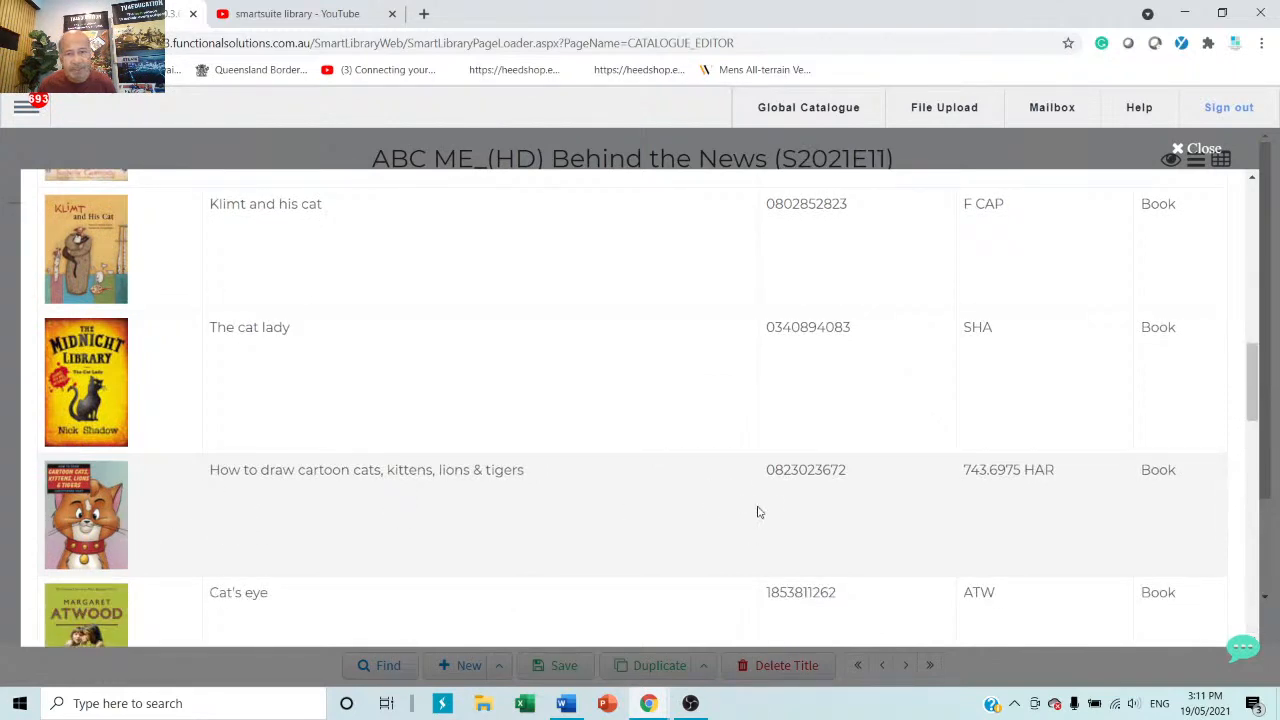
left_click_drag(856, 474, 751, 480)
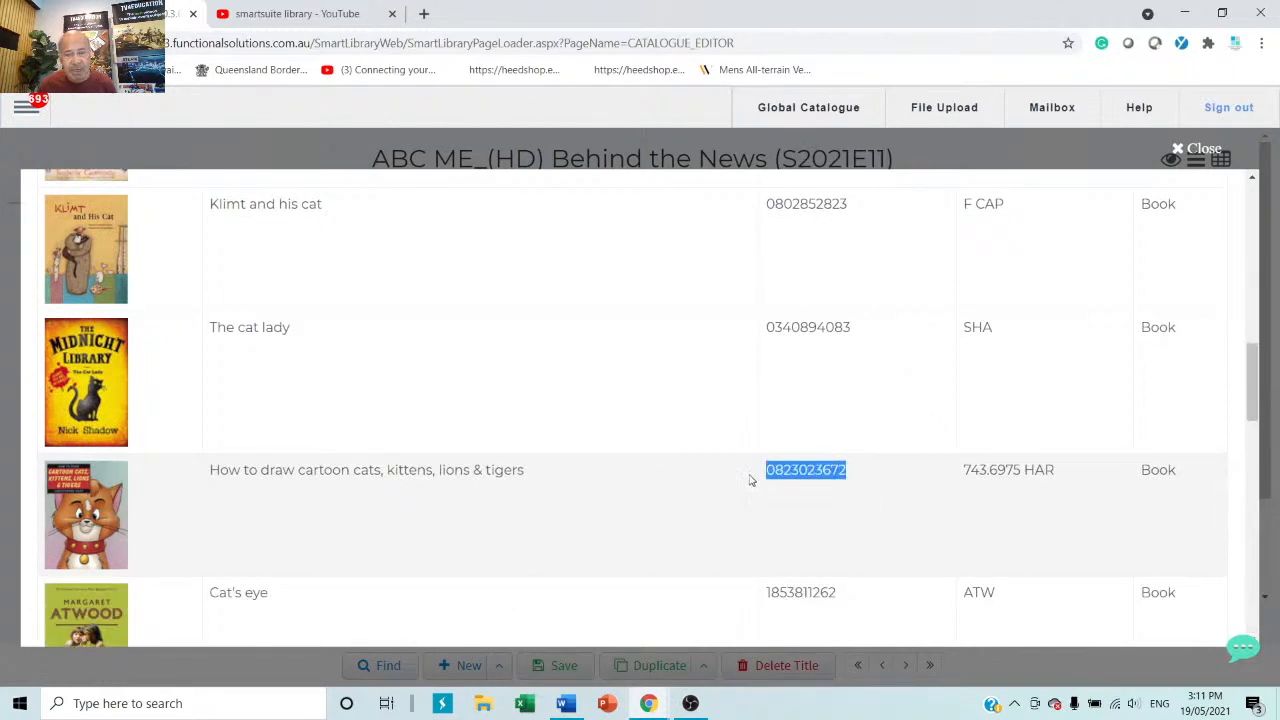
left_click(748, 480)
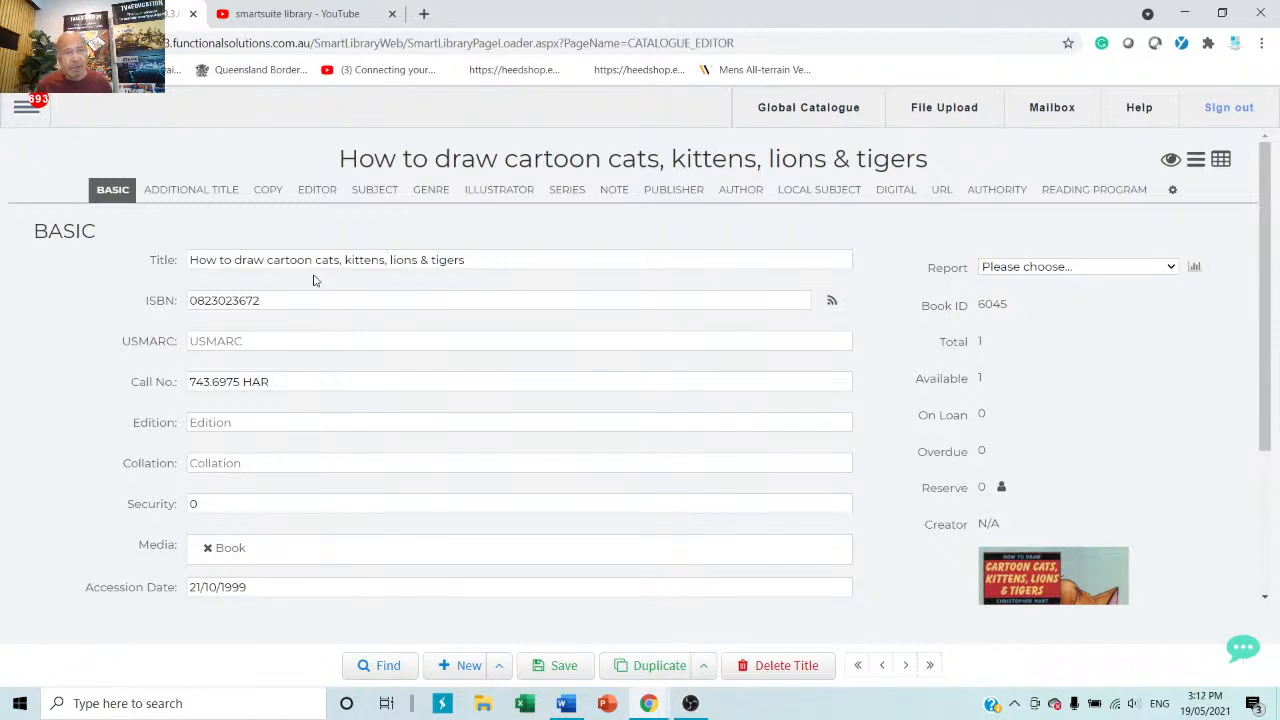
left_click(274, 301)
left_click_drag(274, 301, 69, 300)
key("ctrl+c")
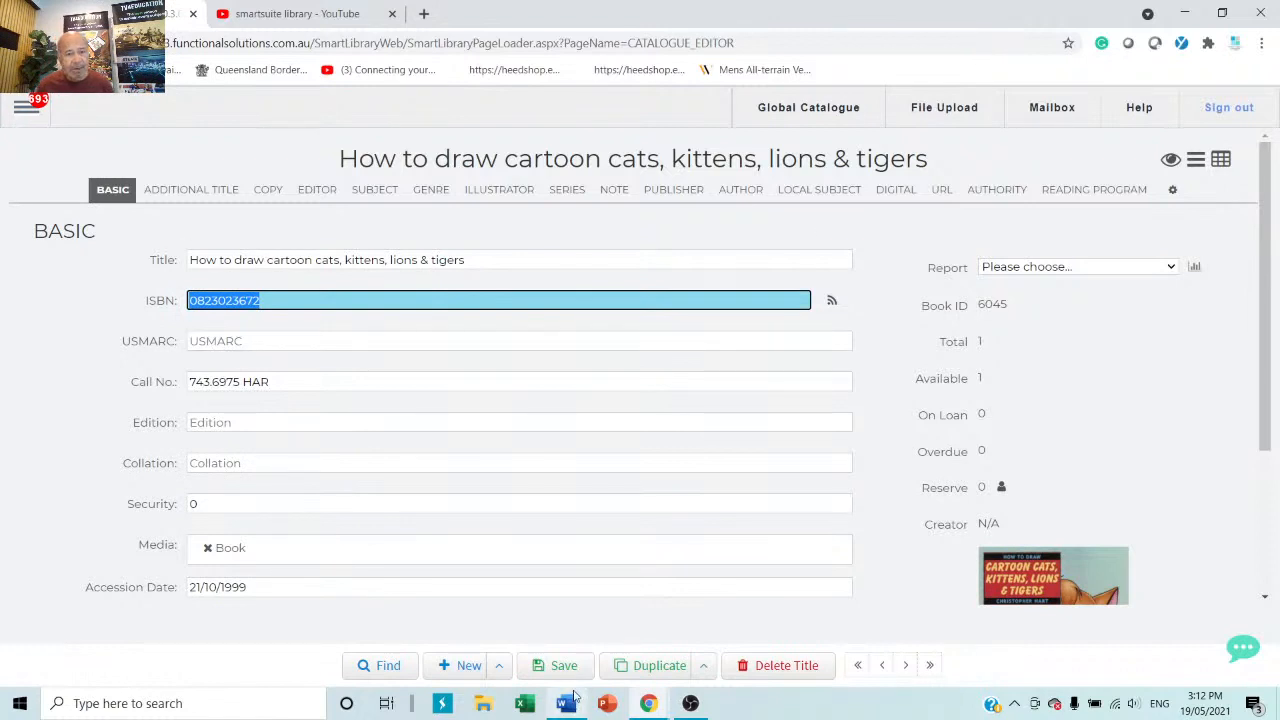
left_click(462, 665)
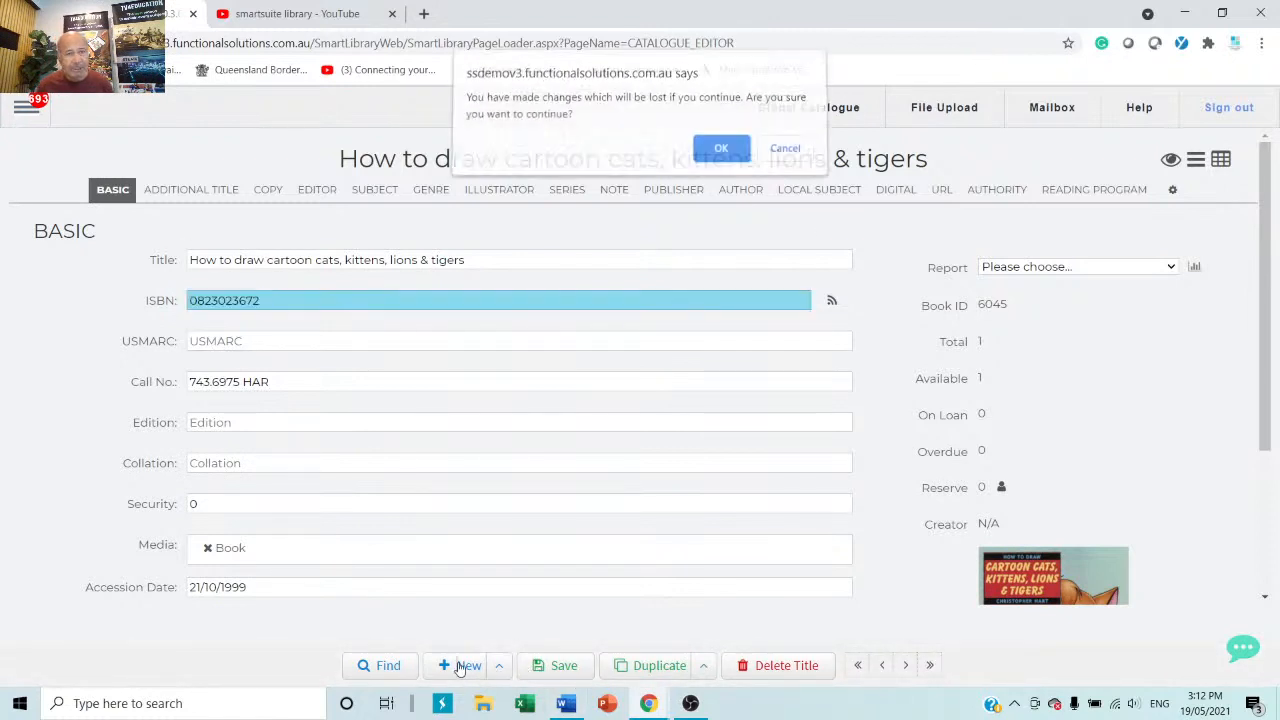
Discard the unsaved changes and browse the blank record's sections, from Additional Title through Author.
left_click(720, 150)
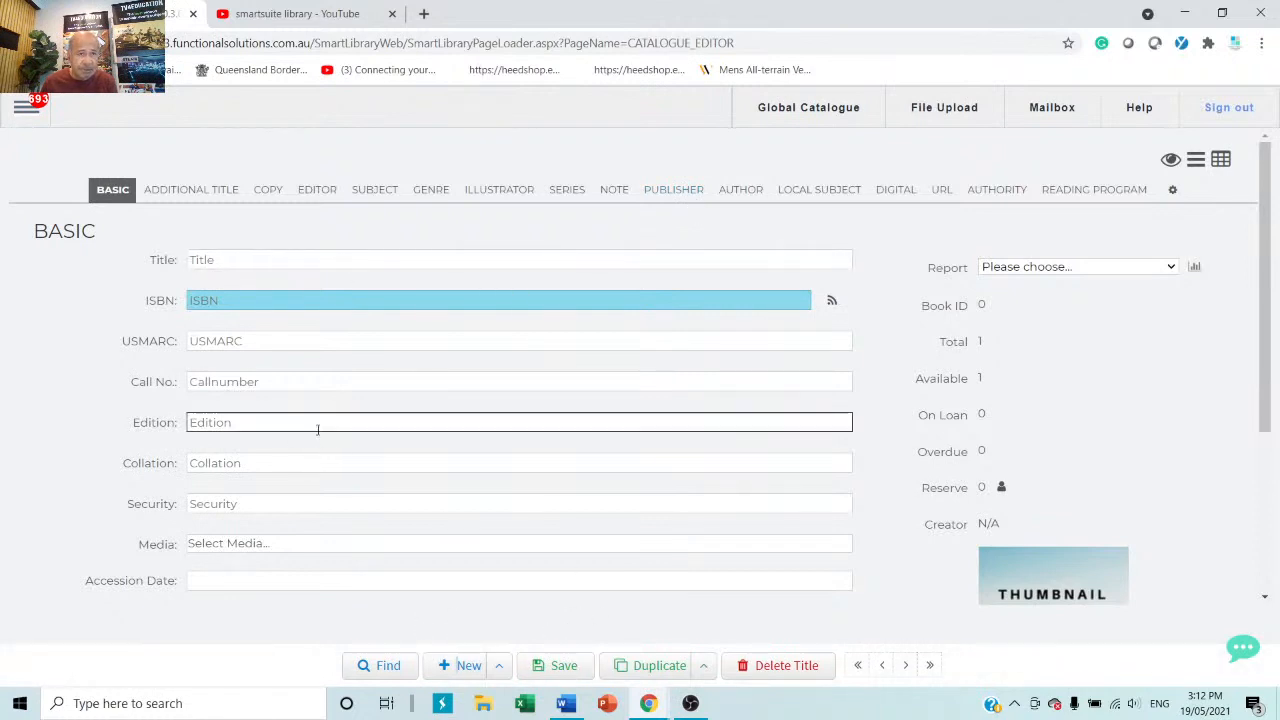
left_click(163, 194)
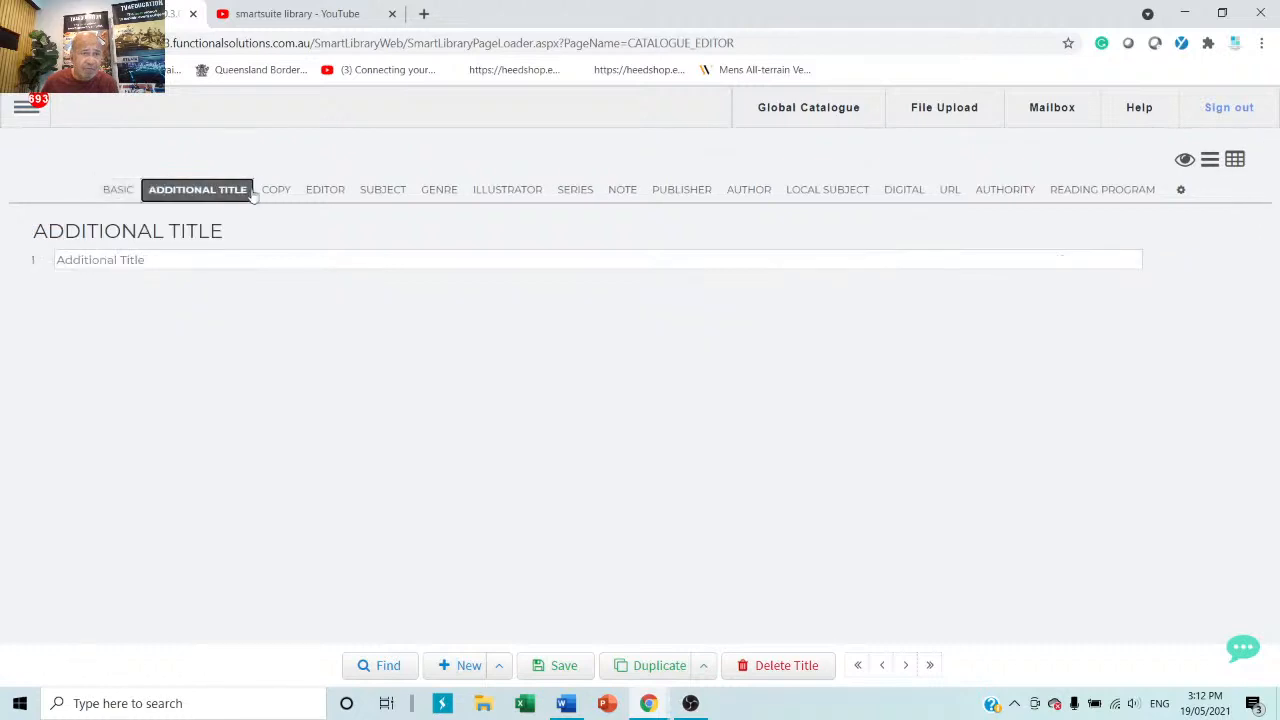
left_click(335, 193)
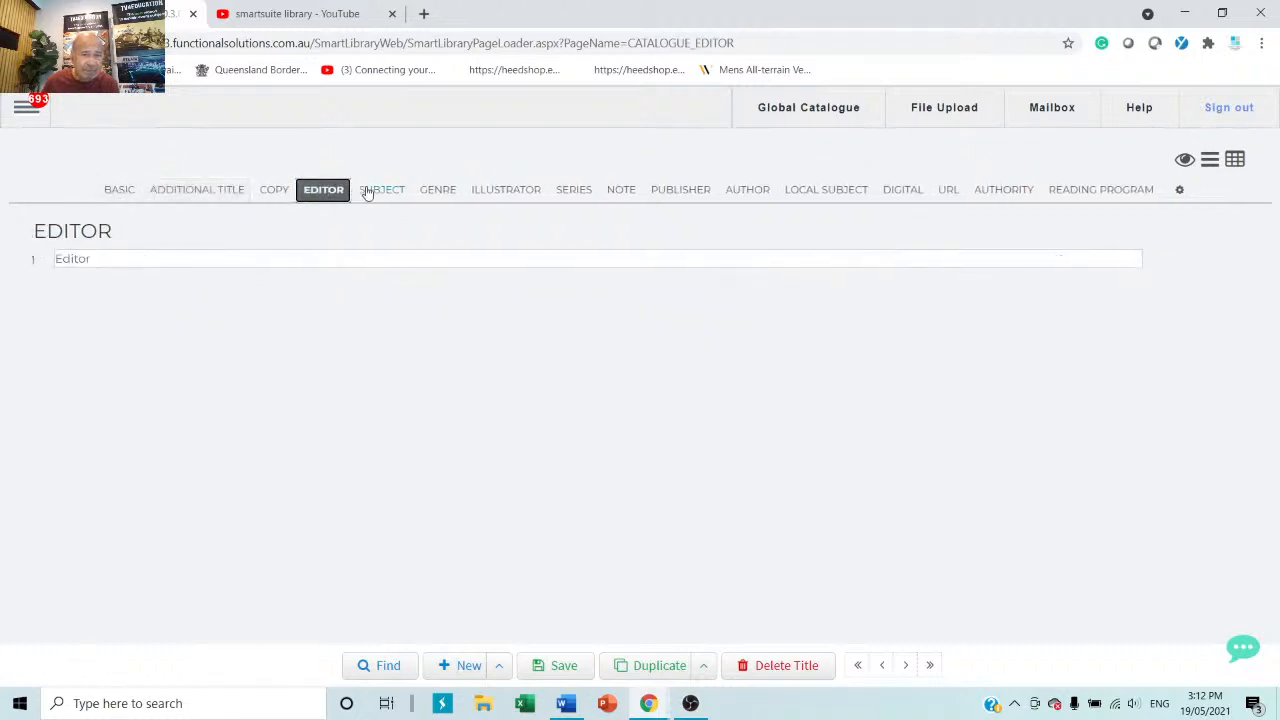
left_click(382, 193)
left_click(440, 194)
left_click(492, 200)
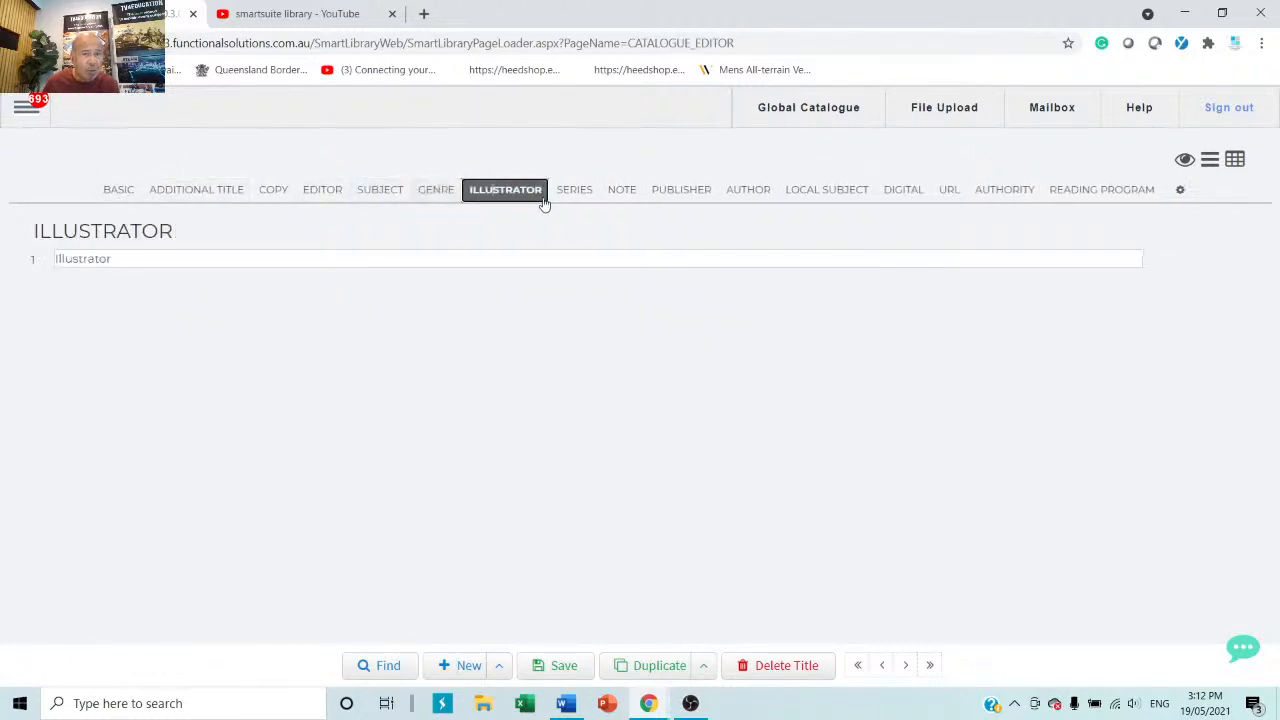
left_click(584, 194)
left_click(632, 197)
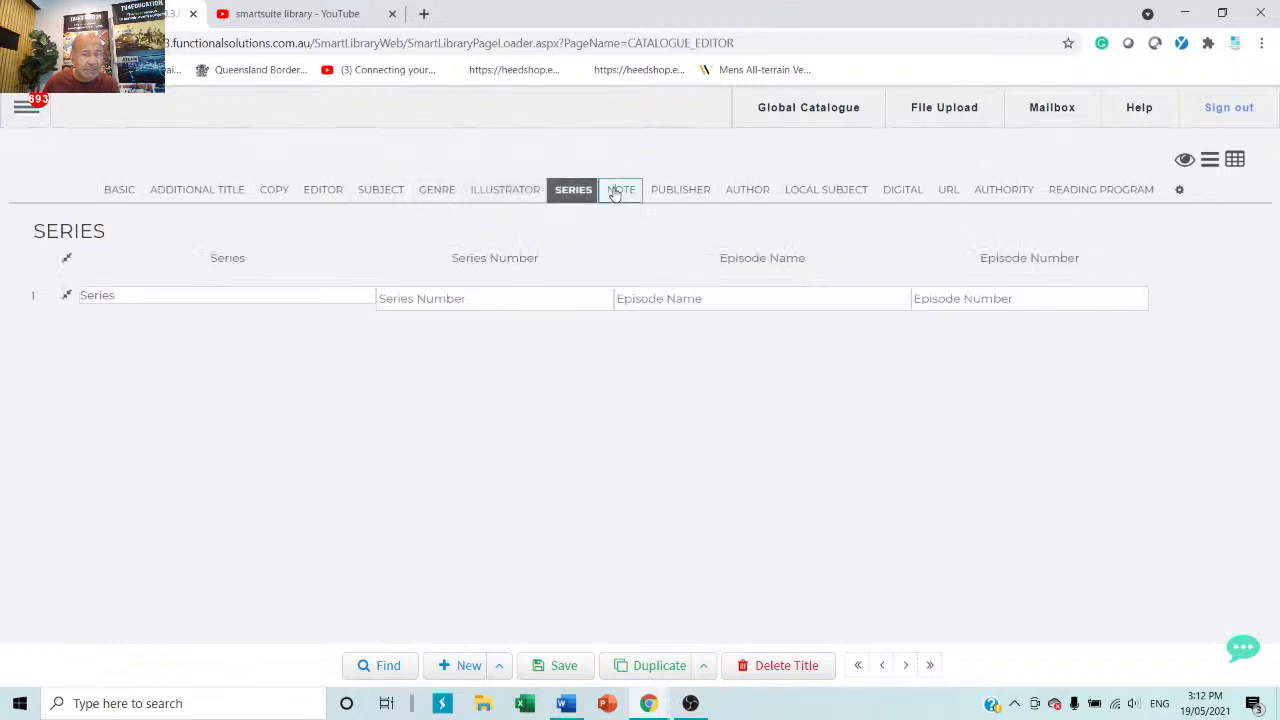
left_click(671, 192)
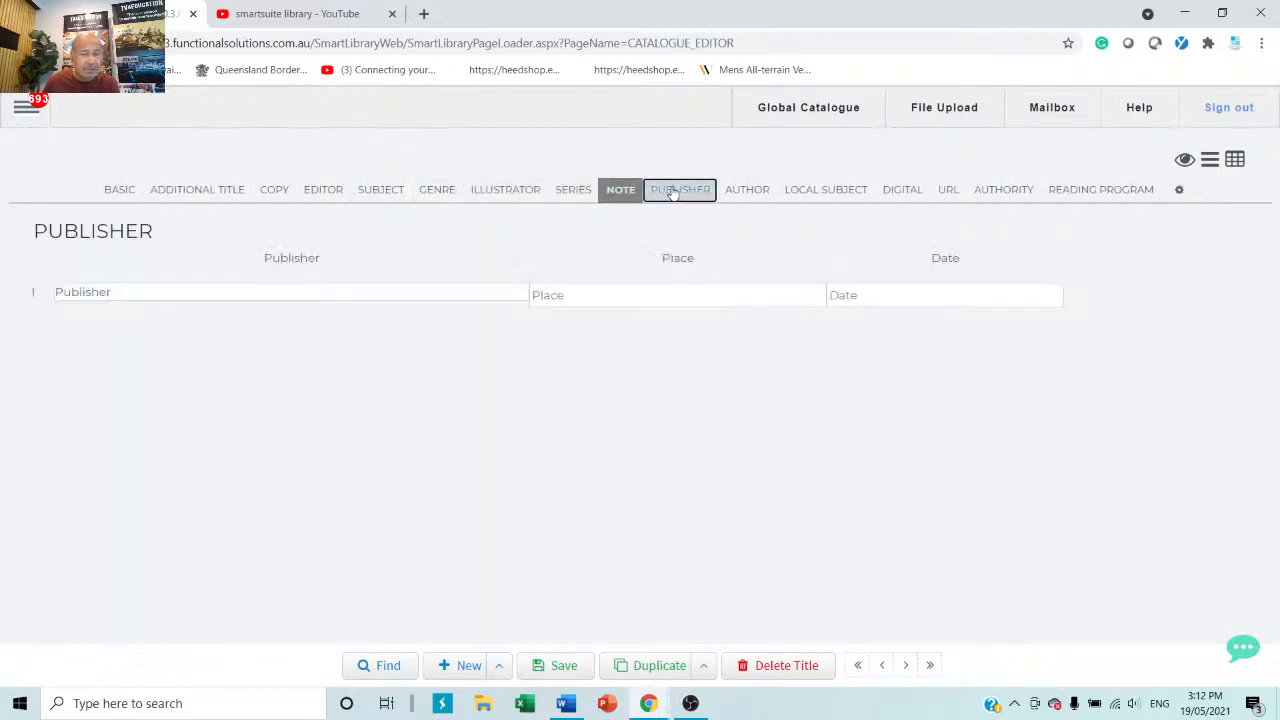
left_click(762, 196)
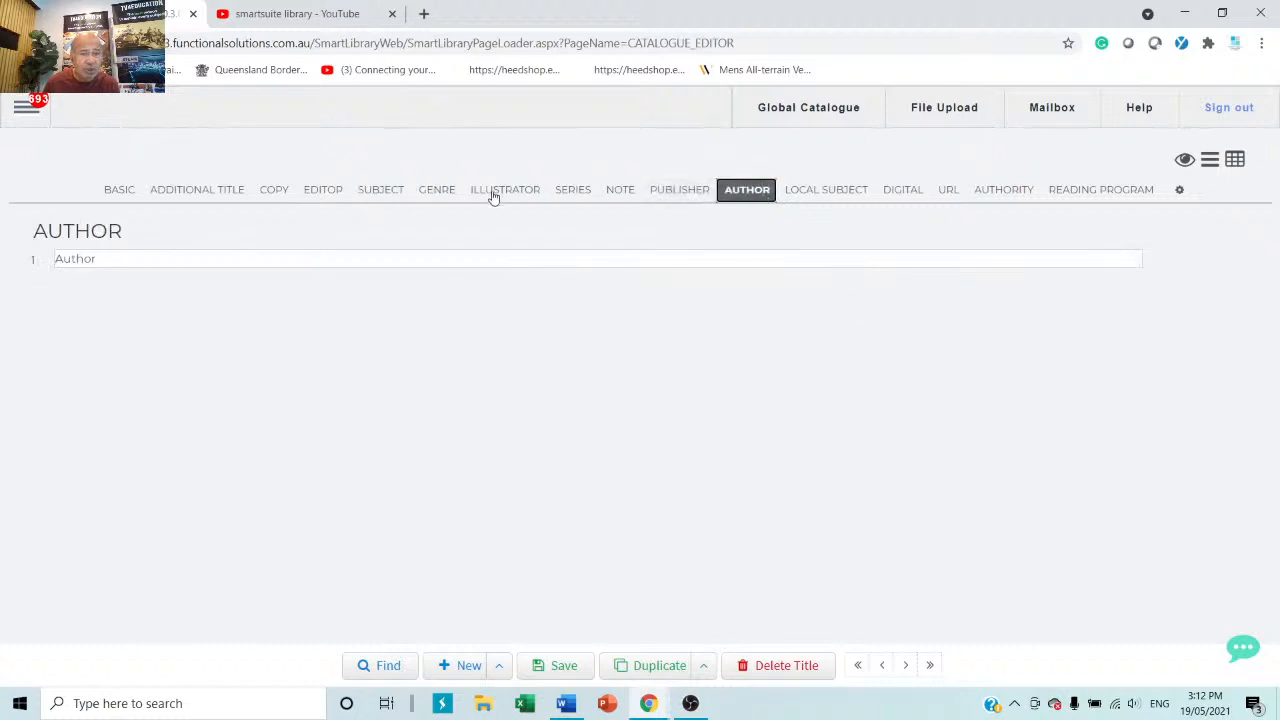
Rearrange the record sections so COPY sits between LOCAL SUBJECT and DIGITAL.
left_click(1179, 192)
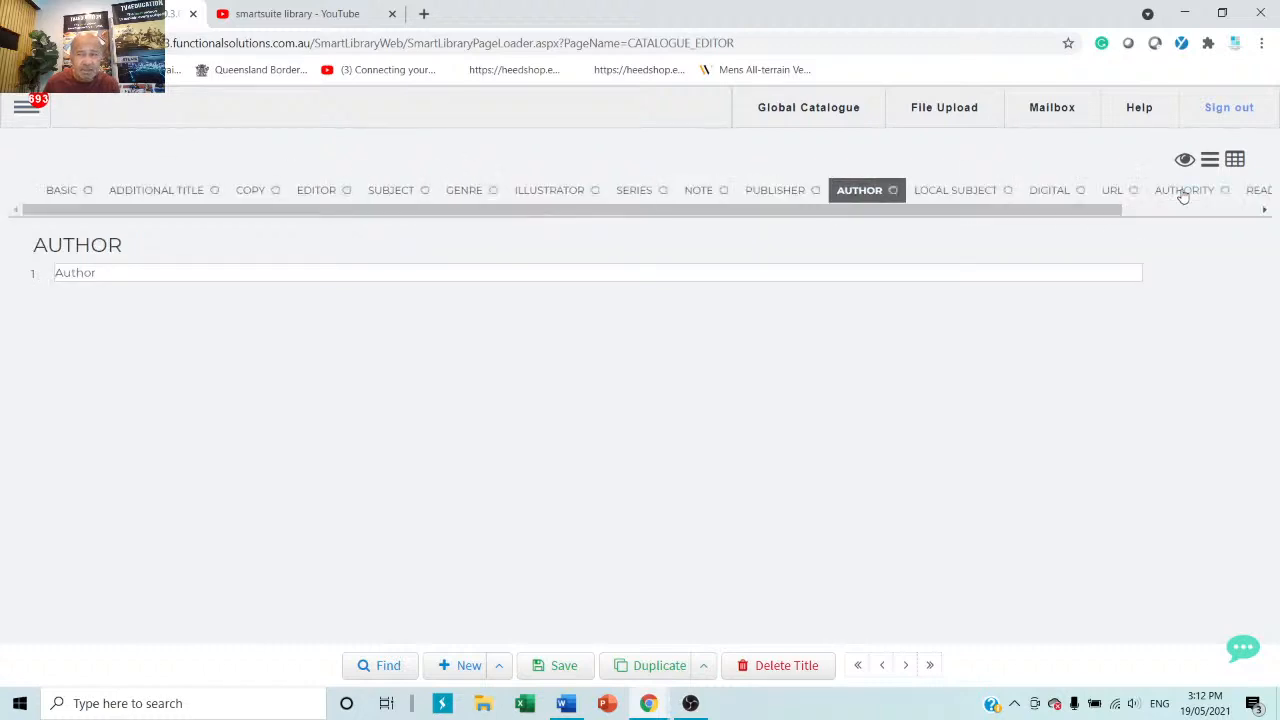
left_click_drag(1080, 218, 800, 202)
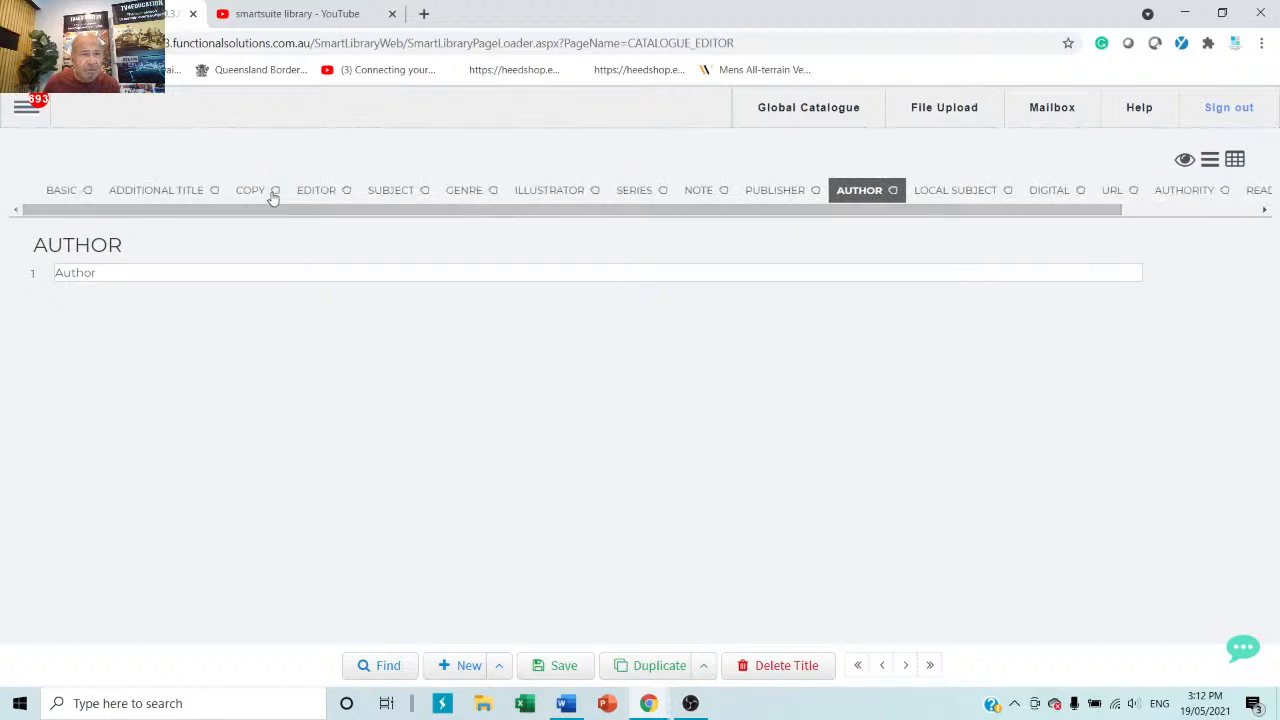
left_click_drag(272, 197, 590, 212)
left_click_drag(848, 248, 1007, 208)
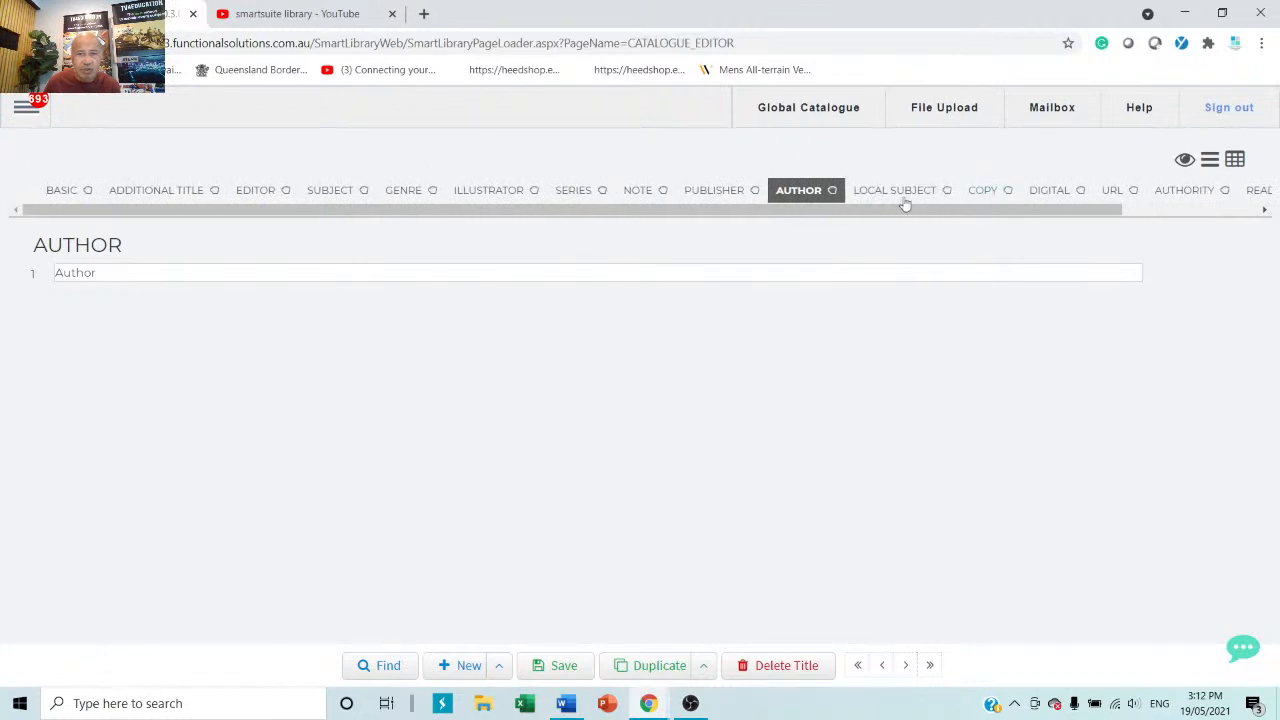
left_click_drag(900, 218, 1068, 228)
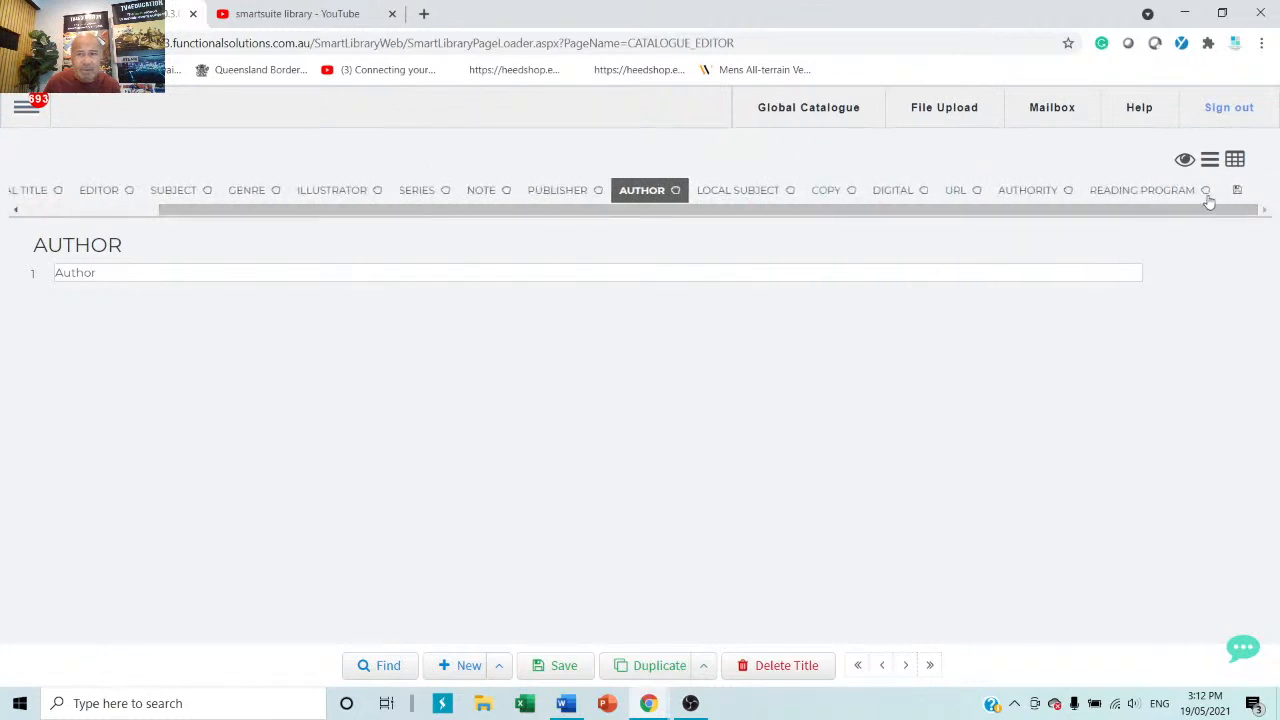
left_click(1236, 192)
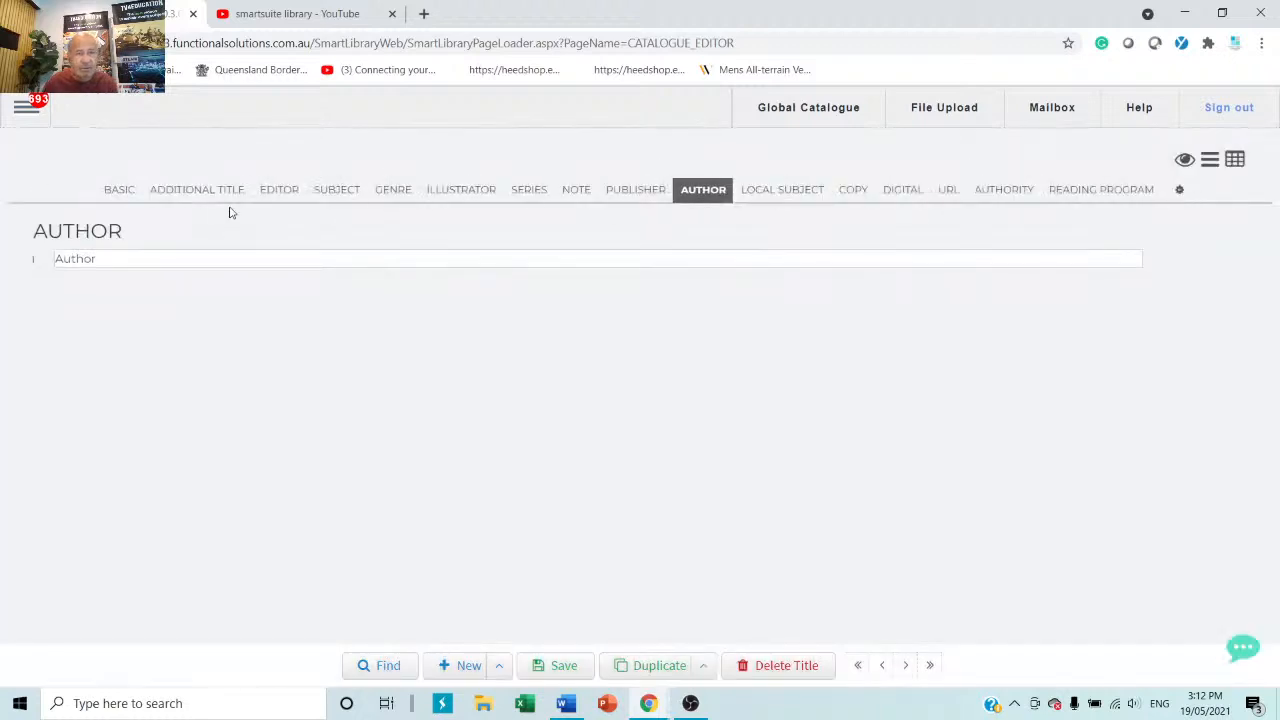
Return to BASIC, put the cursor in Title, and review the Editor, Additional Title, Subject and Genre sections.
left_click(108, 190)
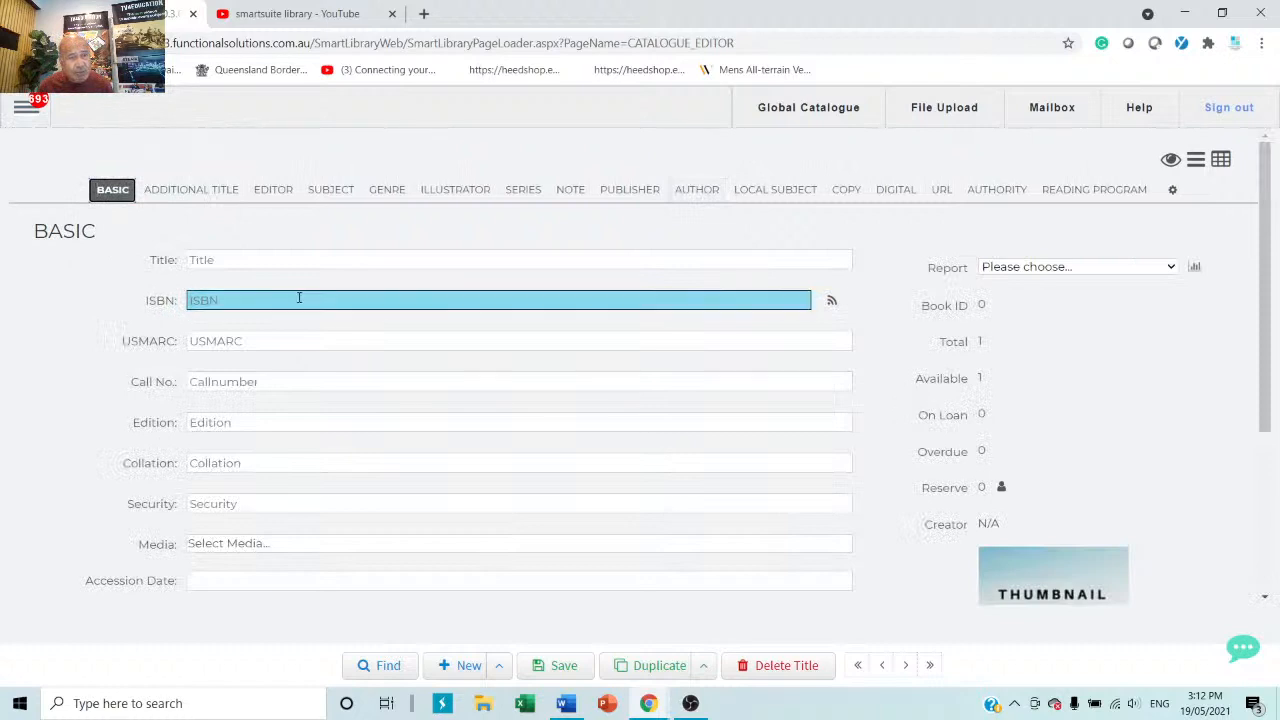
left_click(314, 259)
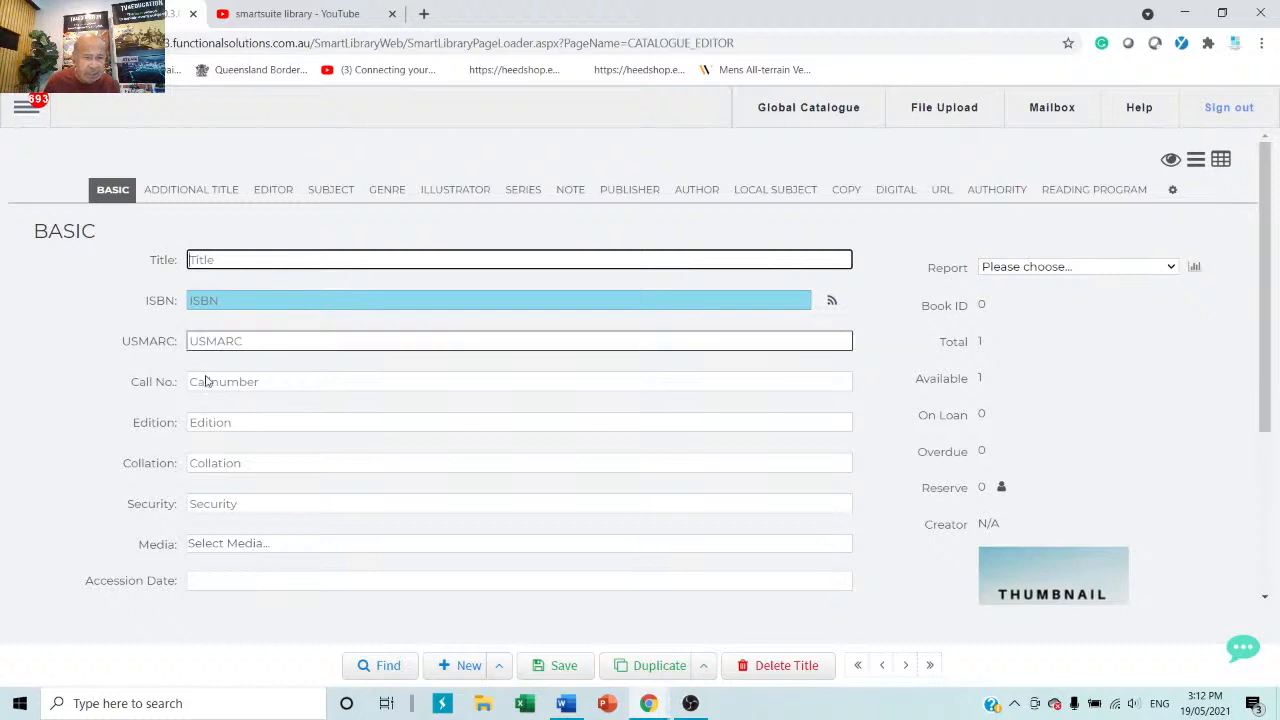
left_click(275, 190)
left_click(201, 192)
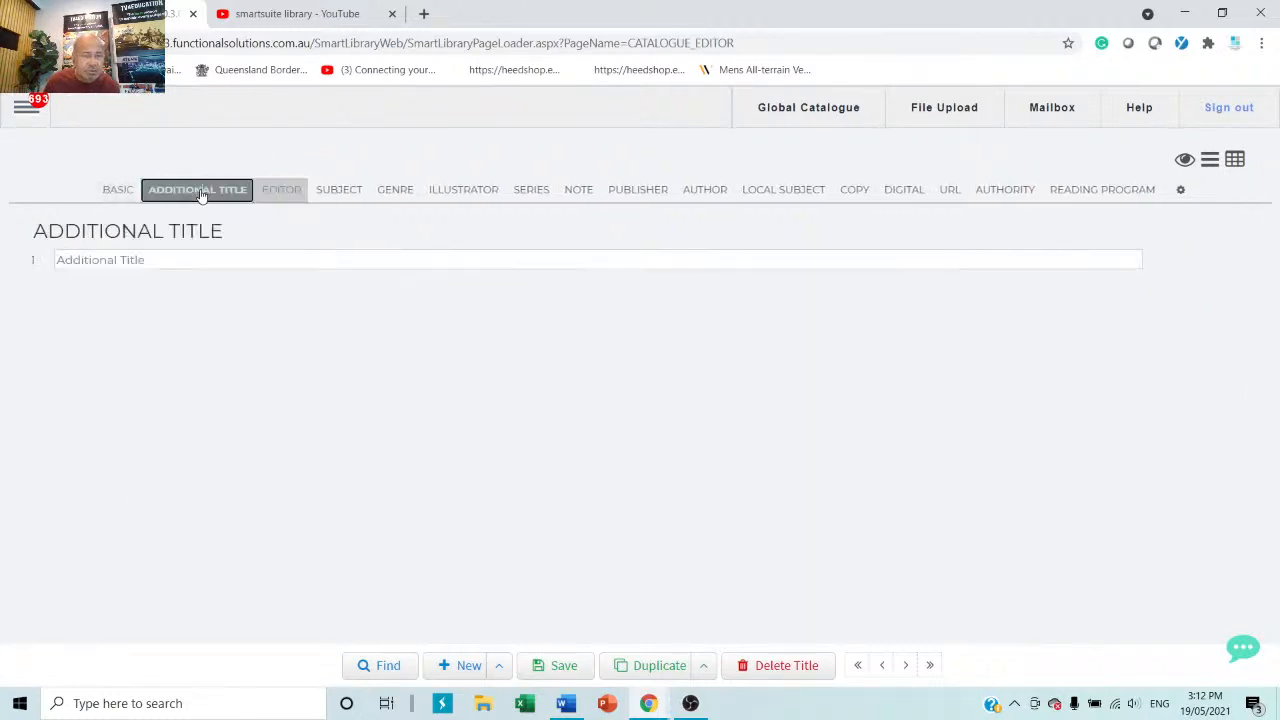
left_click(335, 191)
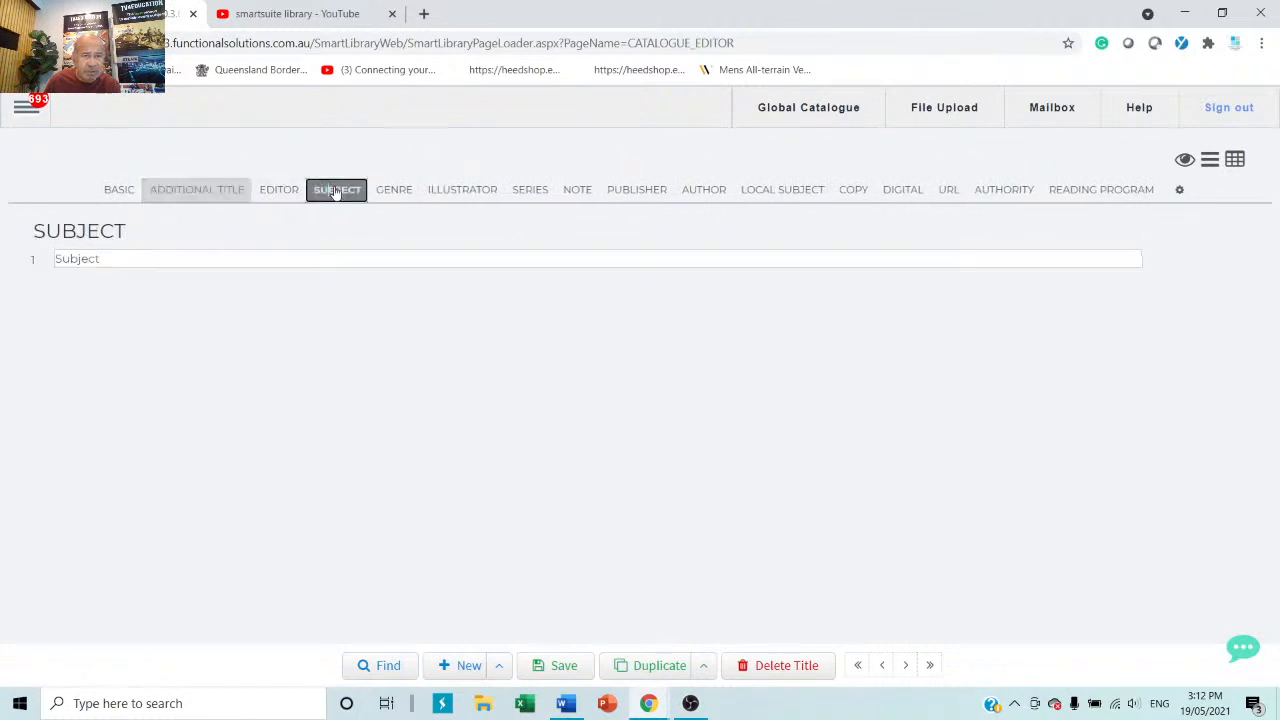
left_click(390, 194)
left_click(120, 192)
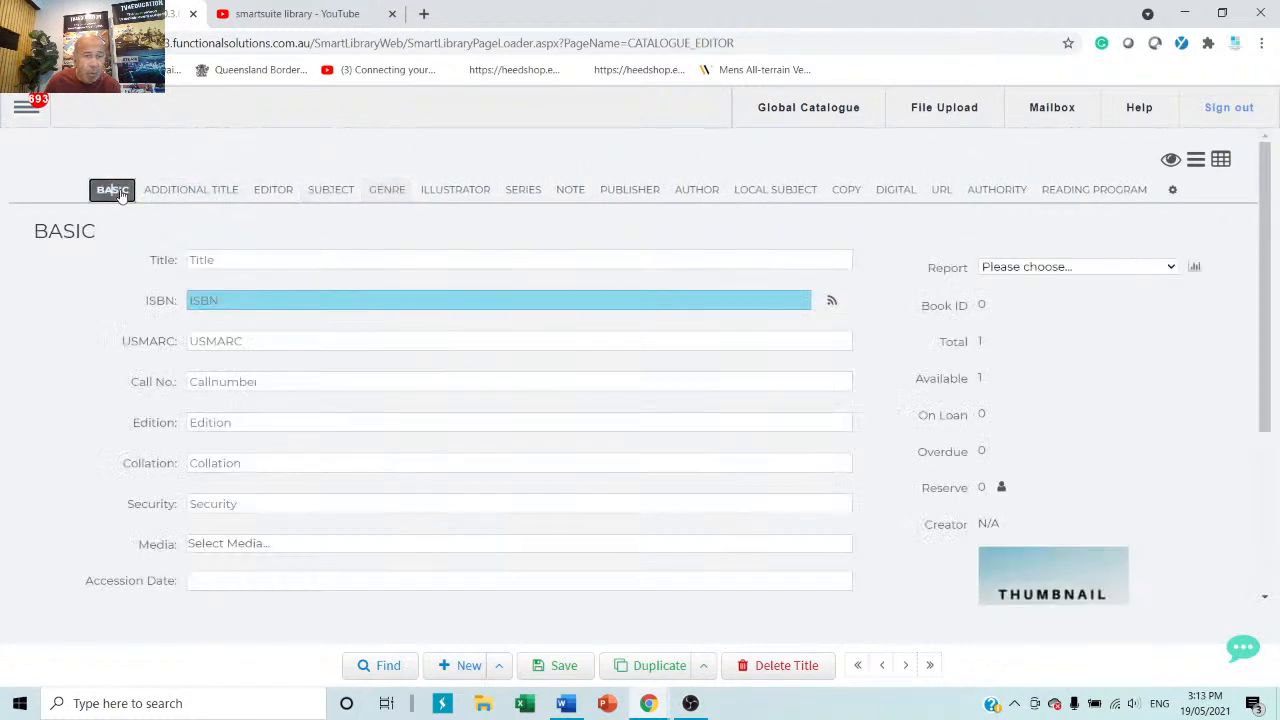
right_click(253, 305)
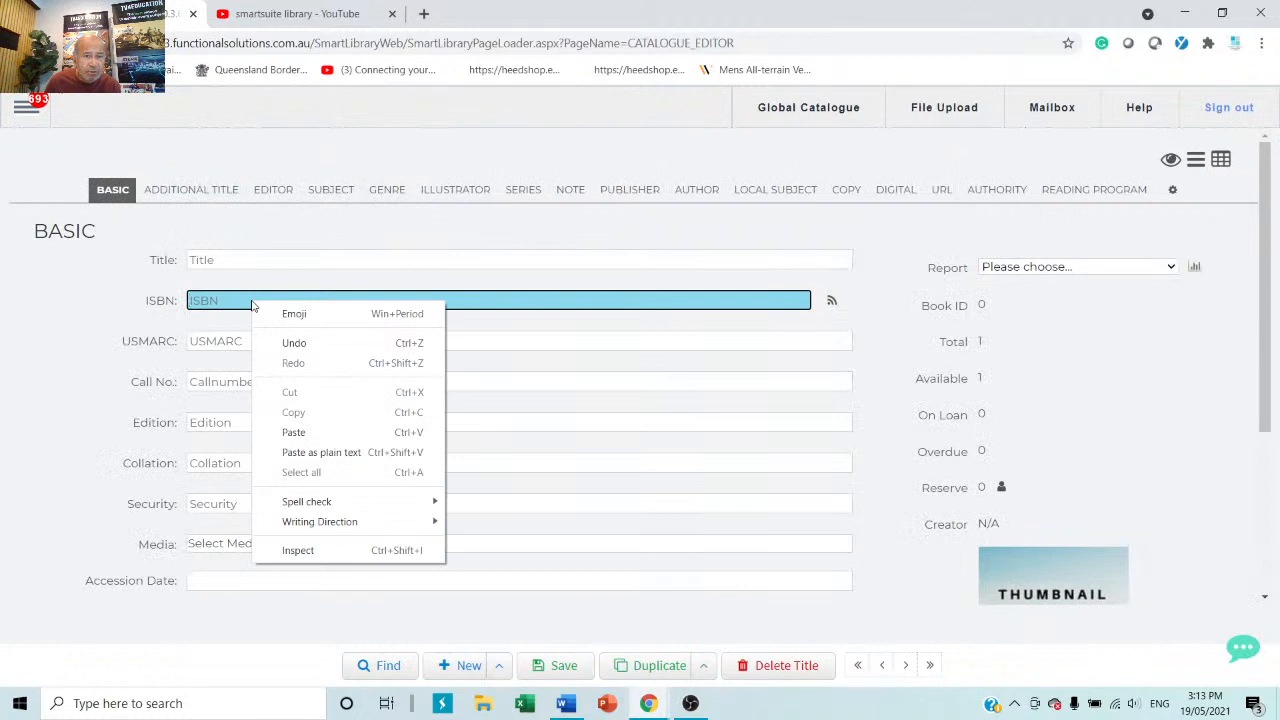
left_click(296, 432)
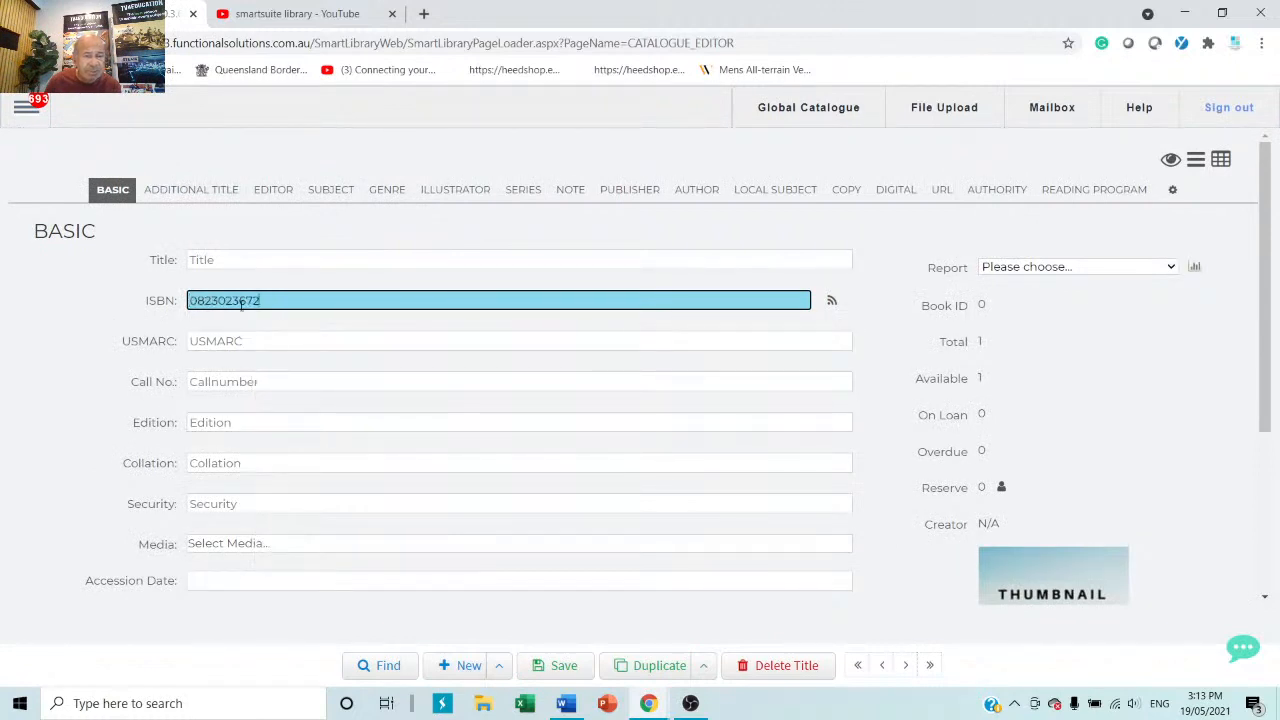
left_click(833, 304)
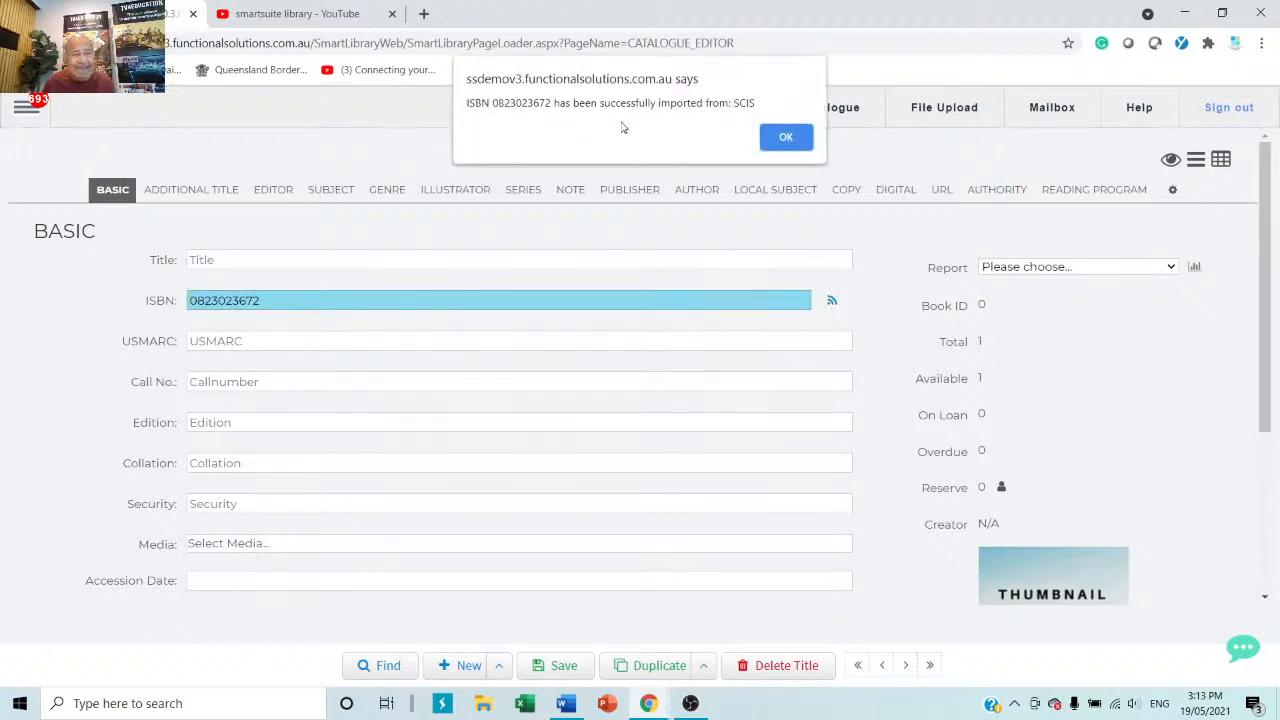
left_click(786, 139)
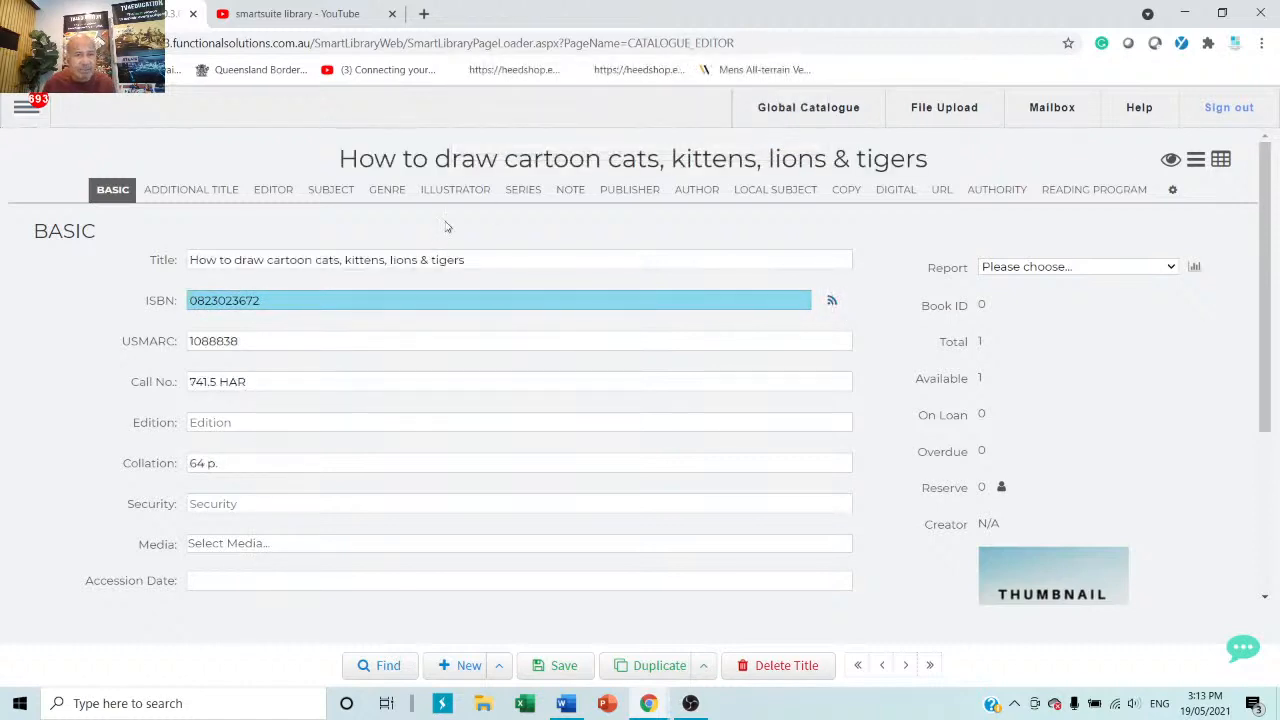
Review the imported additional title, editor, subjects, genre, illustrator and series, ending on BASIC.
left_click(196, 195)
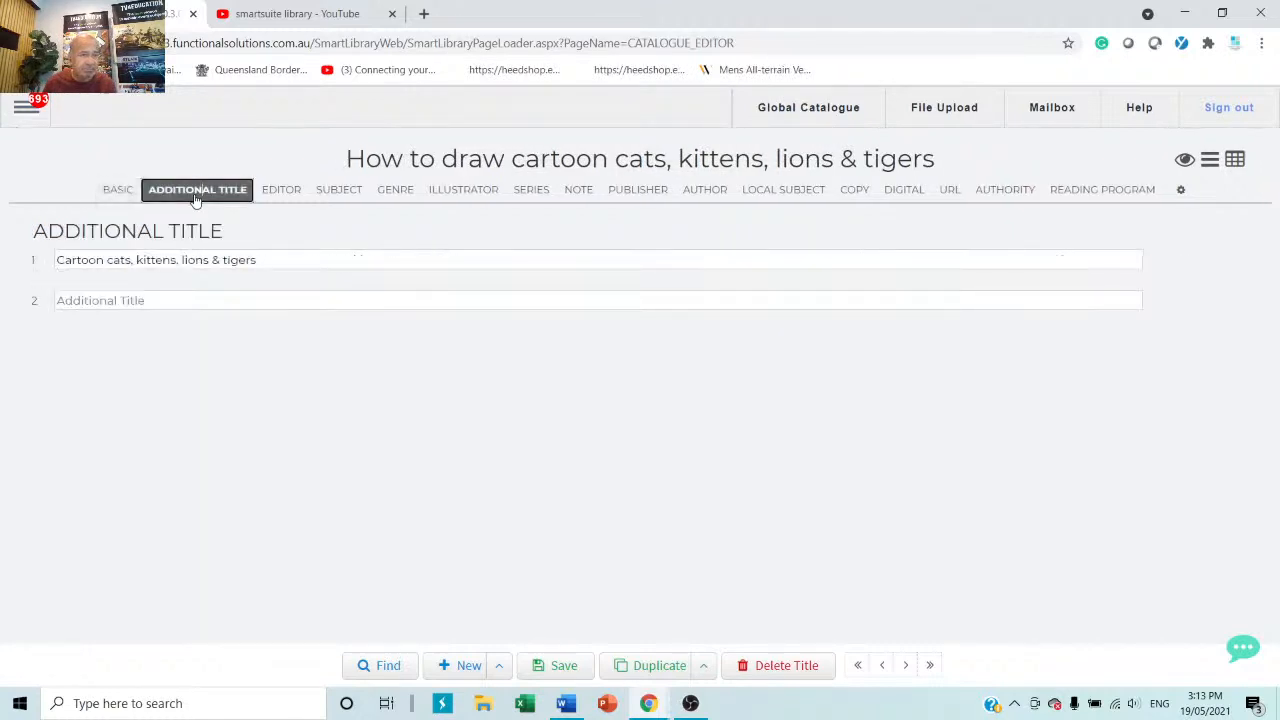
left_click(116, 190)
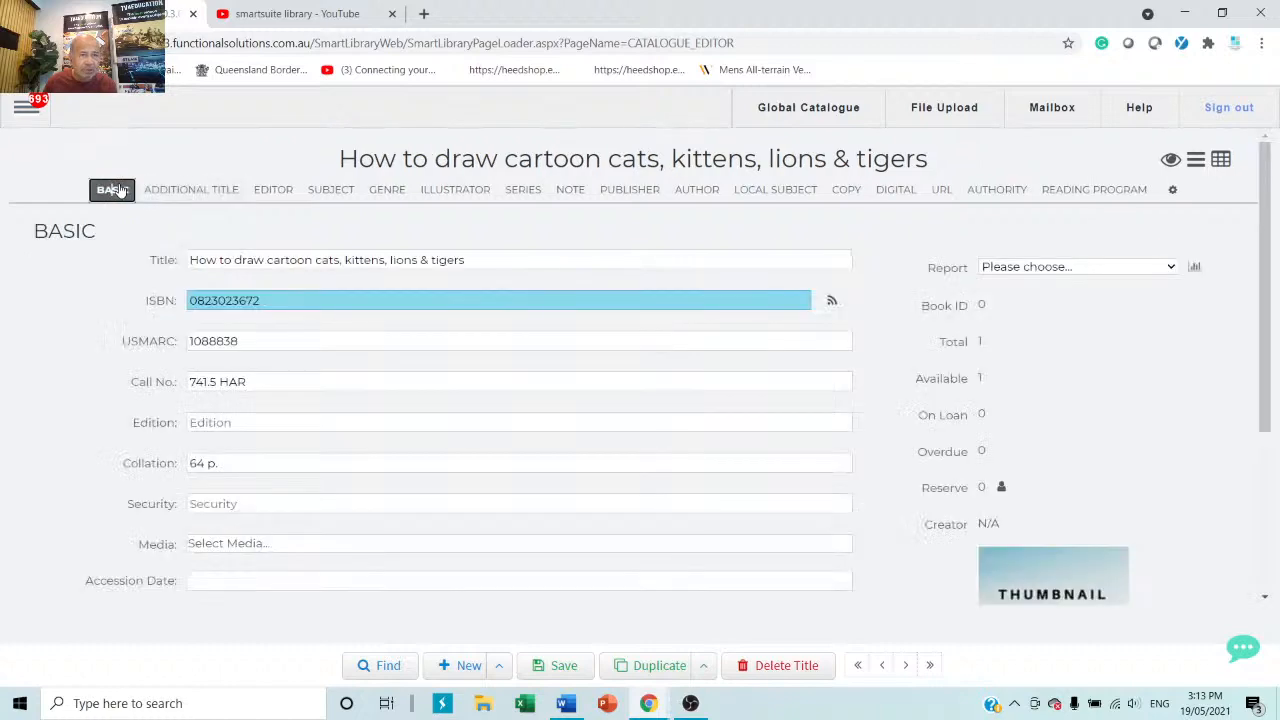
left_click(193, 195)
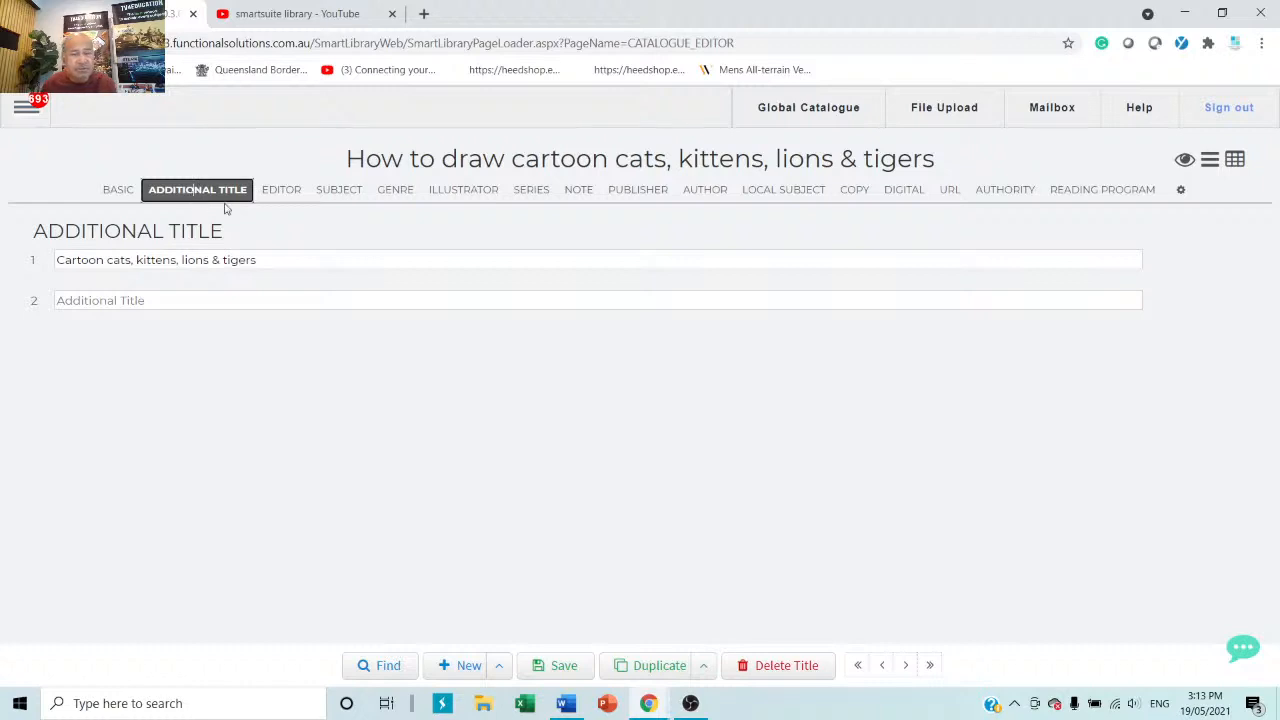
left_click(277, 193)
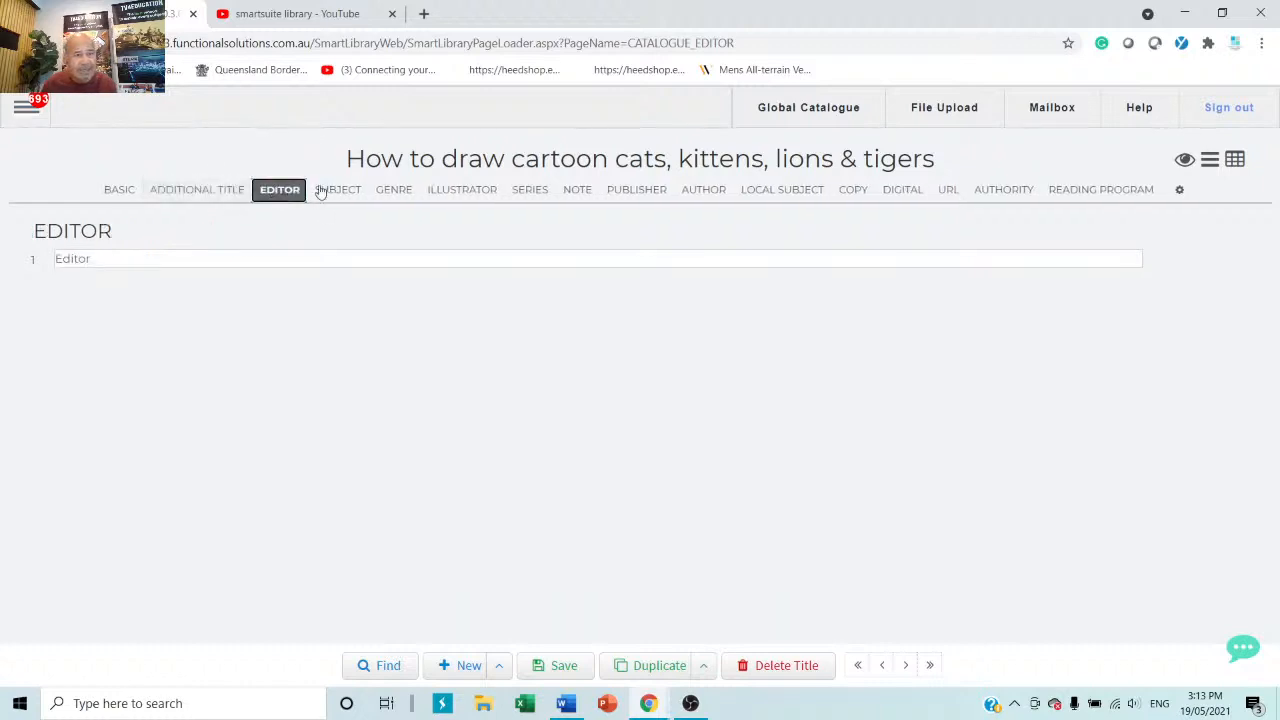
left_click(352, 192)
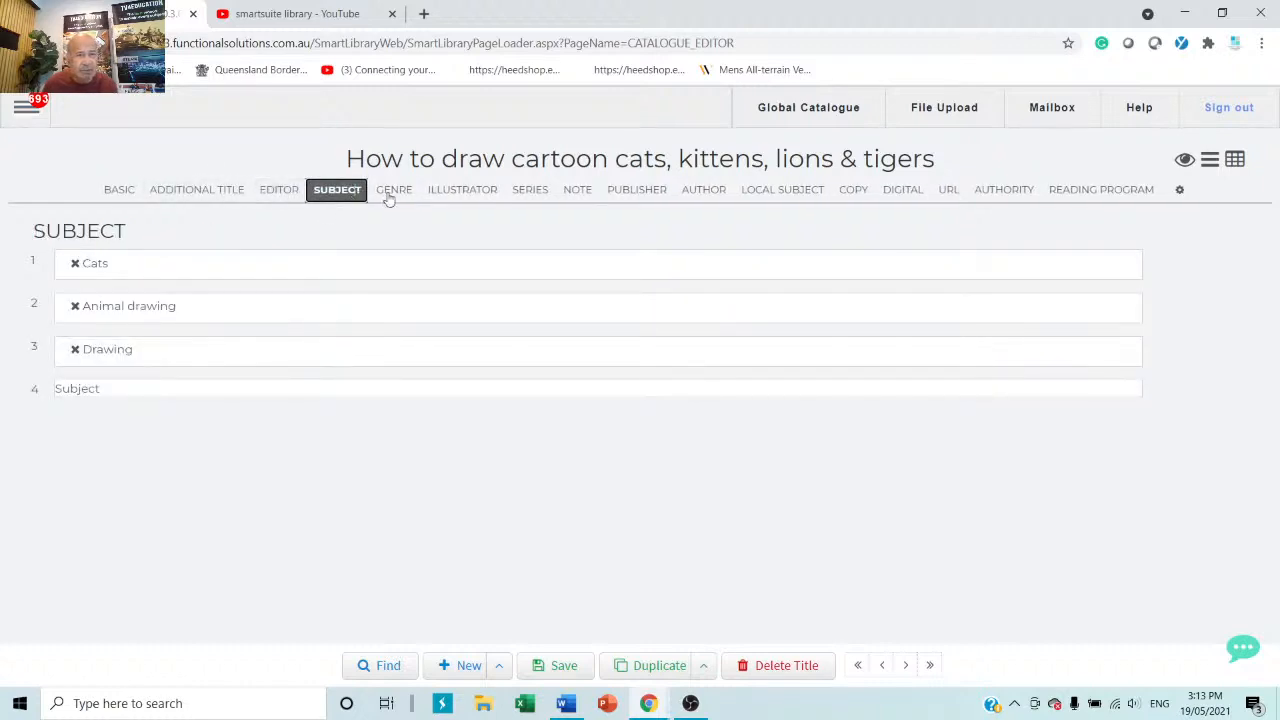
left_click(390, 193)
left_click(460, 193)
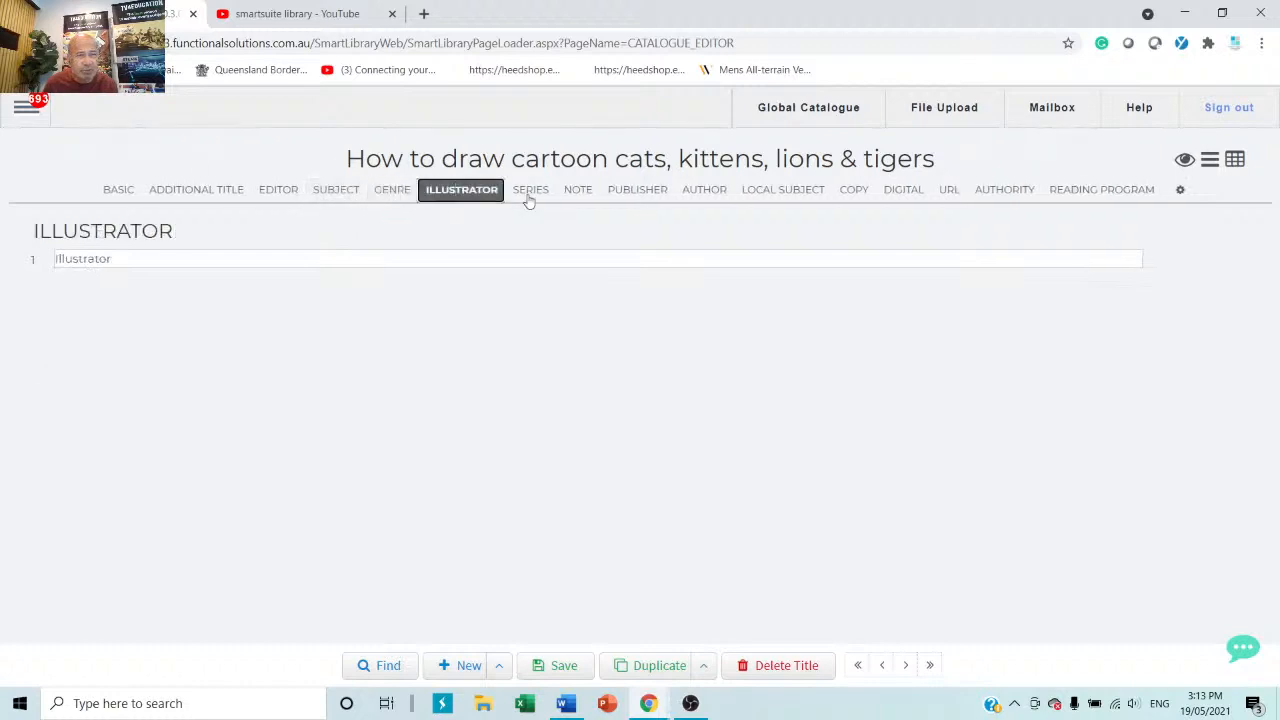
left_click(528, 192)
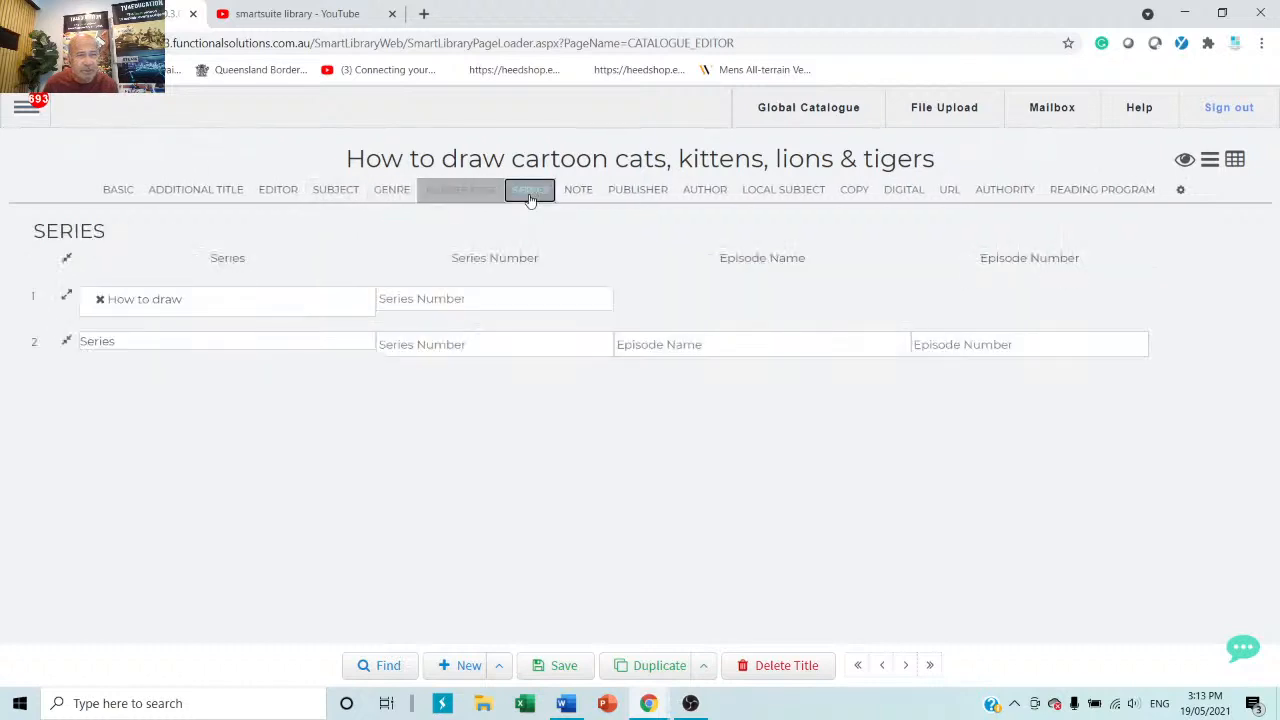
left_click(123, 191)
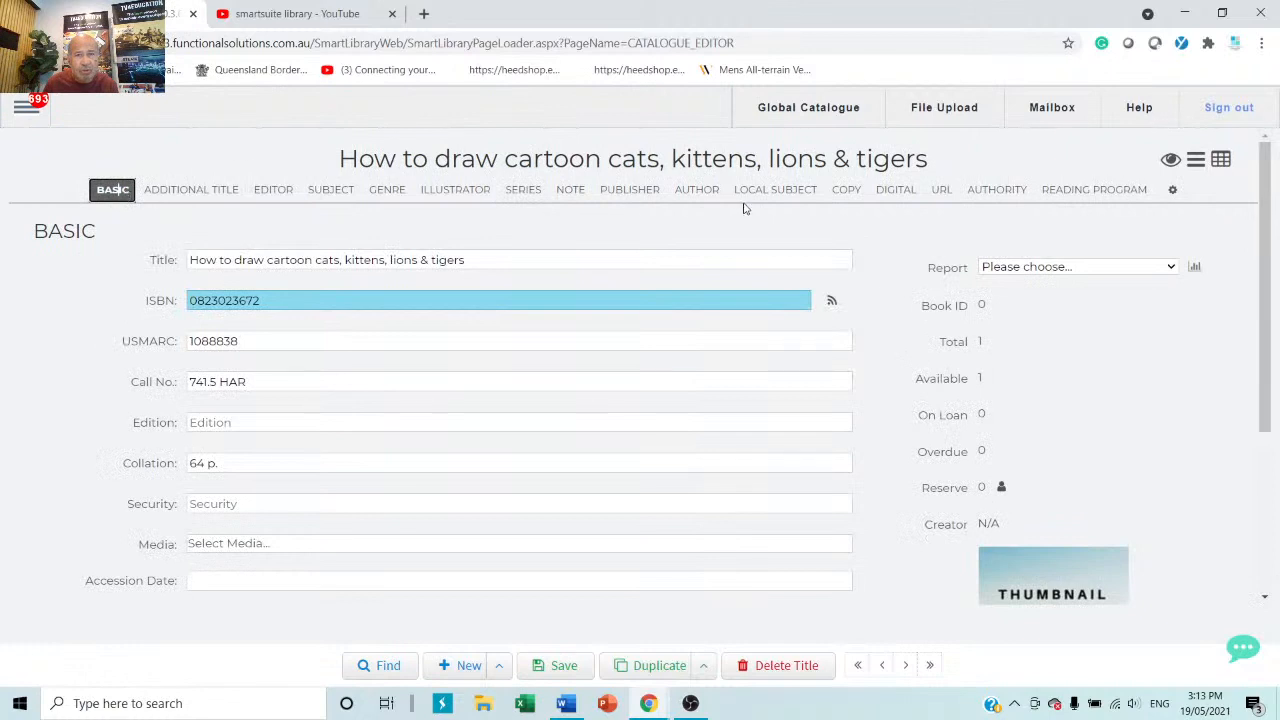
Add copy 1 with barcode rty567567grthg, attempt to save, dismiss the Media-blank alert, and return to BASIC.
left_click(850, 191)
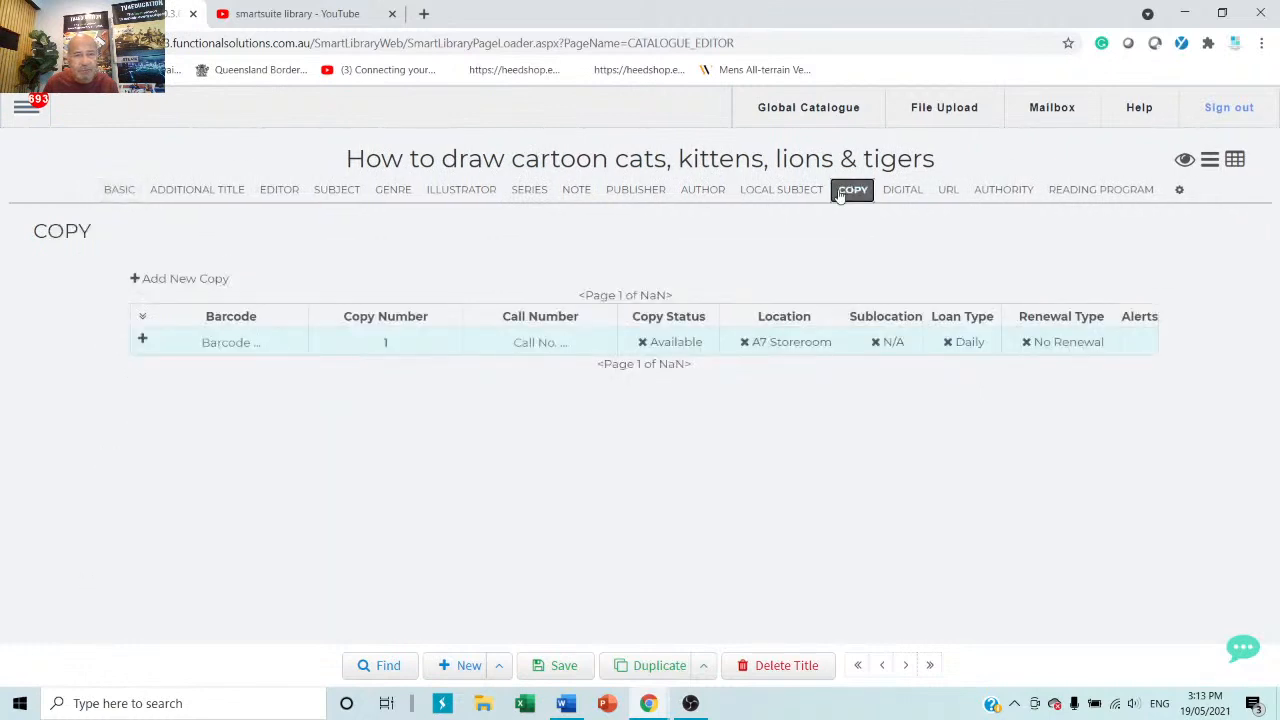
left_click(222, 337)
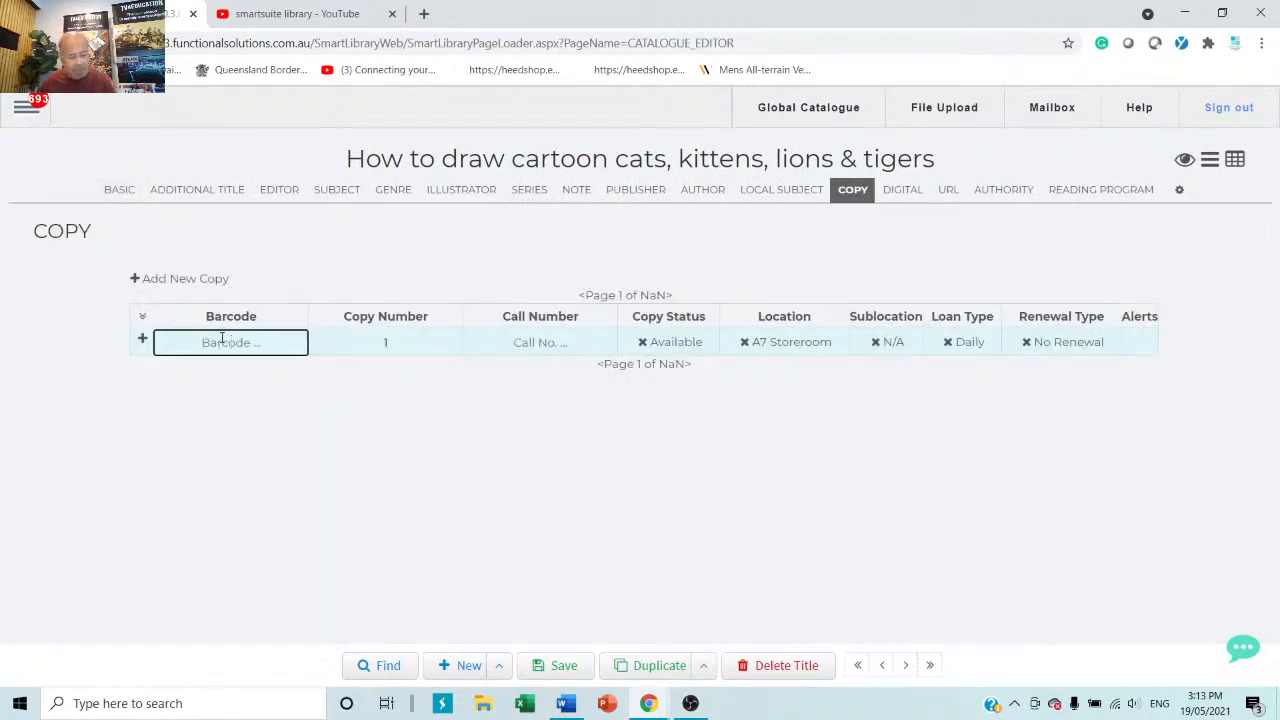
type("rty567567grthg")
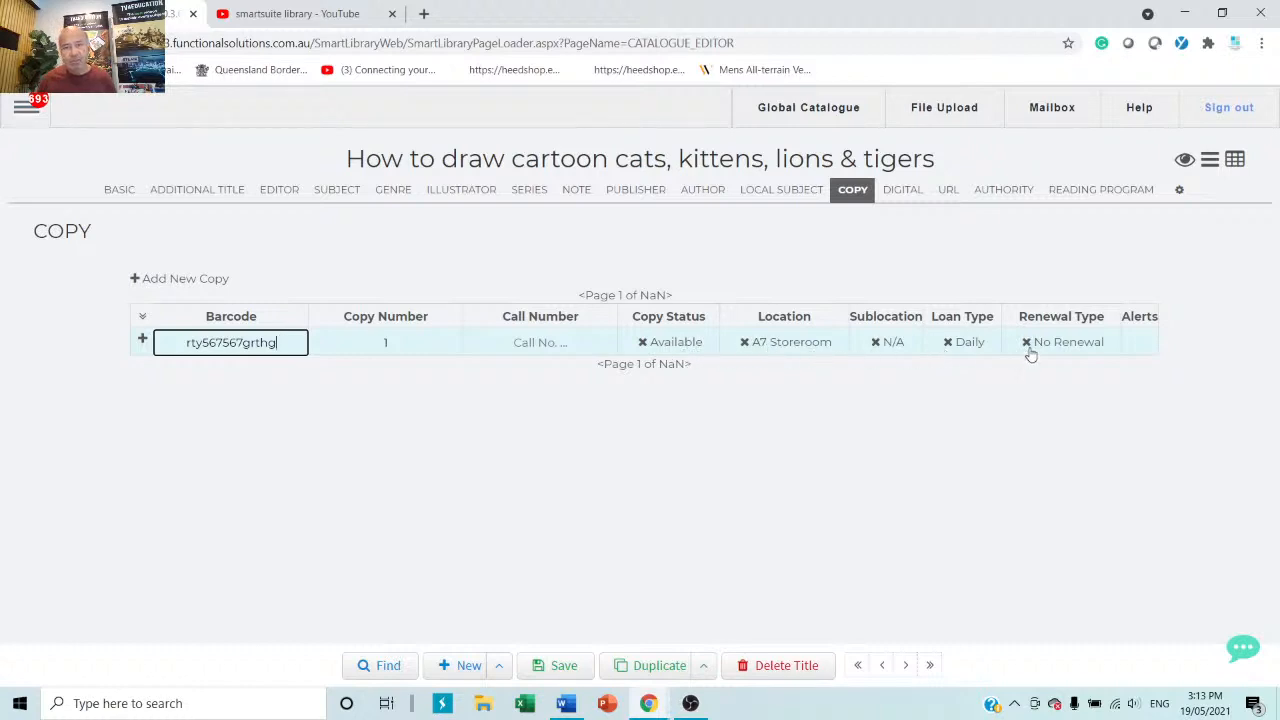
left_click(569, 668)
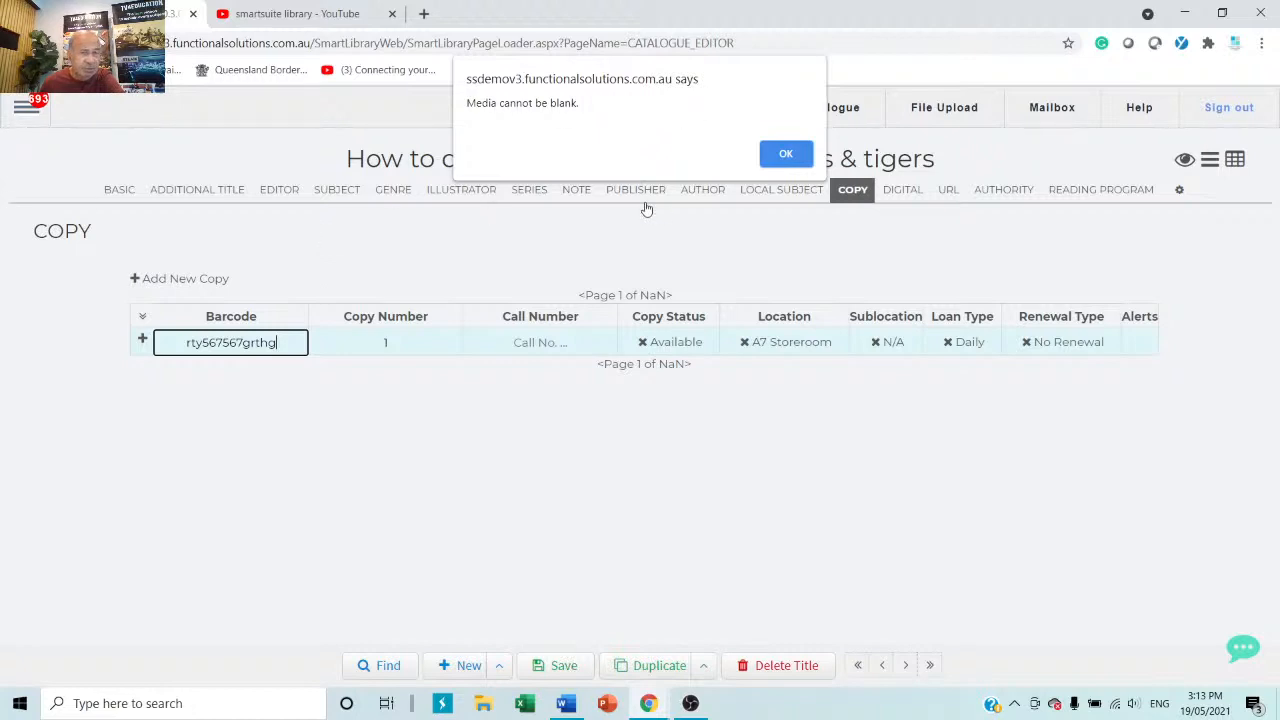
left_click(786, 155)
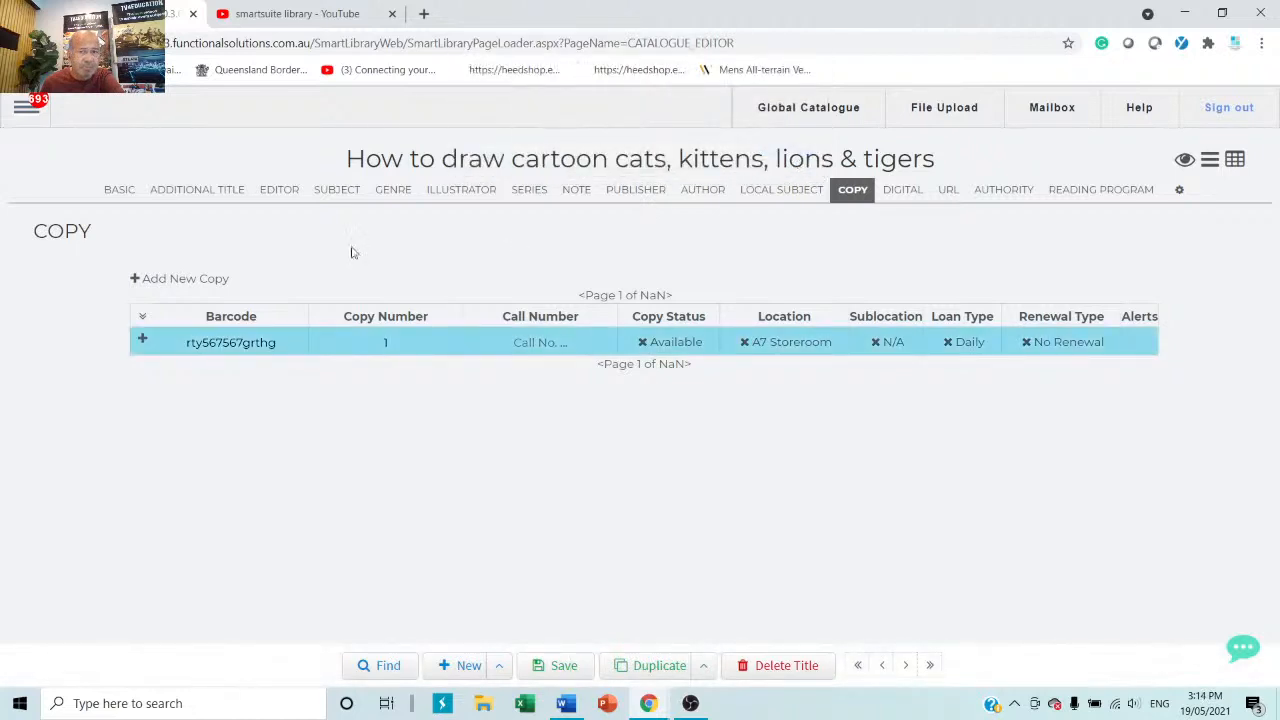
left_click(120, 192)
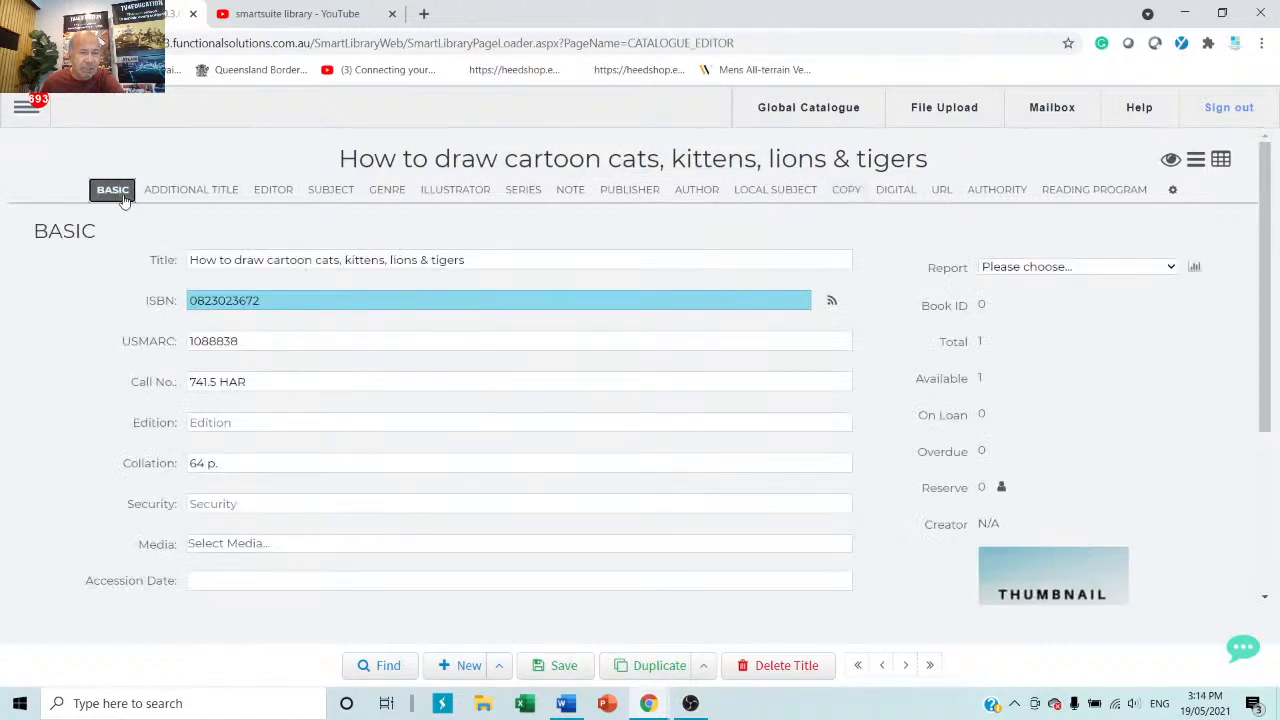
Set Media to Book and save the record as Book ID 23069.
left_click(278, 553)
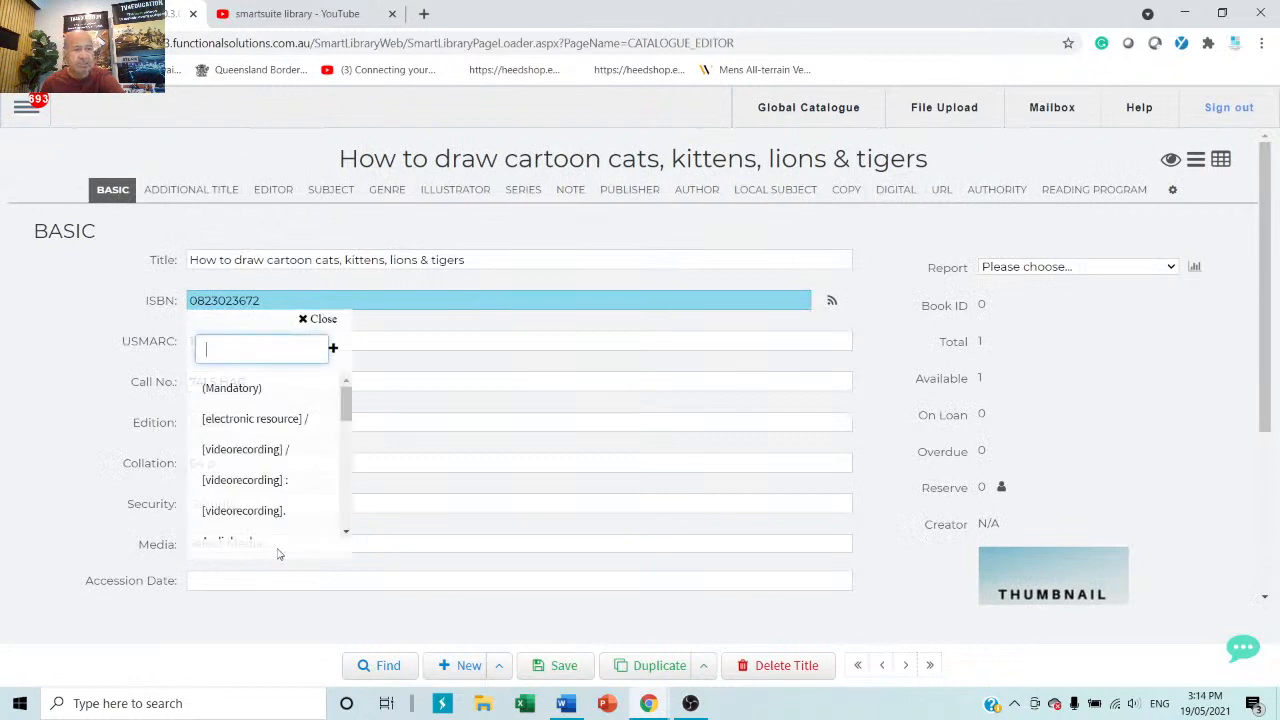
type("book")
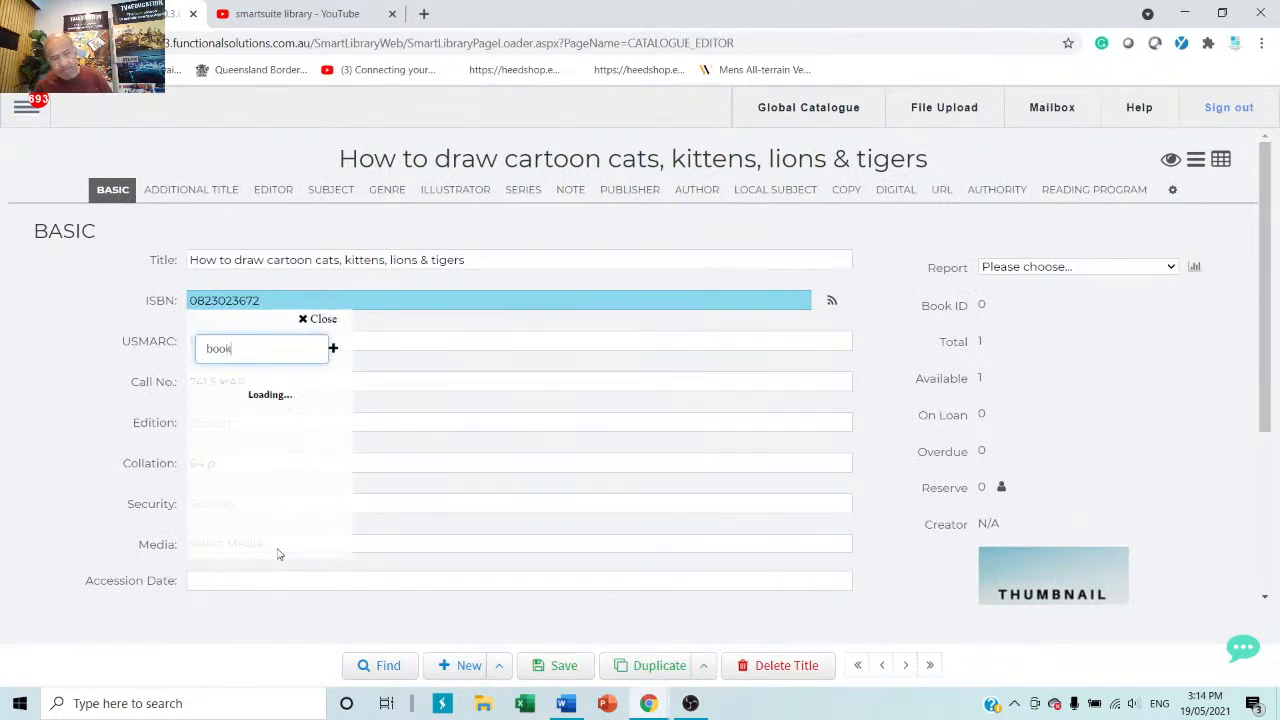
left_click(206, 388)
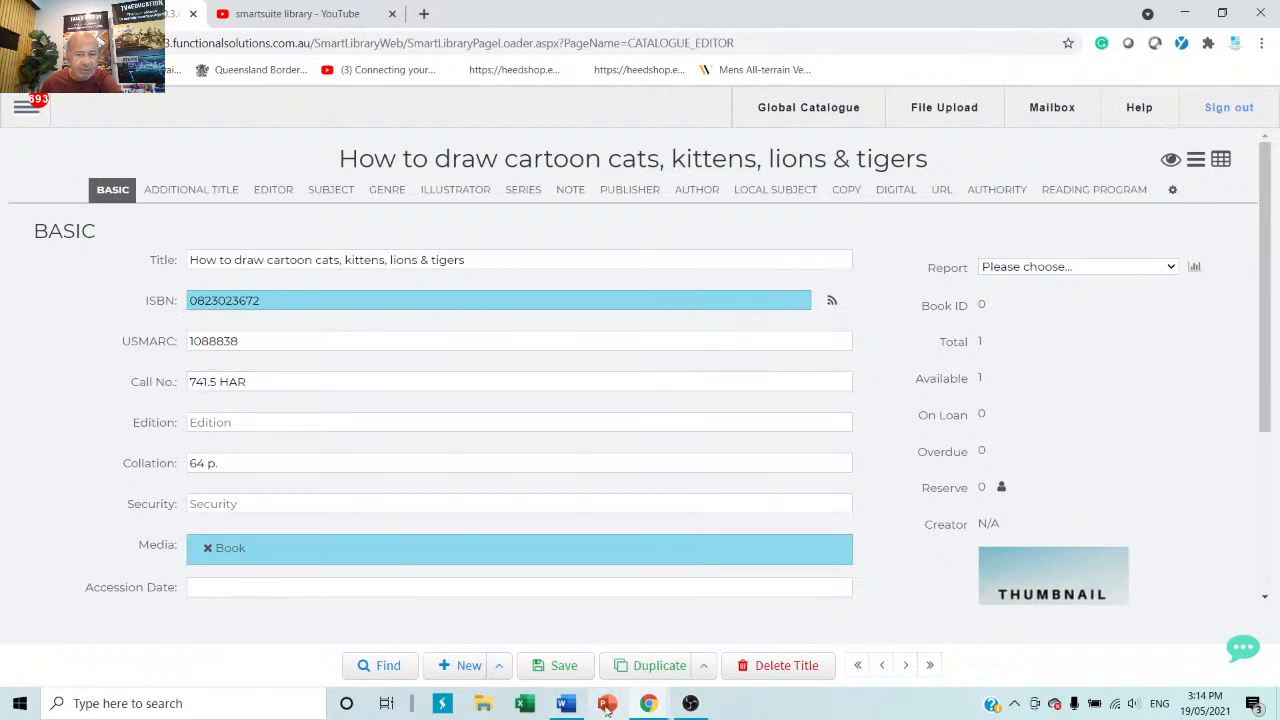
left_click(564, 667)
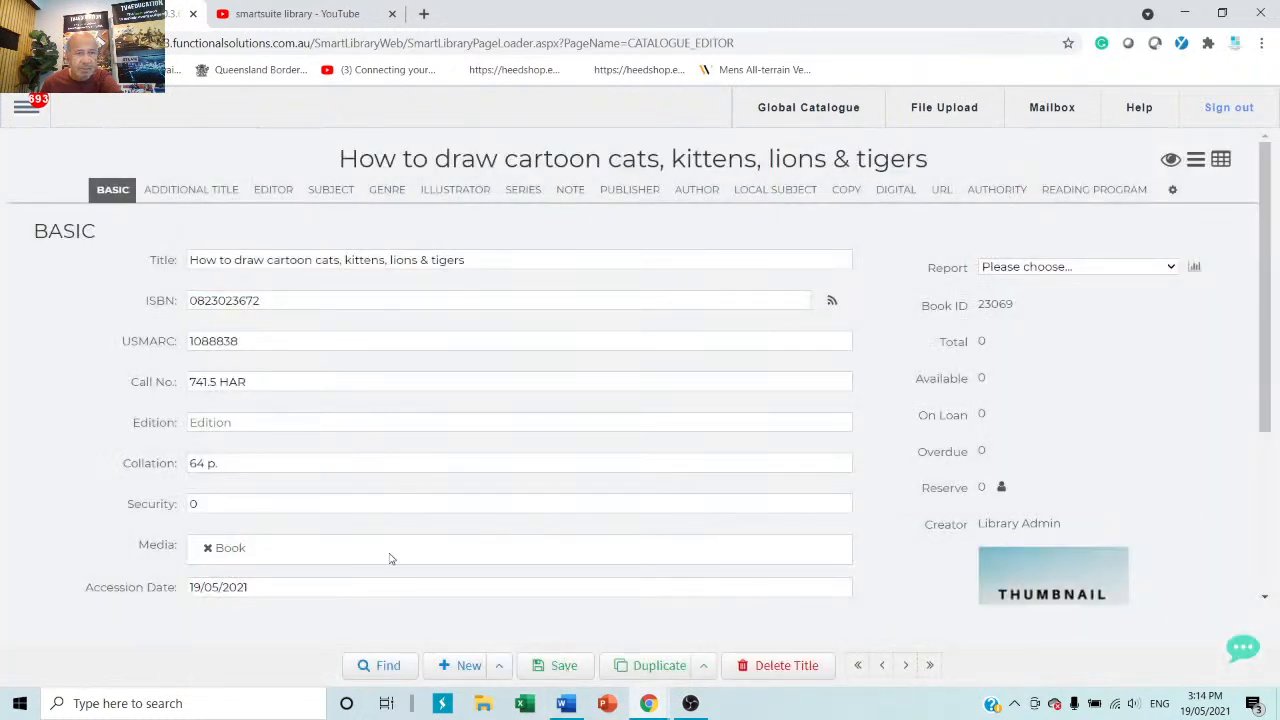
Select the whole title text, then show the title's copy list.
left_click(506, 259)
left_click_drag(506, 259, 137, 261)
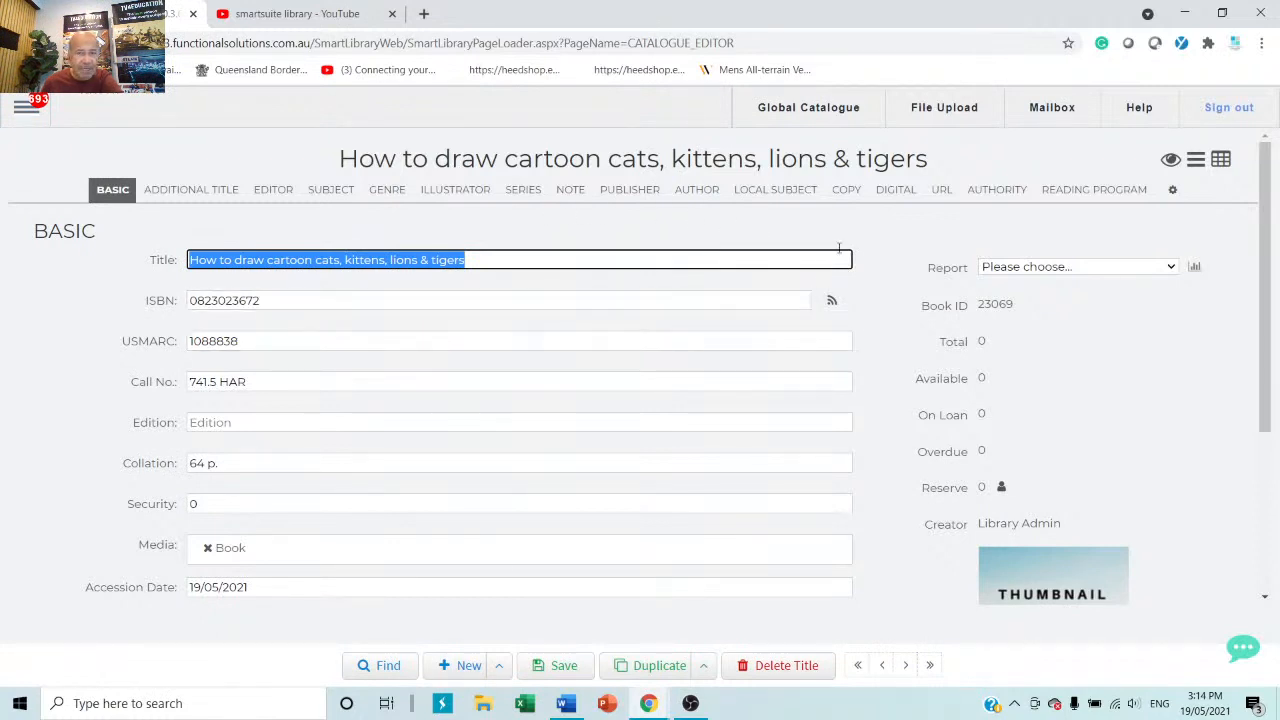
left_click(842, 191)
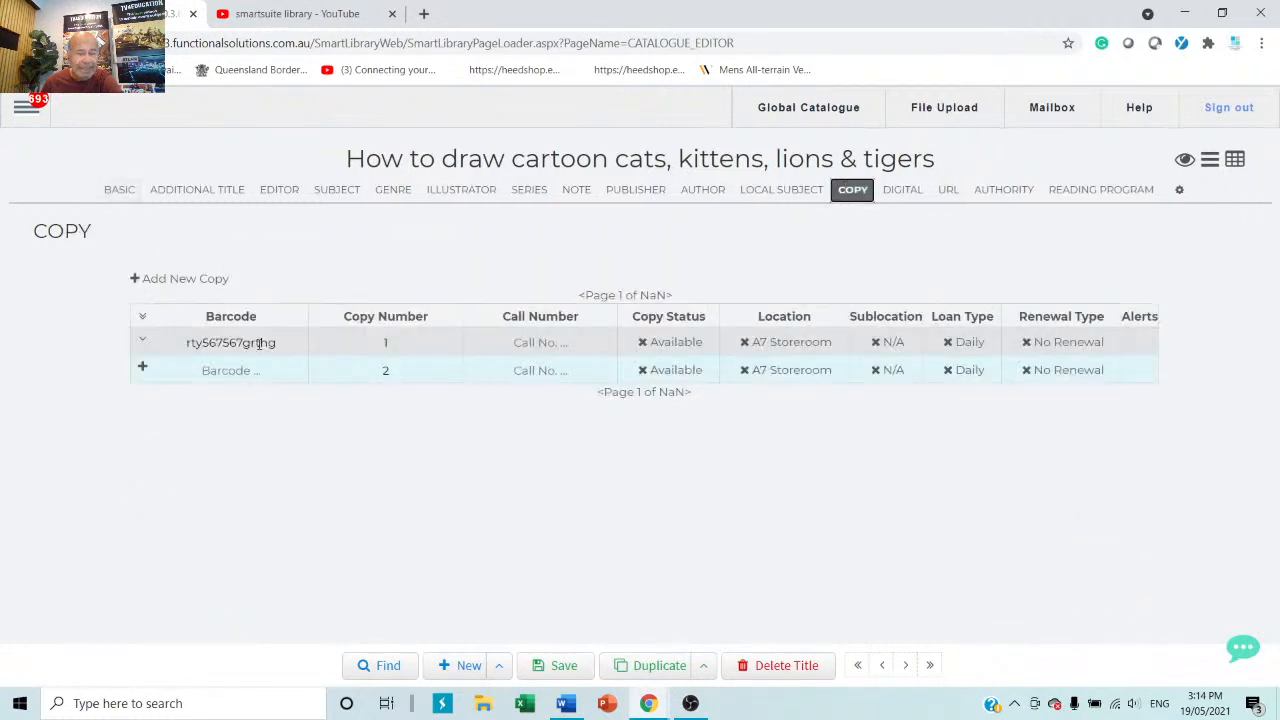
Expand copy 1 to view its Assets and Maintenance details, closing each, then return to BASIC.
left_click(145, 343)
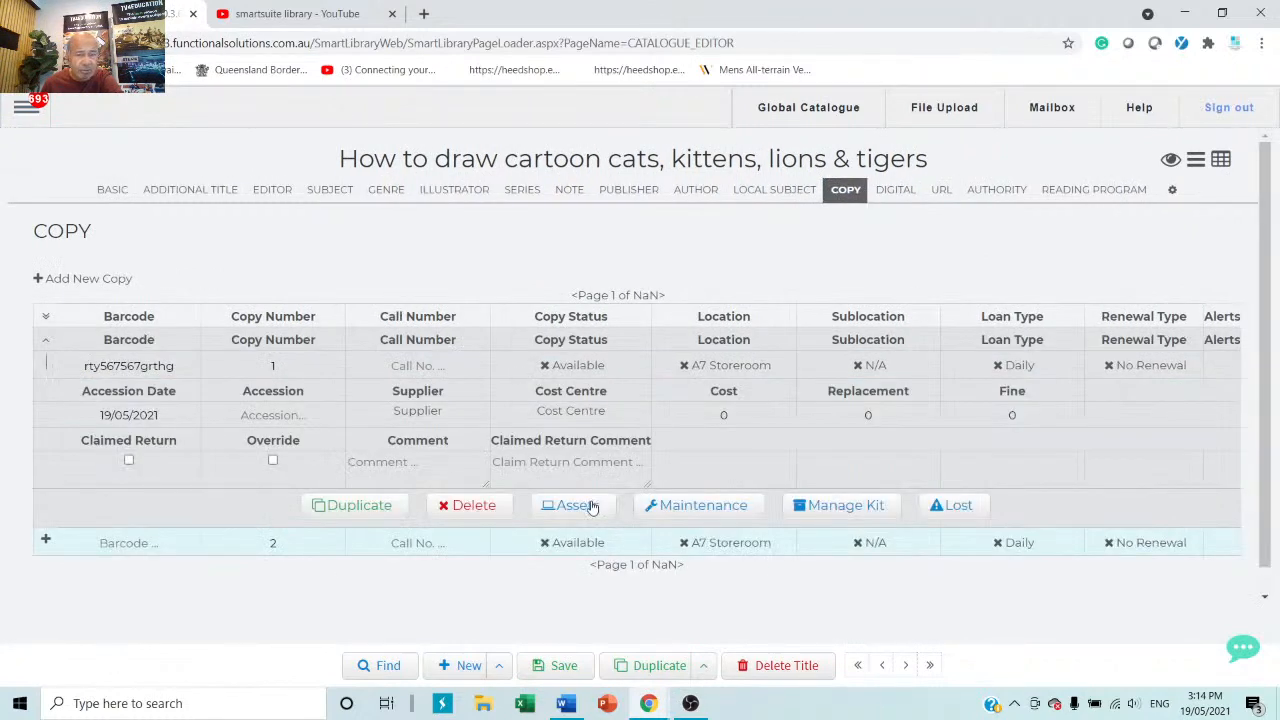
left_click(592, 507)
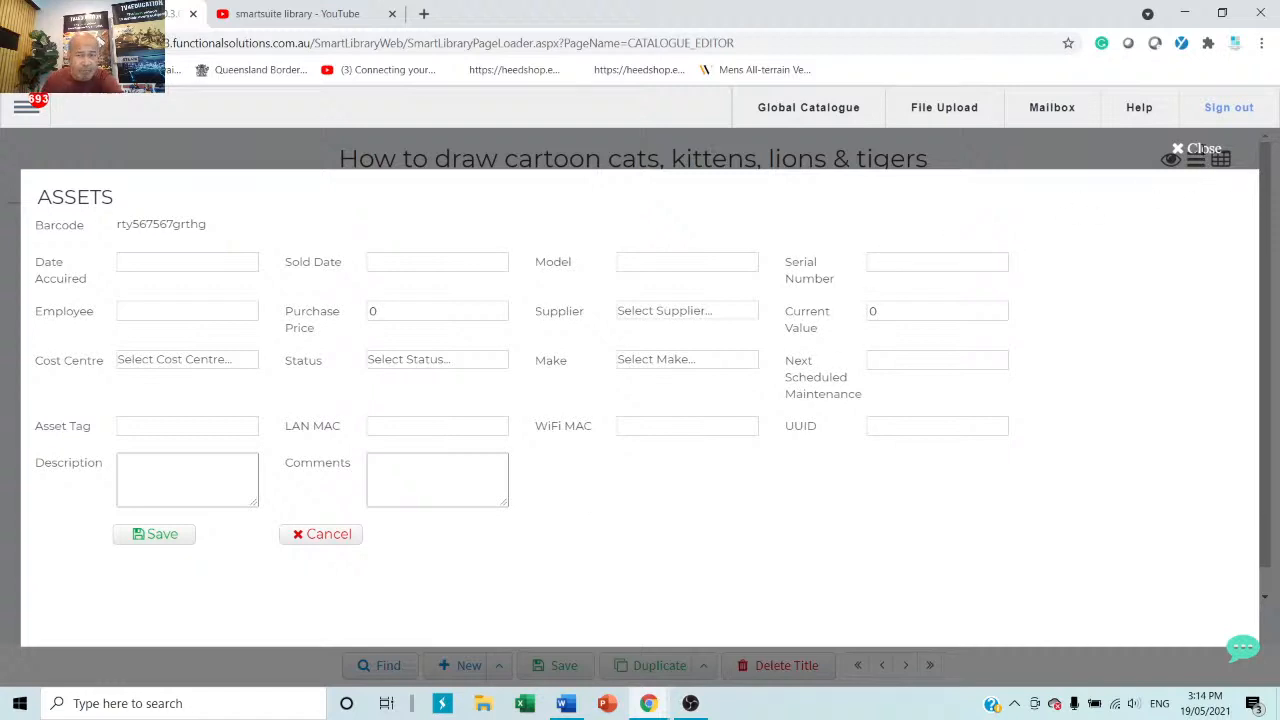
left_click(1203, 150)
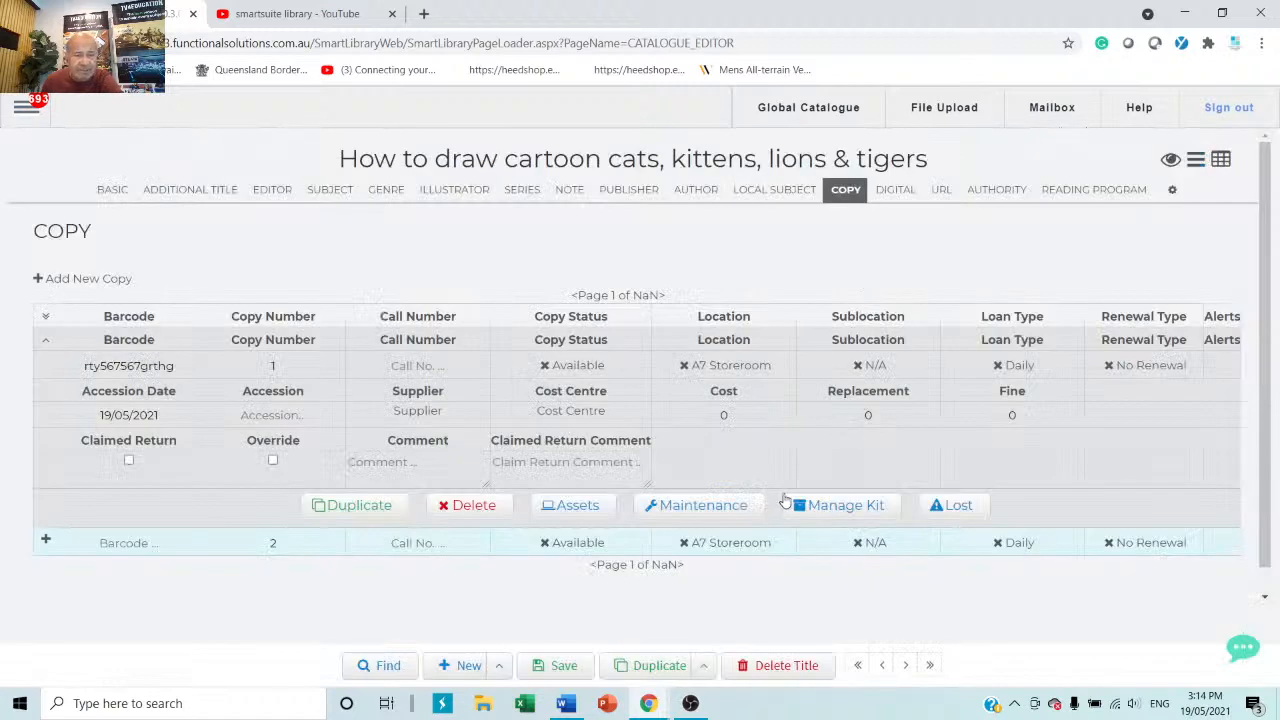
left_click(710, 507)
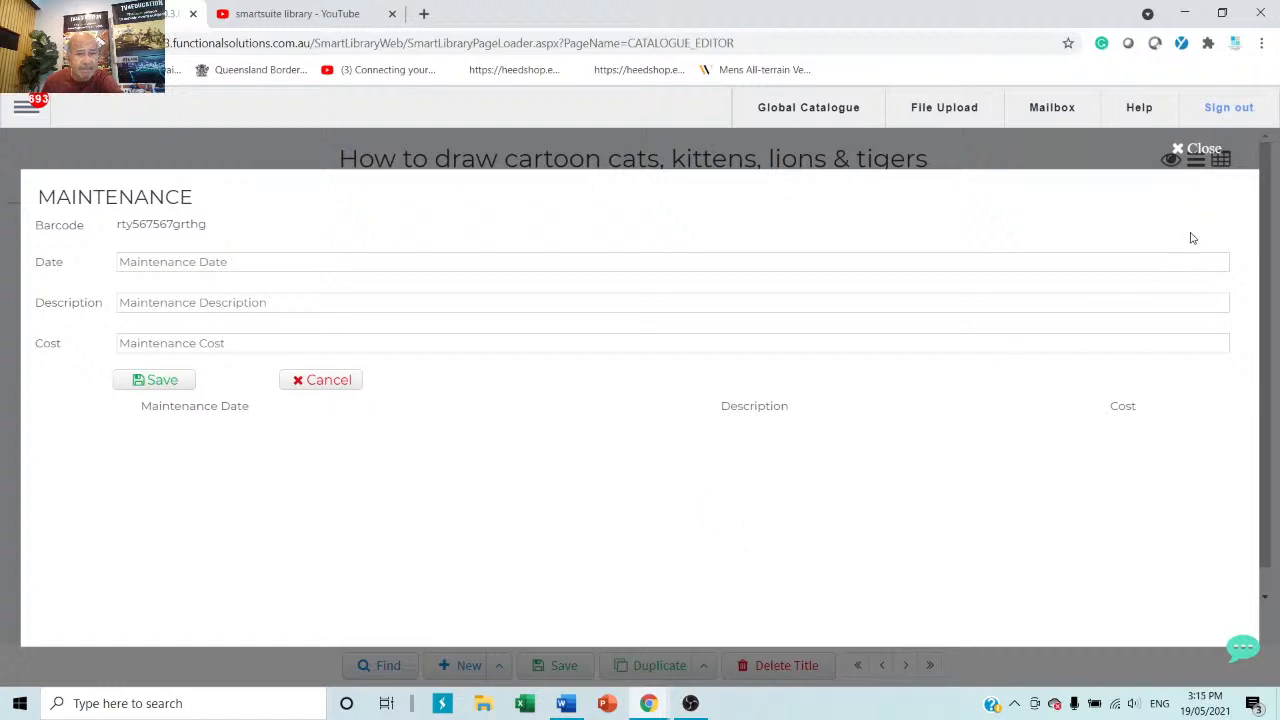
left_click(1199, 150)
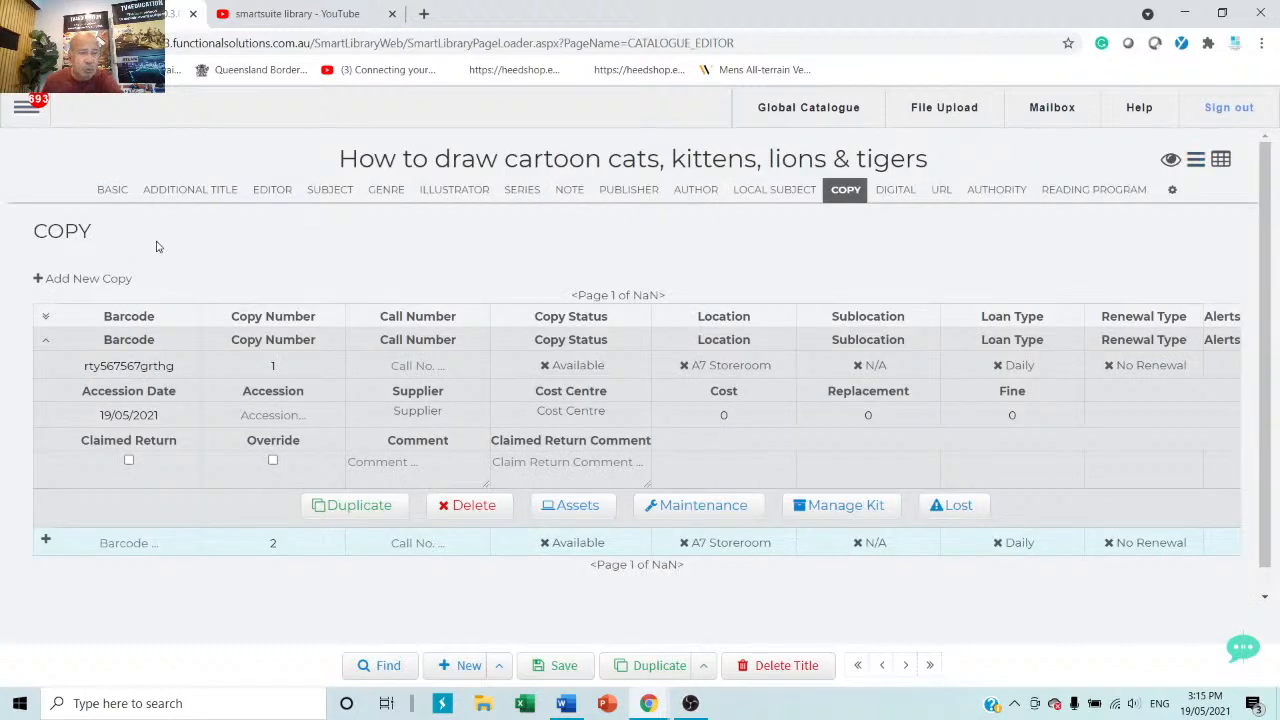
left_click(113, 196)
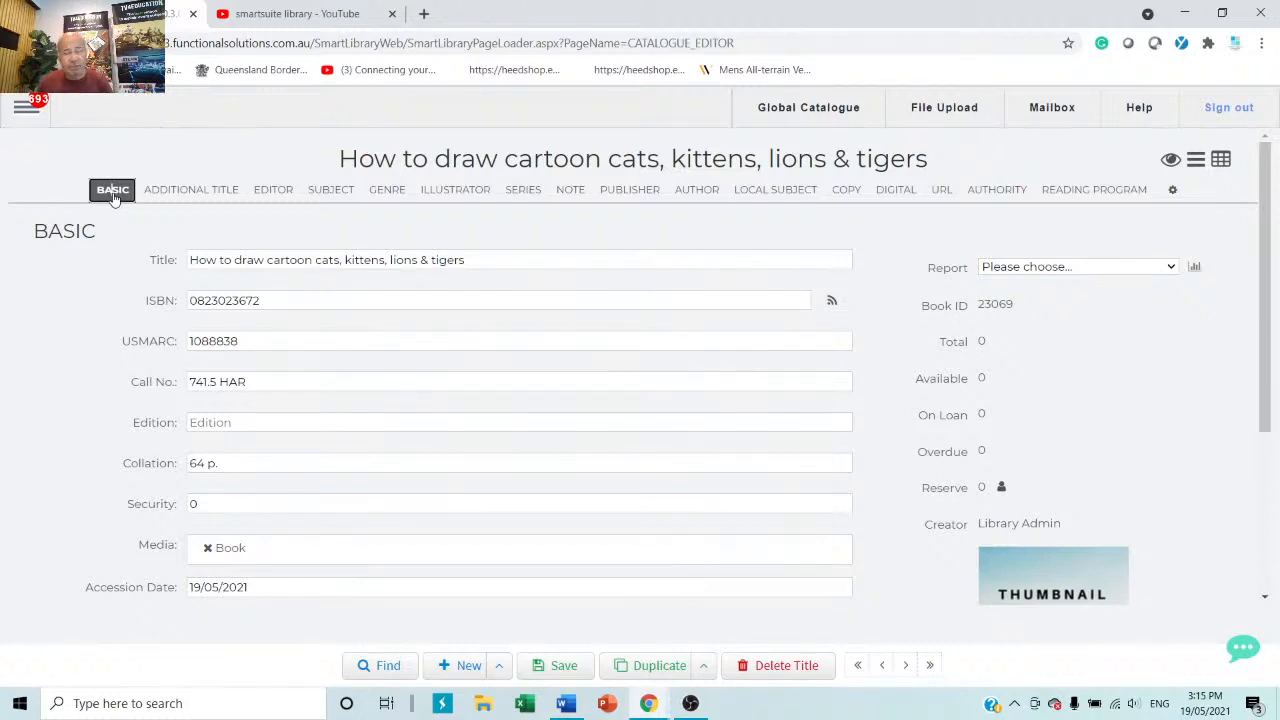
Point out the Call No. and Edition fields, then open the main navigation menu.
left_click(365, 385)
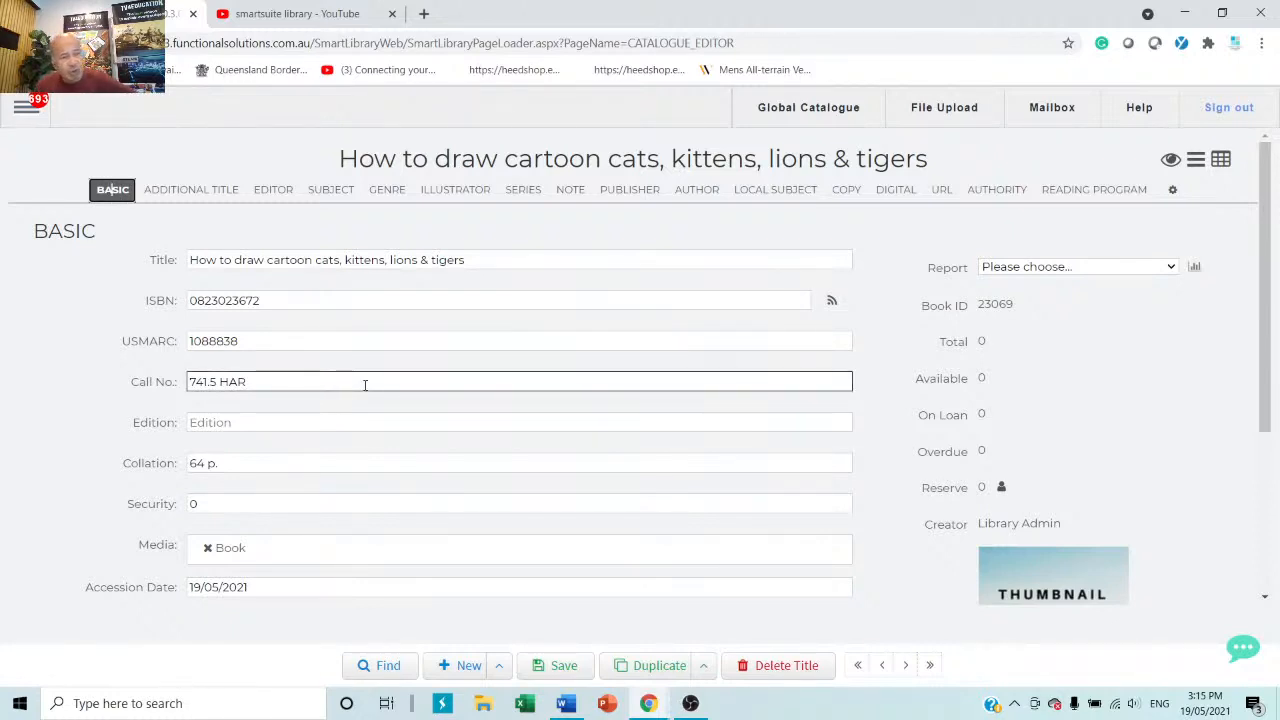
left_click(268, 408)
left_click(459, 415)
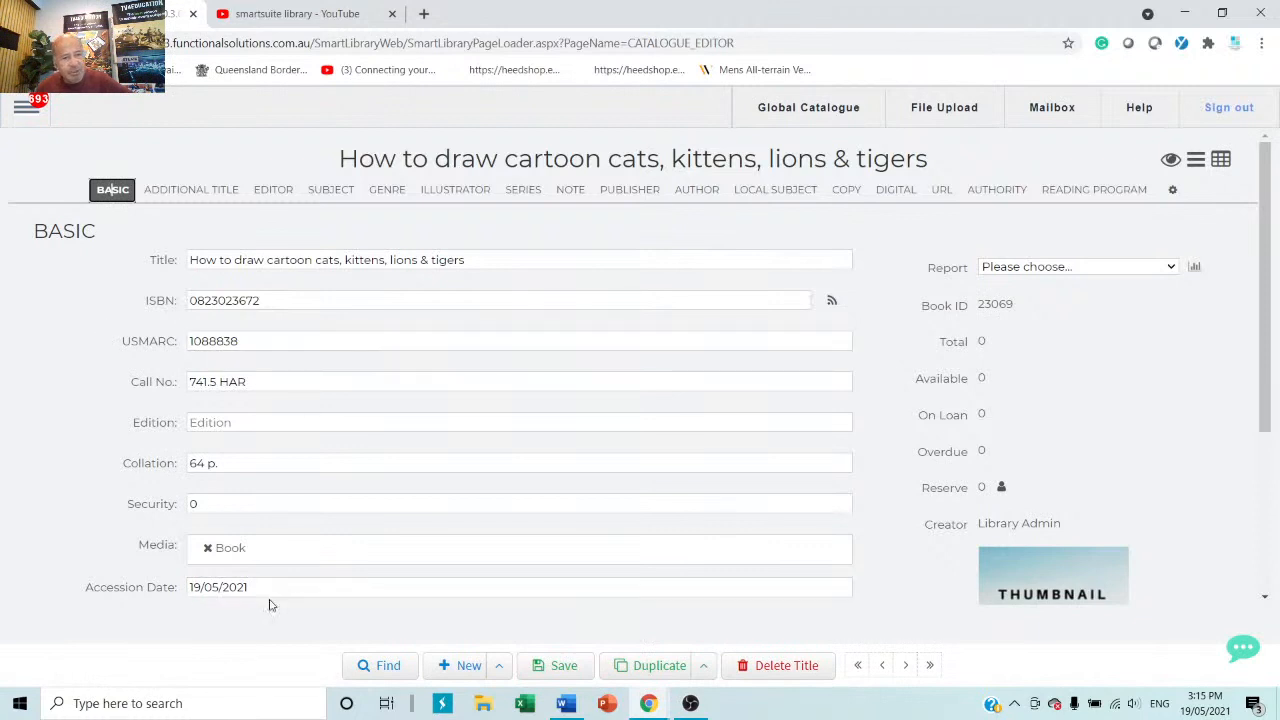
left_click(21, 113)
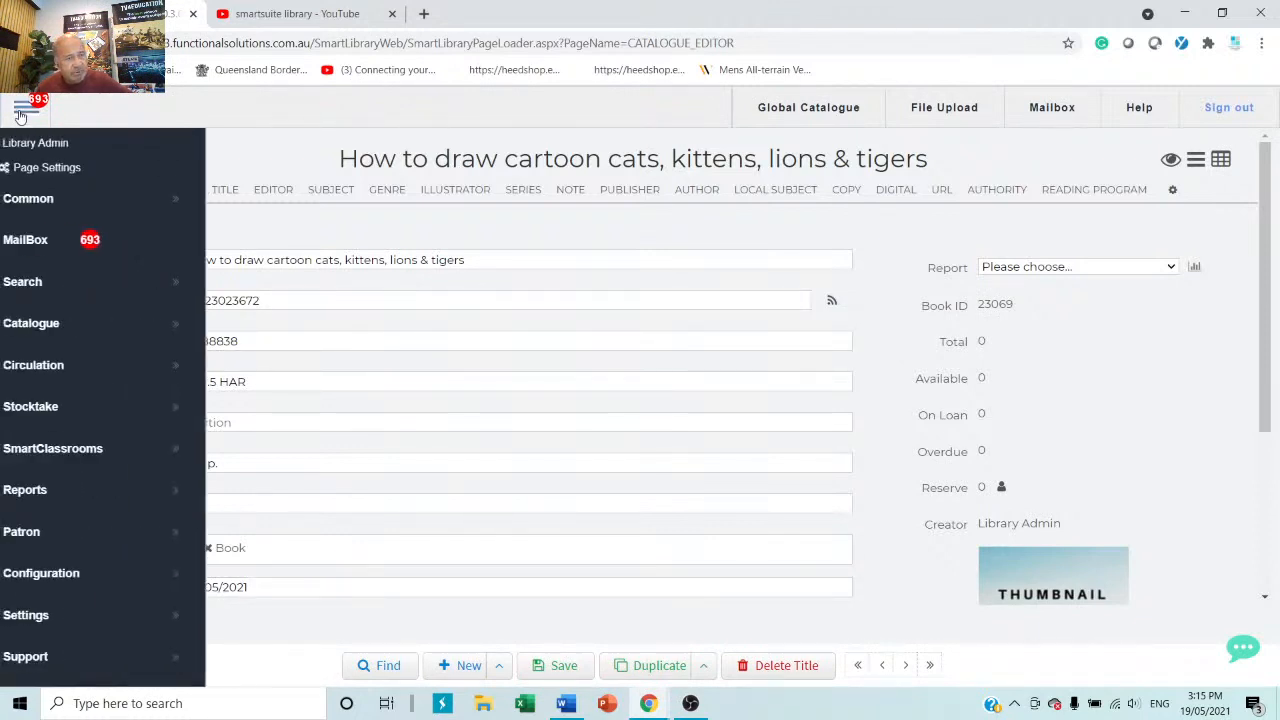
Go to Catalogue > Global Catalogue and keep Book as the default media for imported copies.
left_click(77, 336)
left_click(280, 368)
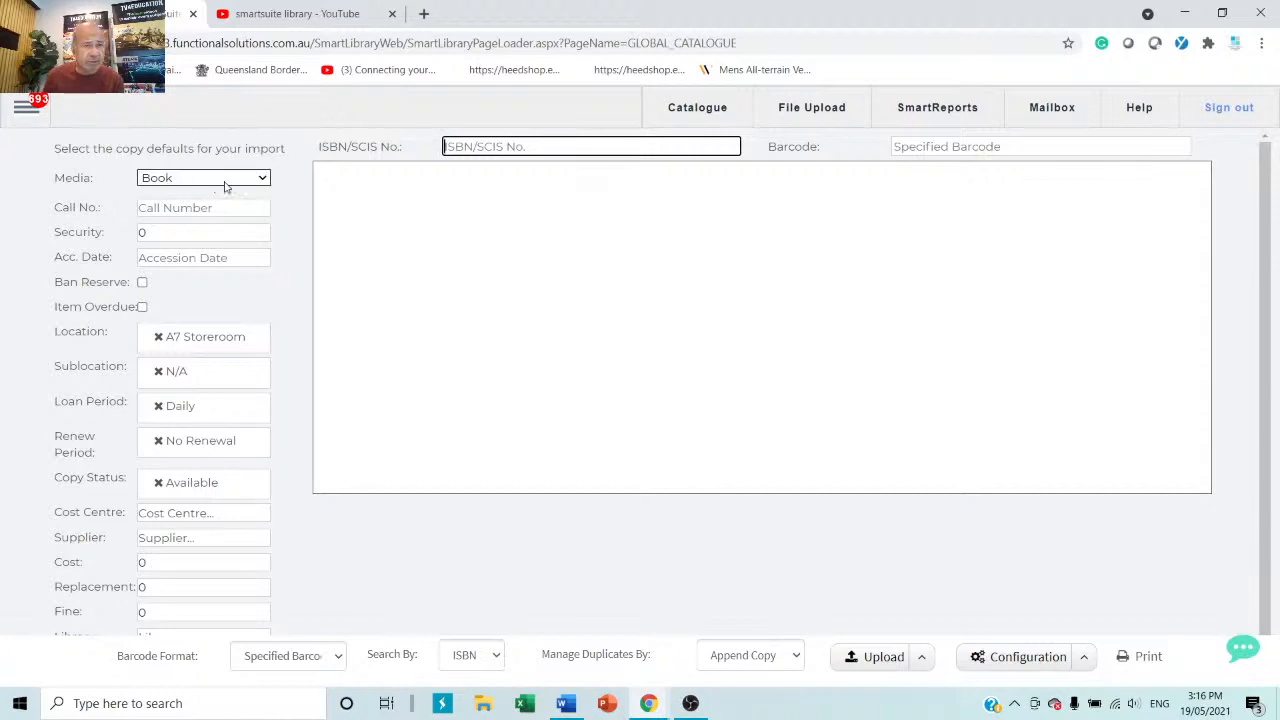
left_click(265, 180)
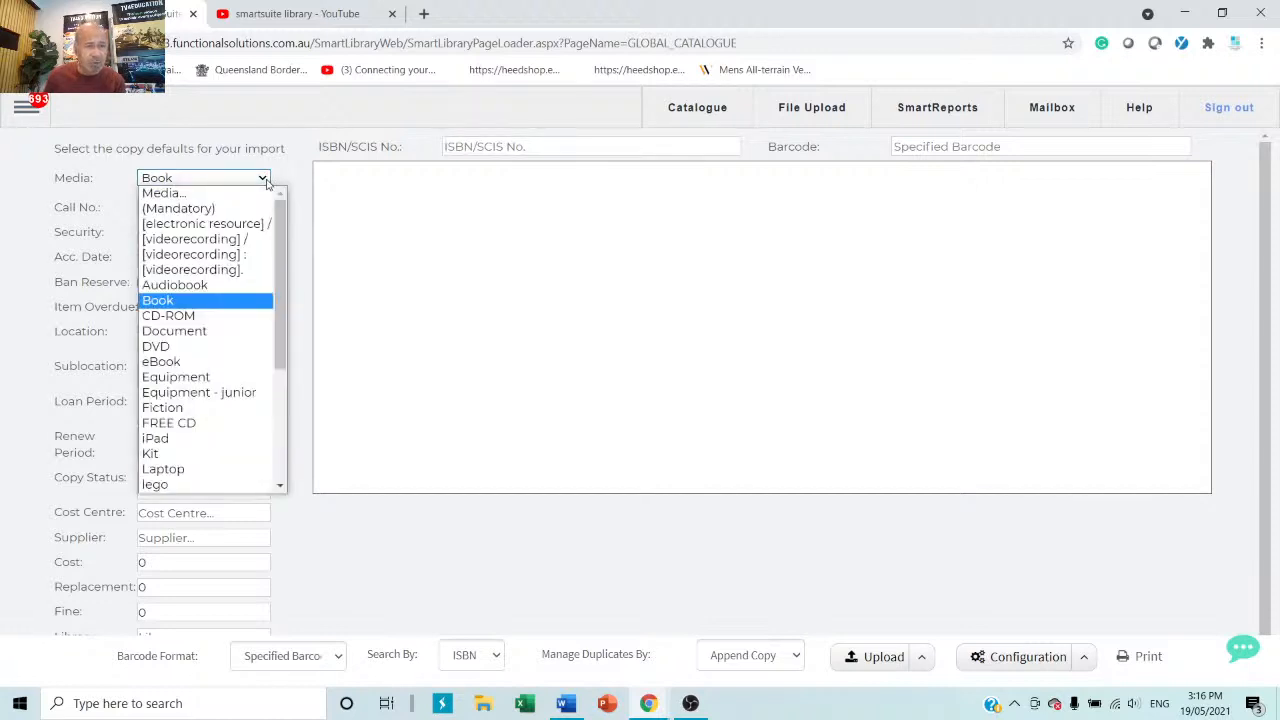
left_click(267, 183)
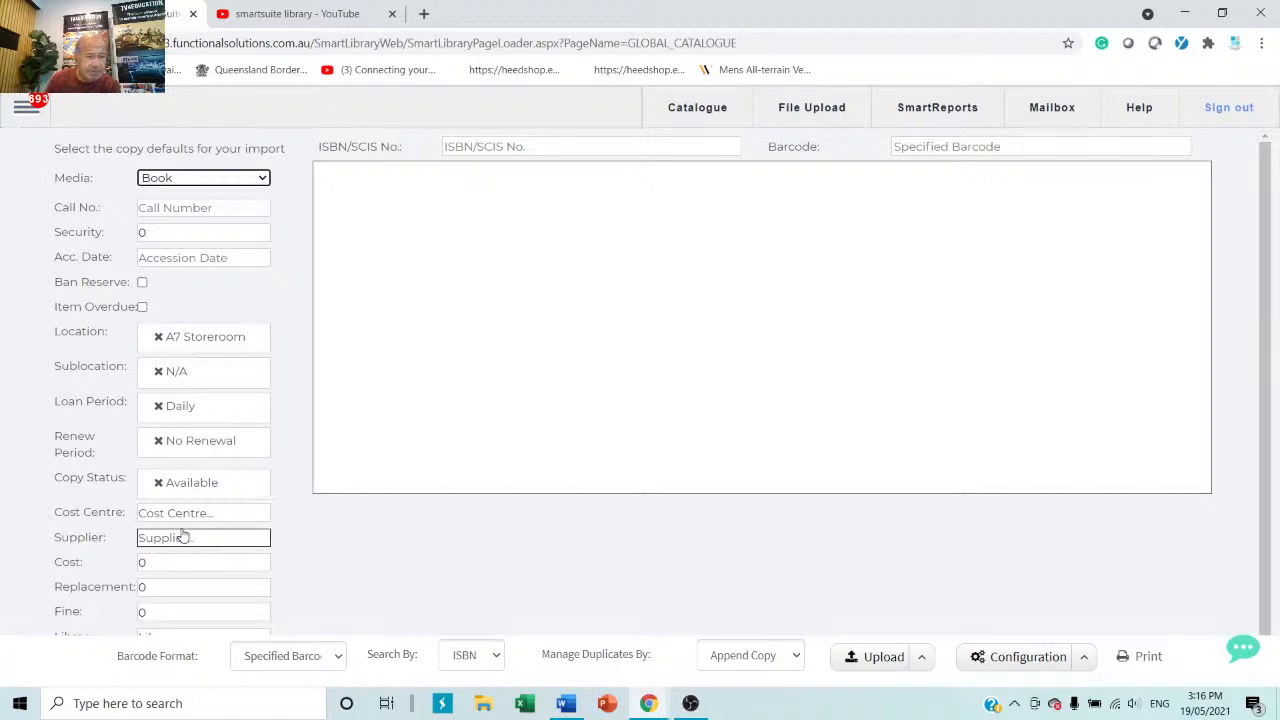
scroll(333, 617, "down", 1)
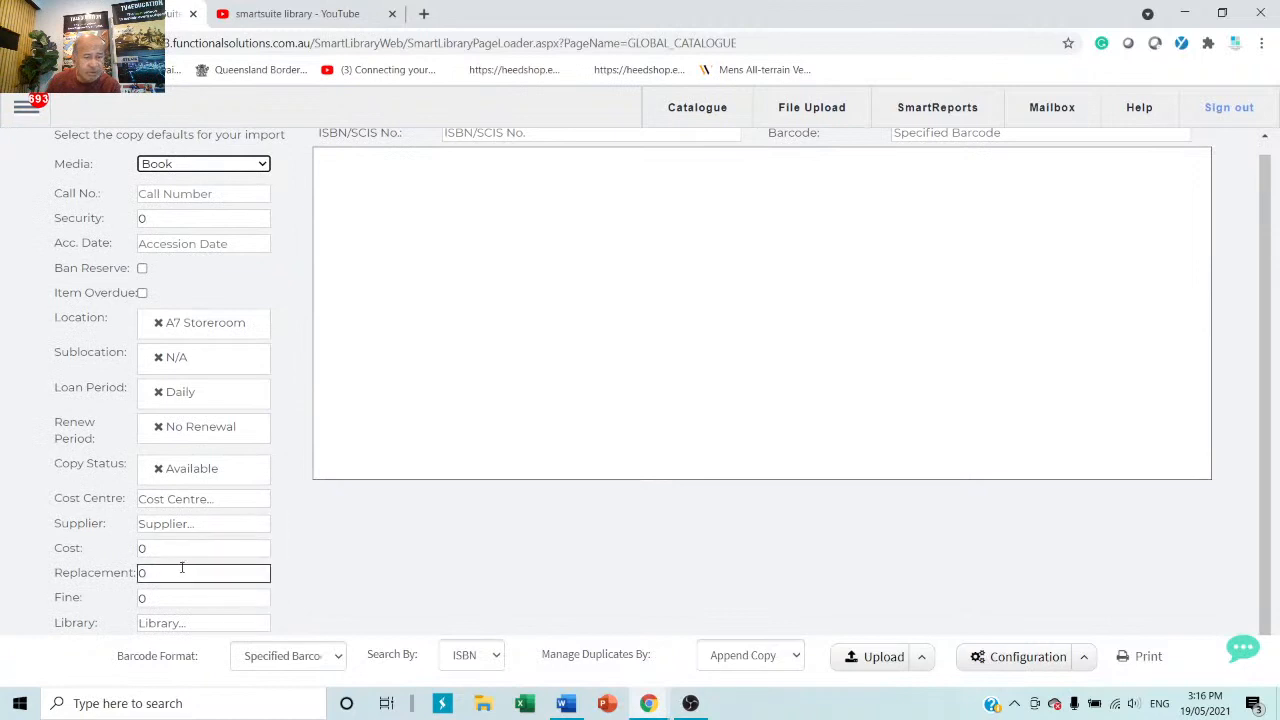
scroll(340, 574, "up", 1)
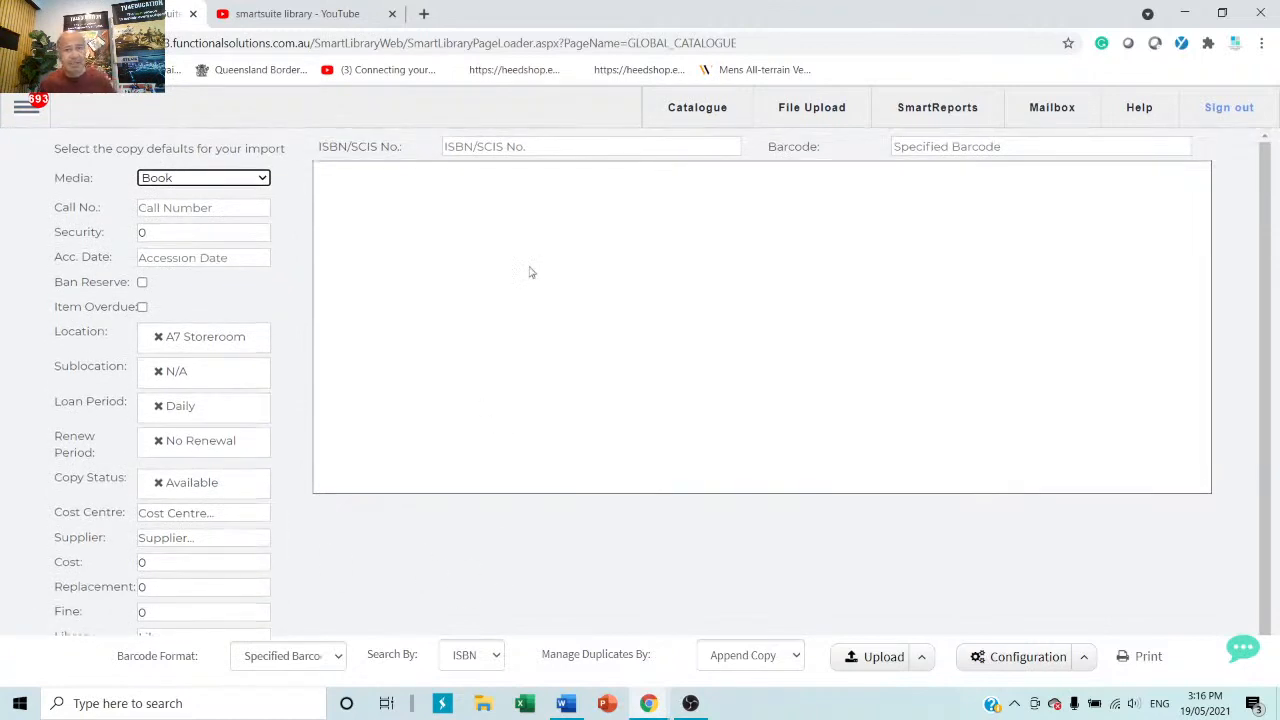
right_click(561, 148)
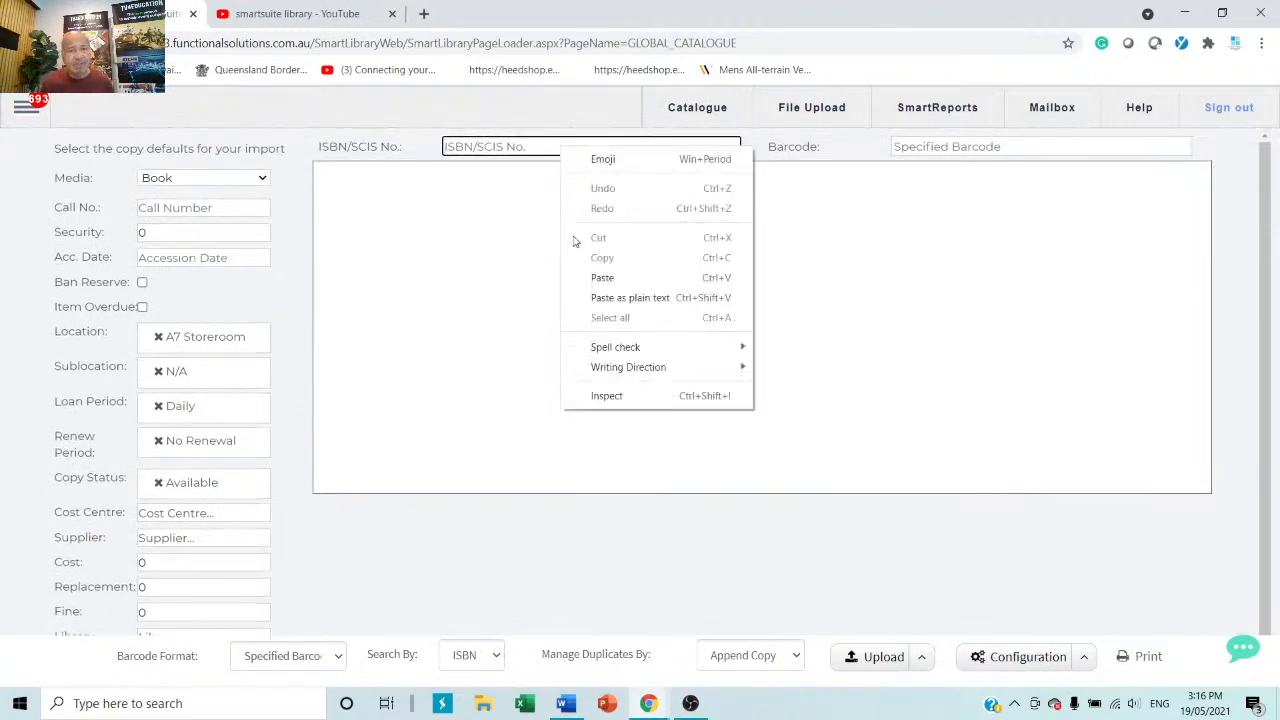
left_click(598, 278)
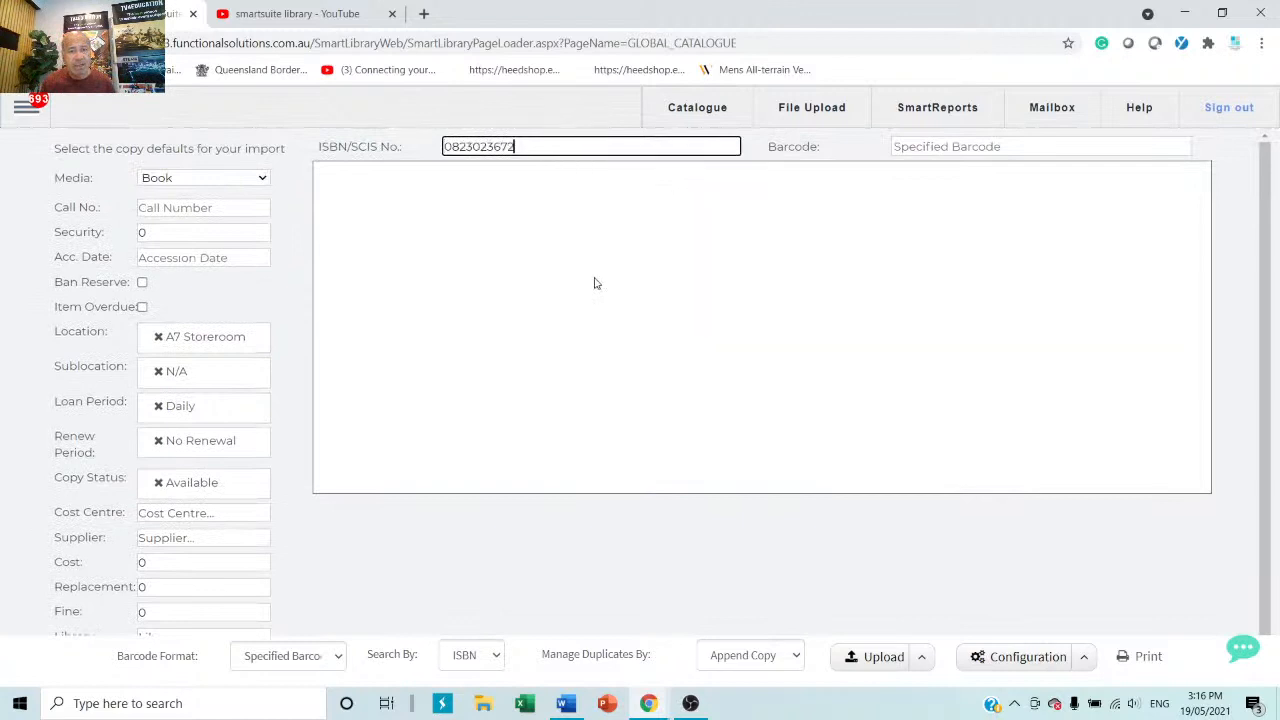
left_click(1077, 151)
type("hjyuhjuy")
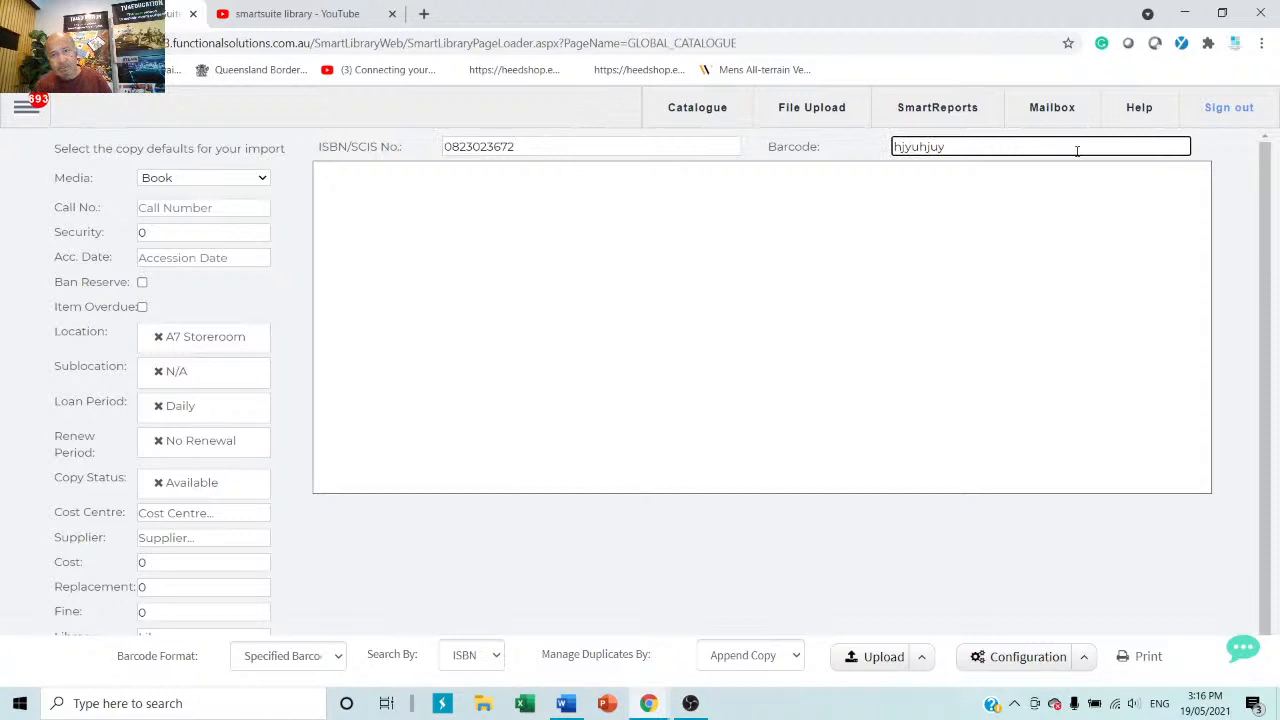
key("Return")
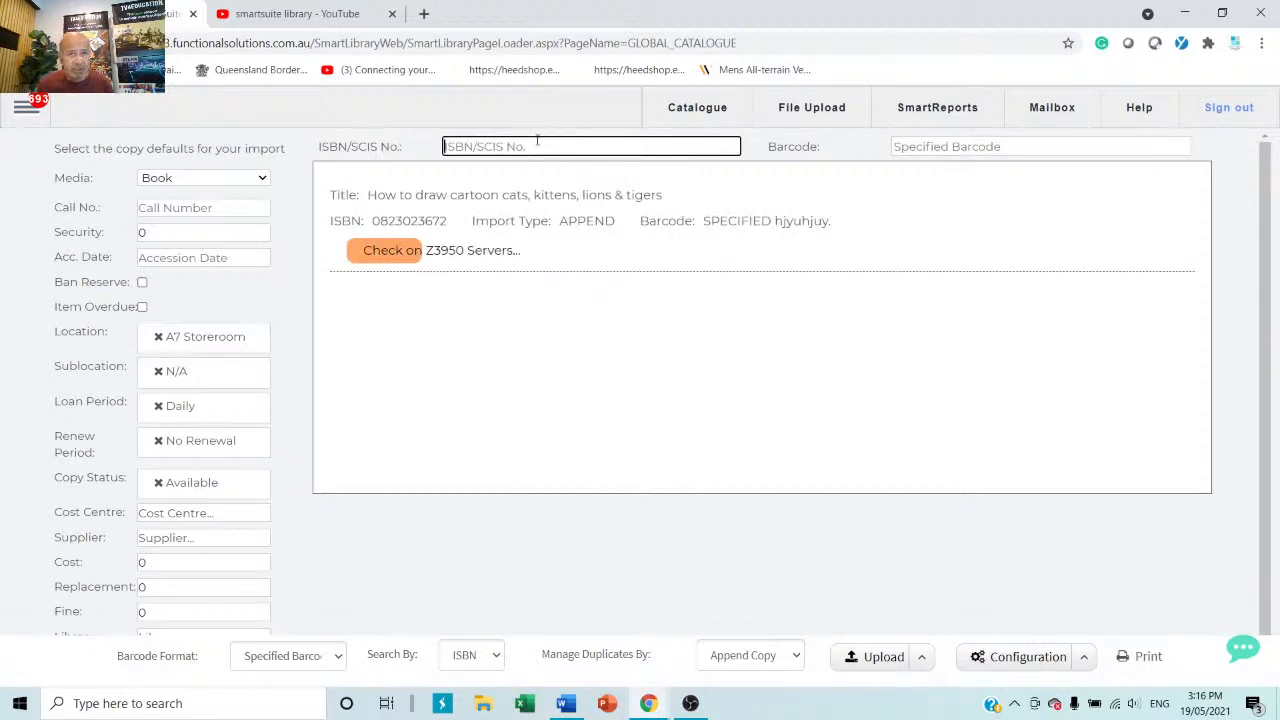
type("0823023672")
key("Return")
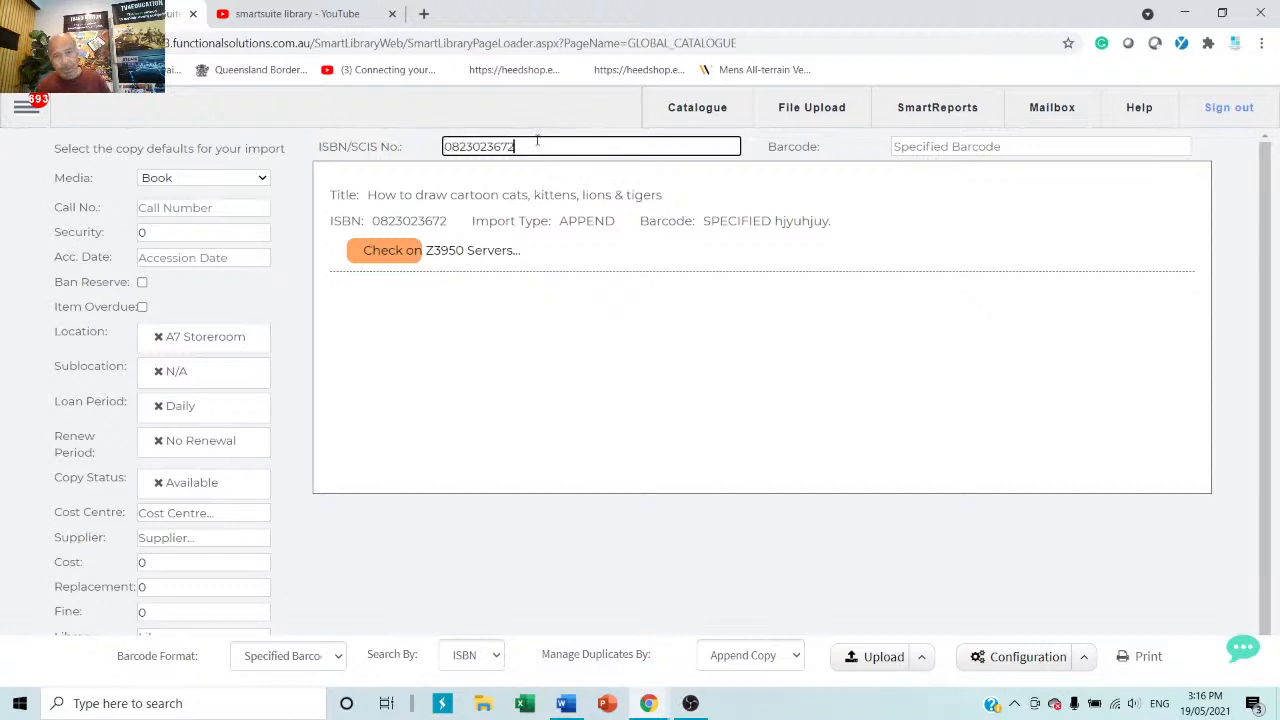
type("hjkuiy")
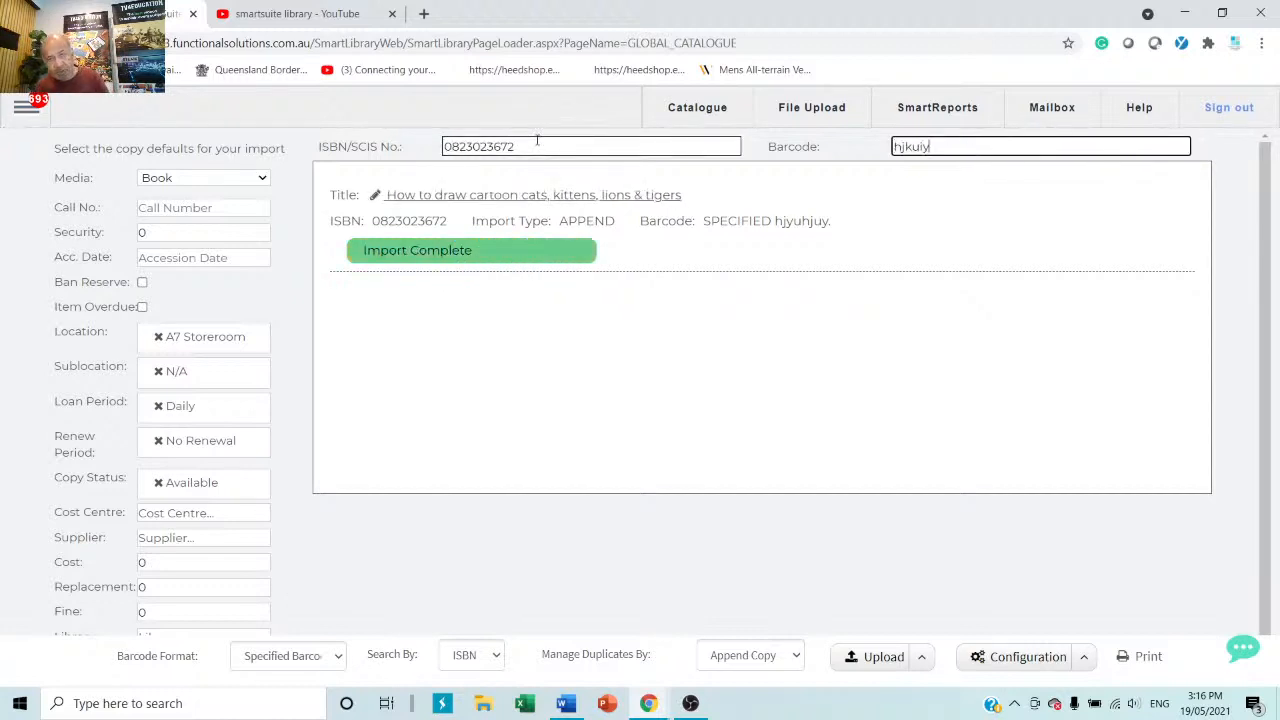
key("Return")
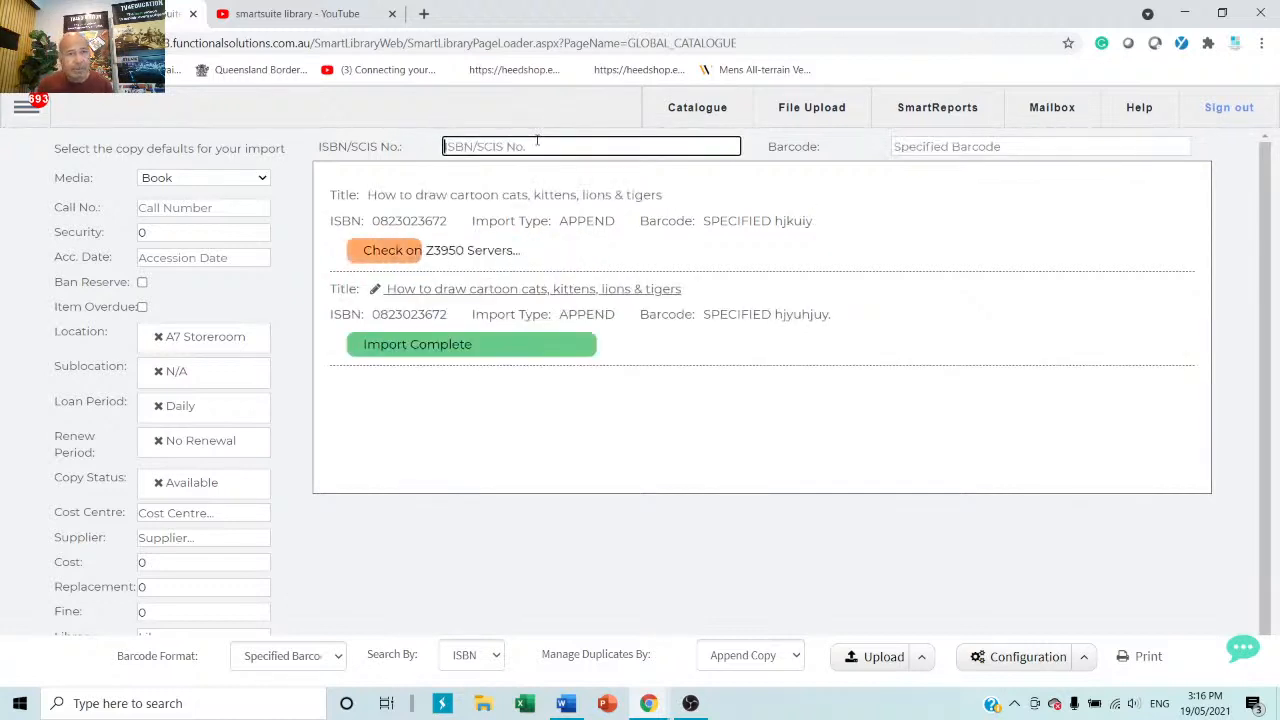
type("0823023672")
key("Return")
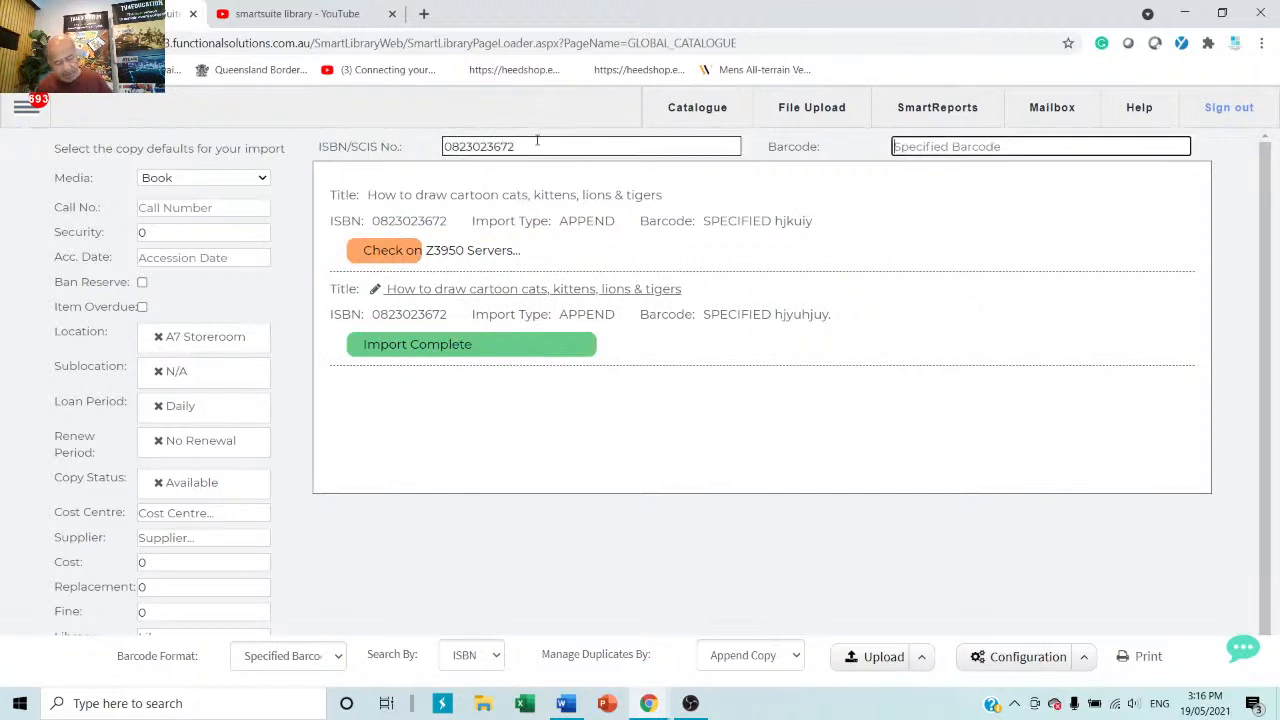
type("gfhrty657yut765")
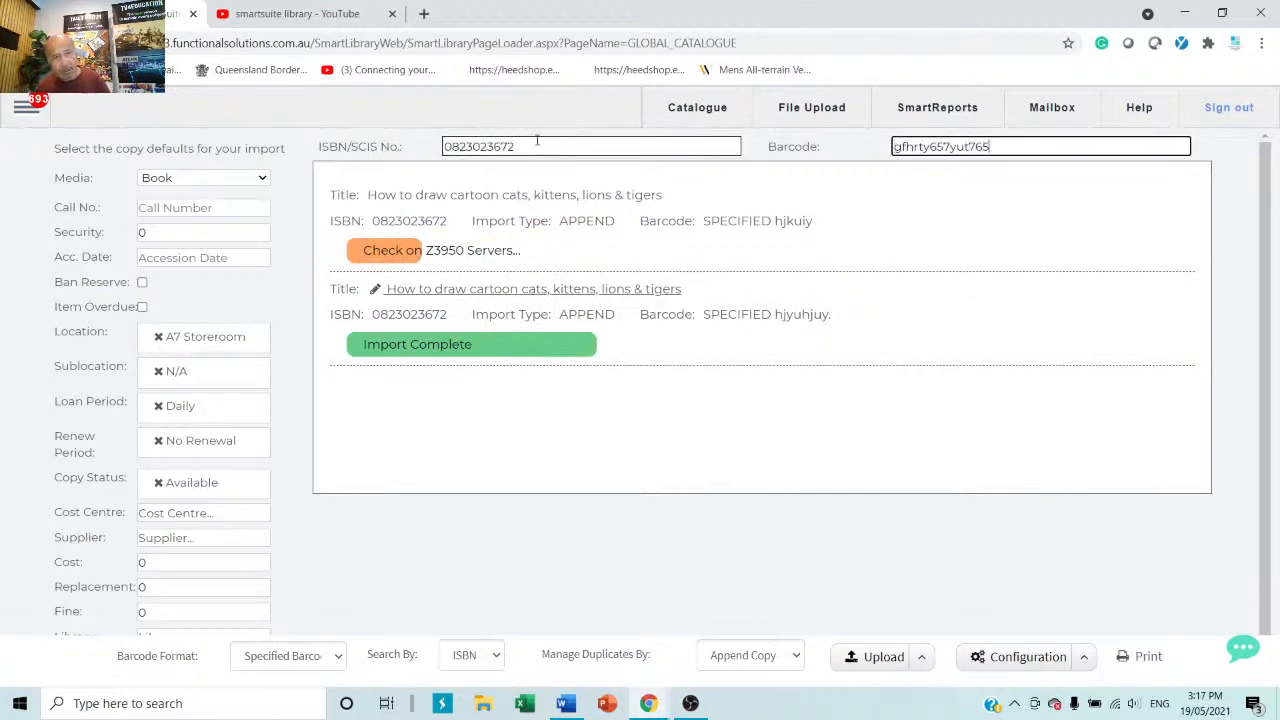
key("Return")
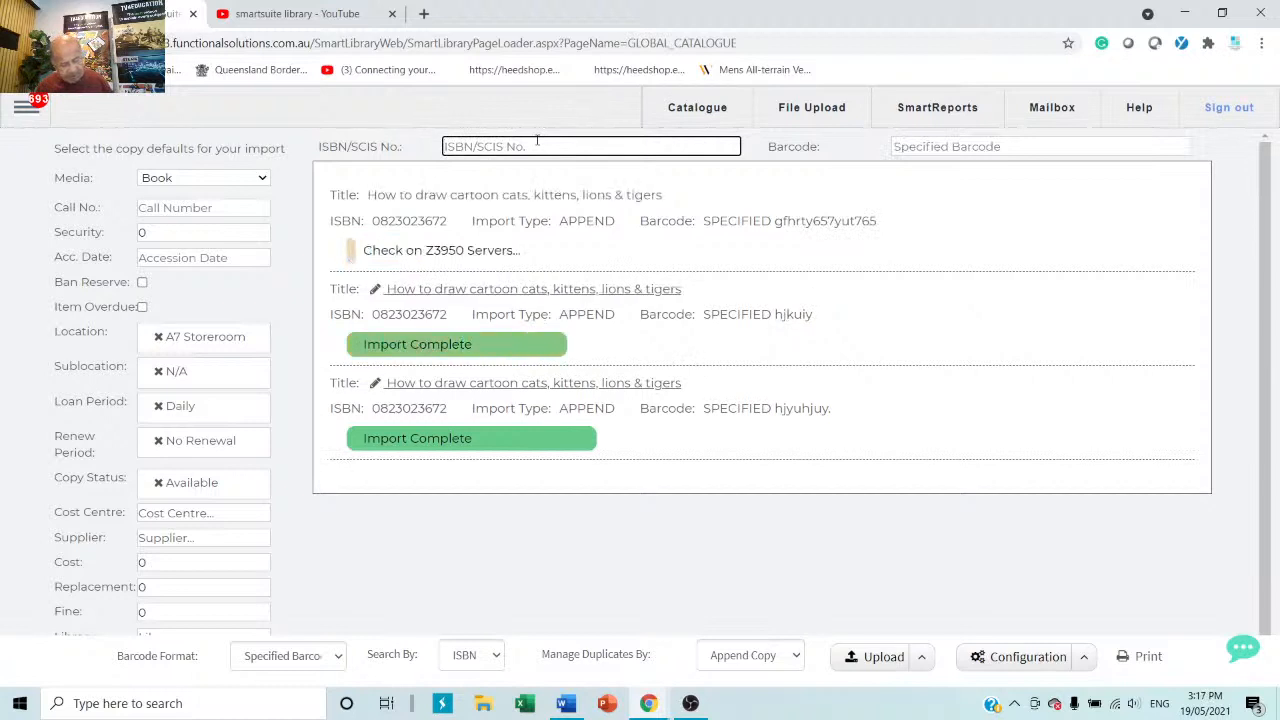
type("0823023672")
key("Return")
type("nbmkjhuyi876")
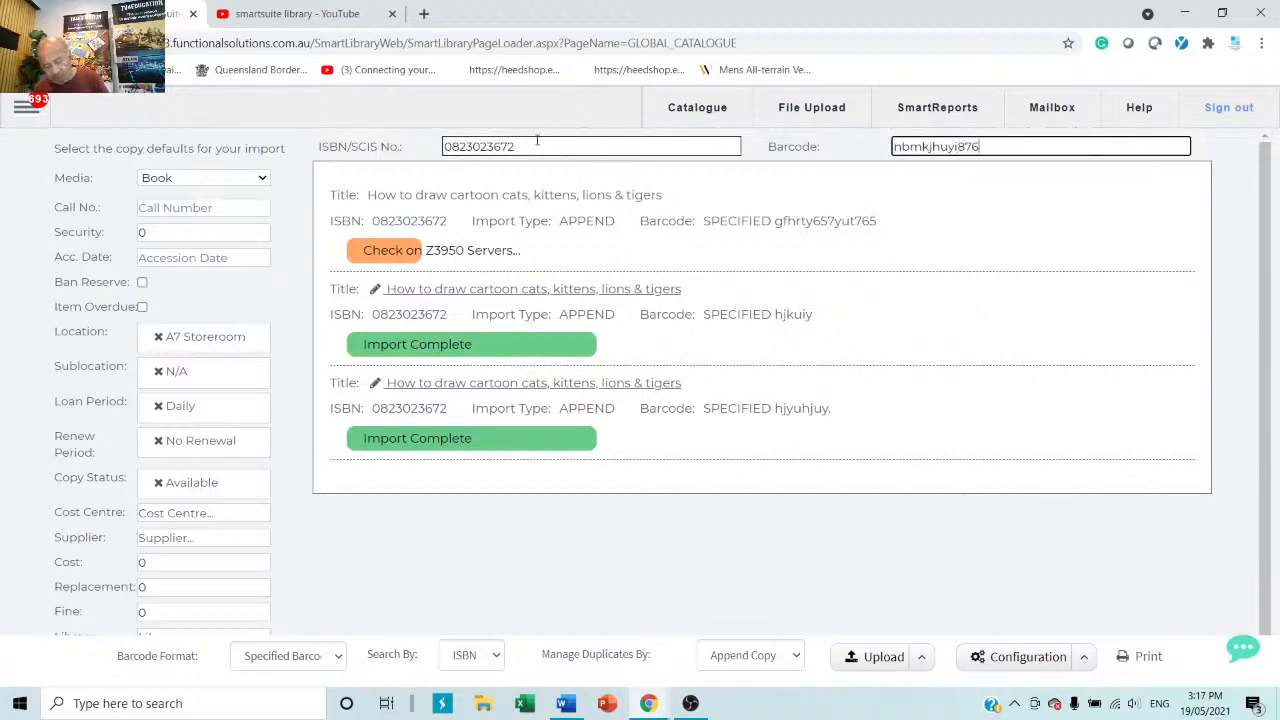
key("Return")
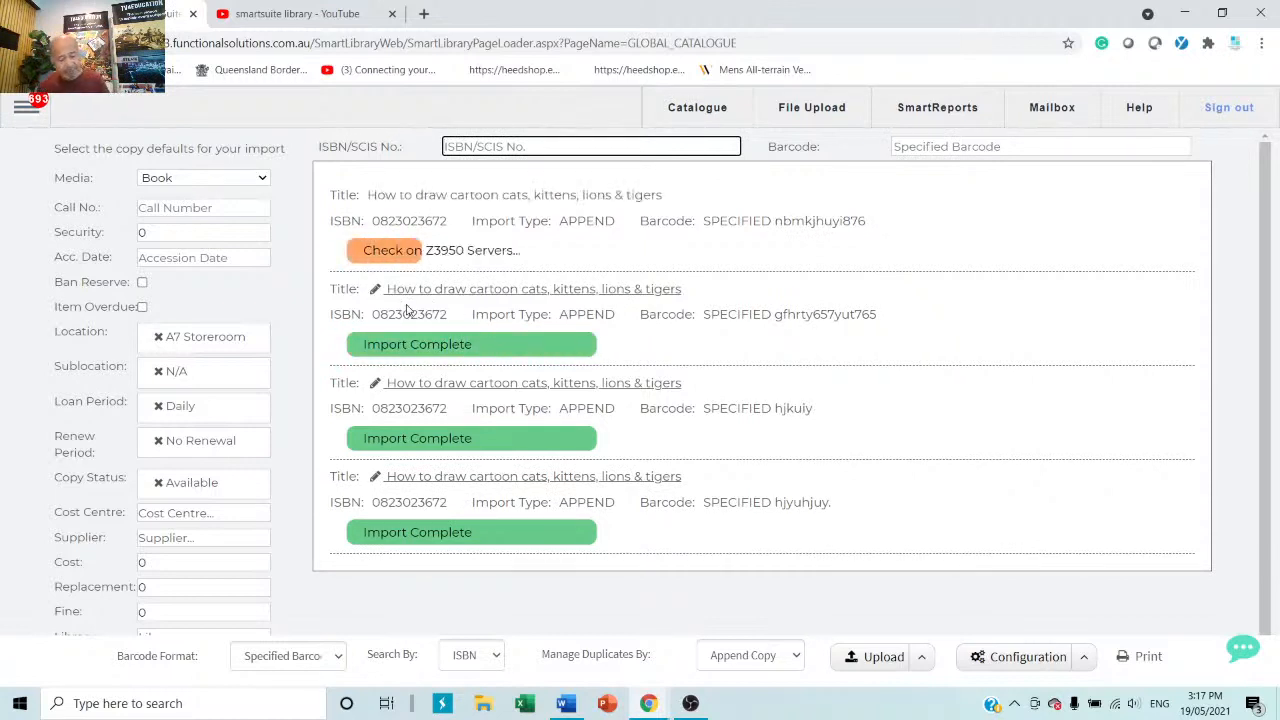
type("456456456")
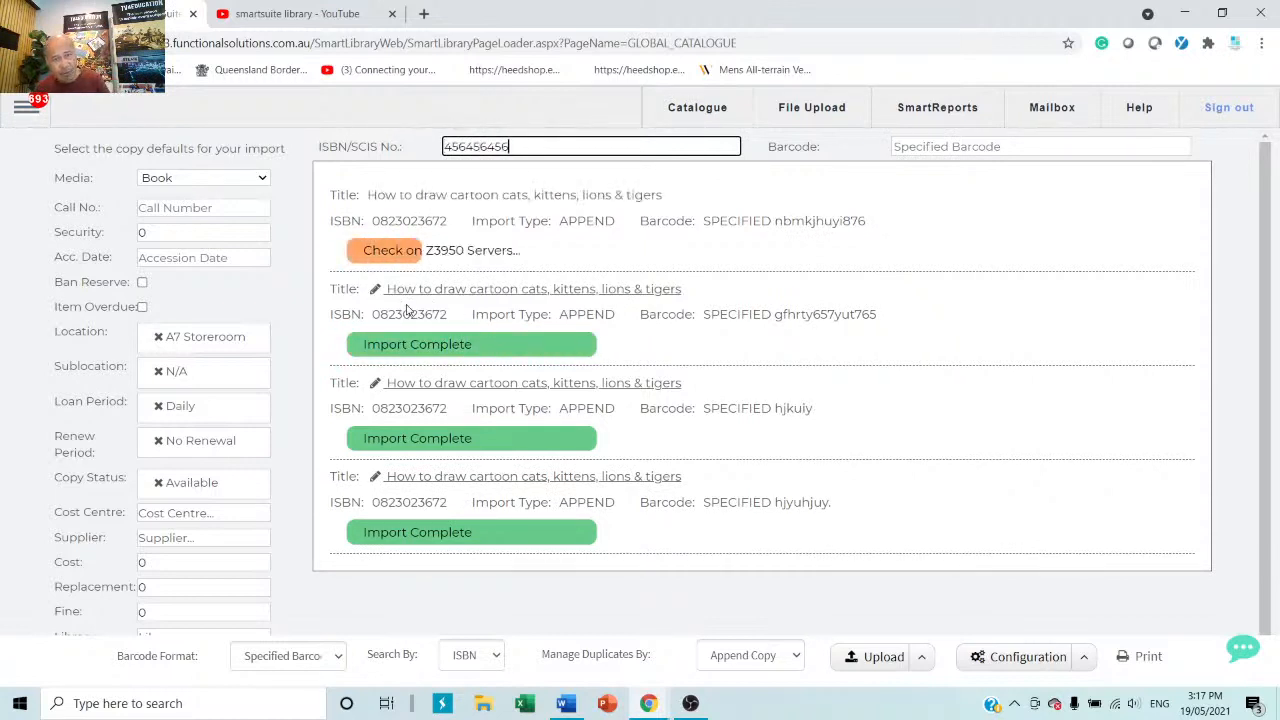
type("4564564")
key("Tab")
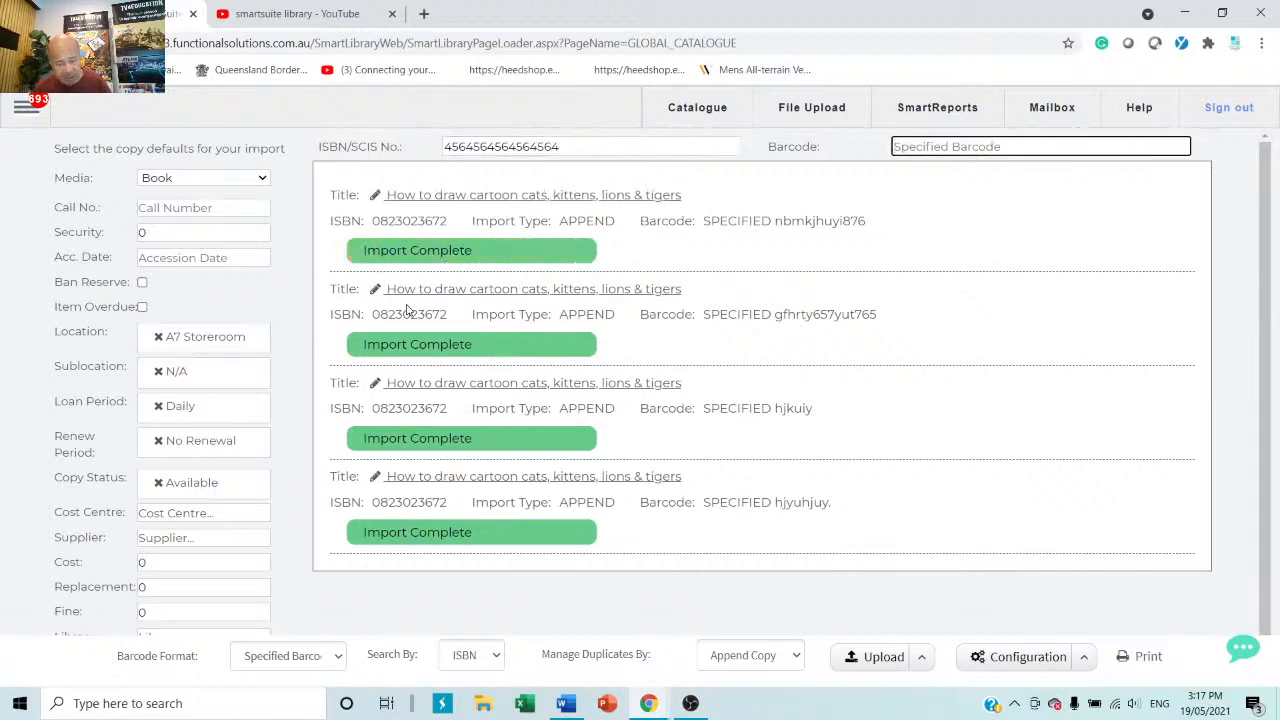
type("fghfgh")
key("Return")
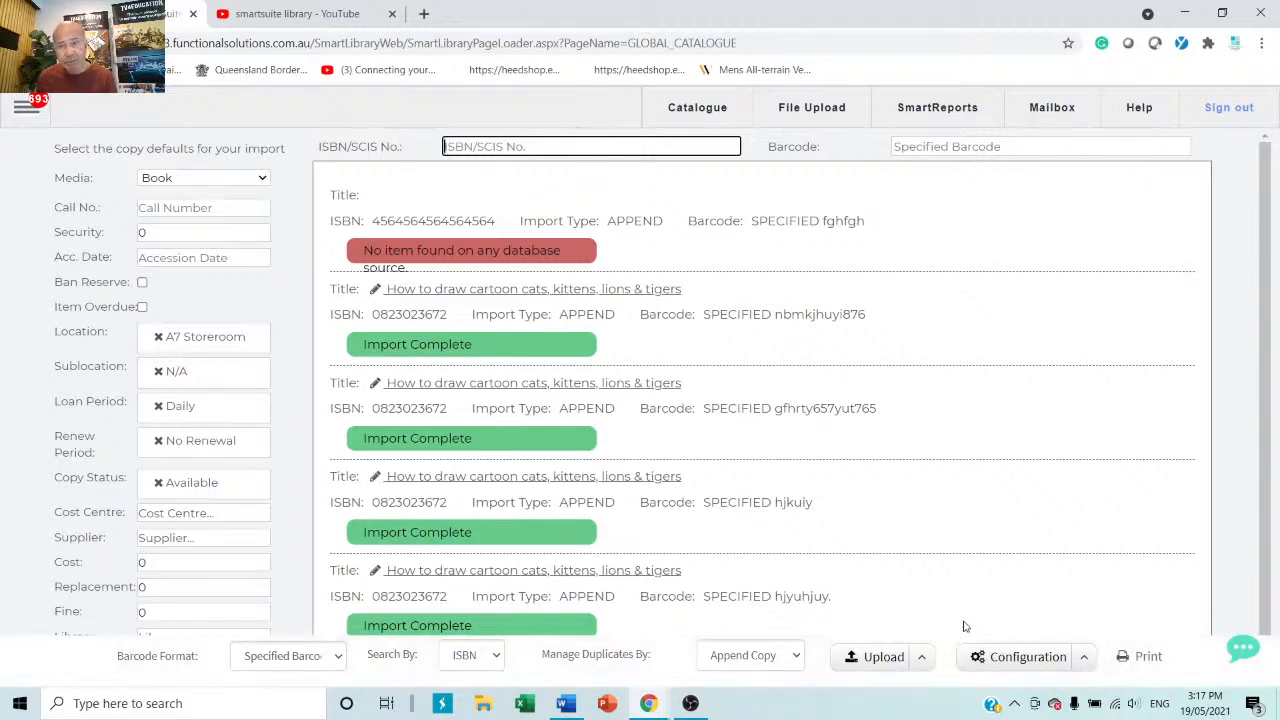
left_click(1084, 657)
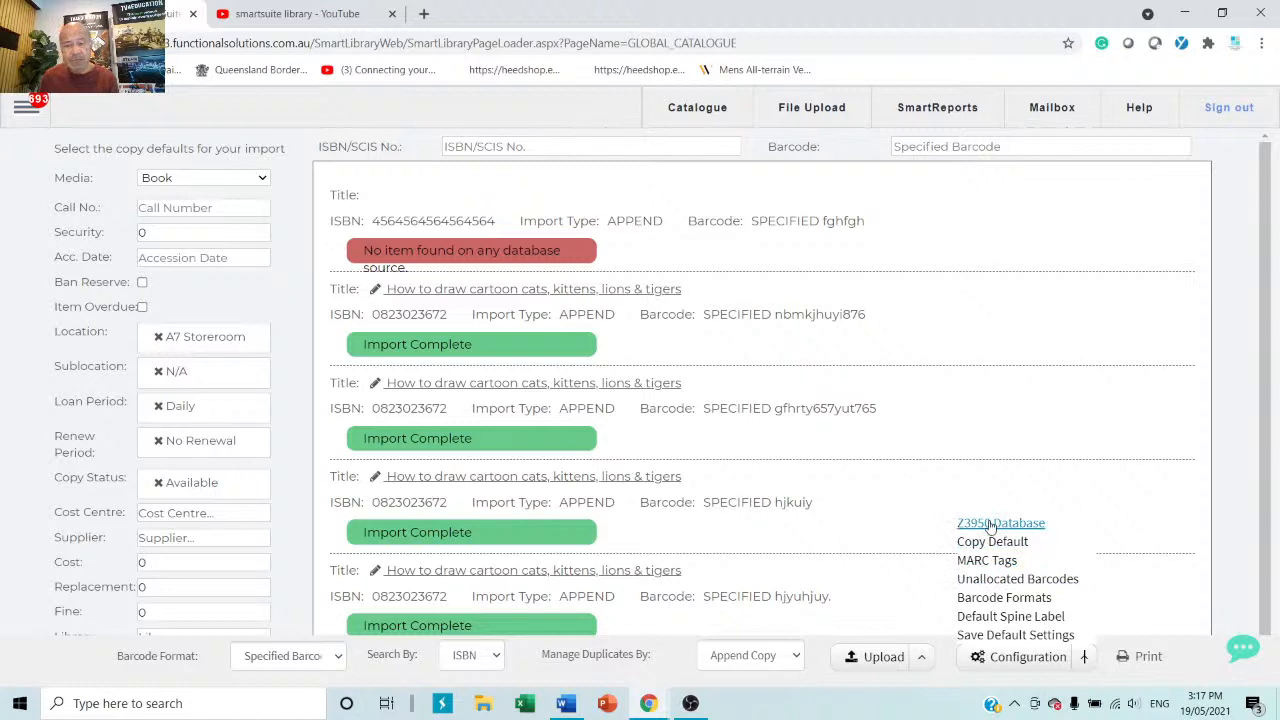
left_click(1019, 617)
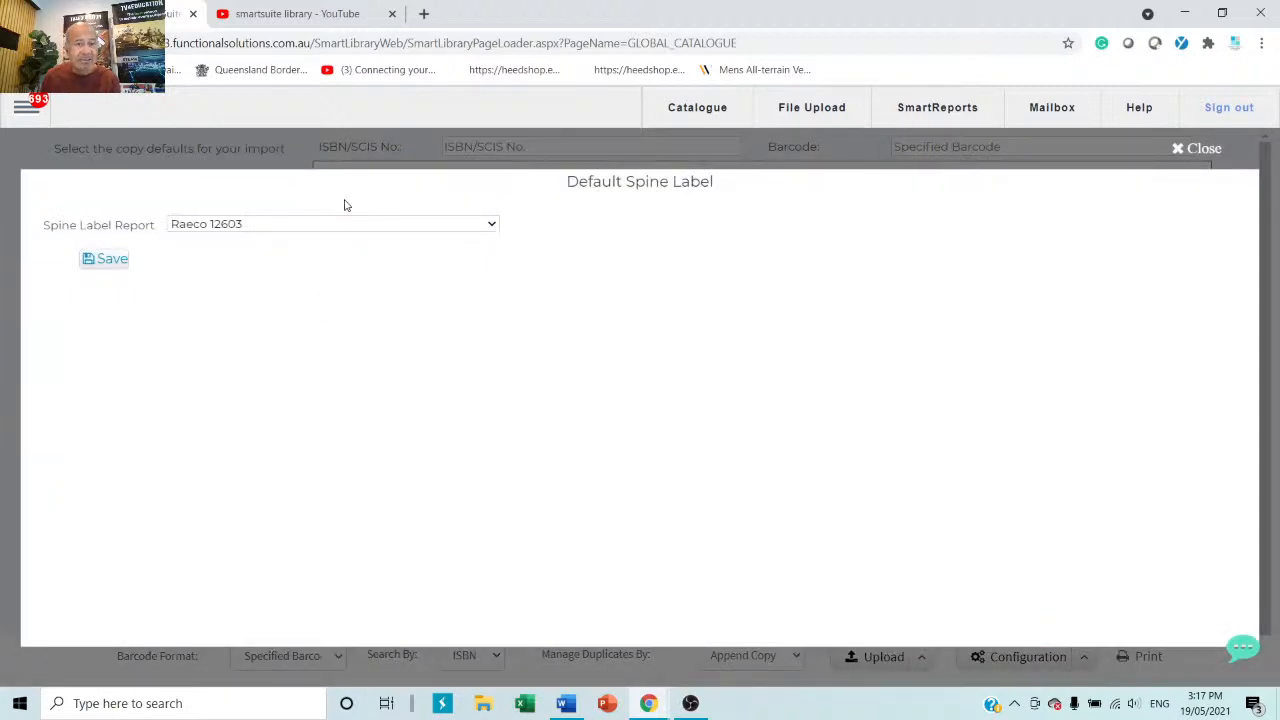
left_click(366, 229)
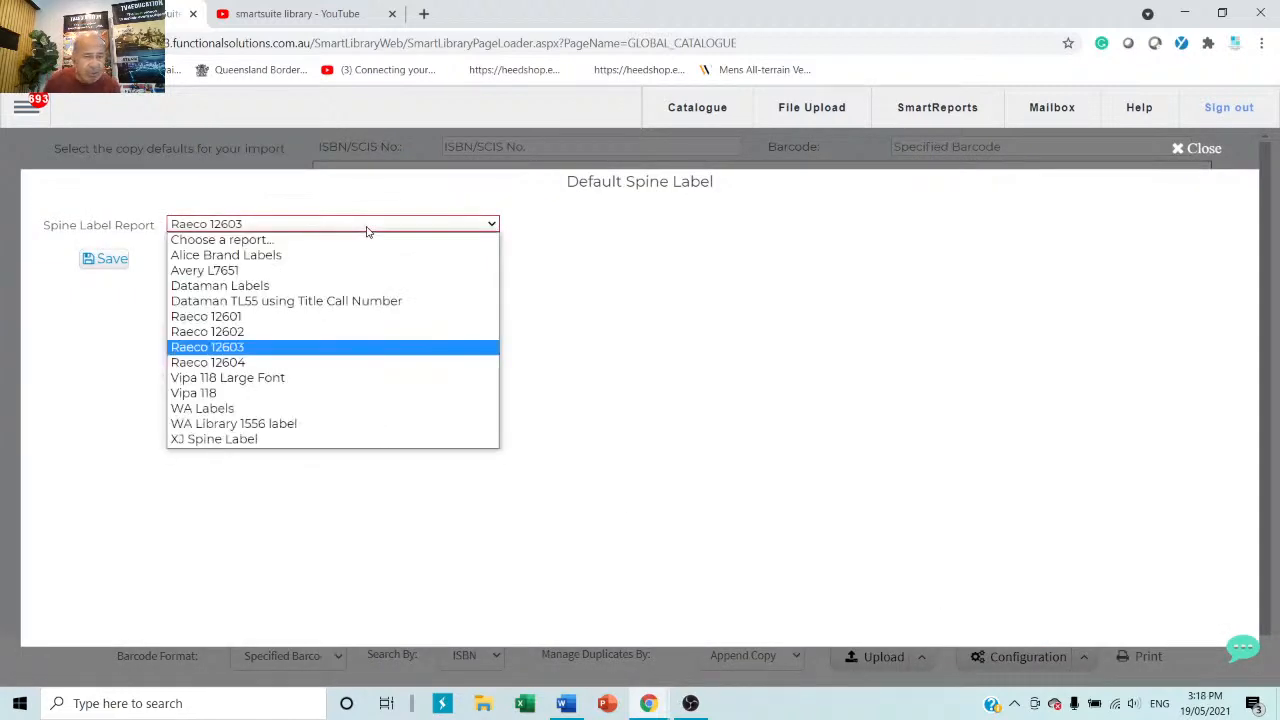
left_click(280, 356)
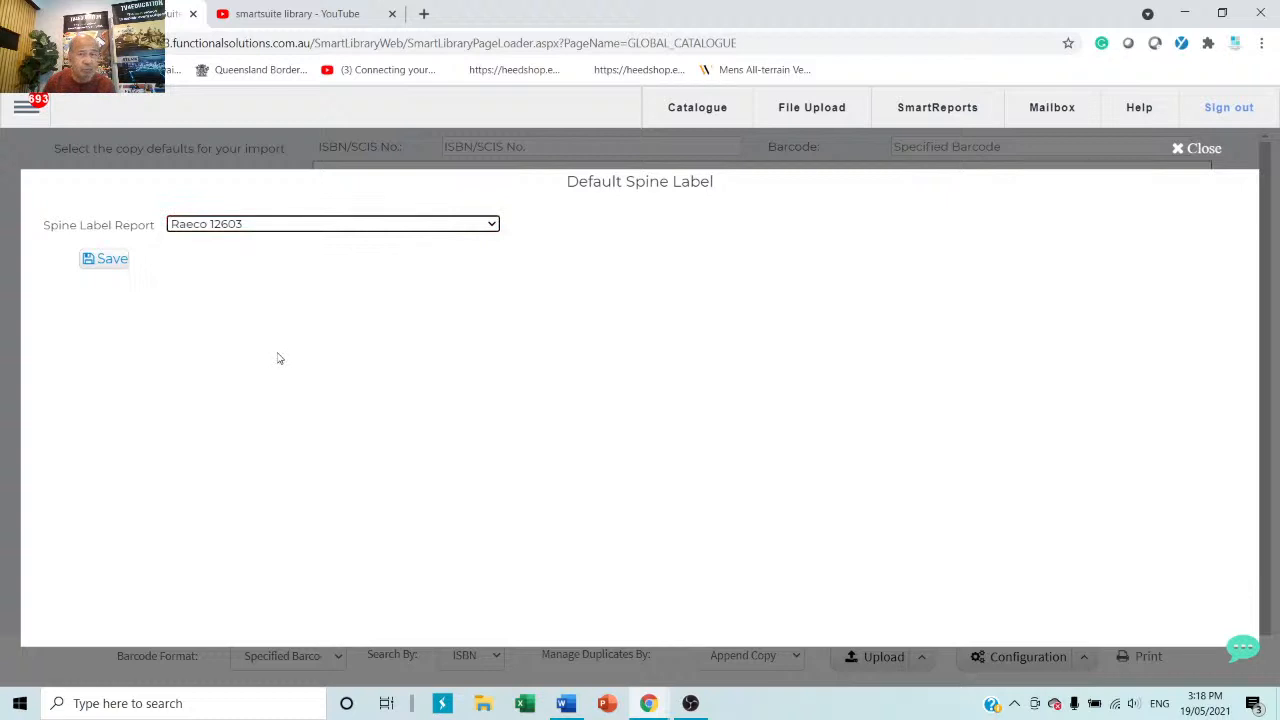
left_click(1202, 148)
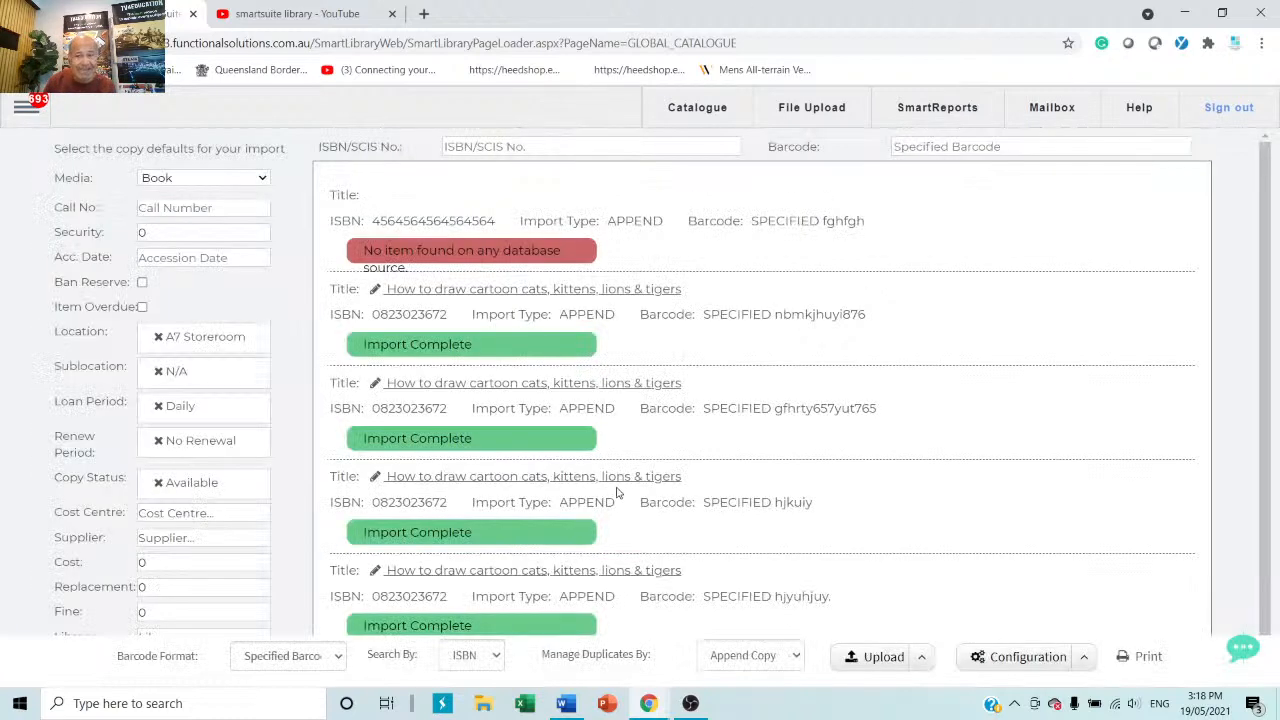
Preview Raeco 12603 spine labels for the four imported copies, skipping 17 blank labels.
left_click(1147, 658)
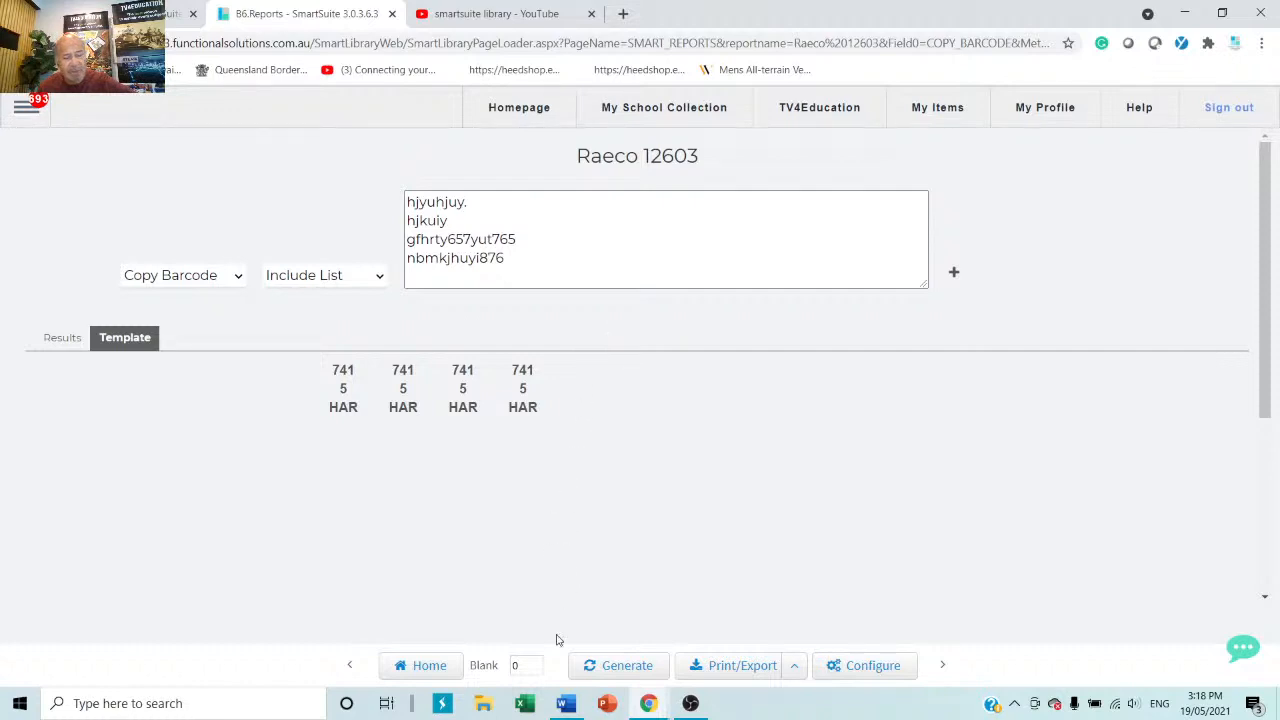
left_click(533, 665)
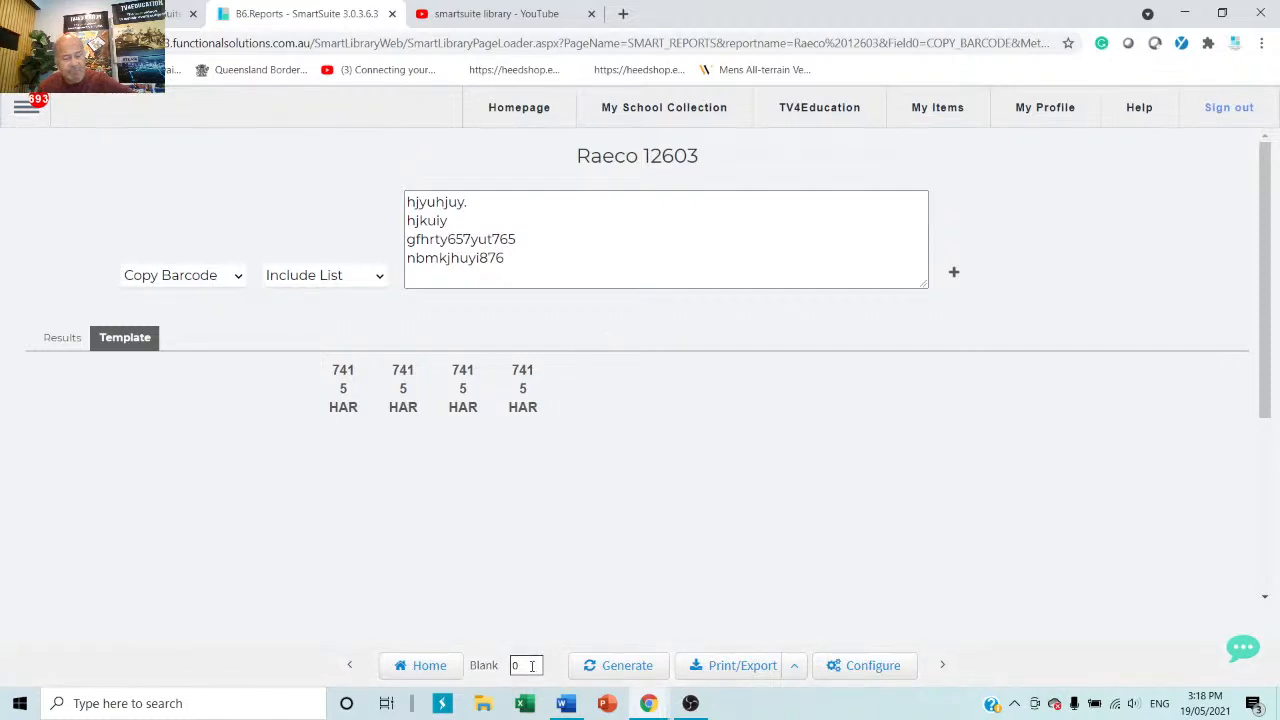
left_click_drag(532, 666, 466, 661)
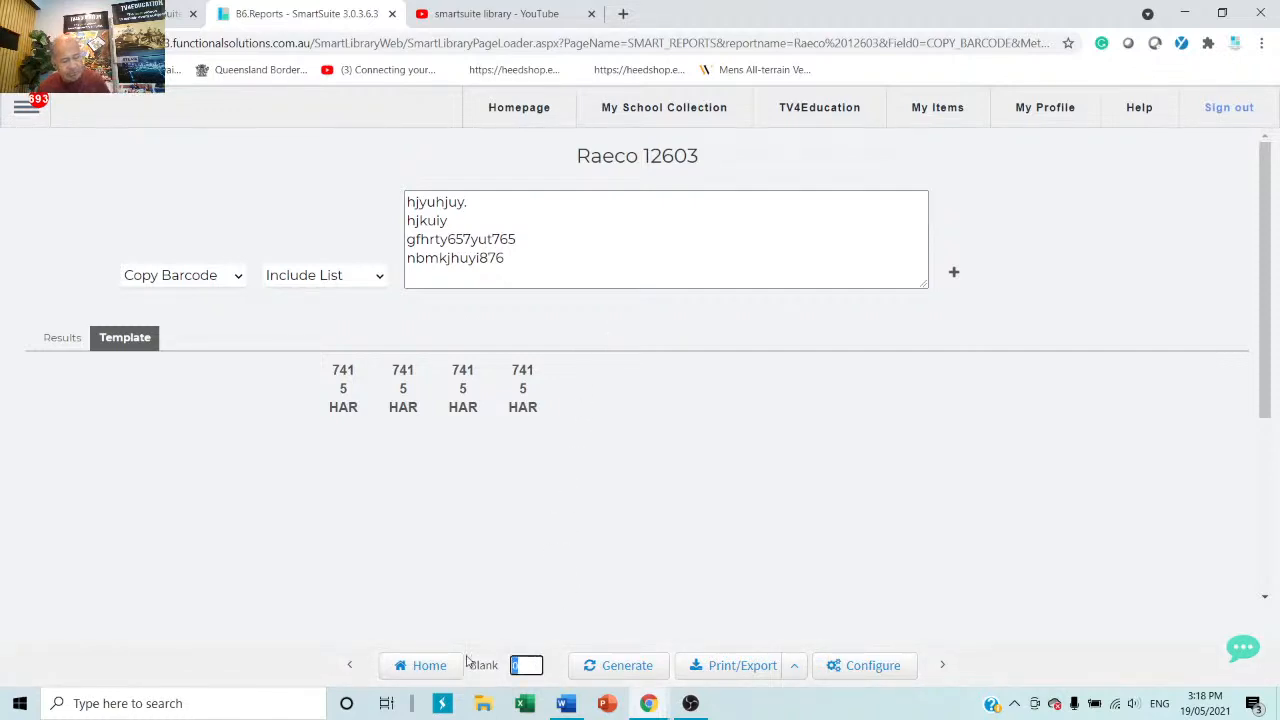
type("17")
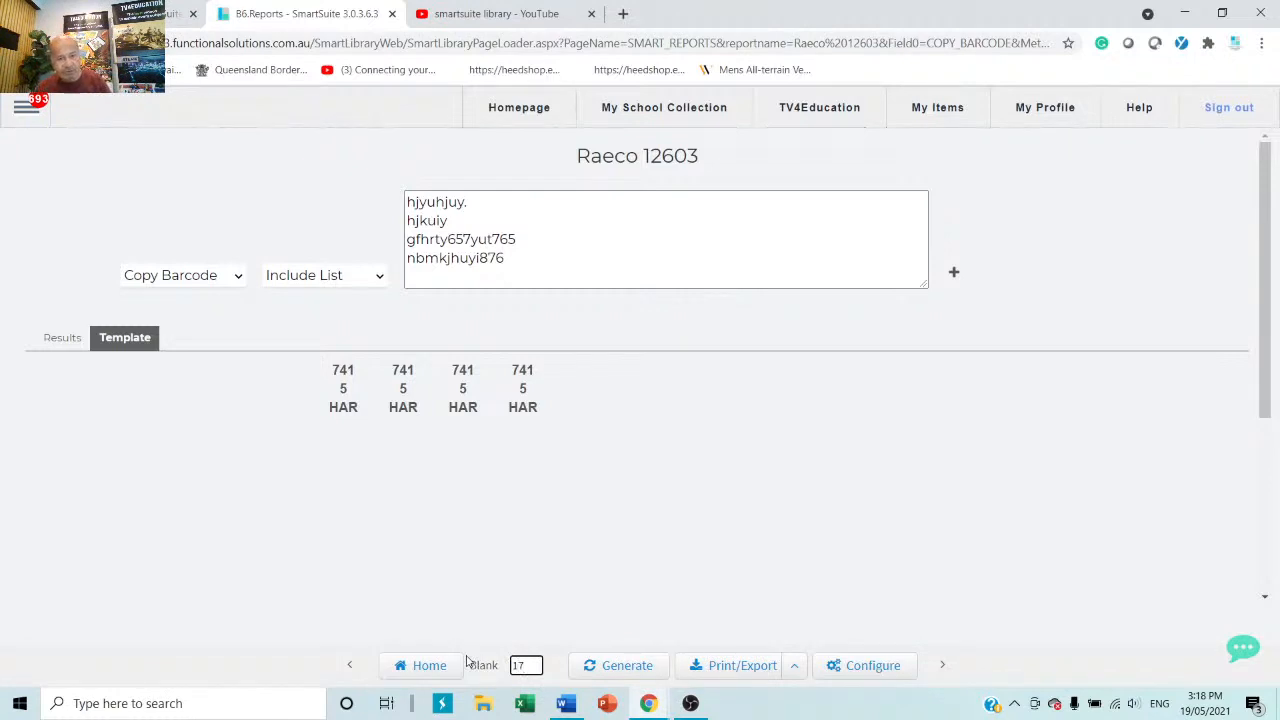
left_click(614, 665)
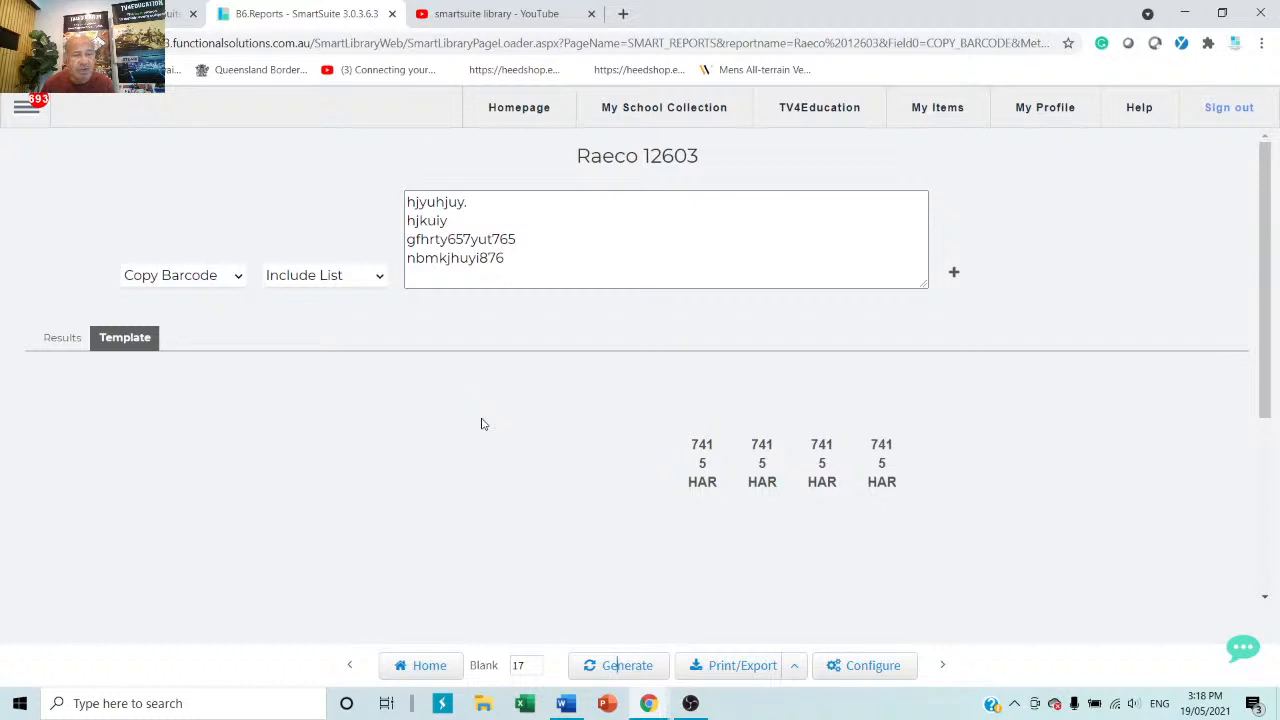
left_click(32, 118)
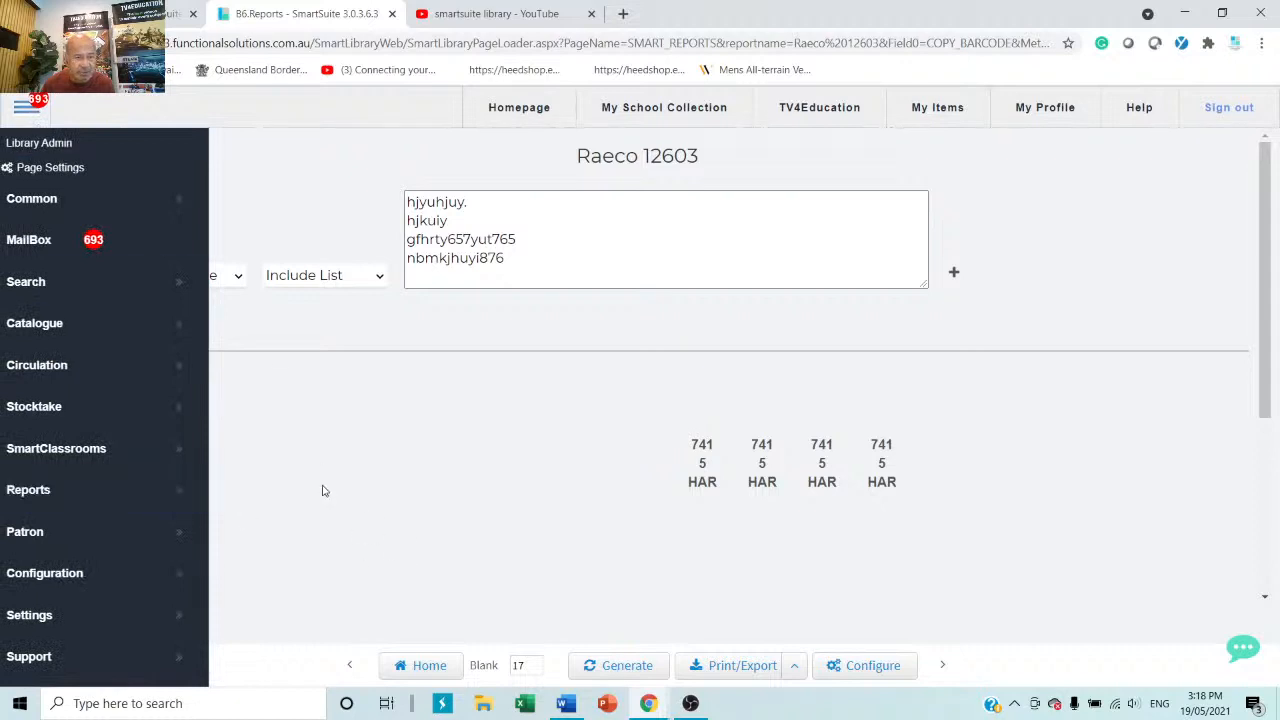
Open Circulation and load a patron found by searching the surname 'sm'.
left_click(48, 374)
left_click(257, 370)
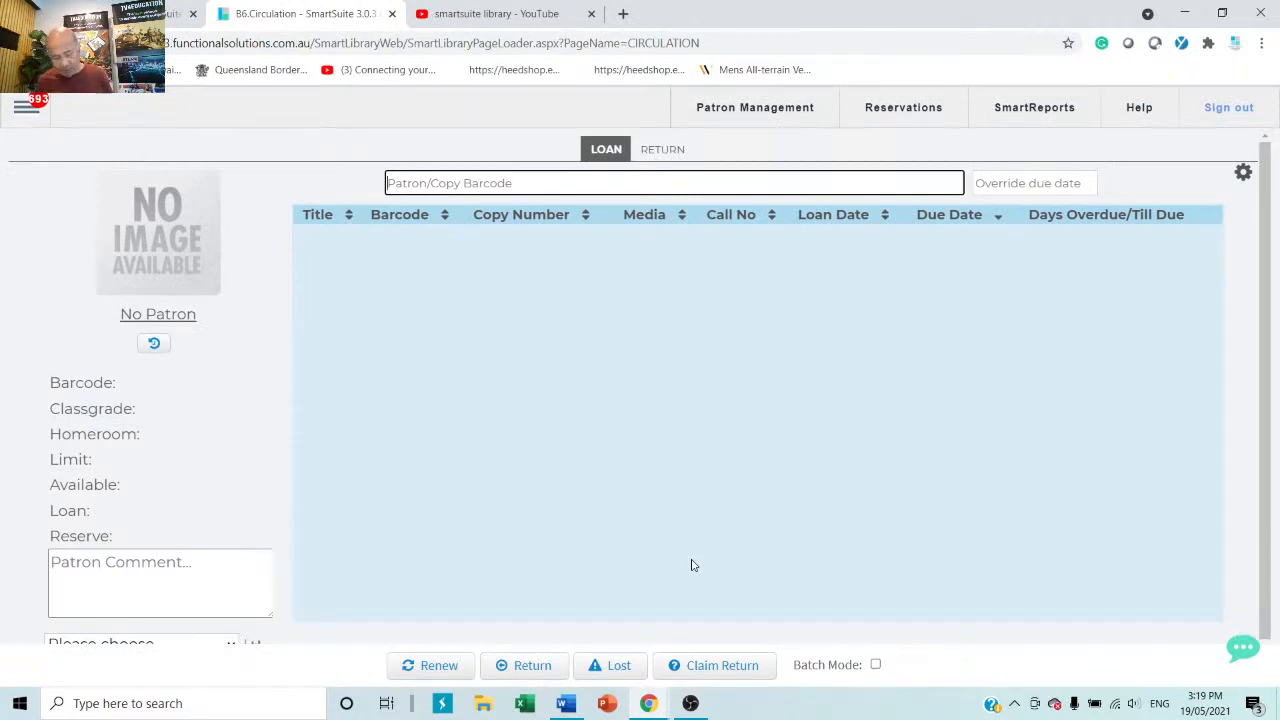
type("smith")
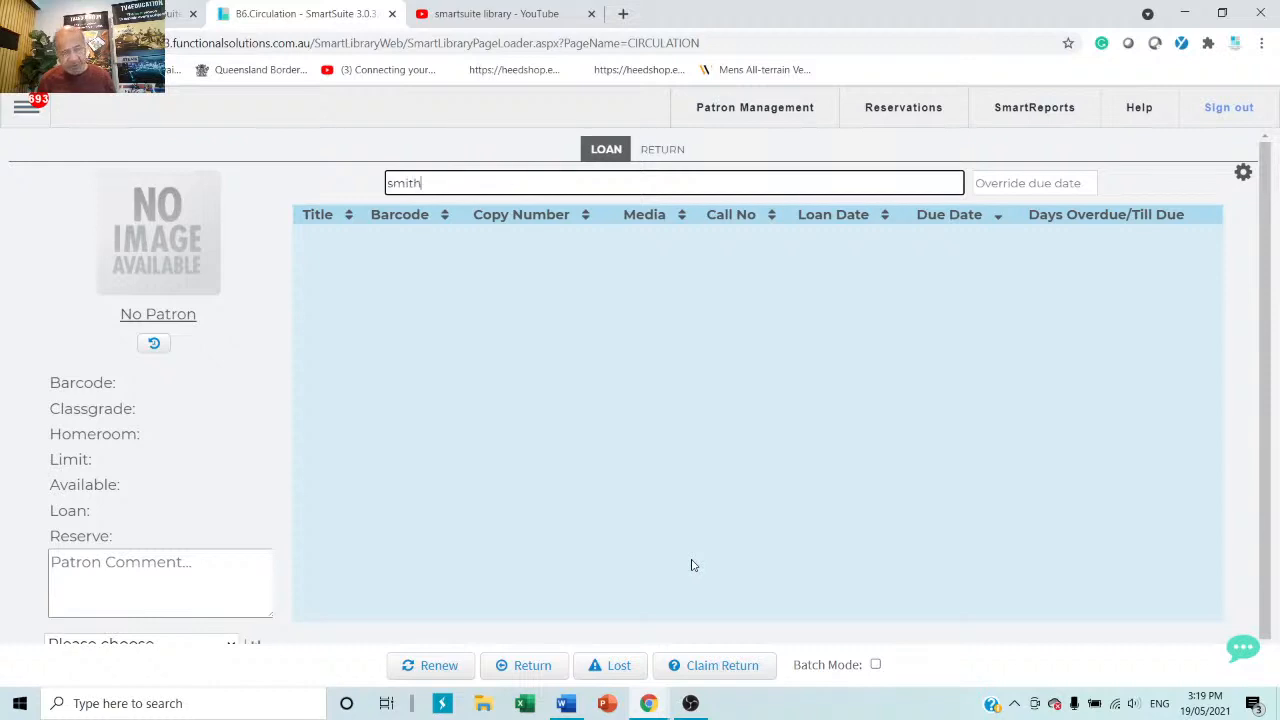
key("Return")
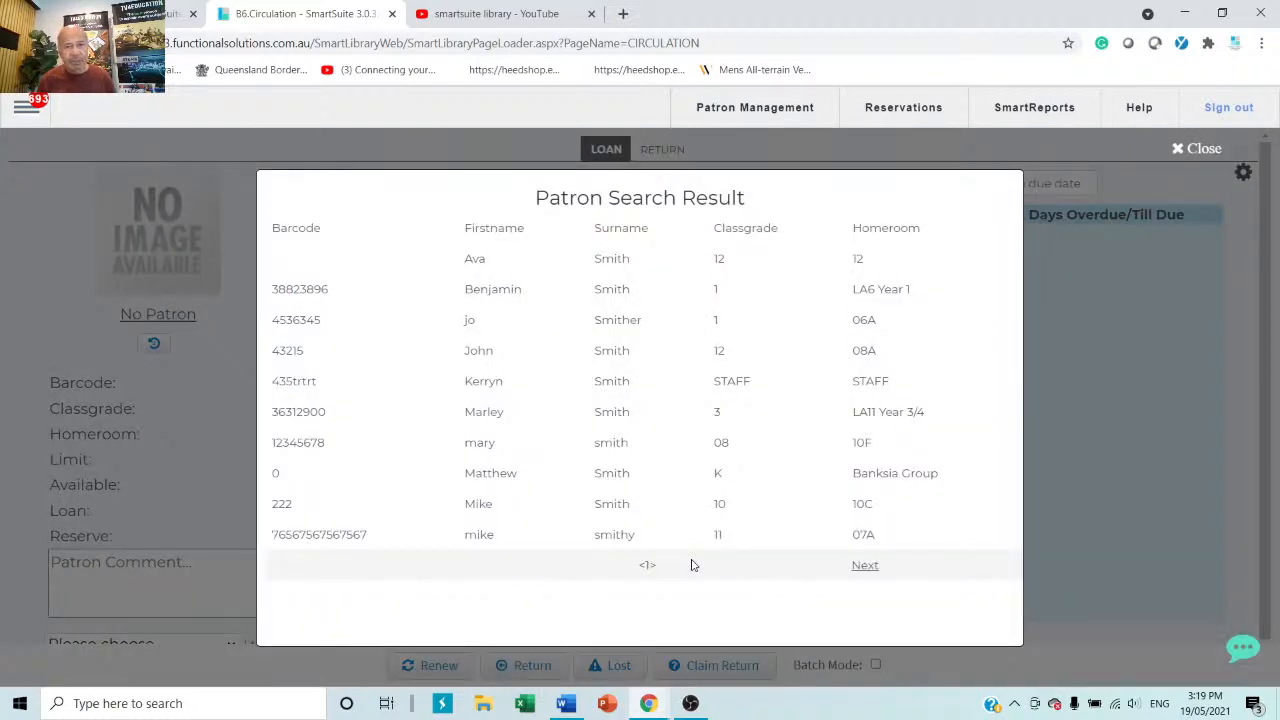
left_click(596, 351)
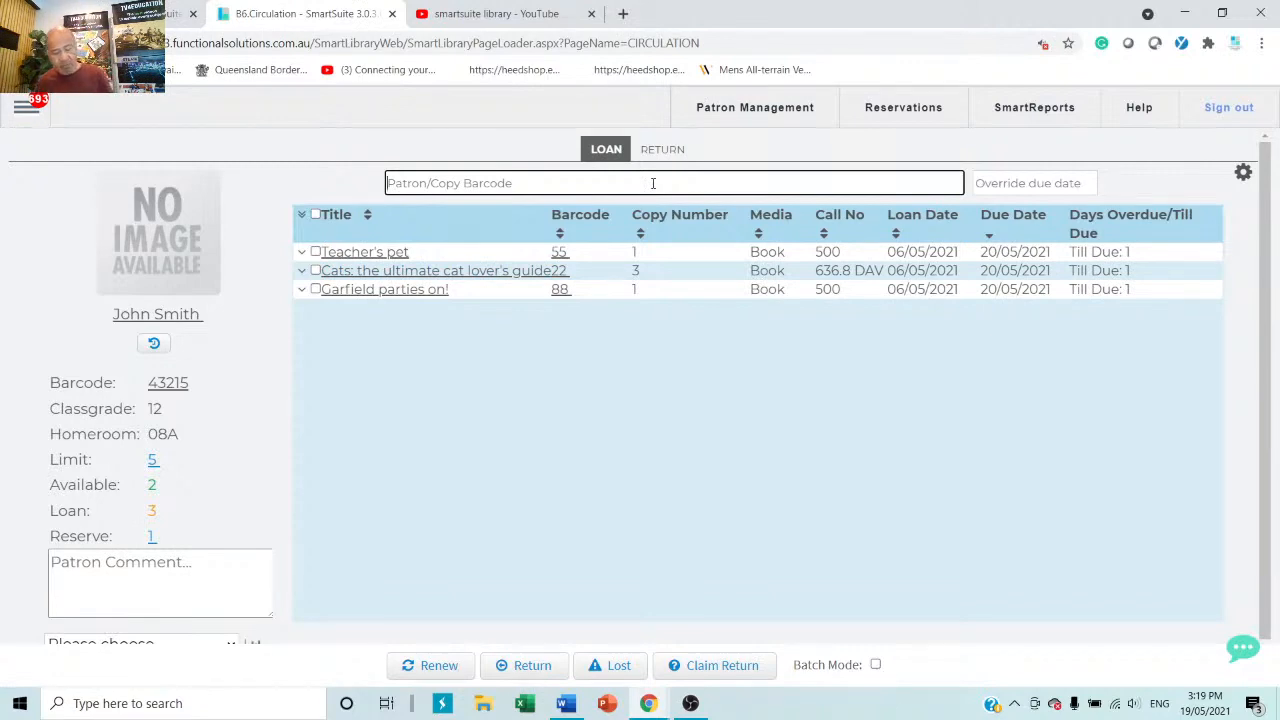
Look up barcode 99 and dismiss the empty result.
type("99")
key("Return")
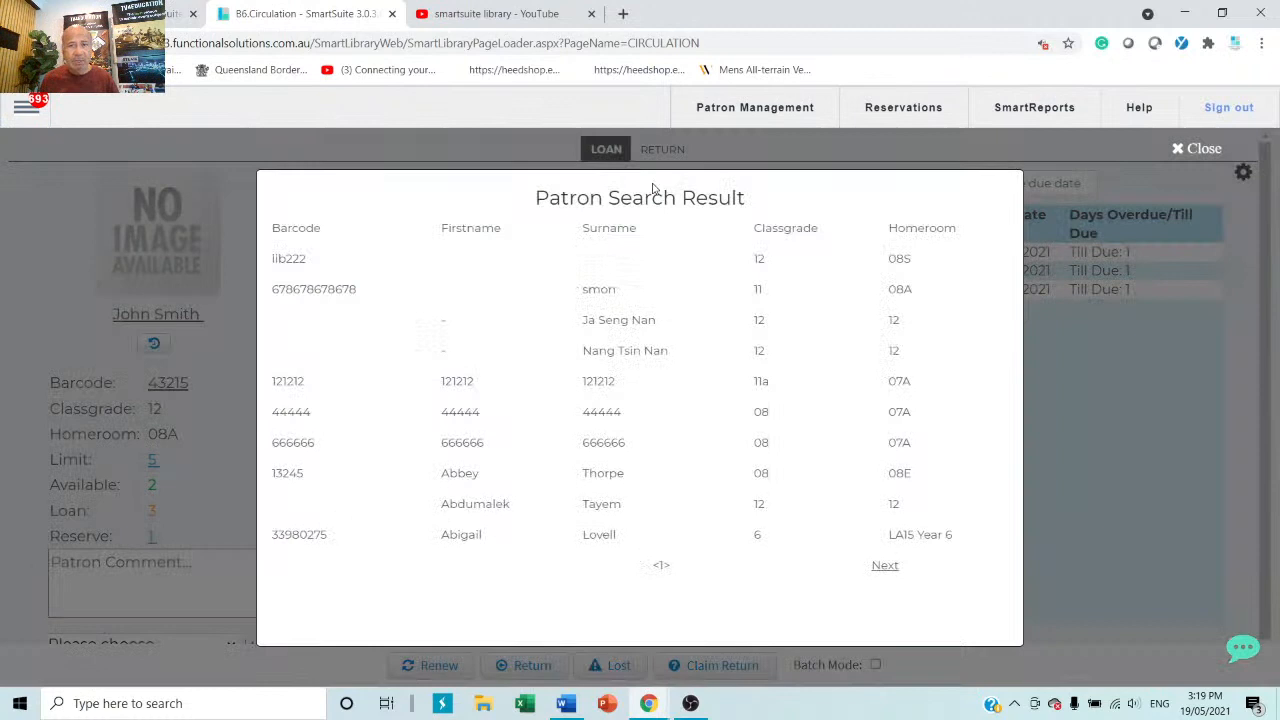
left_click(1186, 148)
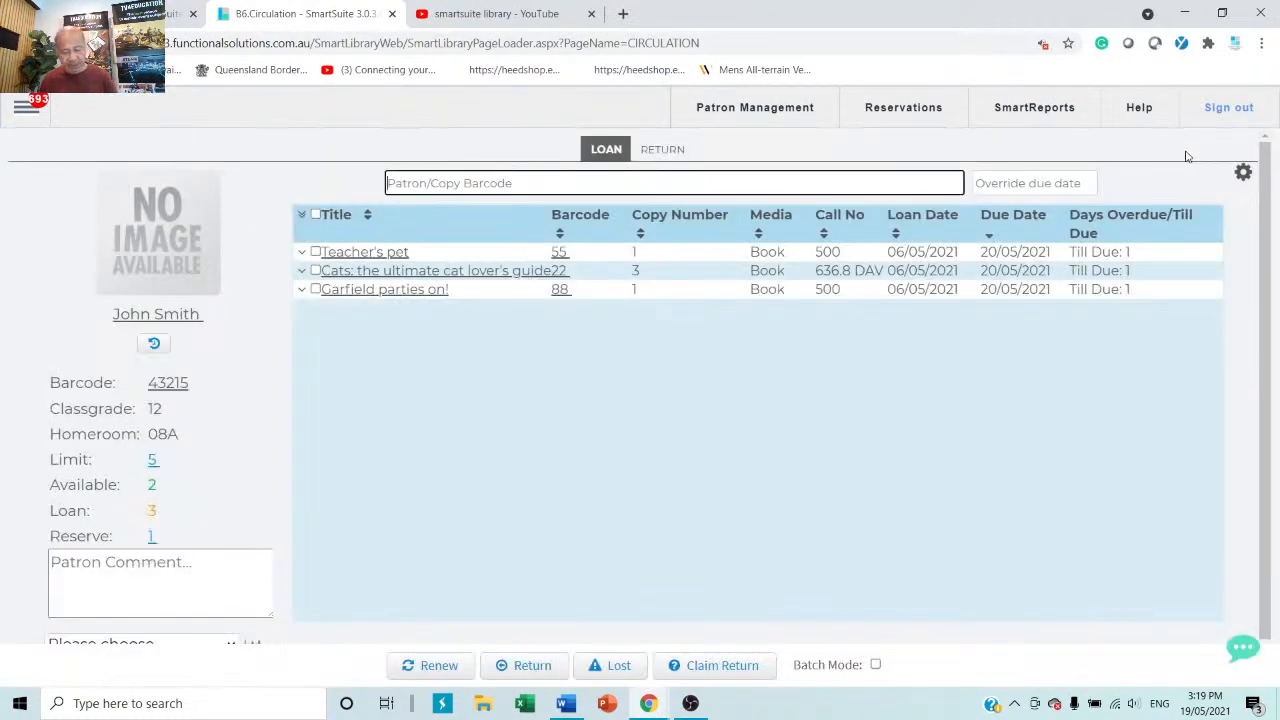
Lend Garfield: don't ask! (barcode 77) despite its on-loan warning, then search patrons for 's'.
type("77")
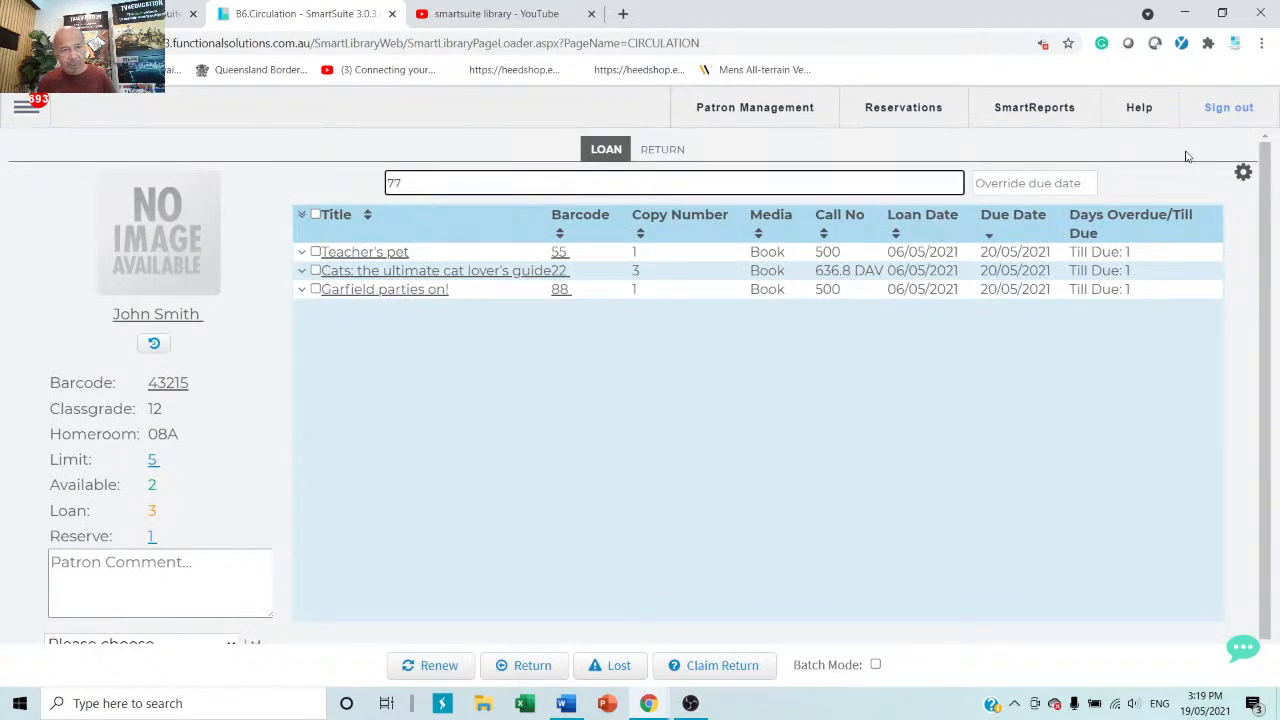
key("Return")
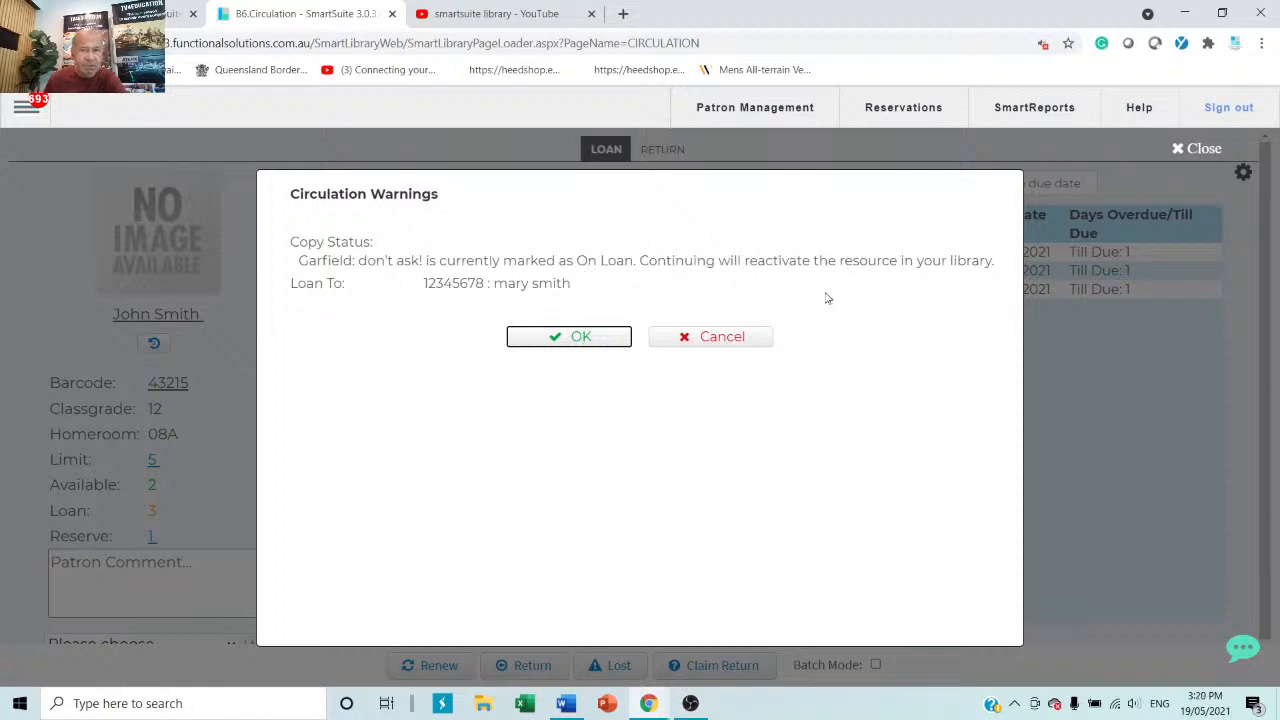
left_click(581, 338)
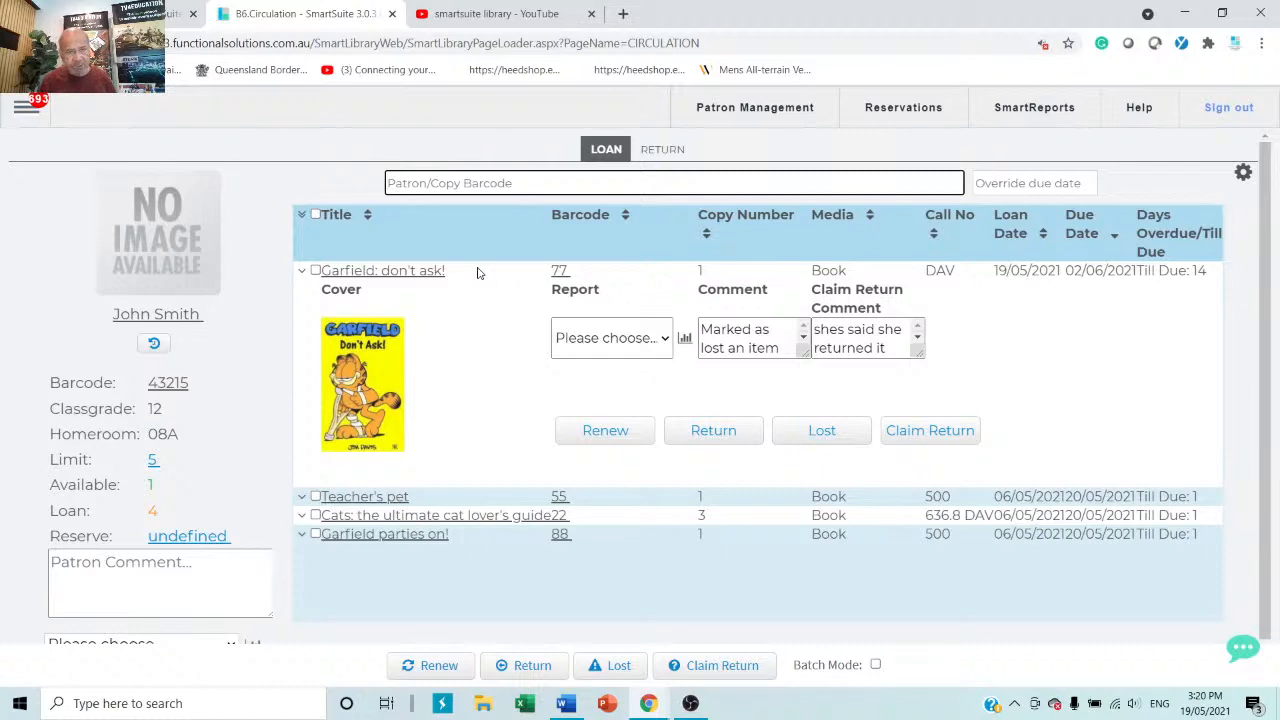
type("s")
key("Return")
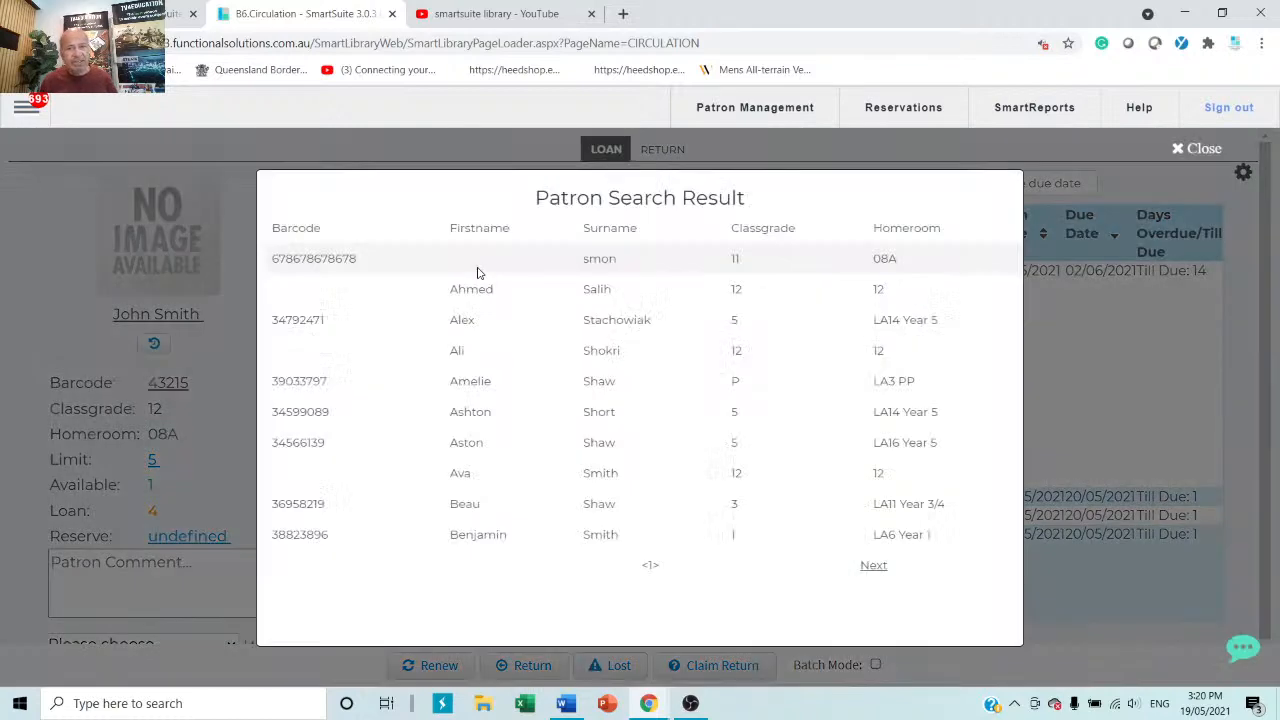
Load a Year 4 patron with no current loans from the next page of results.
left_click(874, 566)
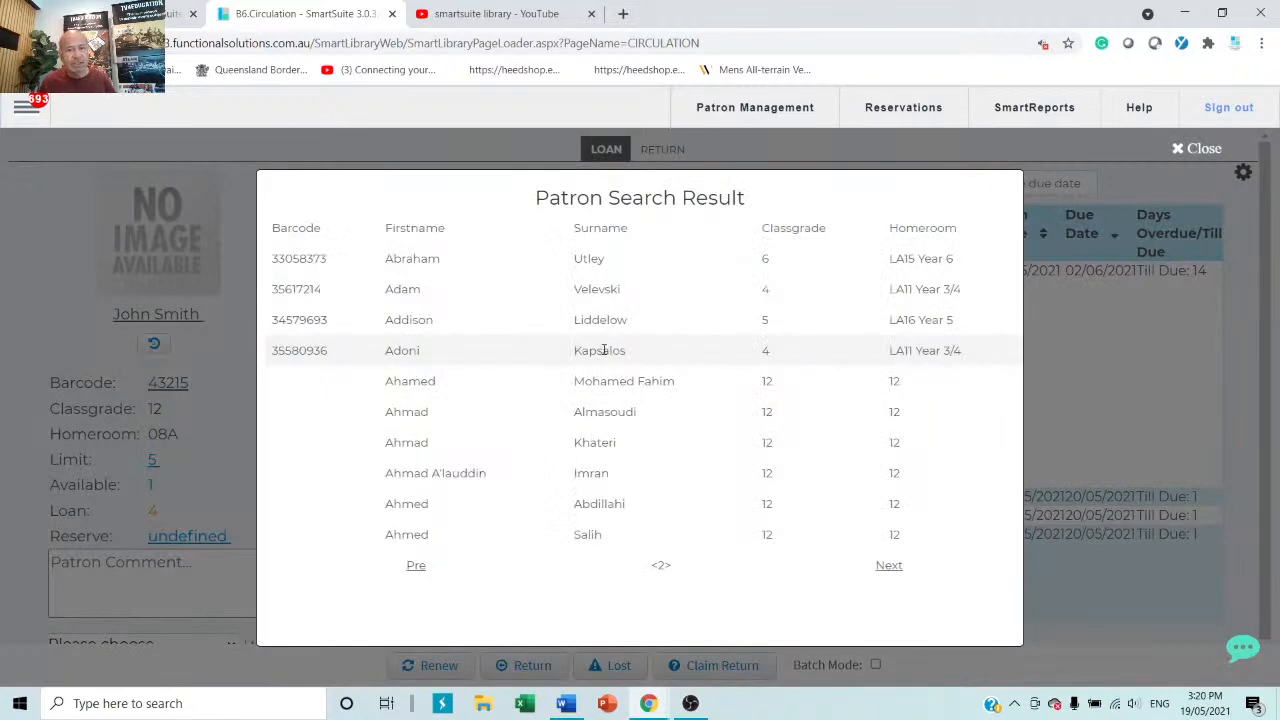
left_click(599, 351)
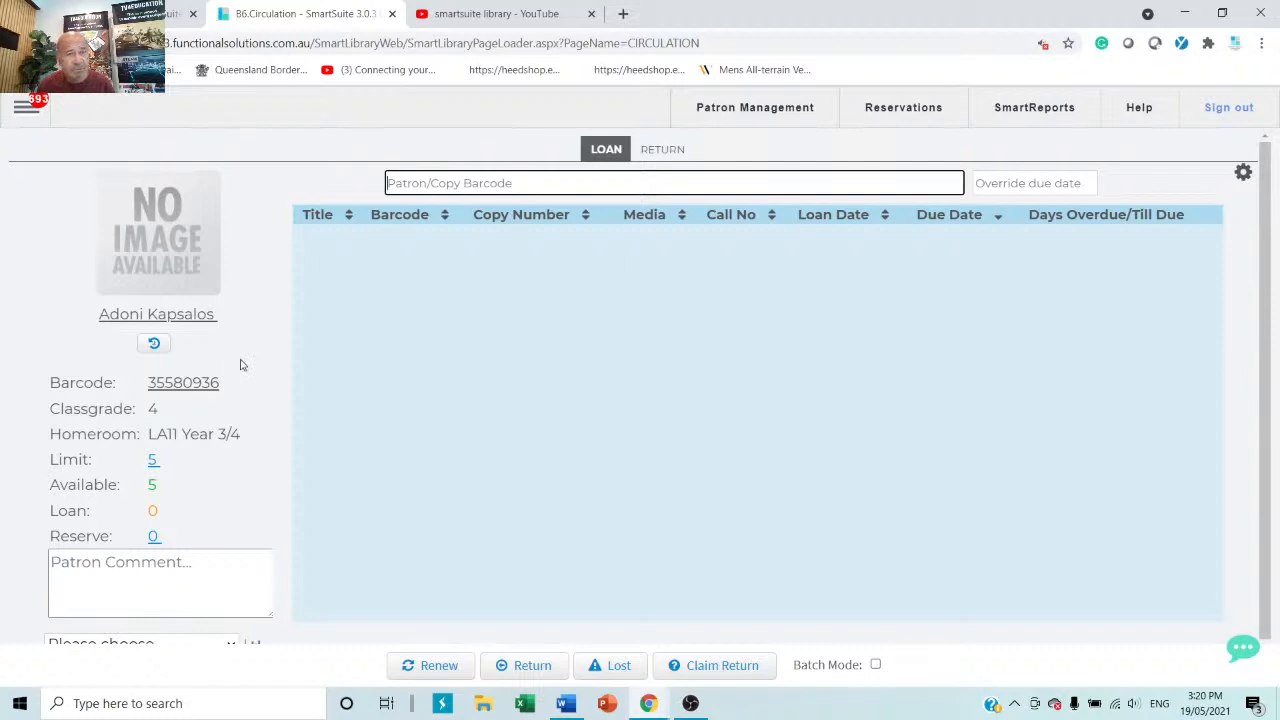
type("s")
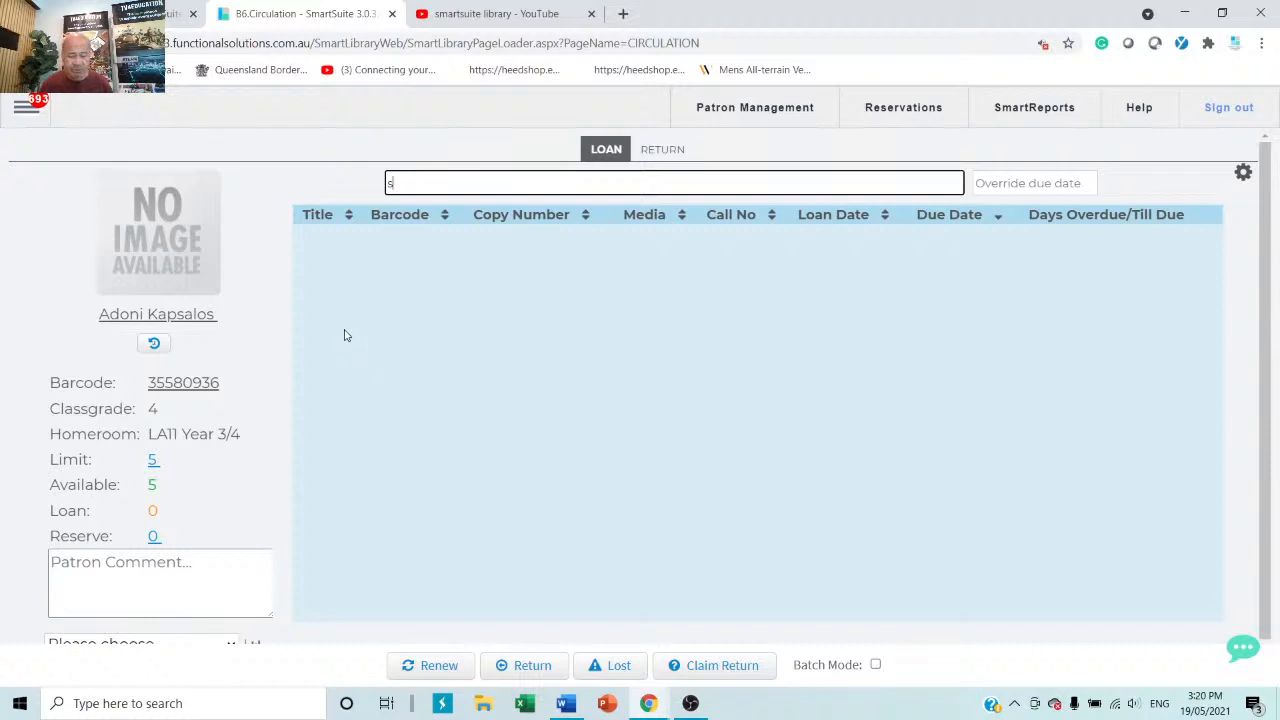
Return copies 88, 77 and 66, accepting each warning, then switch back to Loan mode.
left_click(655, 152)
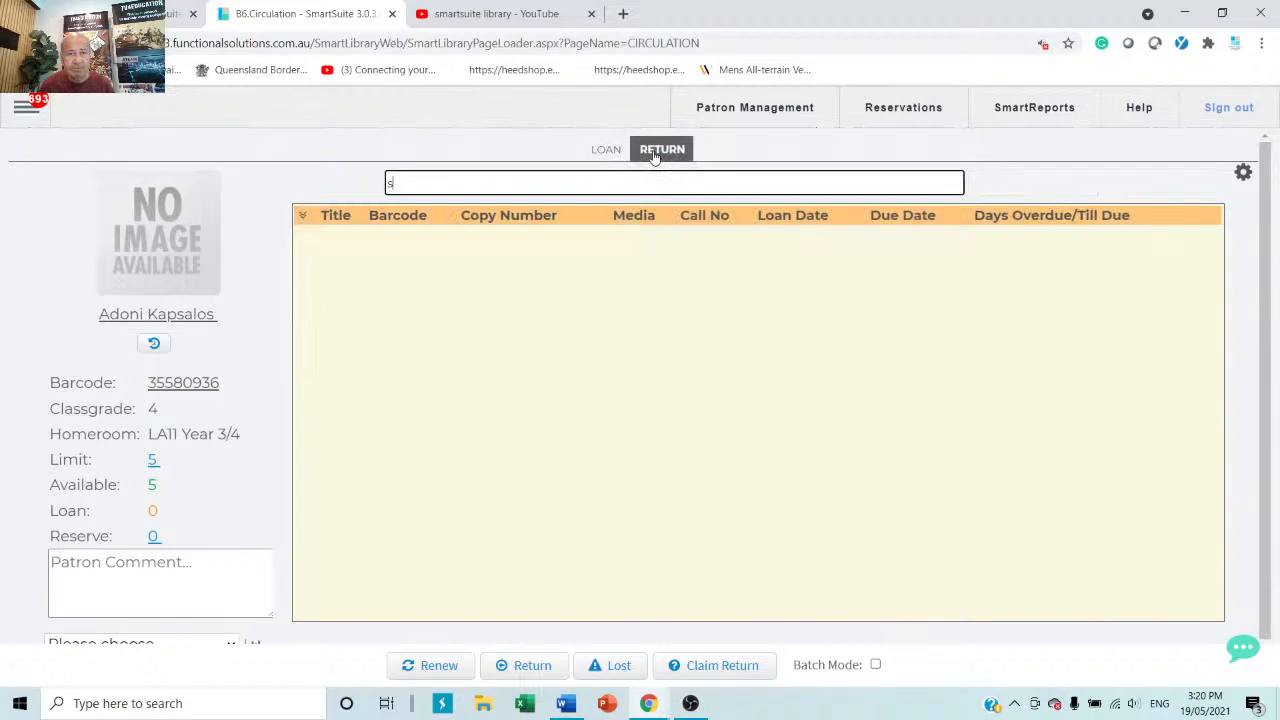
left_click_drag(536, 188, 84, 154)
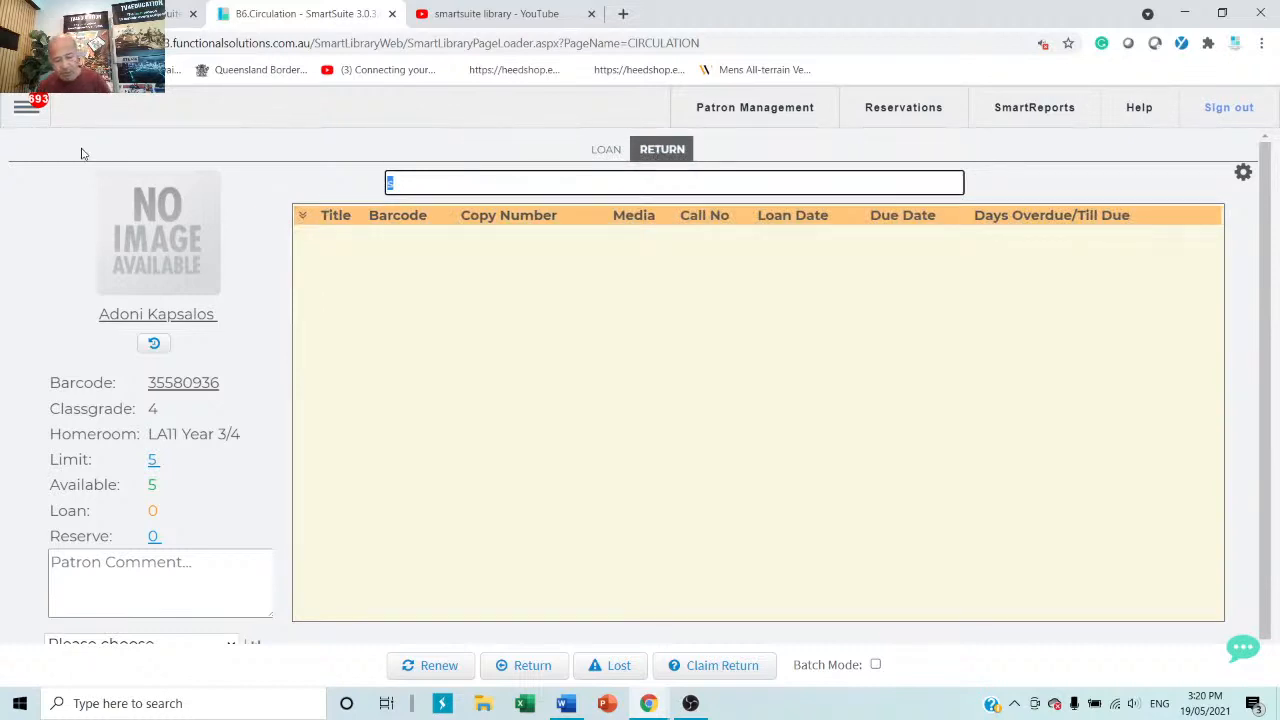
type("88")
key("Return")
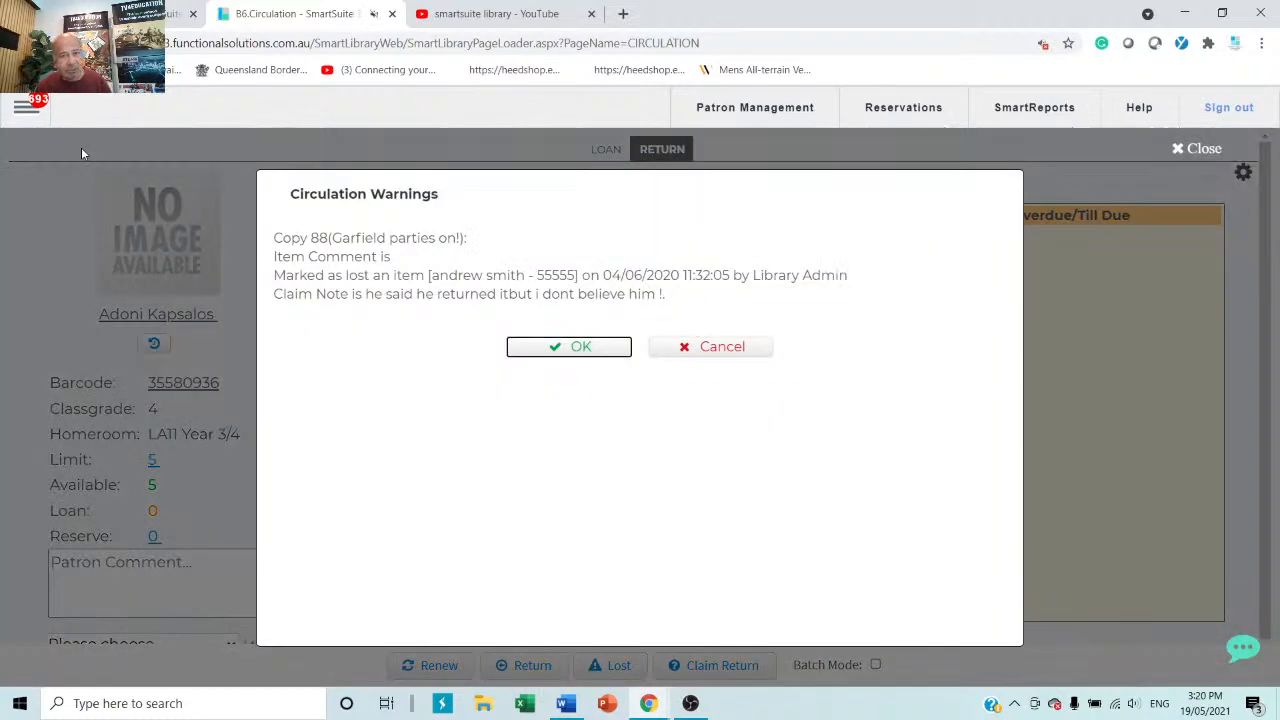
left_click(600, 348)
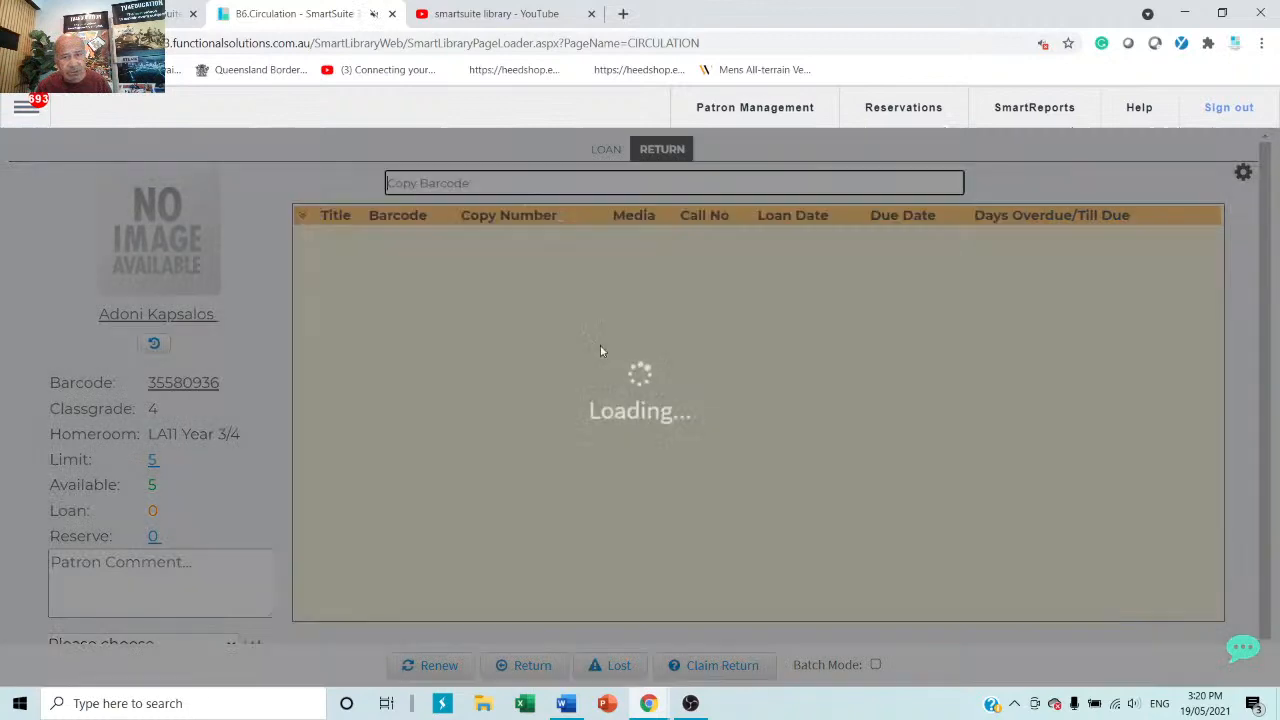
type("7")
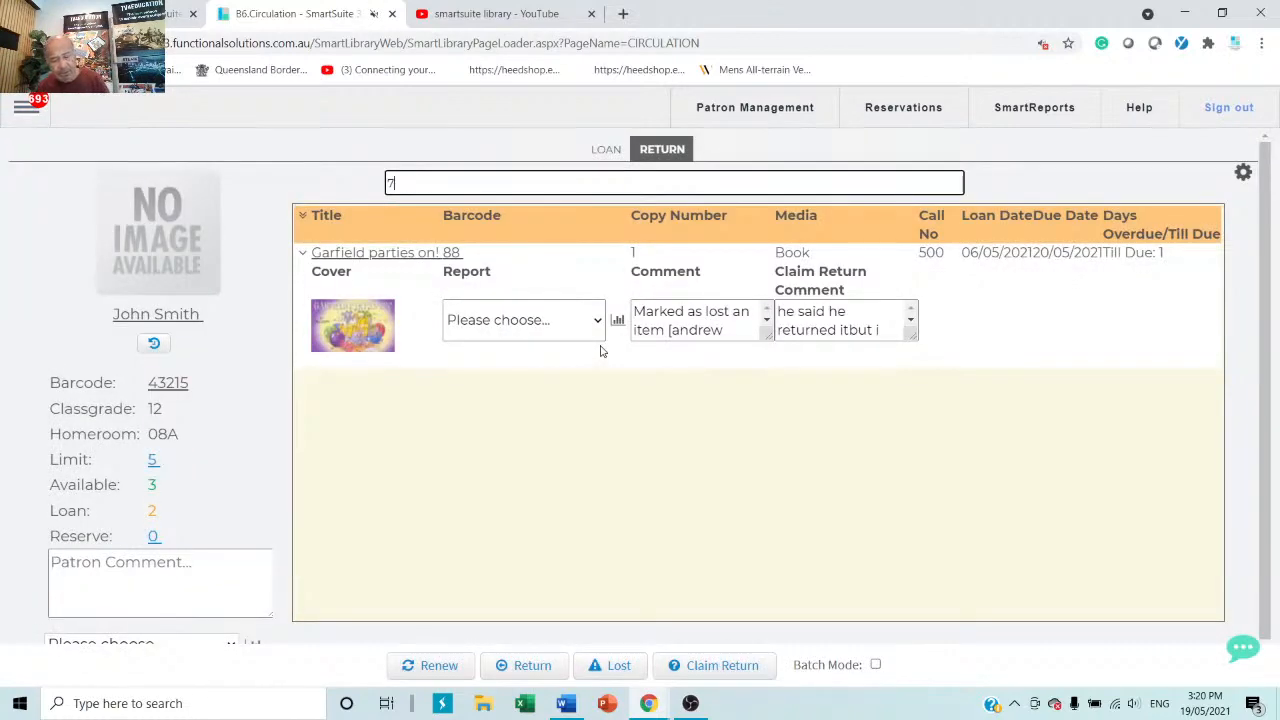
type("7")
key("Return")
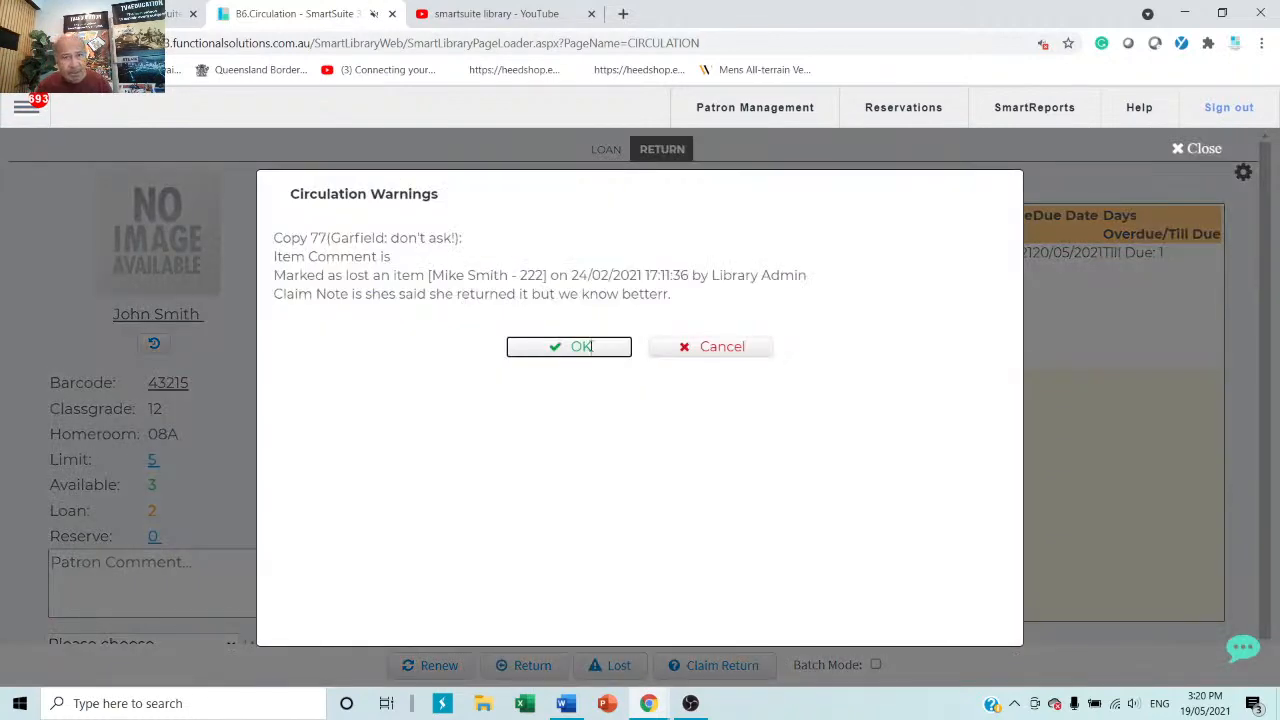
left_click(590, 346)
type("66")
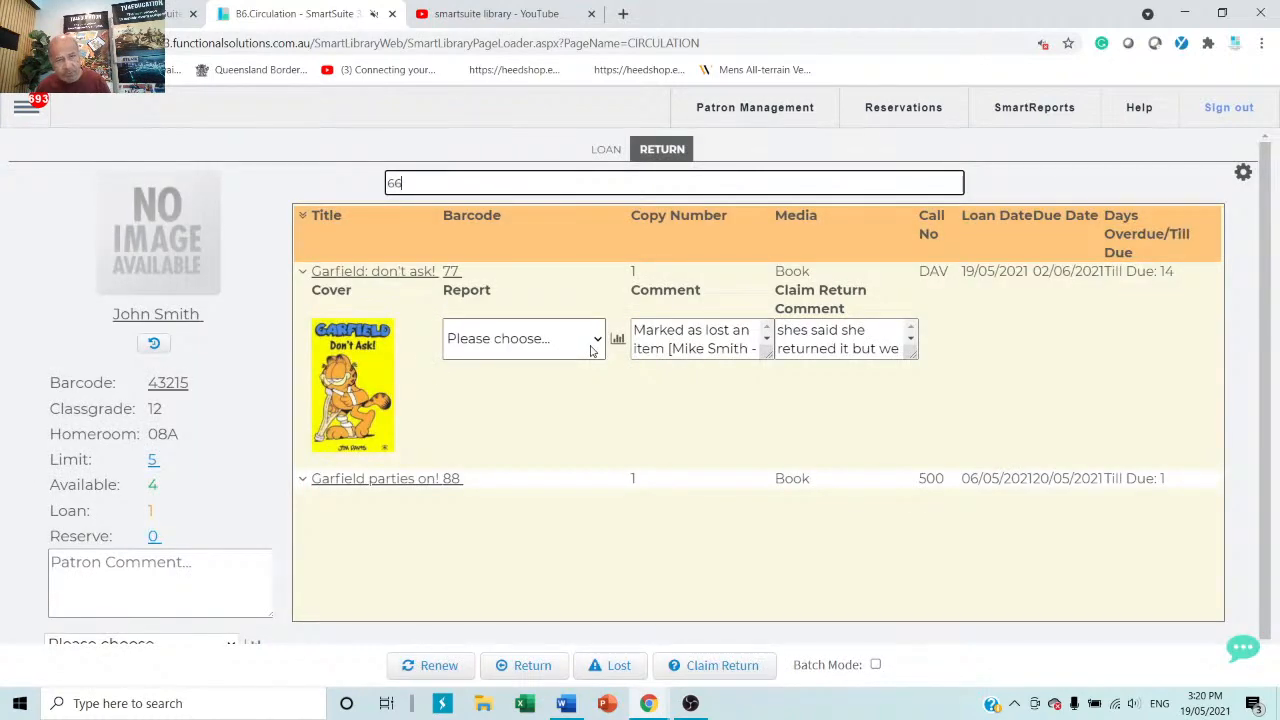
key("Return")
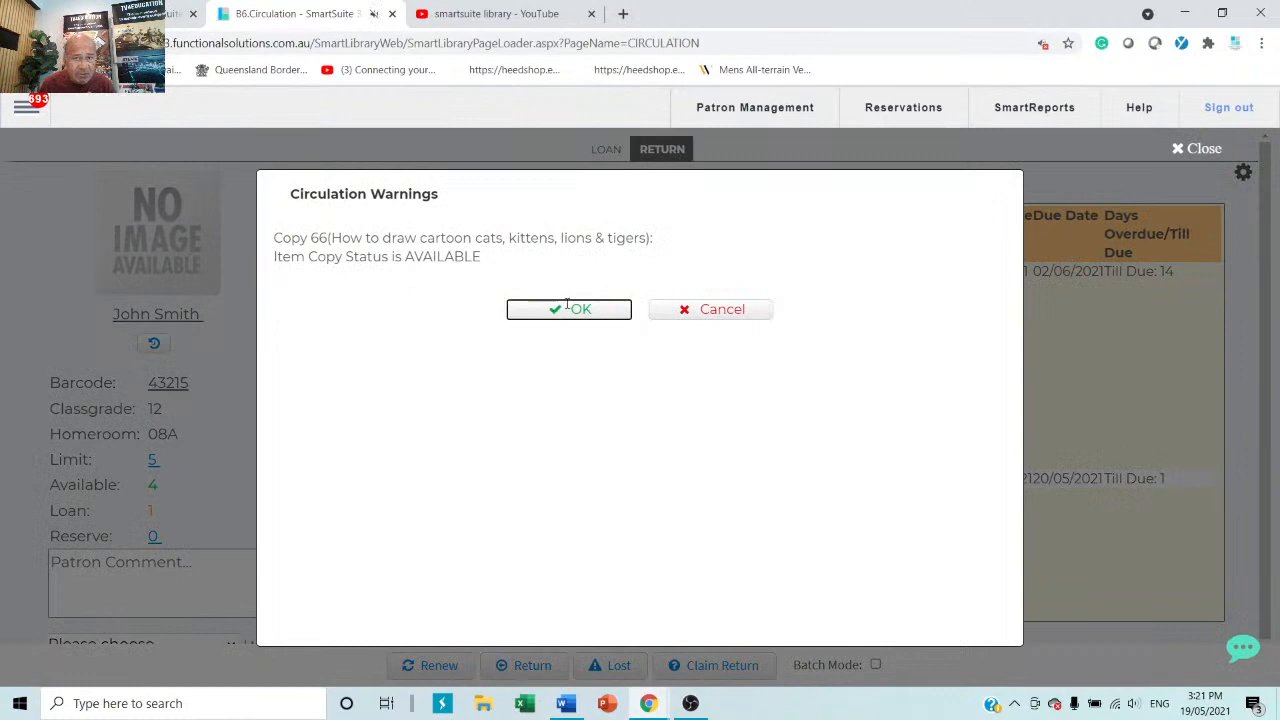
left_click(567, 308)
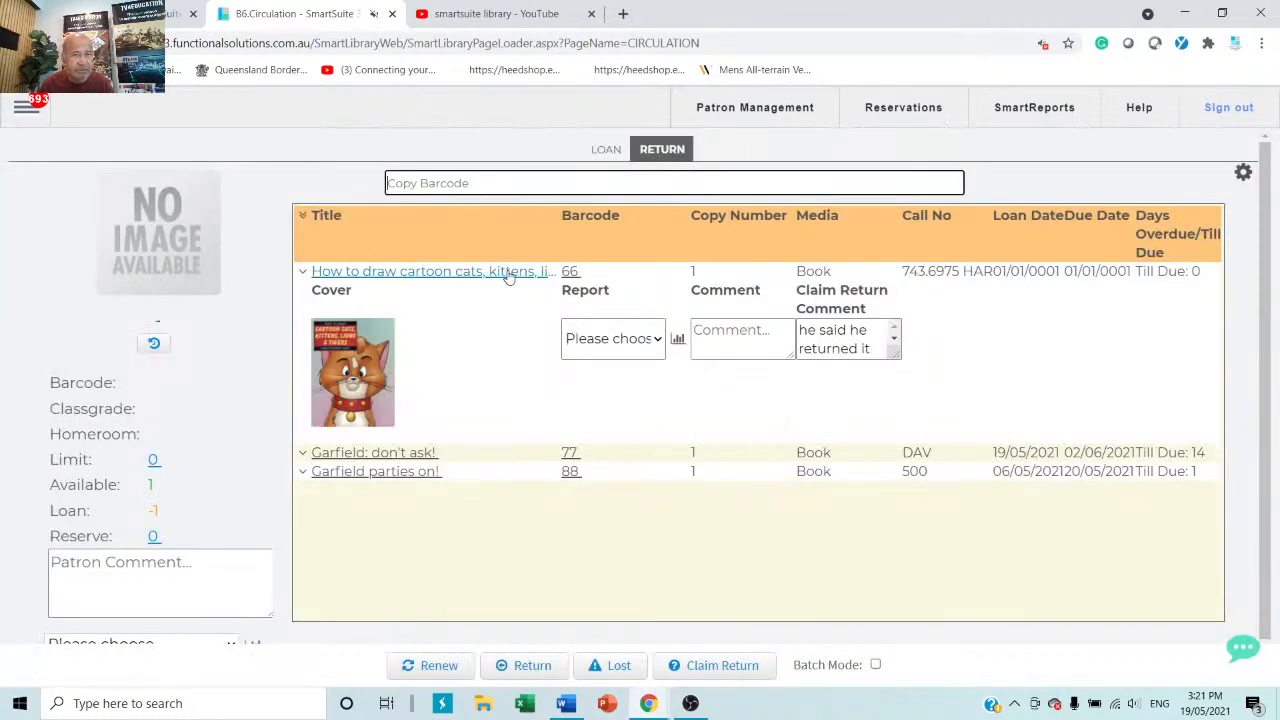
left_click(606, 151)
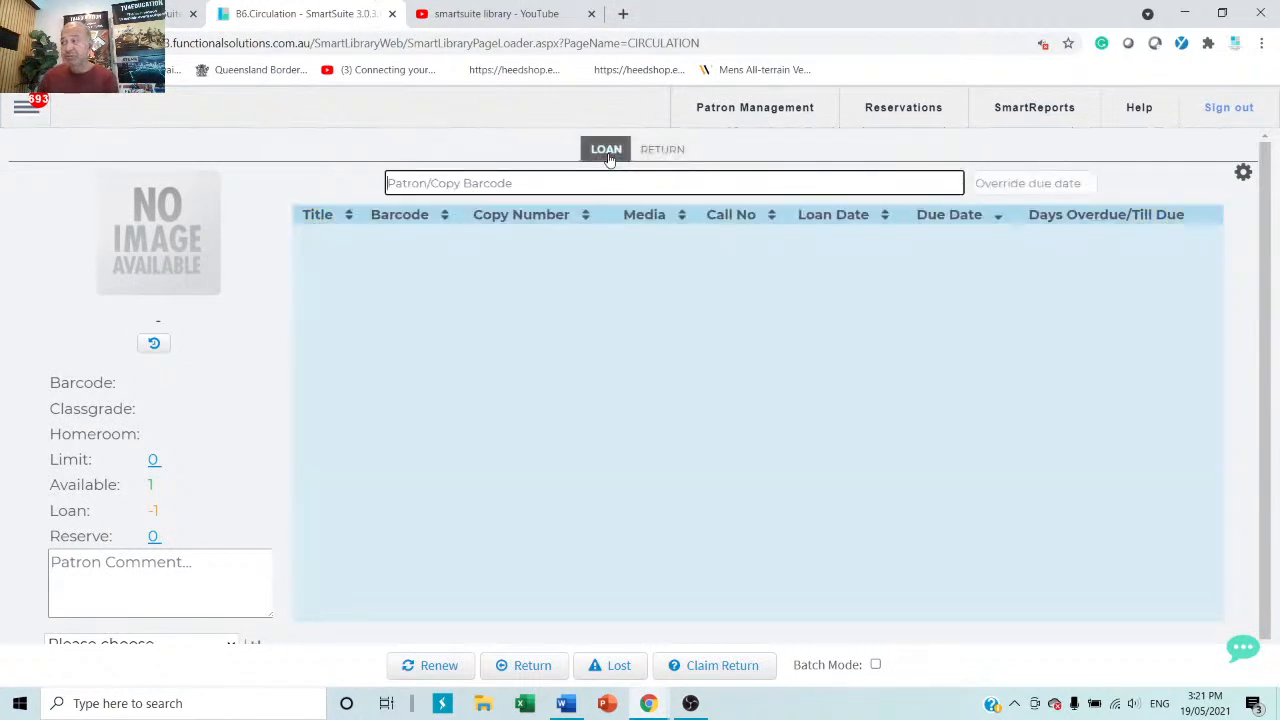
left_click(684, 152)
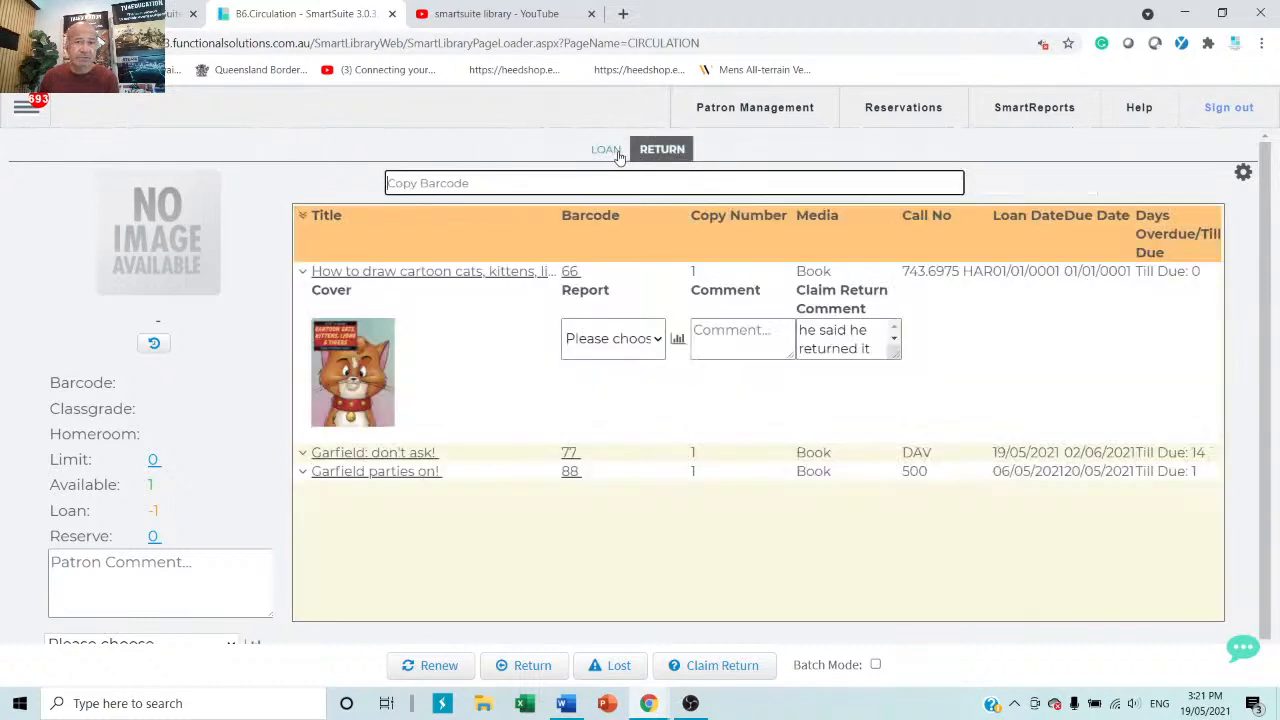
left_click(614, 151)
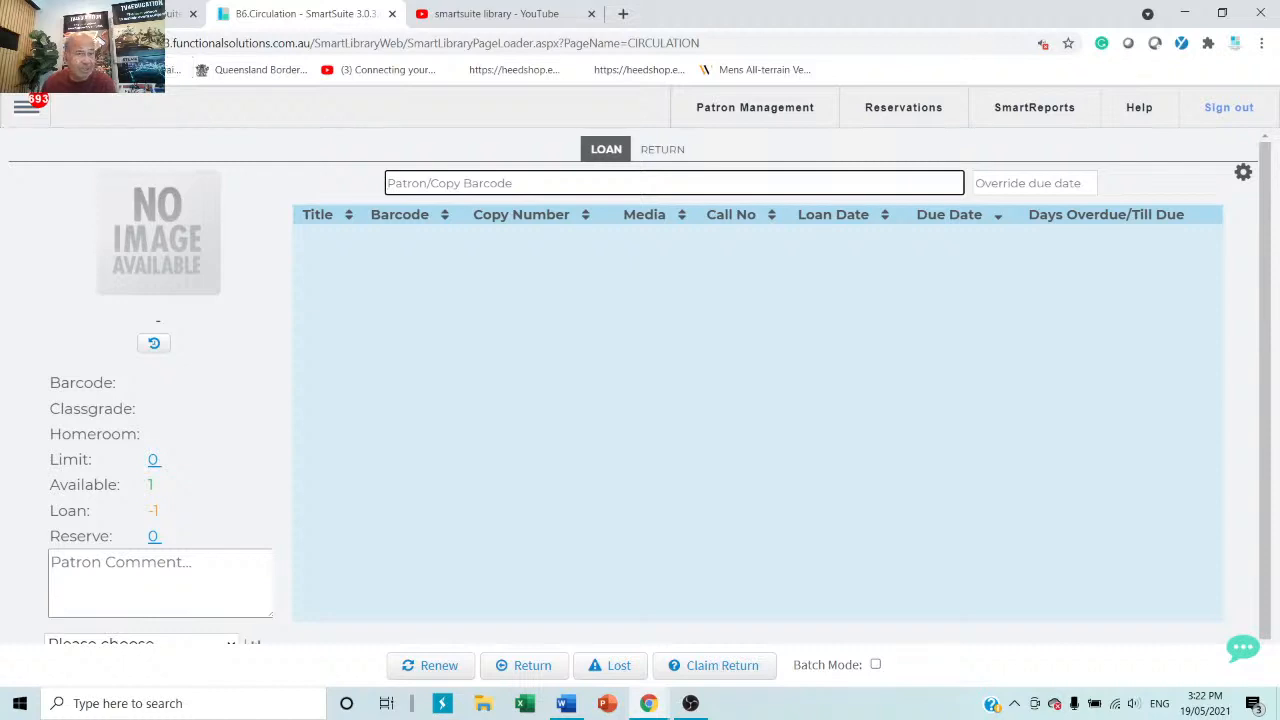
Go to Reports > Reports and list the FSI Current Loans reports.
left_click(25, 110)
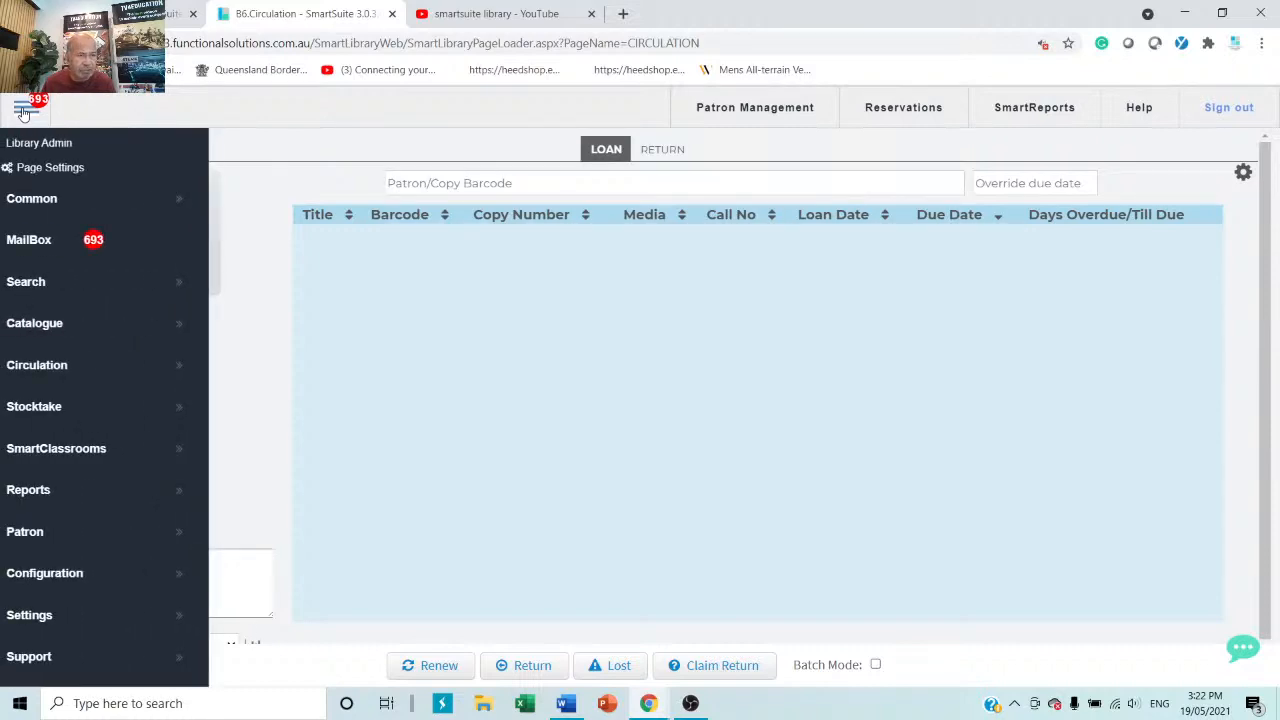
mouse_move(72, 500)
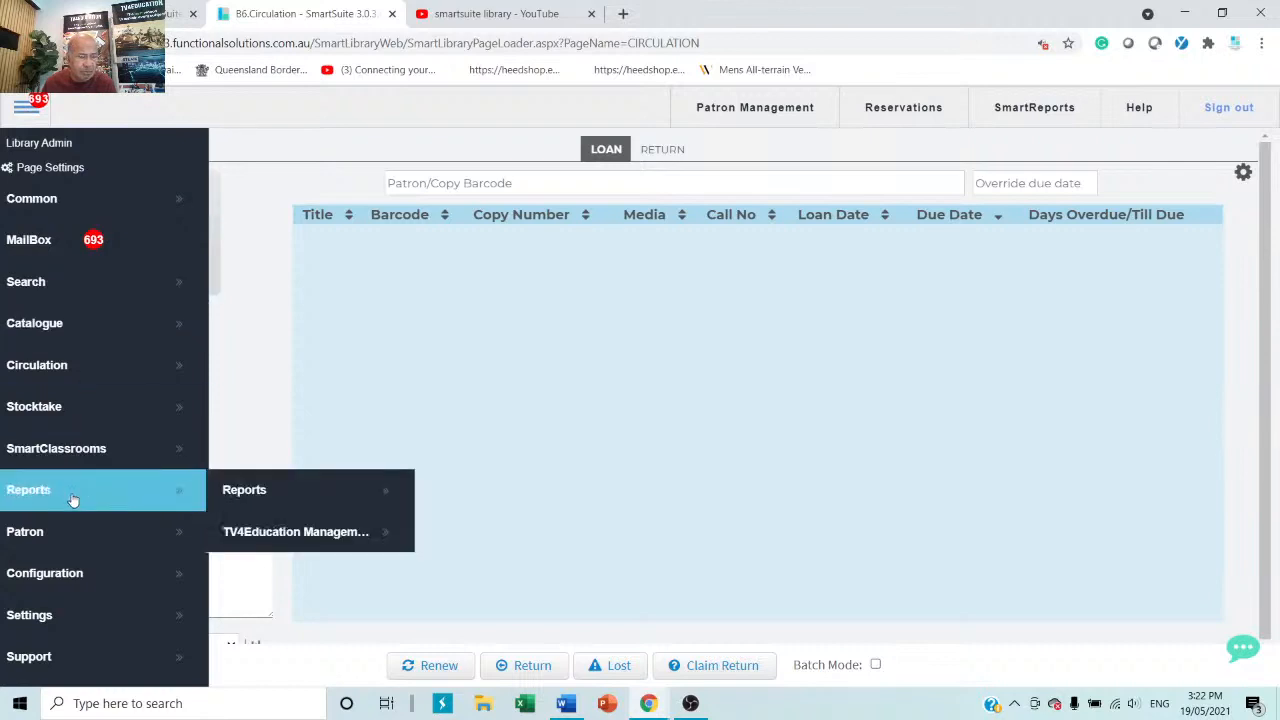
left_click(331, 491)
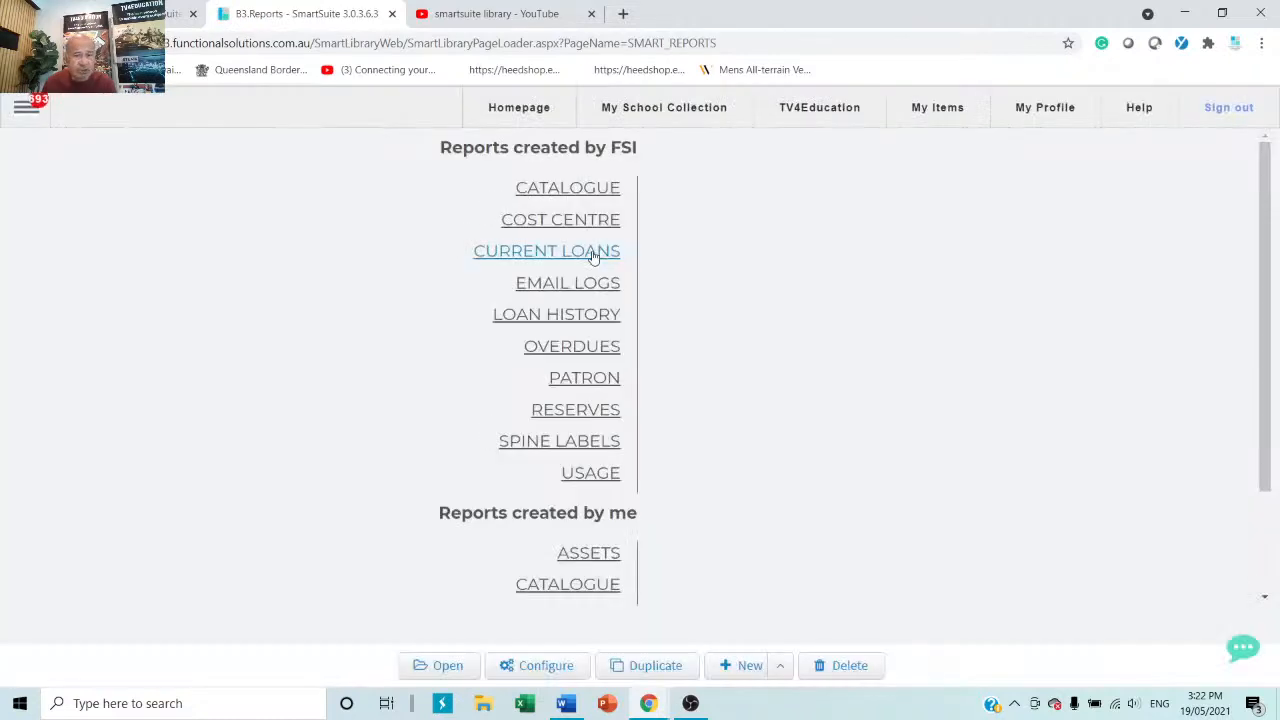
left_click_drag(656, 143, 455, 140)
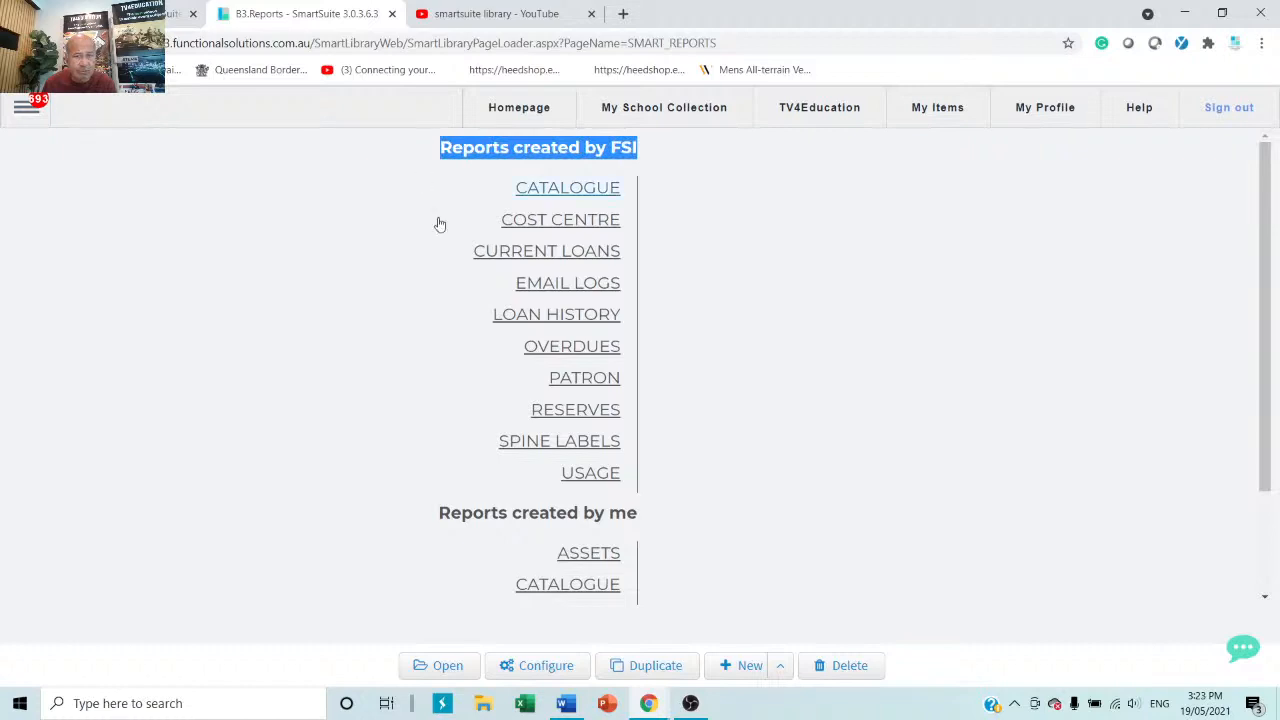
left_click_drag(660, 517, 421, 518)
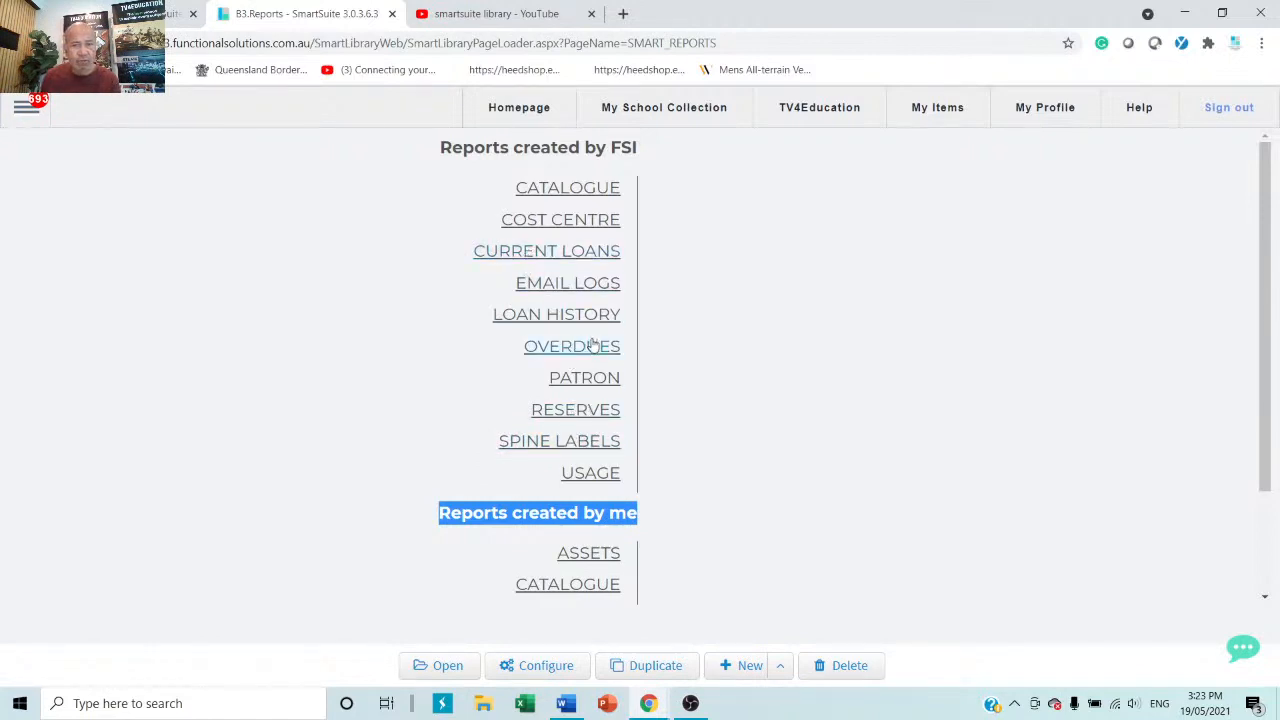
left_click(538, 254)
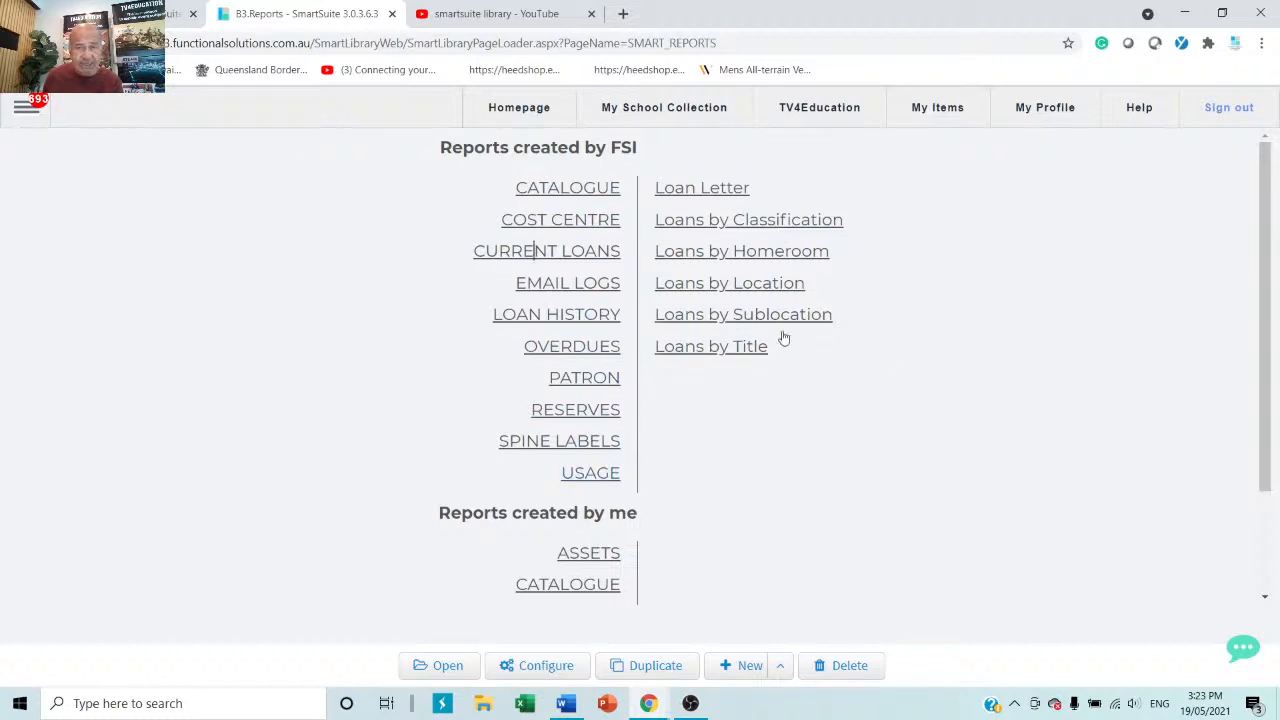
Generate Loans by Classification filtered to classgrade 12 and show its Print/Export options.
left_click(779, 229)
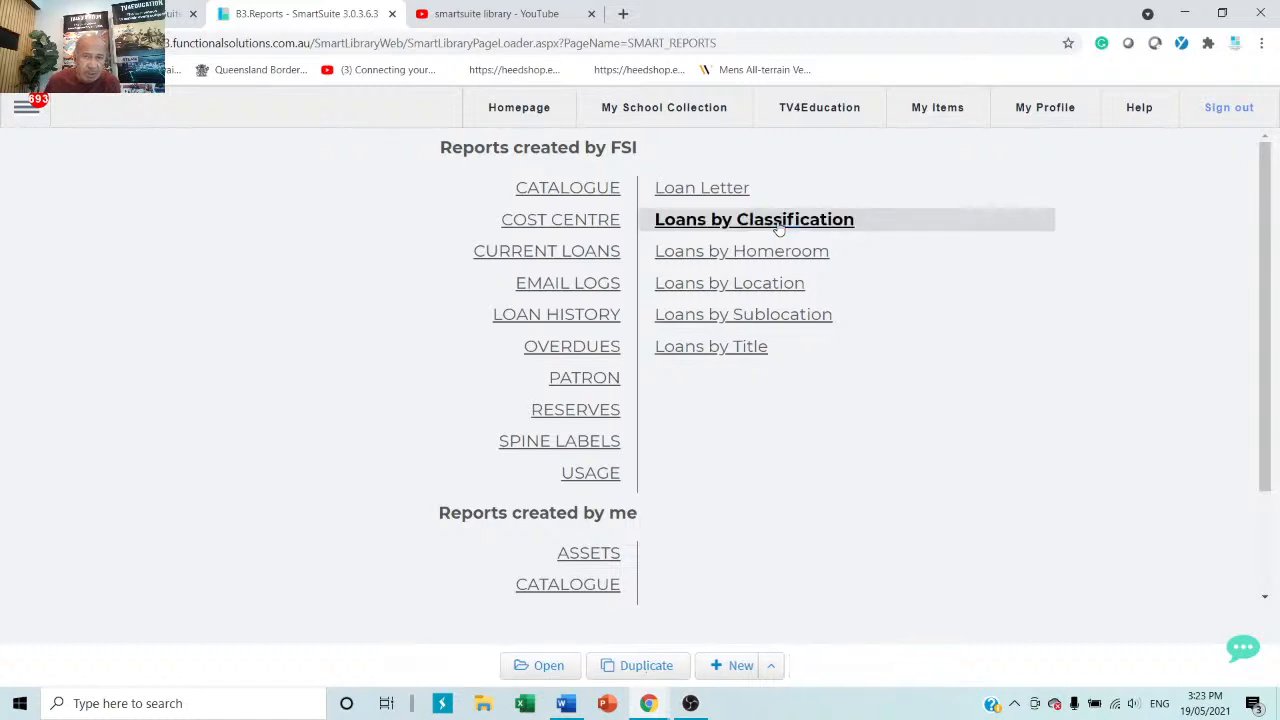
double_click(779, 229)
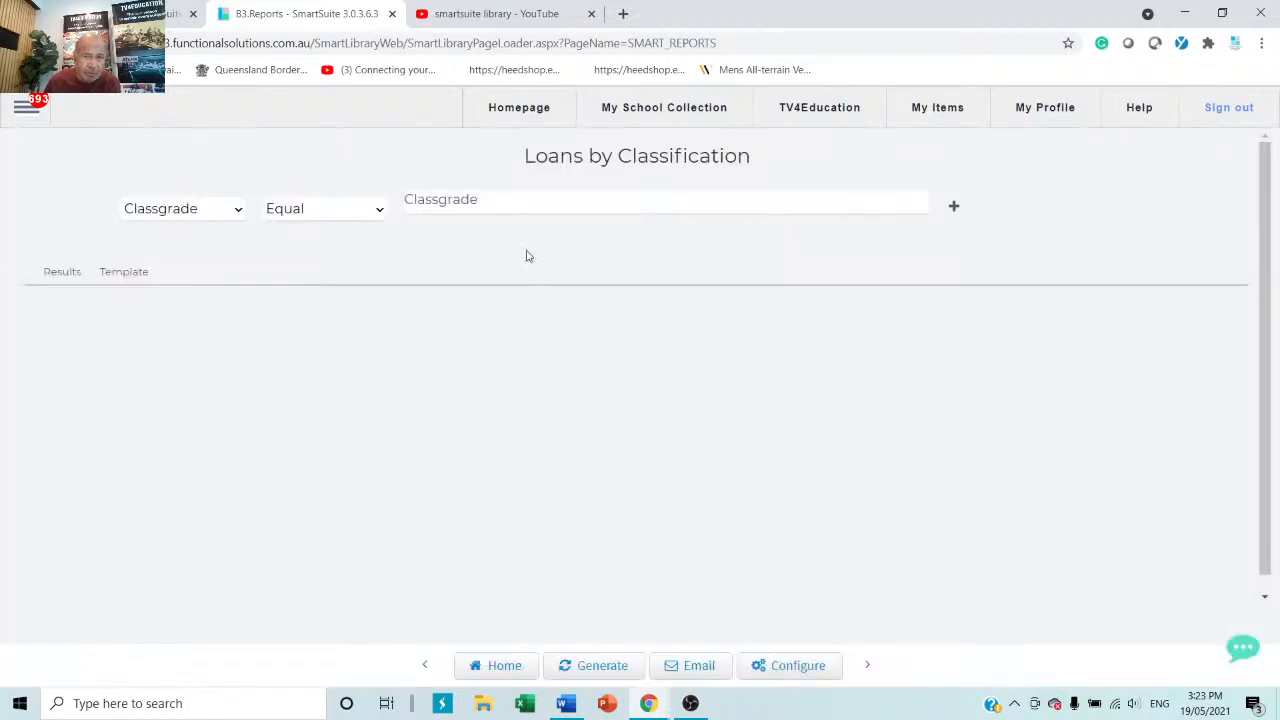
left_click(561, 209)
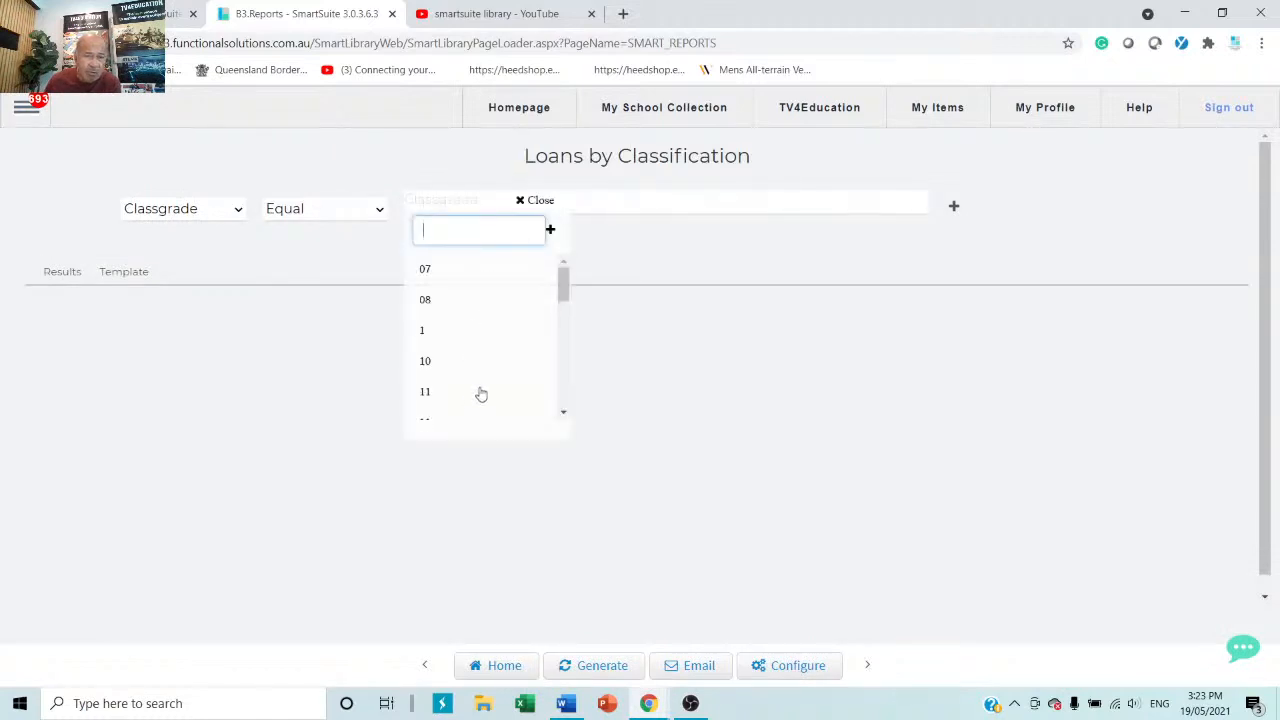
scroll(481, 393, "down", 1)
left_click(441, 369)
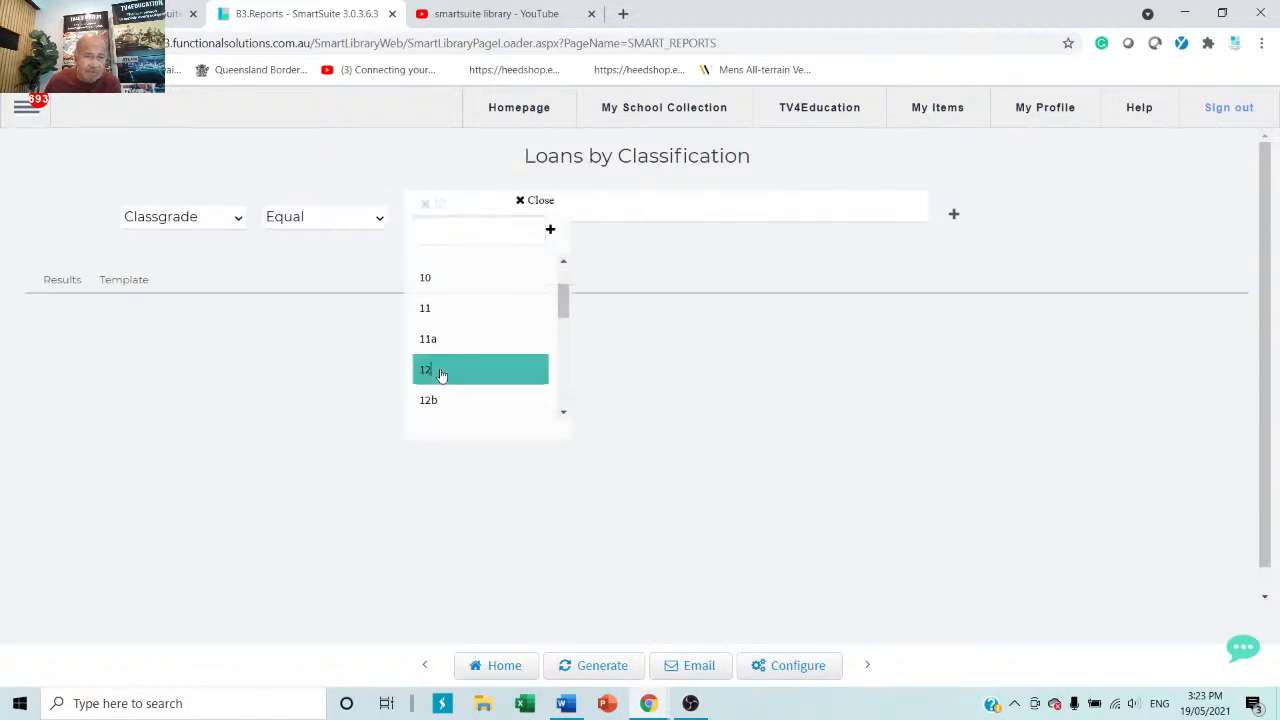
left_click(597, 667)
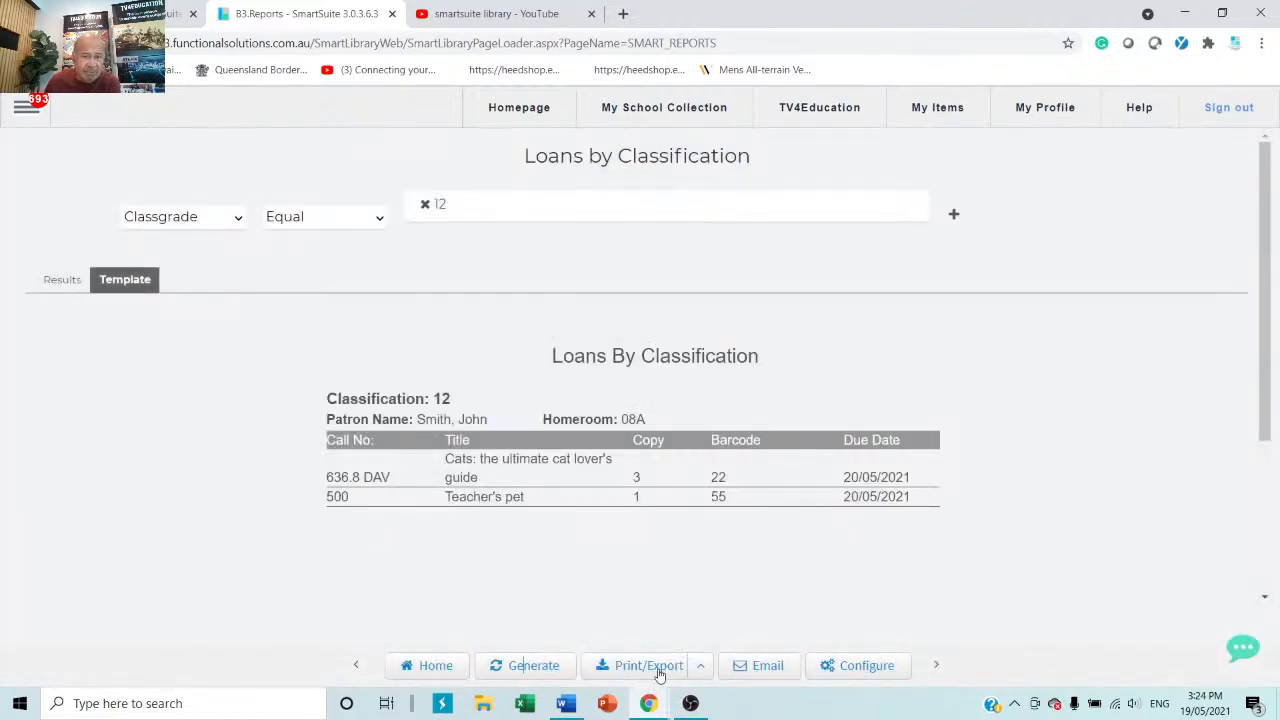
left_click(705, 666)
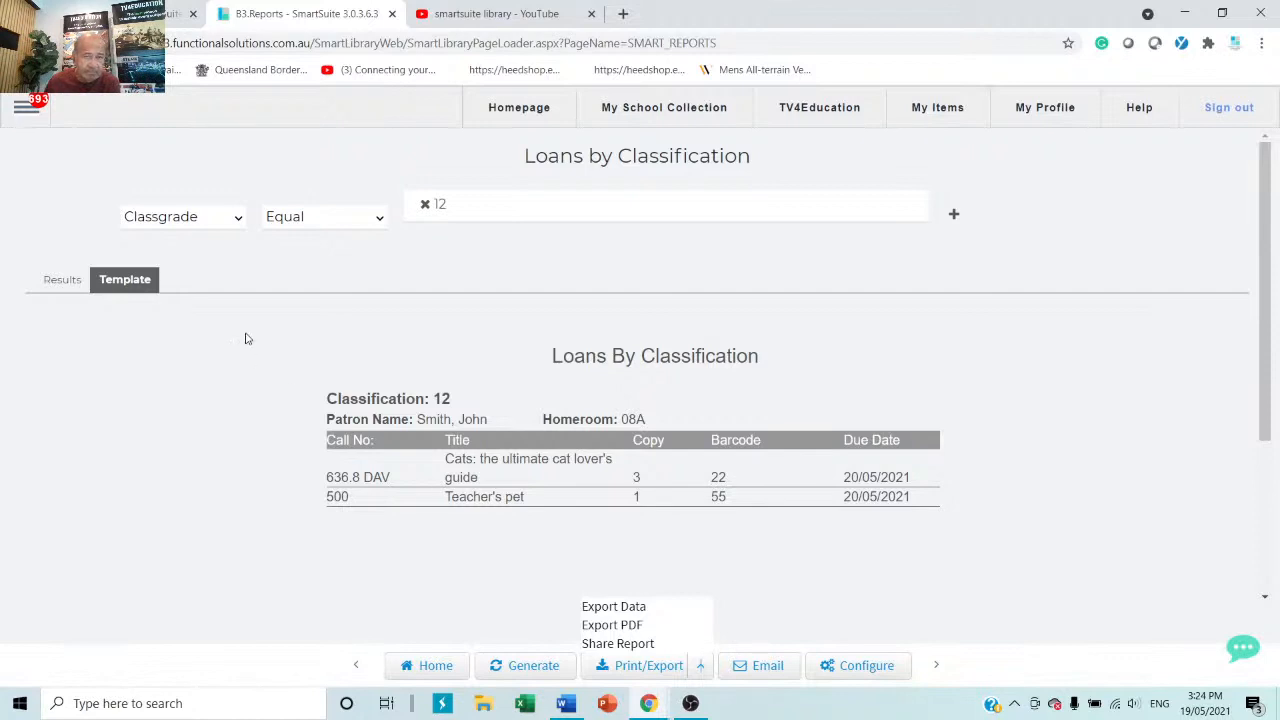
Go from the side menu, past the Search options, to Configuration > Authority Editor.
left_click(16, 110)
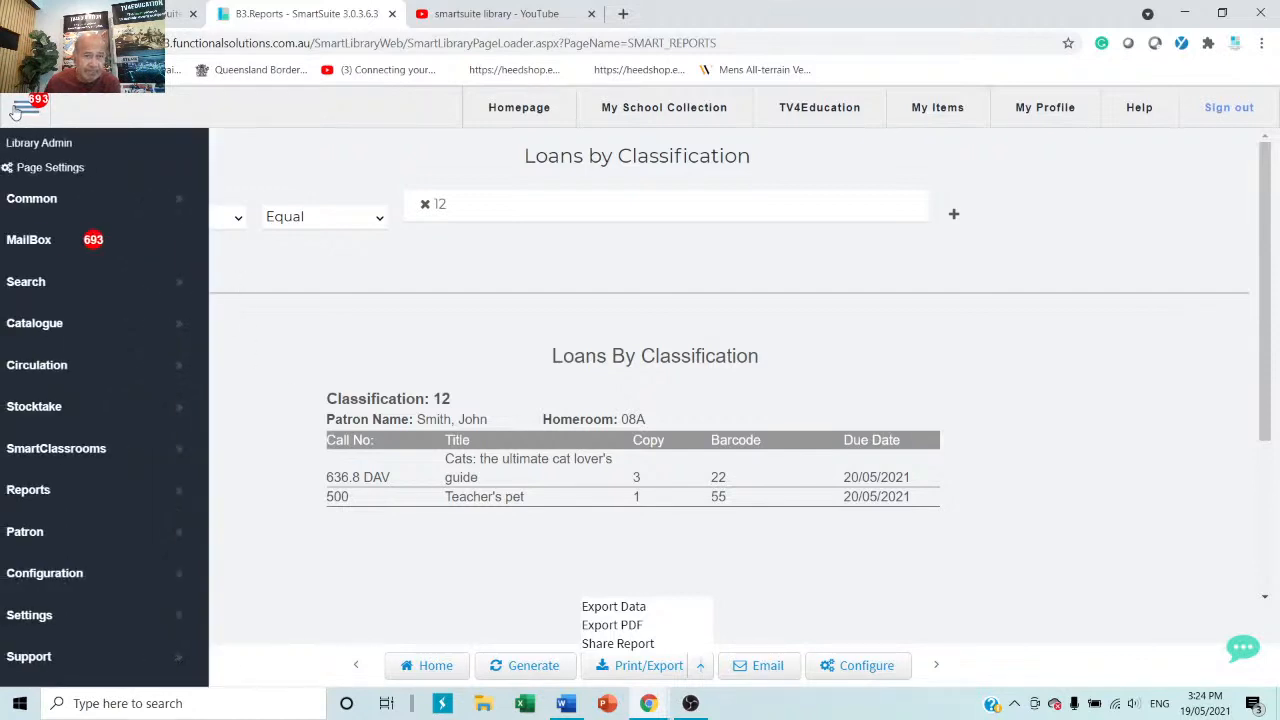
left_click(98, 283)
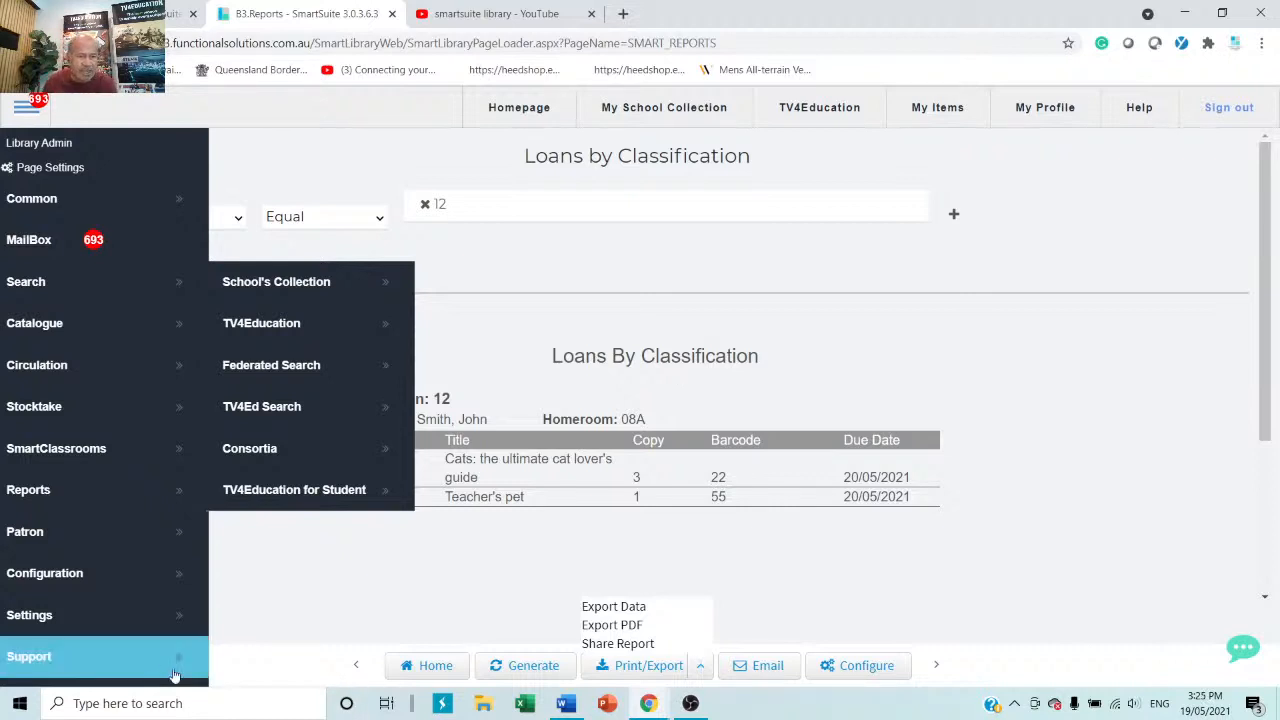
left_click(84, 583)
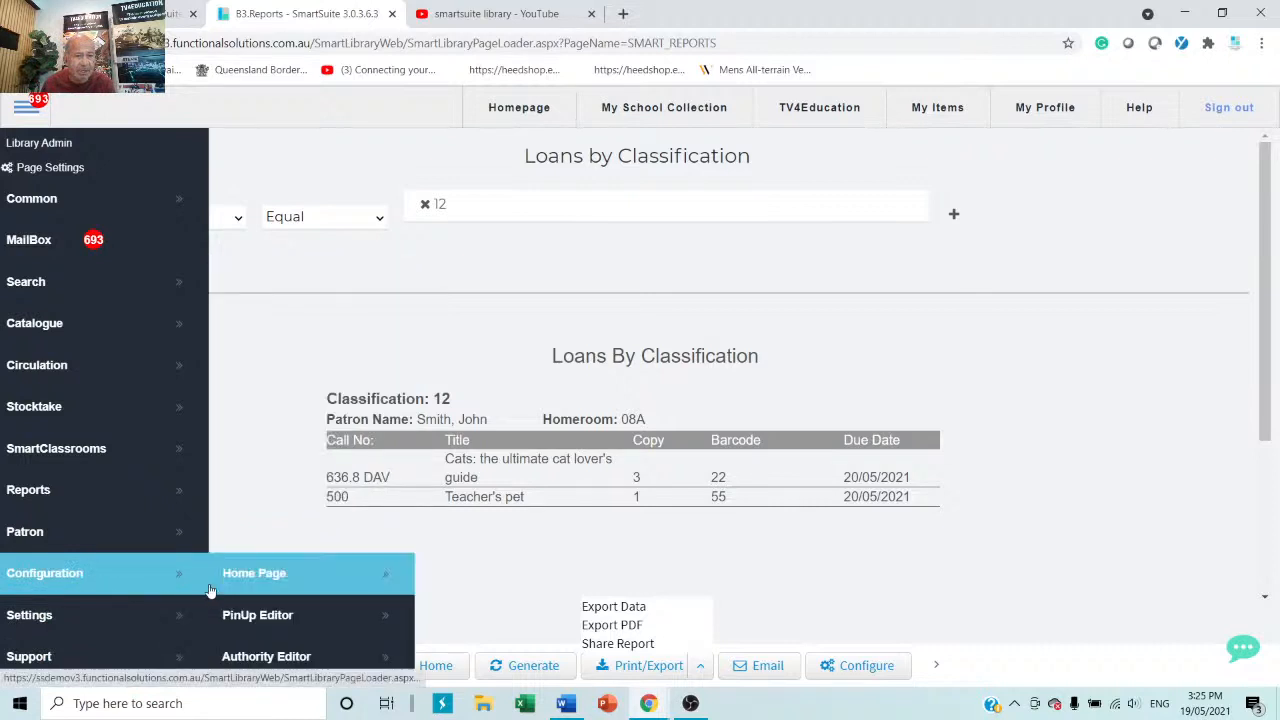
scroll(229, 575, "down", 3)
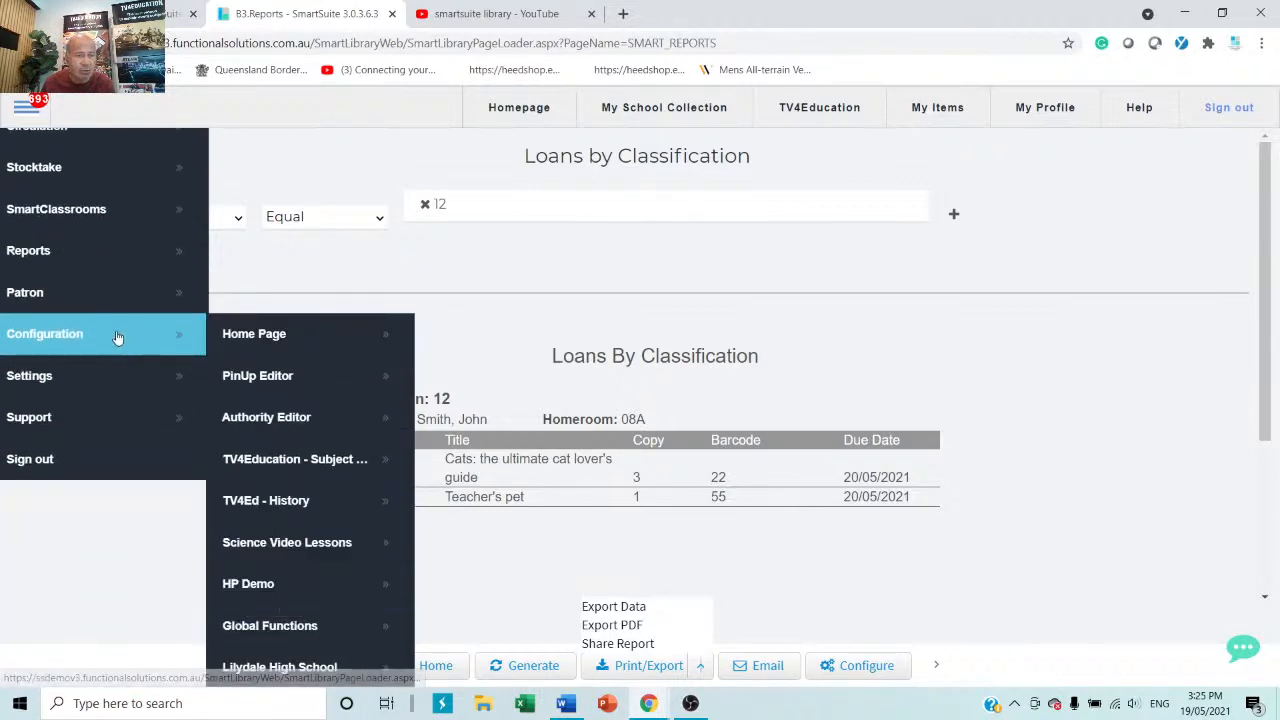
left_click(310, 427)
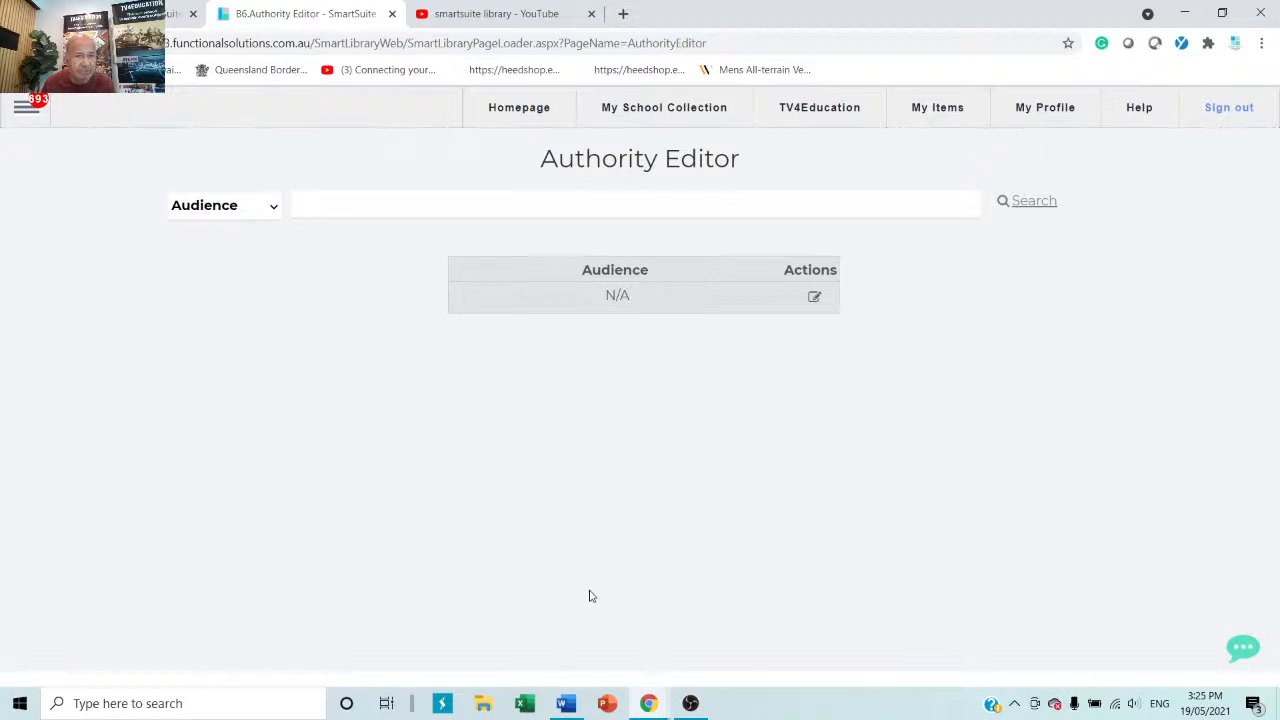
Switch the authority list to Classgrade and open entry 07 (loan limit 8, period 90).
left_click(274, 208)
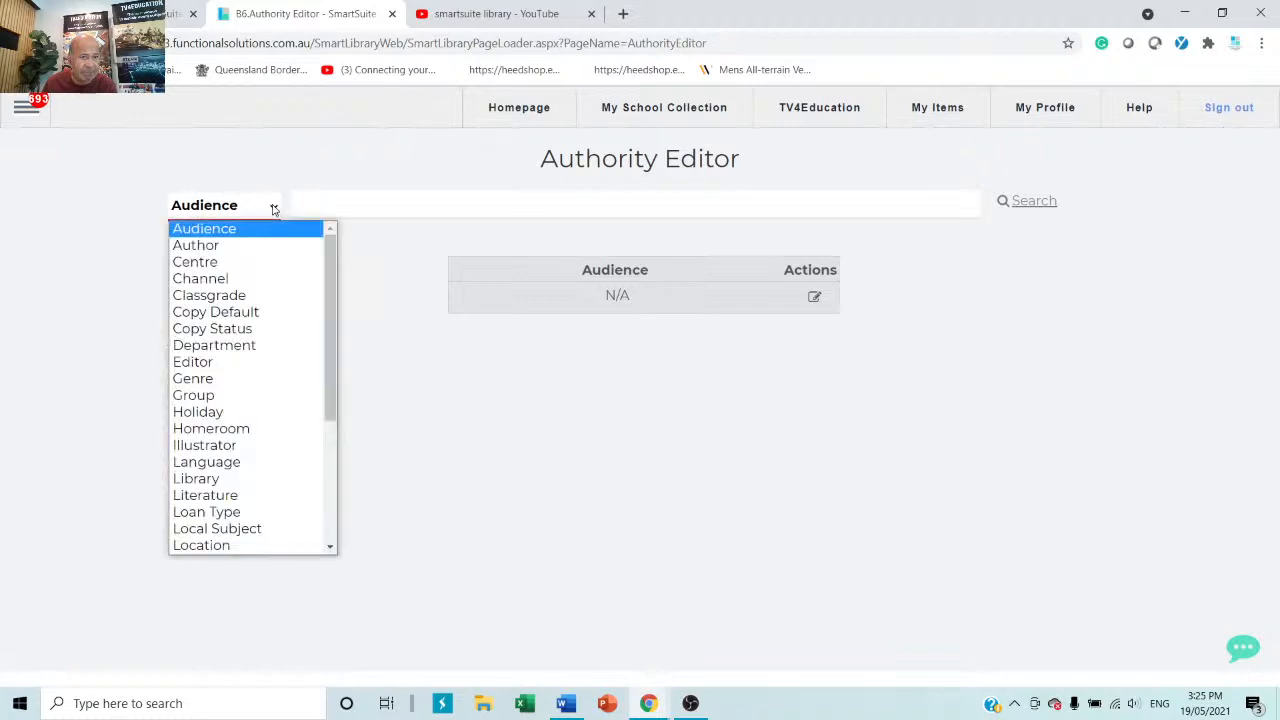
left_click(213, 305)
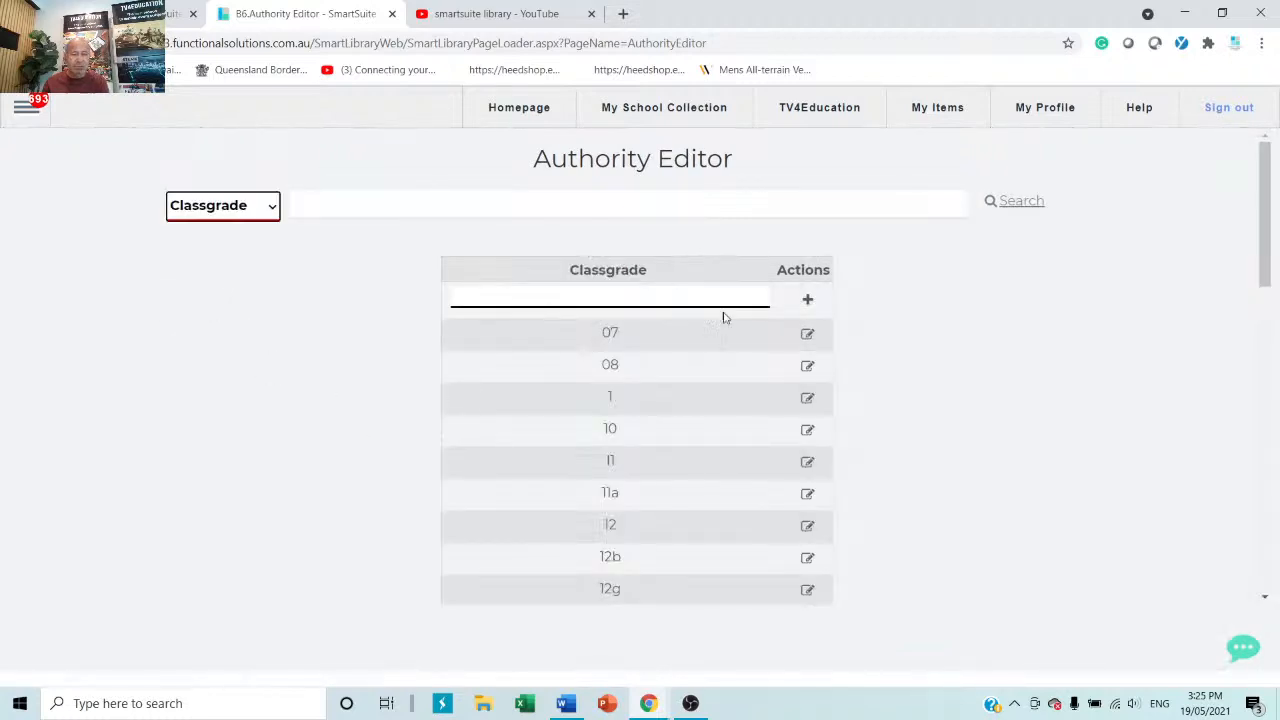
scroll(689, 446, "down", 4)
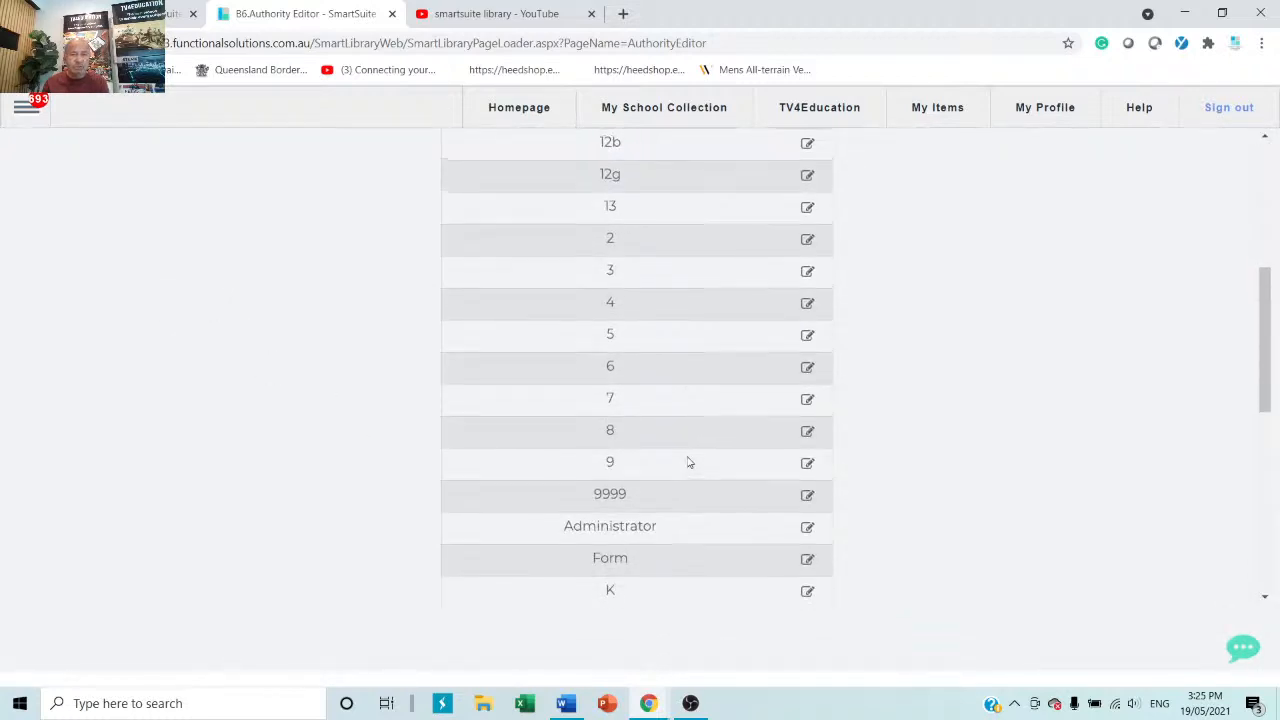
scroll(688, 461, "up", 5)
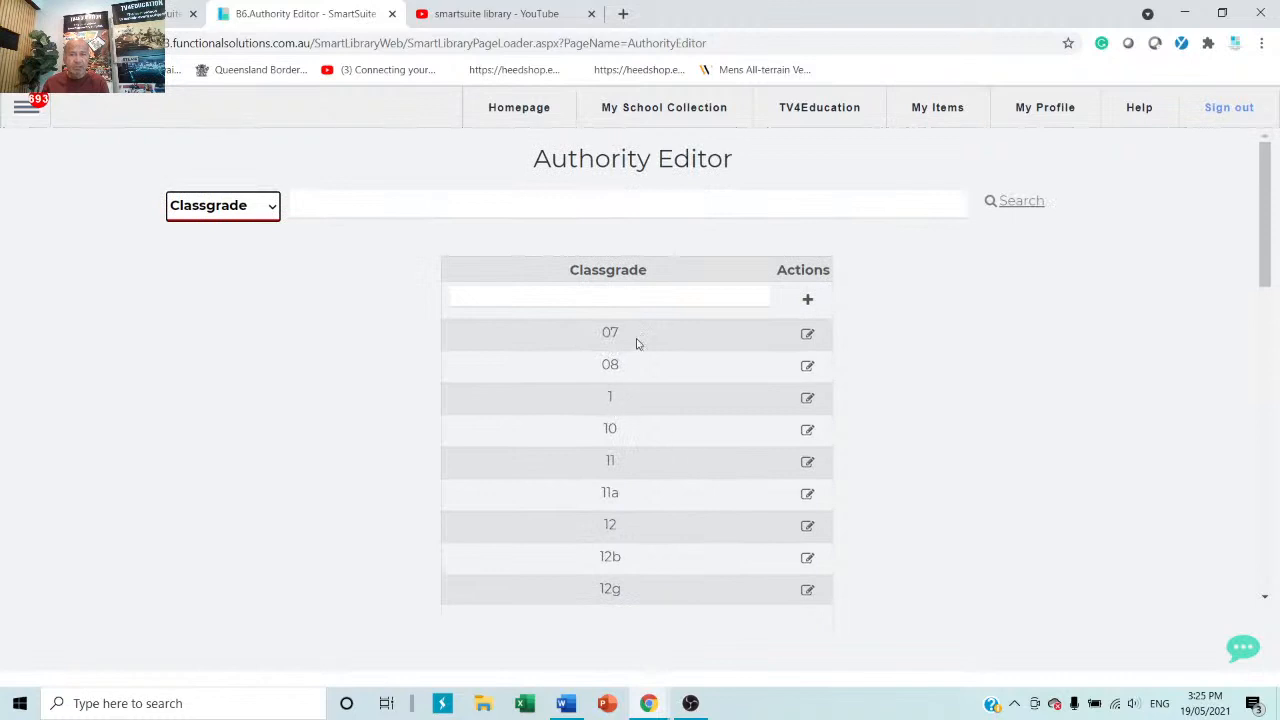
left_click(807, 334)
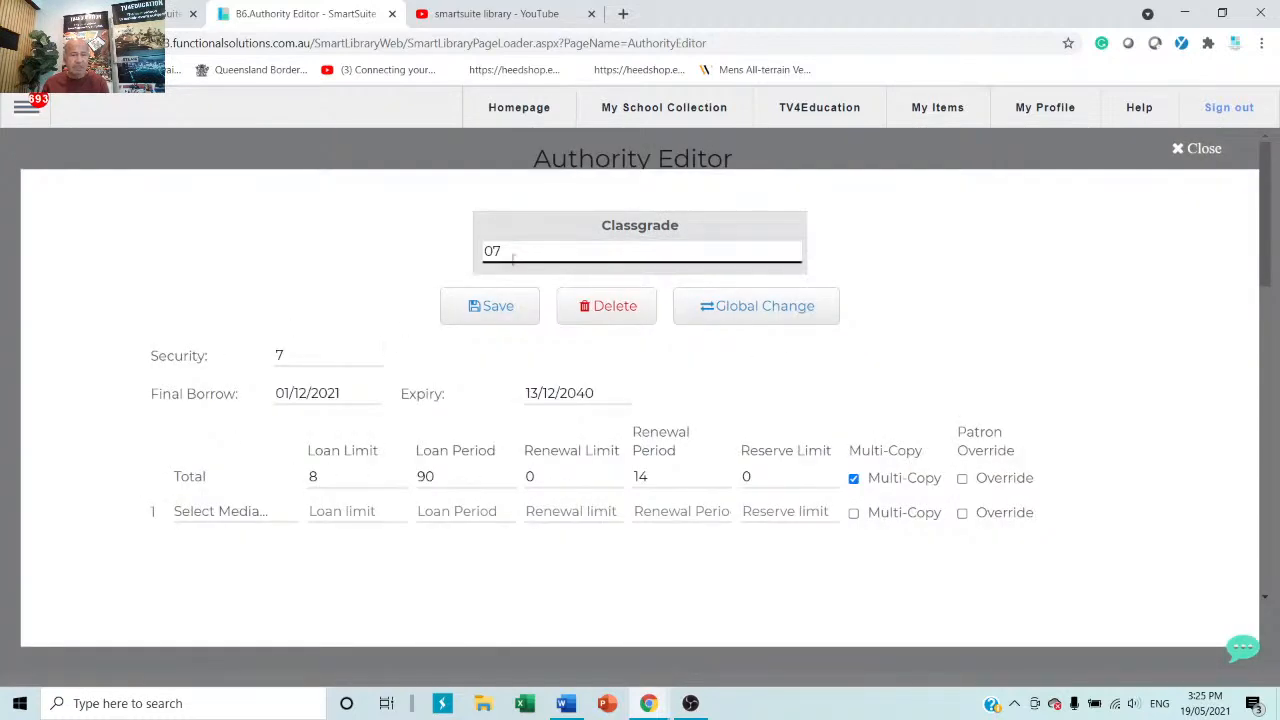
Check the Final Borrow and Expiry dates for class grade 07.
left_click(348, 393)
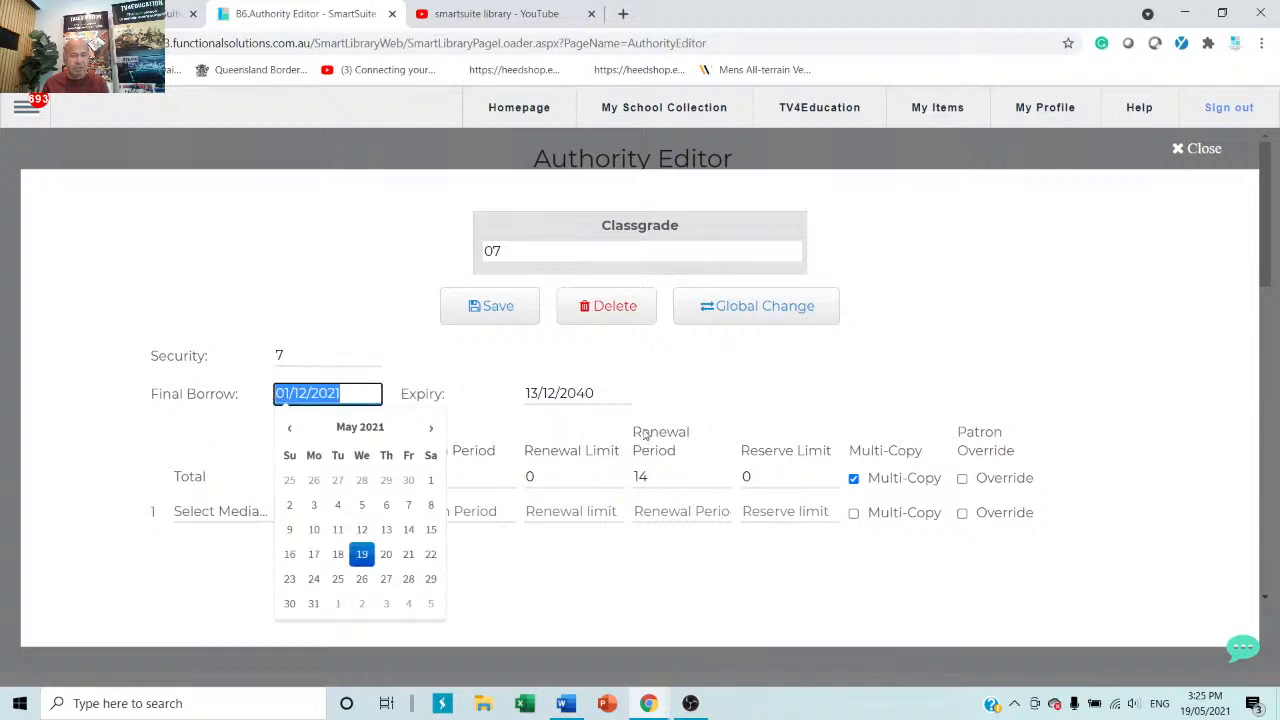
left_click(612, 393)
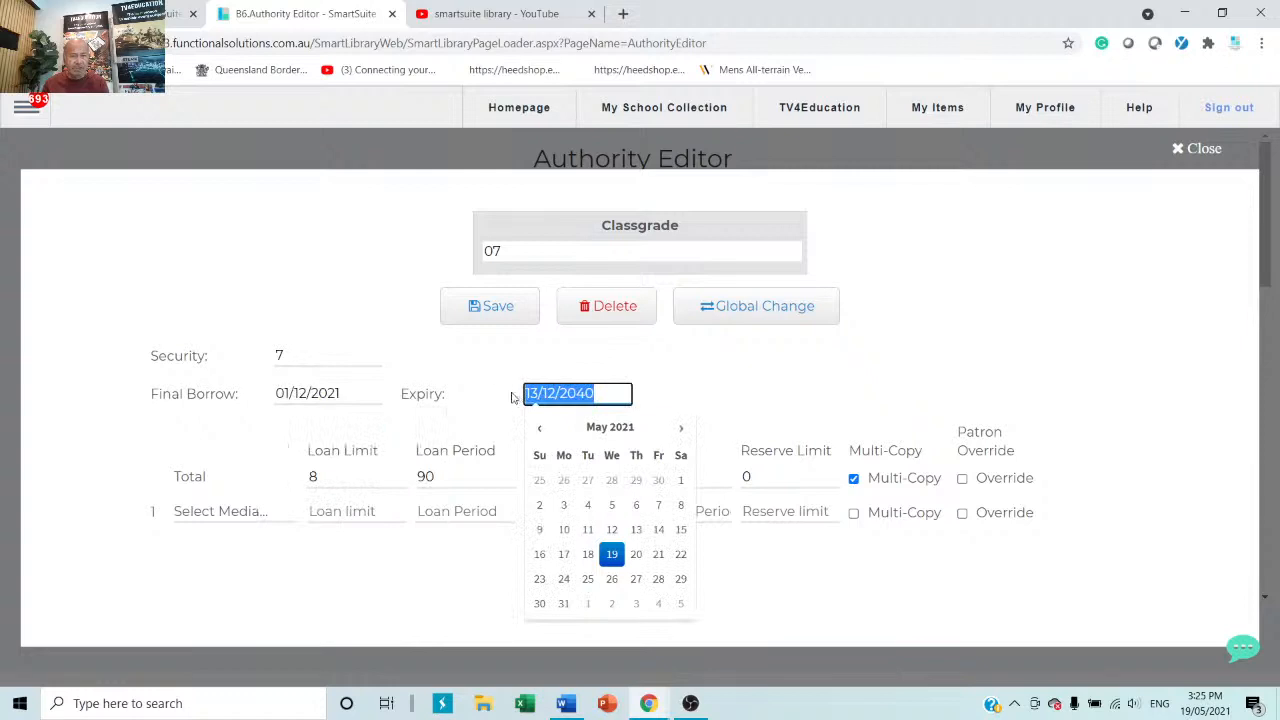
left_click(429, 421)
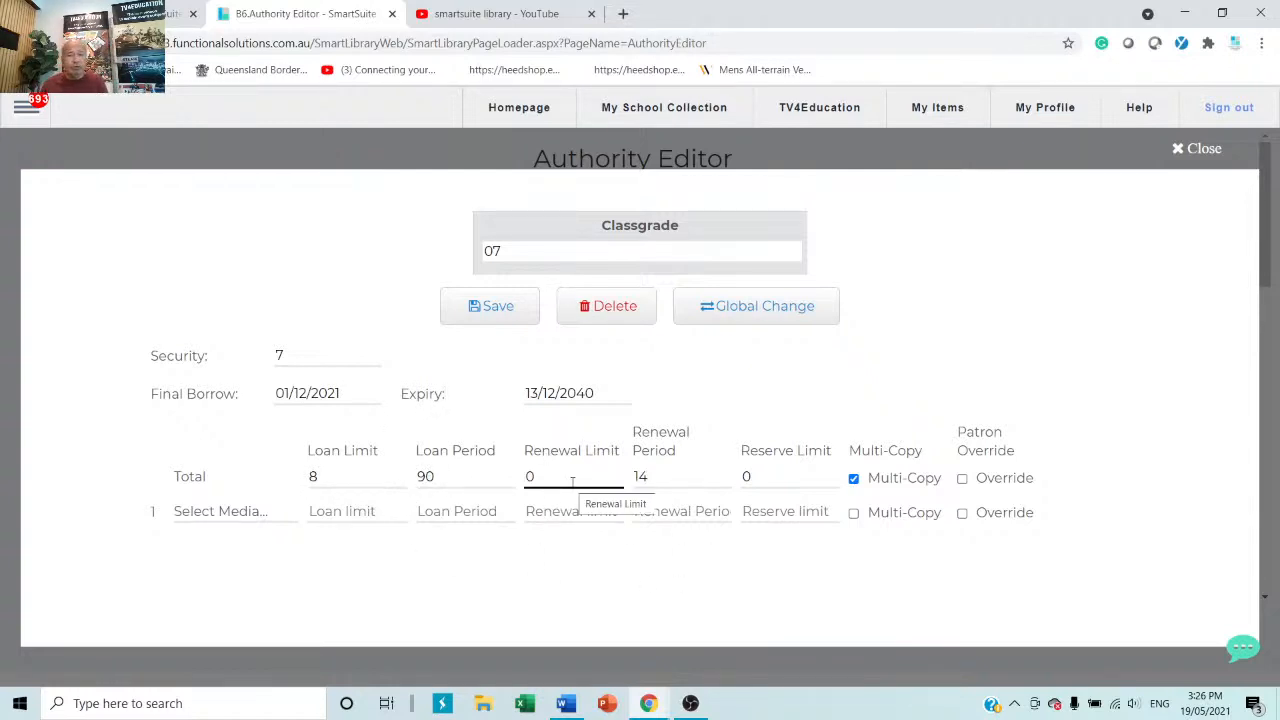
Enable Patron Override on the Total loan rules row and close the 07 editor.
left_click(688, 474)
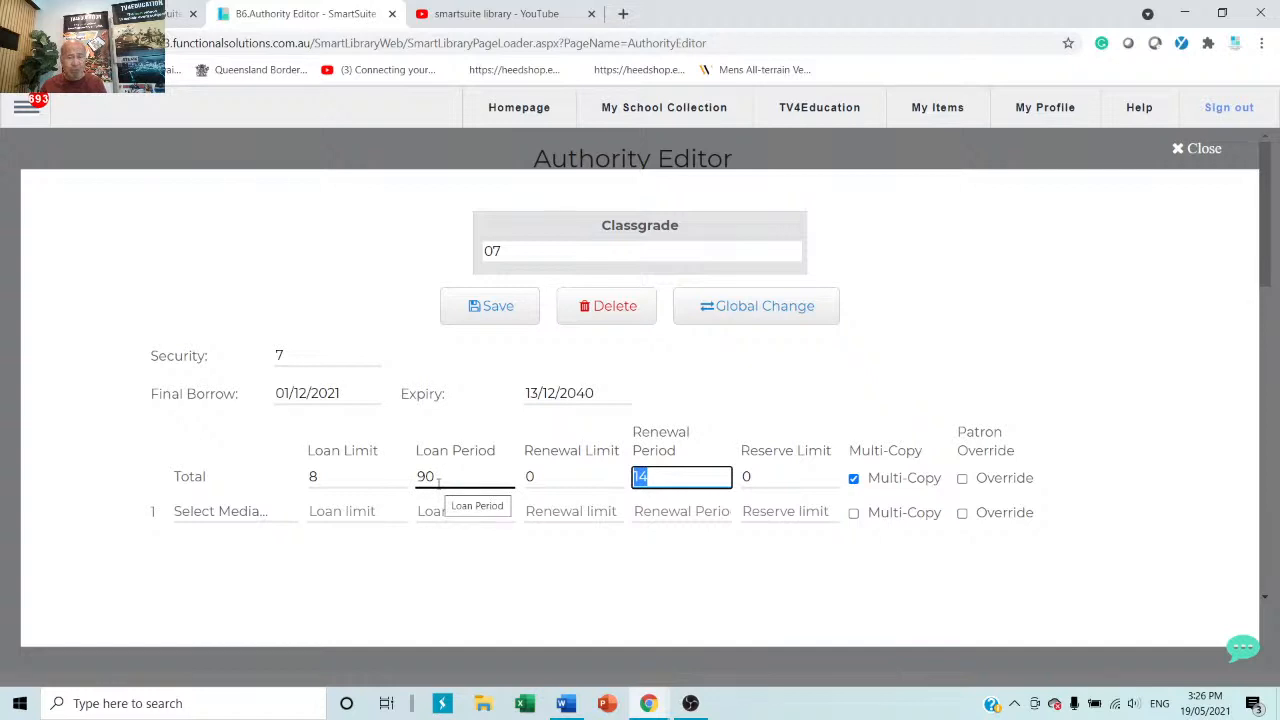
left_click(963, 480)
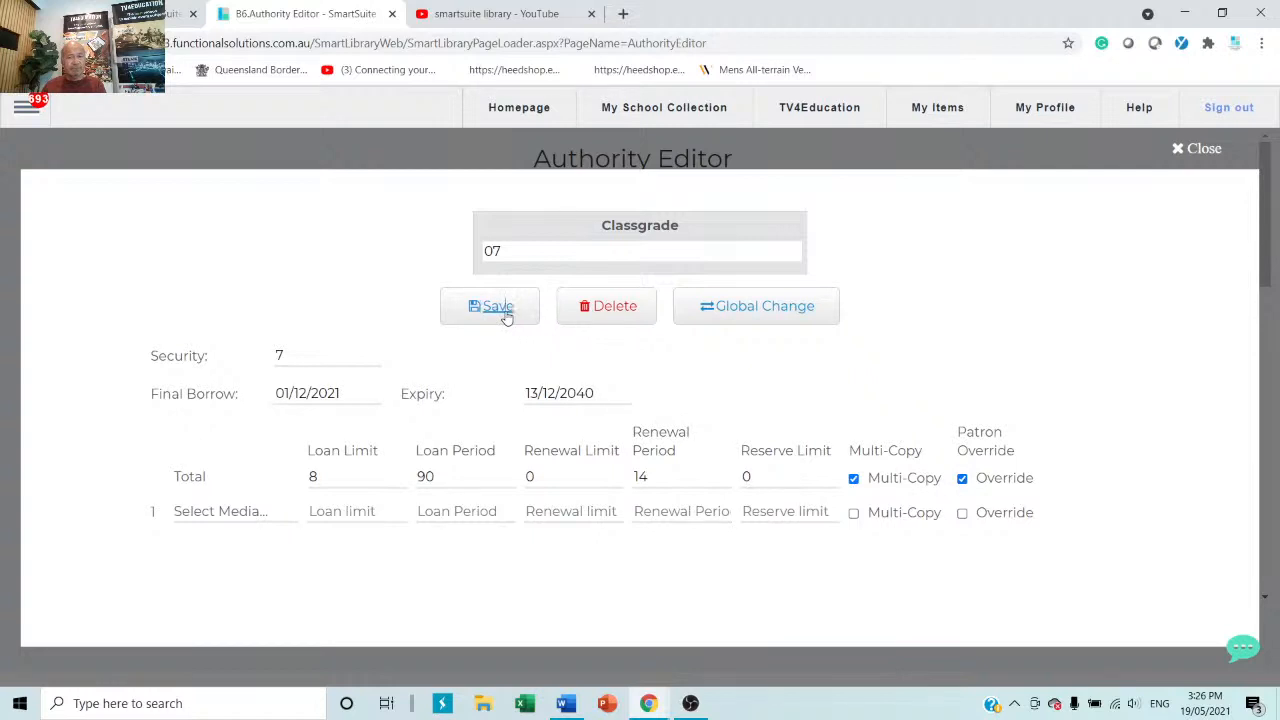
left_click(1201, 156)
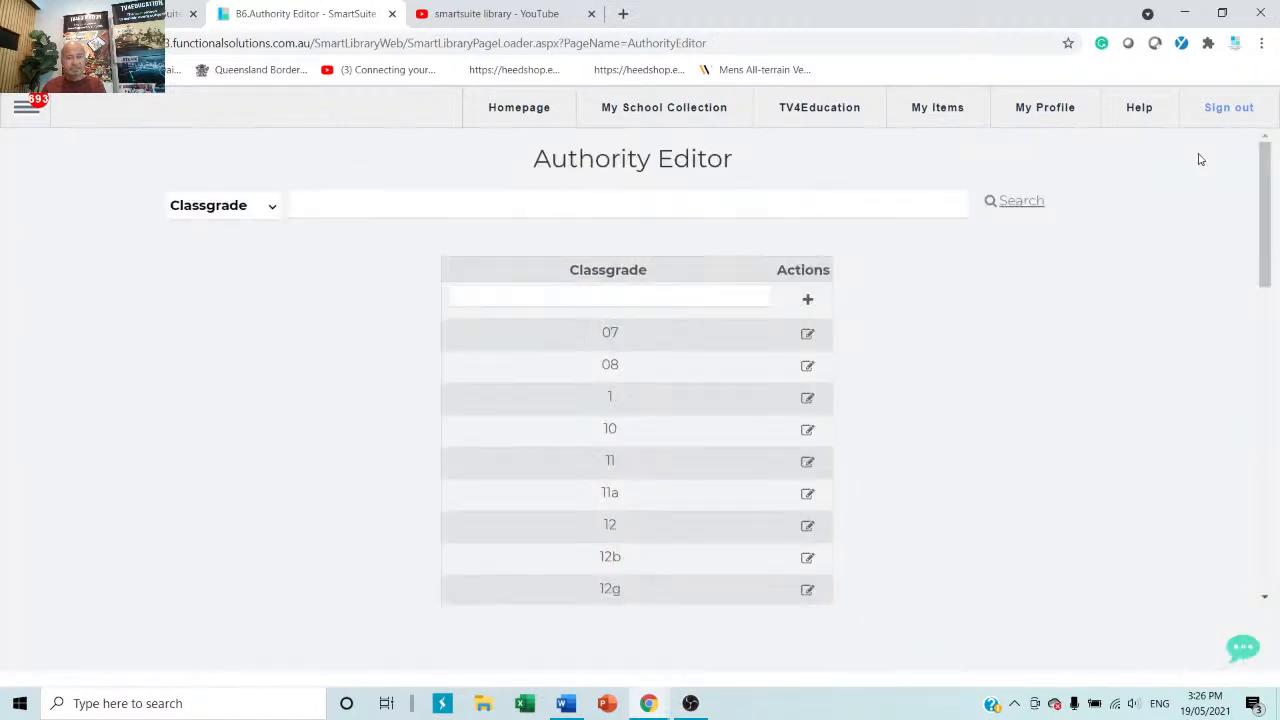
Browse the authority types and Classgrade table, then switch to My School Collection search.
left_click(602, 298)
left_click(271, 207)
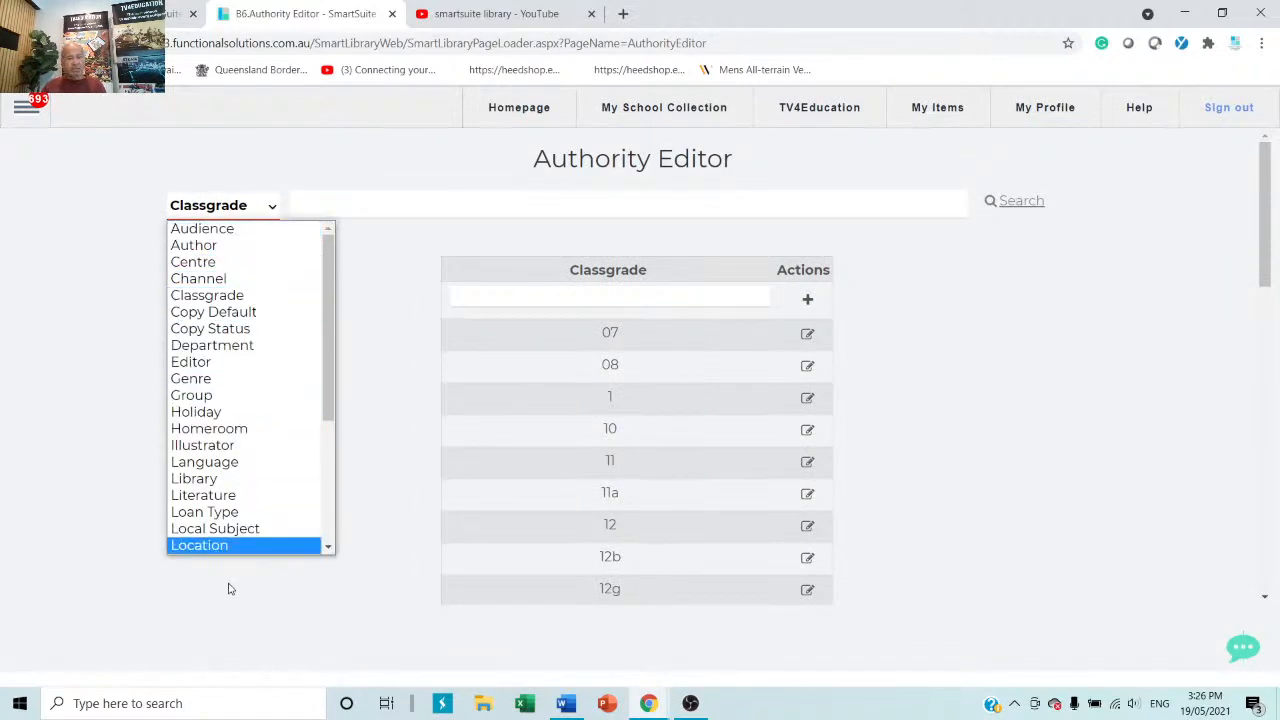
scroll(205, 378, "down", 1)
scroll(208, 368, "up", 1)
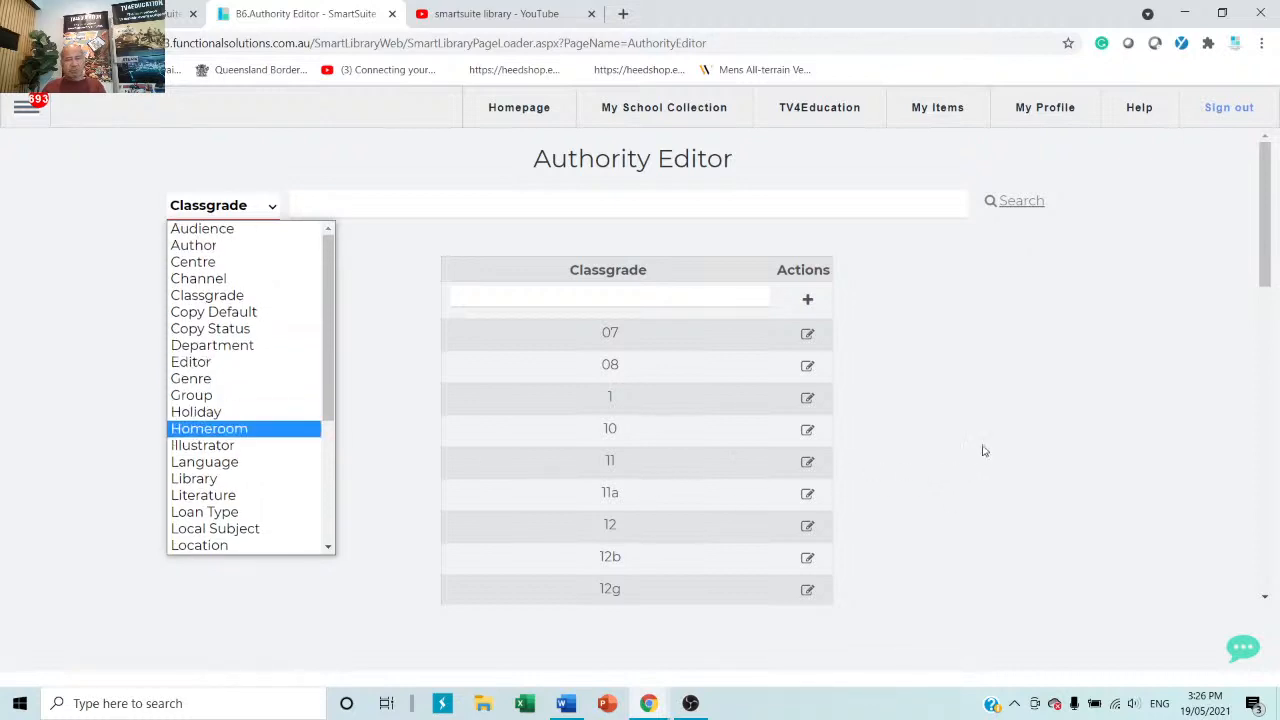
scroll(1011, 424, "down", 3)
scroll(1011, 424, "up", 4)
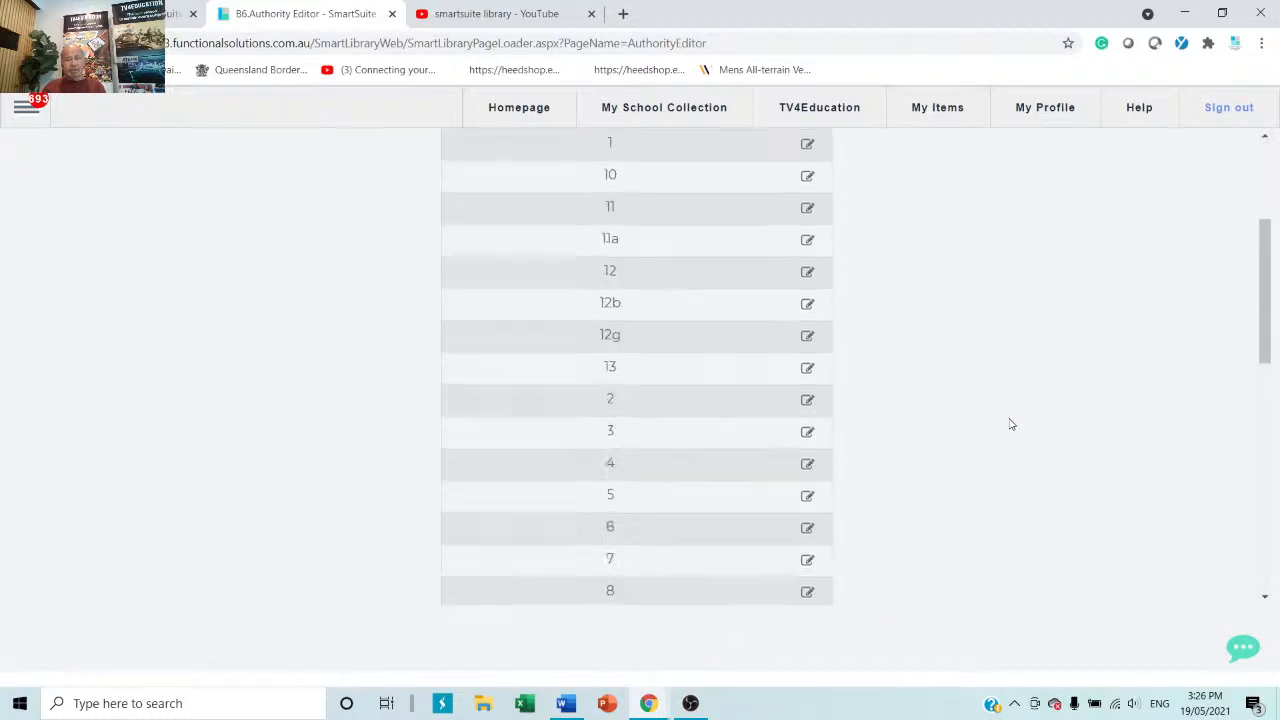
left_click(698, 117)
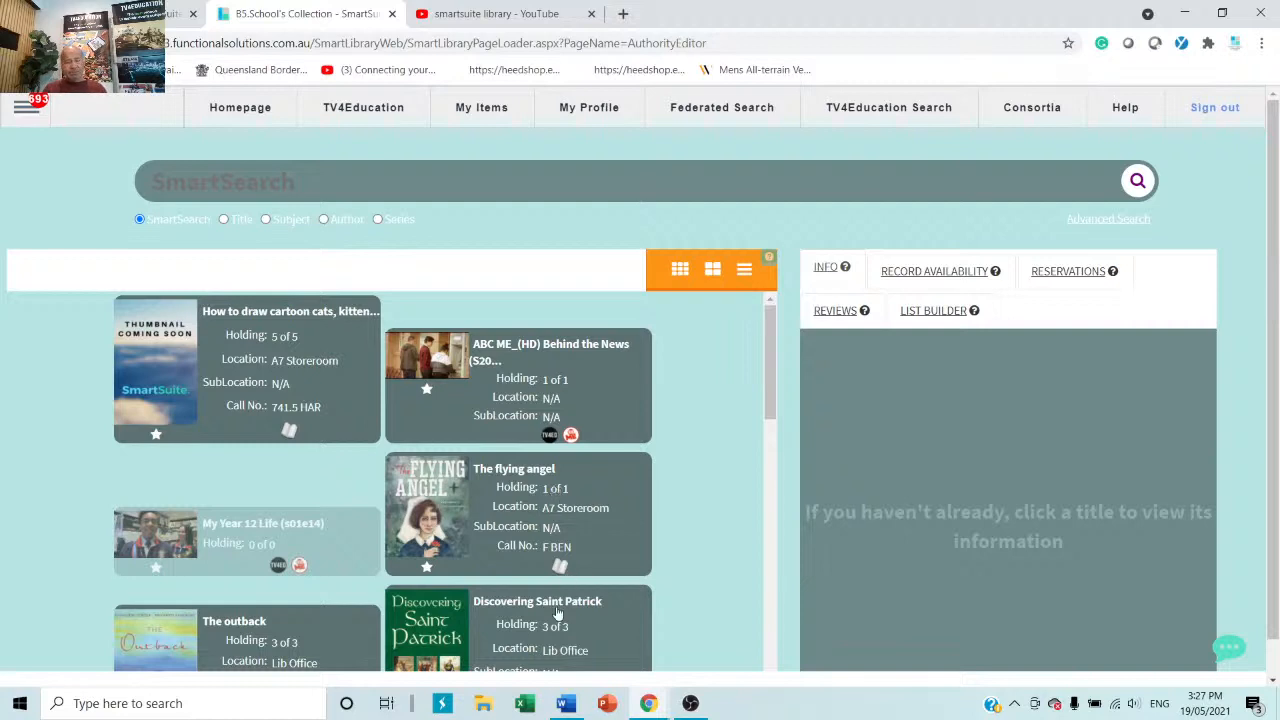
mouse_move(566, 703)
left_click(26, 110)
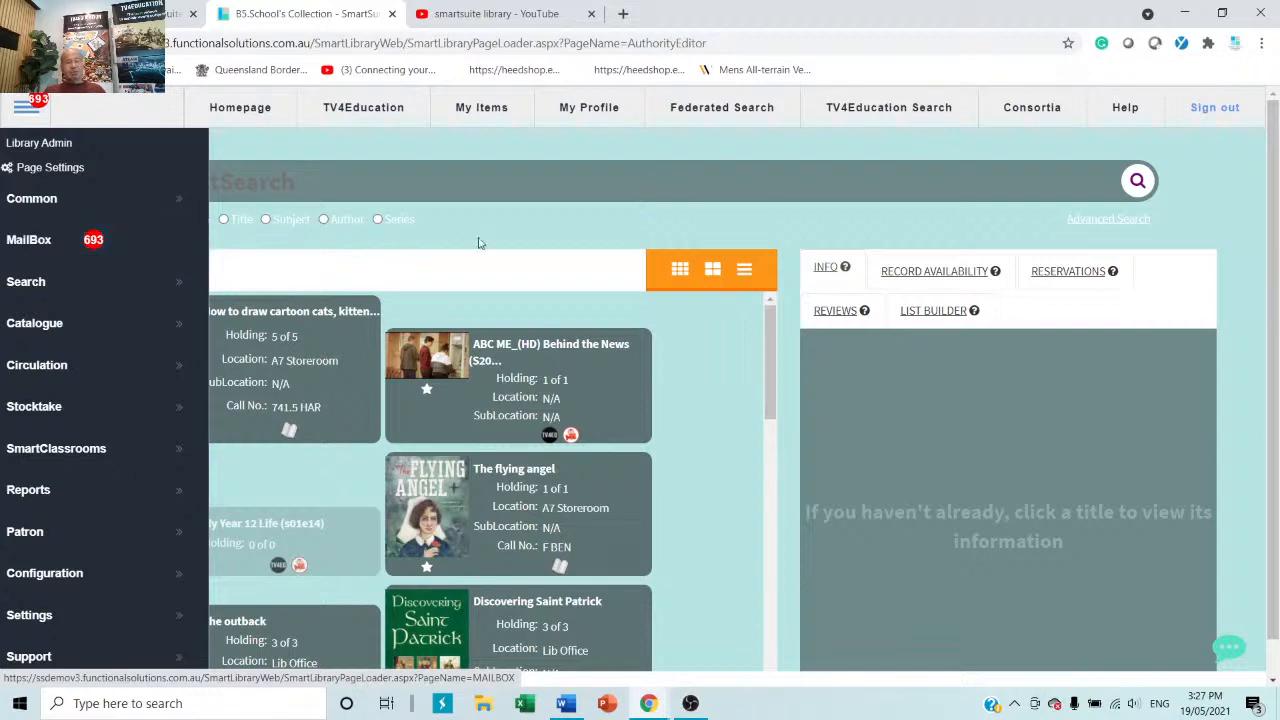
left_click(551, 234)
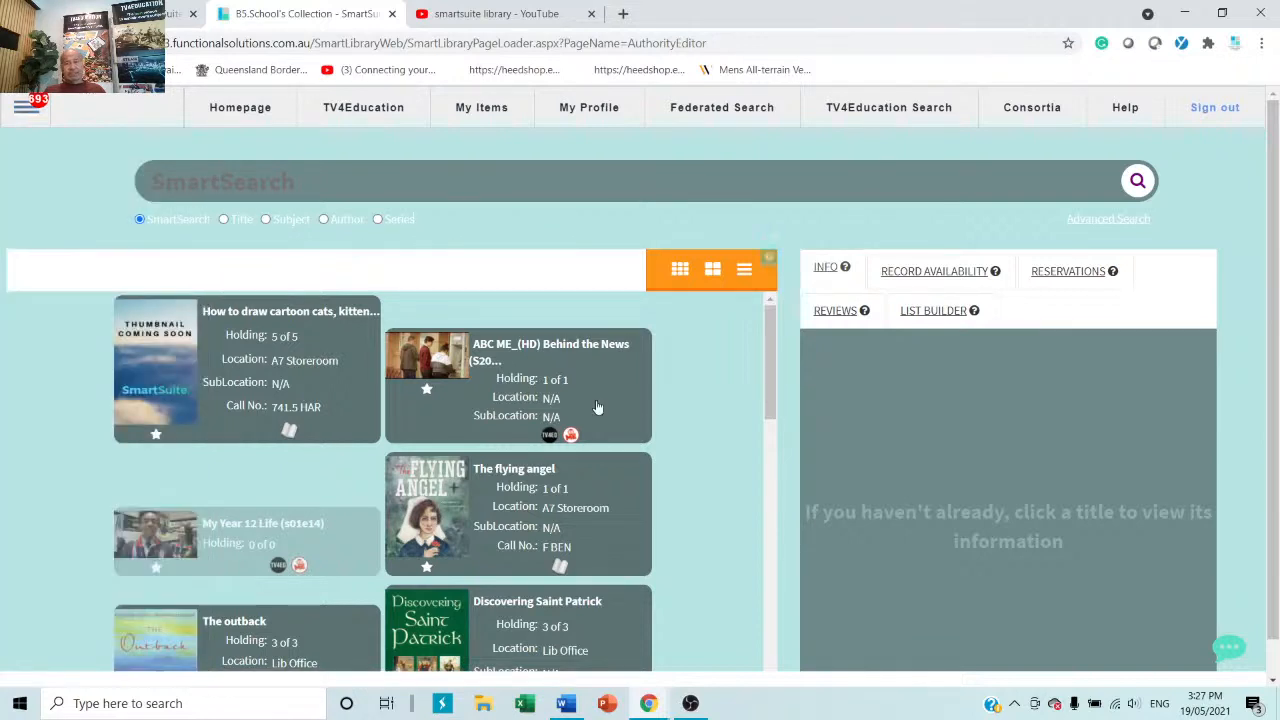